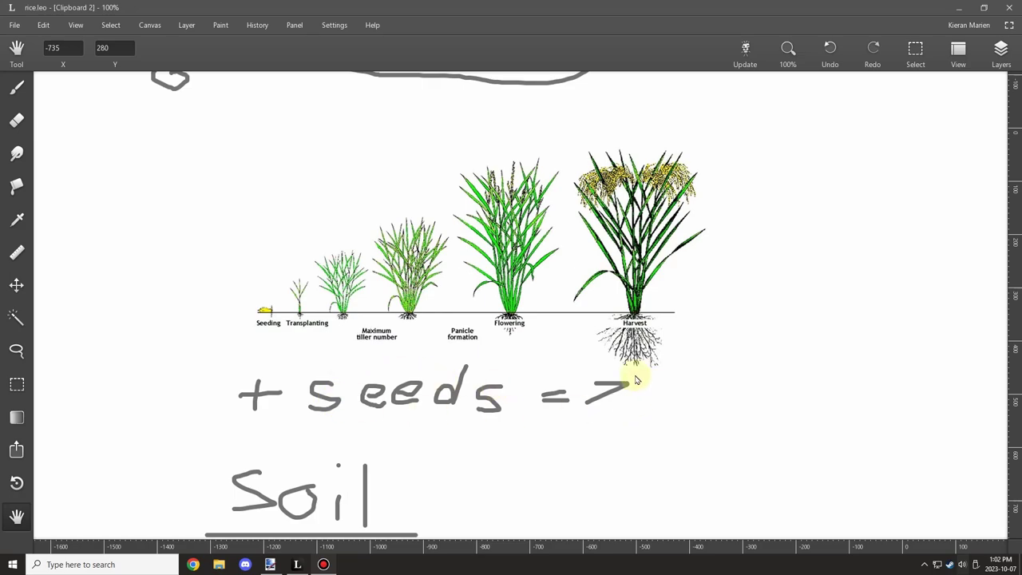
Write and underline "Dead" in red after the arrow and strike through the word "seeds" with the red brush.
click(17, 90)
drag(470, 380, 512, 371)
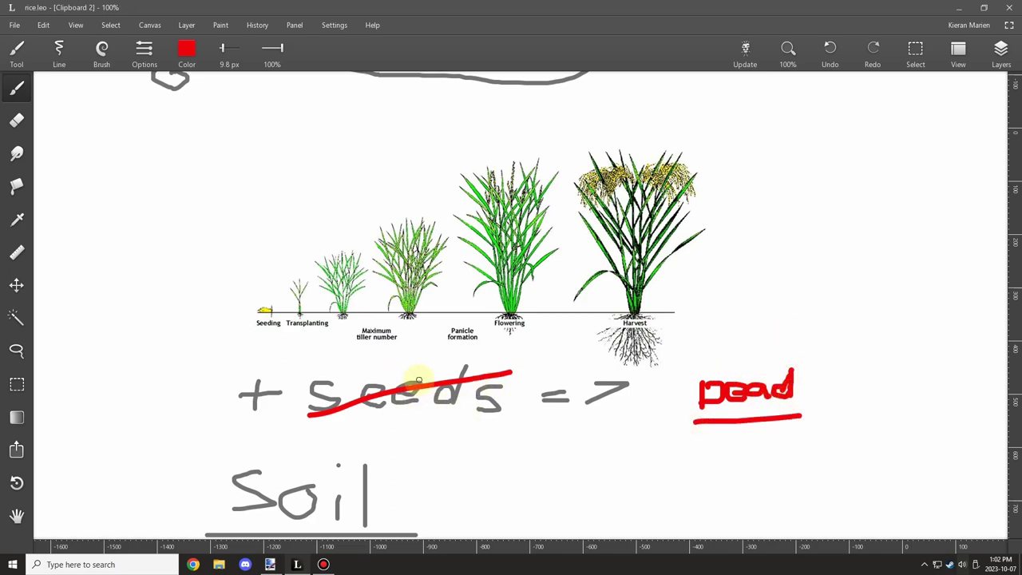
Switch to paint.net and erase the white background so the 16 × 16 canvas is transparent.
click(958, 8)
click(270, 563)
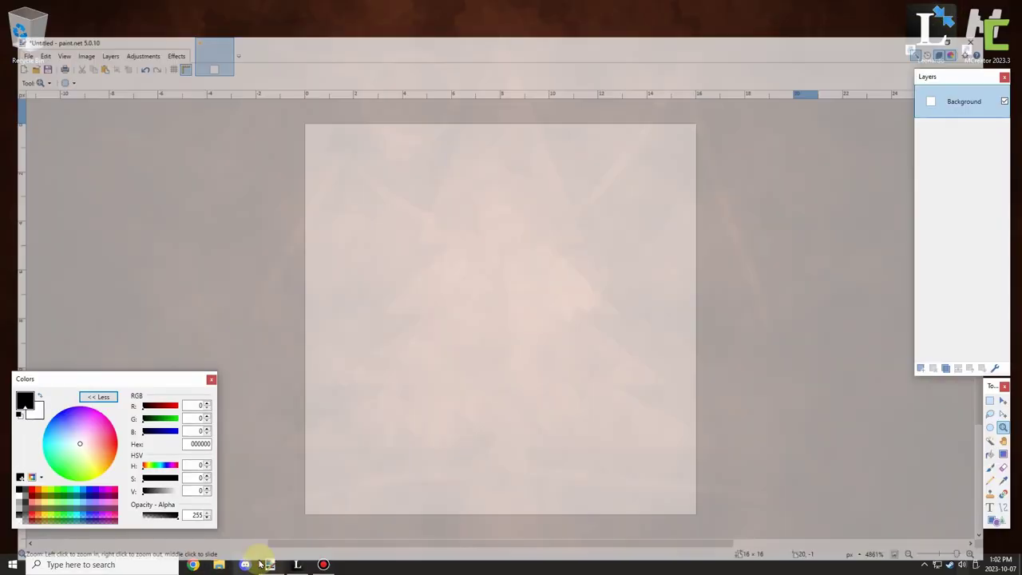
scroll(737, 309, down, 3)
drag(796, 125, 436, 453)
scroll(469, 383, down, 2)
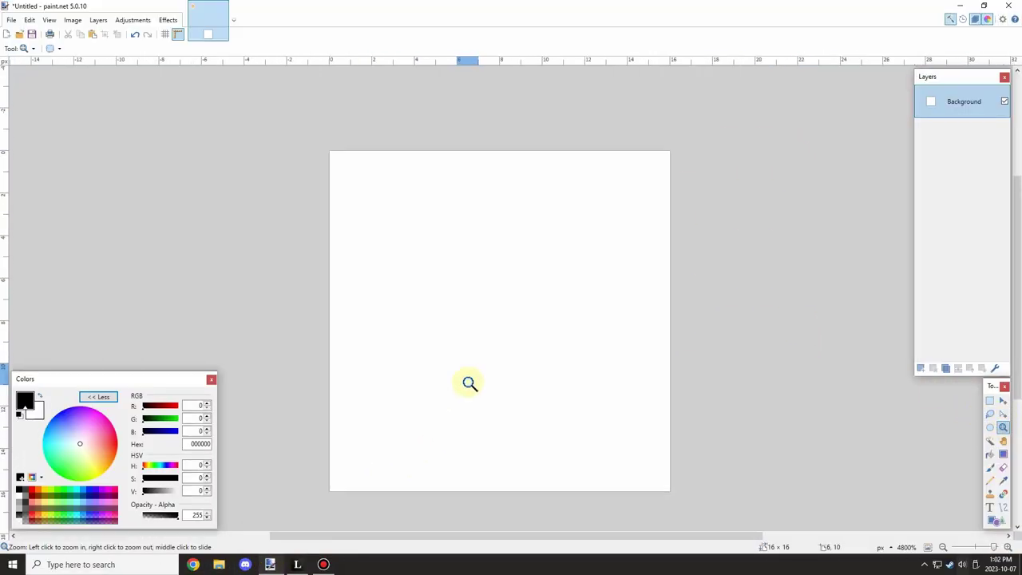
key(ctrl+a)
key(Delete)
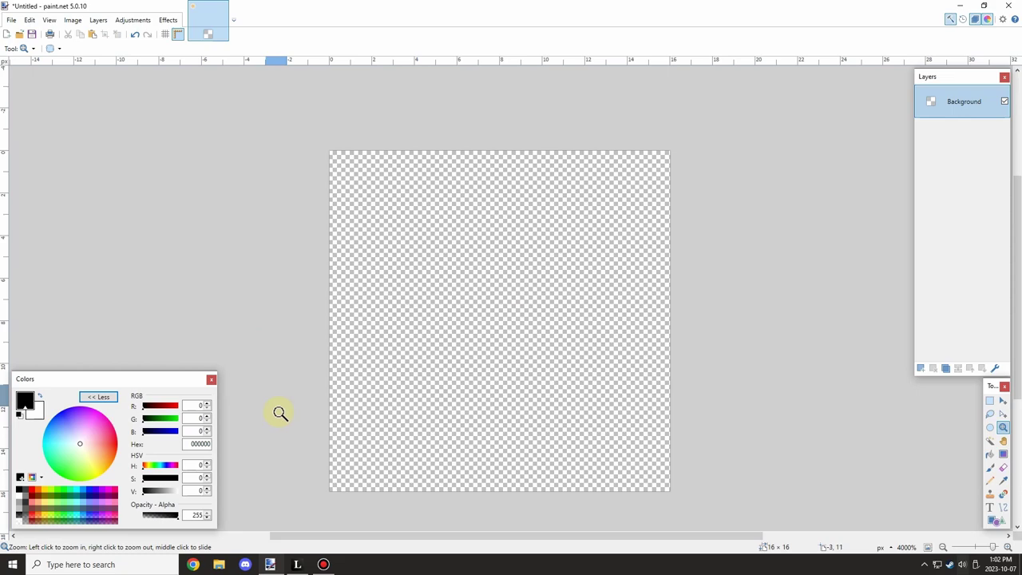
Scatter eleven two-pixel seeds across the canvas with the Pencil in light tan, HSV 35, 35, 85 (D8B98C).
click(38, 491)
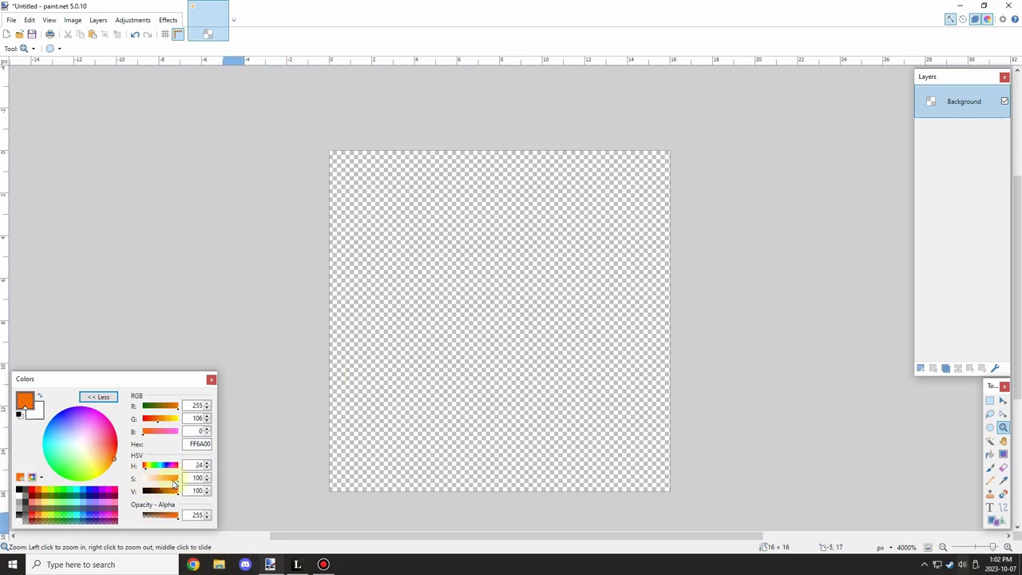
mouse_move(176, 480)
mouse_down()
mouse_move(153, 481)
mouse_move(172, 493)
mouse_up()
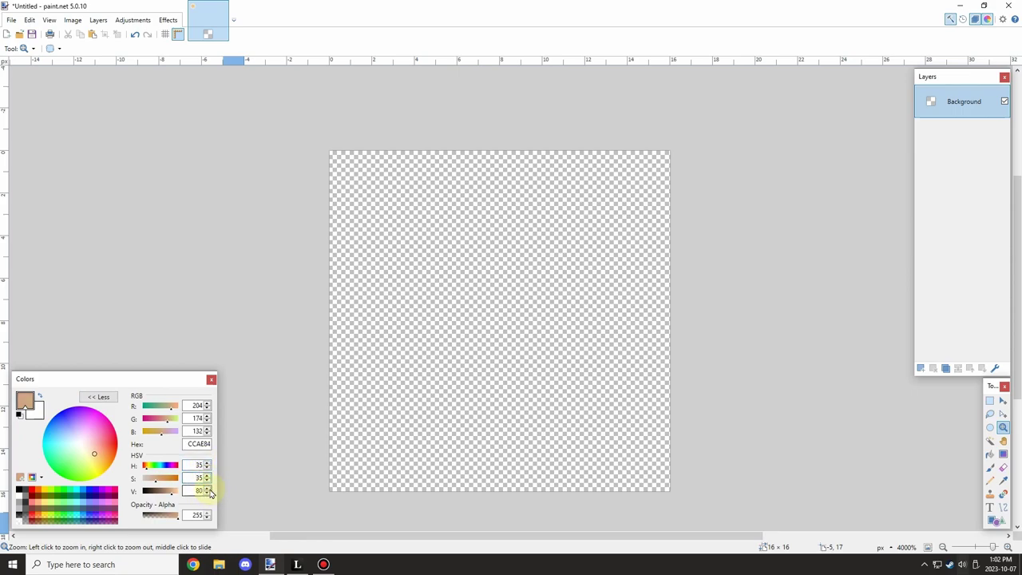
click(210, 490)
click(989, 480)
click(383, 209)
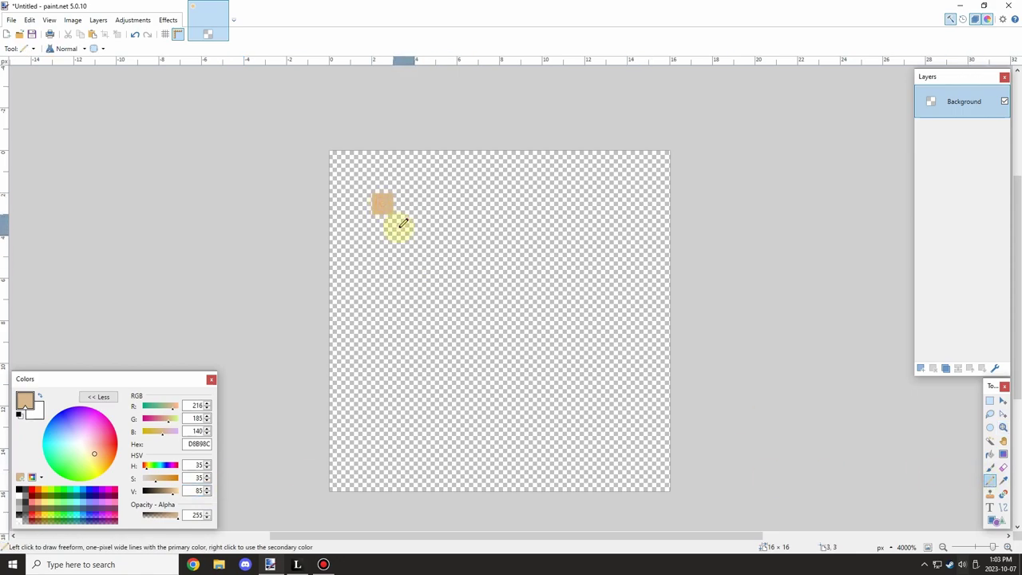
drag(481, 256, 509, 263)
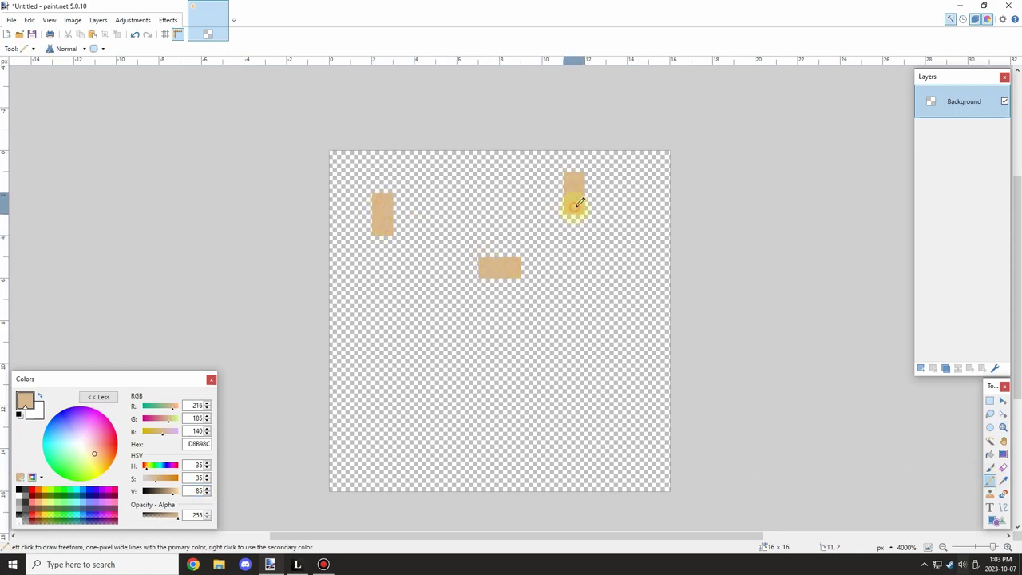
drag(388, 331, 384, 353)
drag(527, 358, 552, 353)
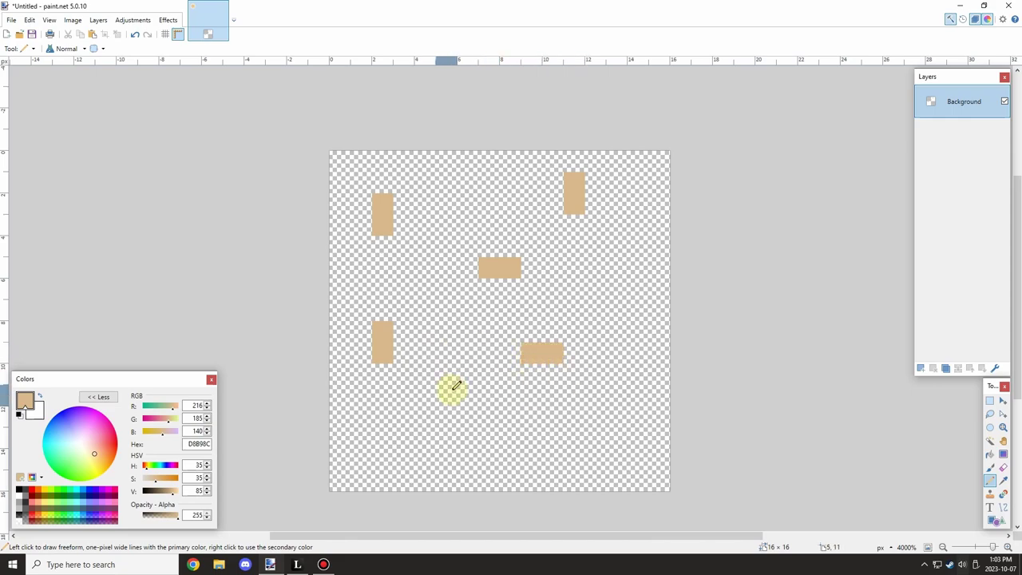
drag(452, 389, 449, 417)
drag(531, 436, 531, 455)
drag(614, 286, 614, 311)
drag(358, 431, 339, 437)
drag(439, 161, 472, 160)
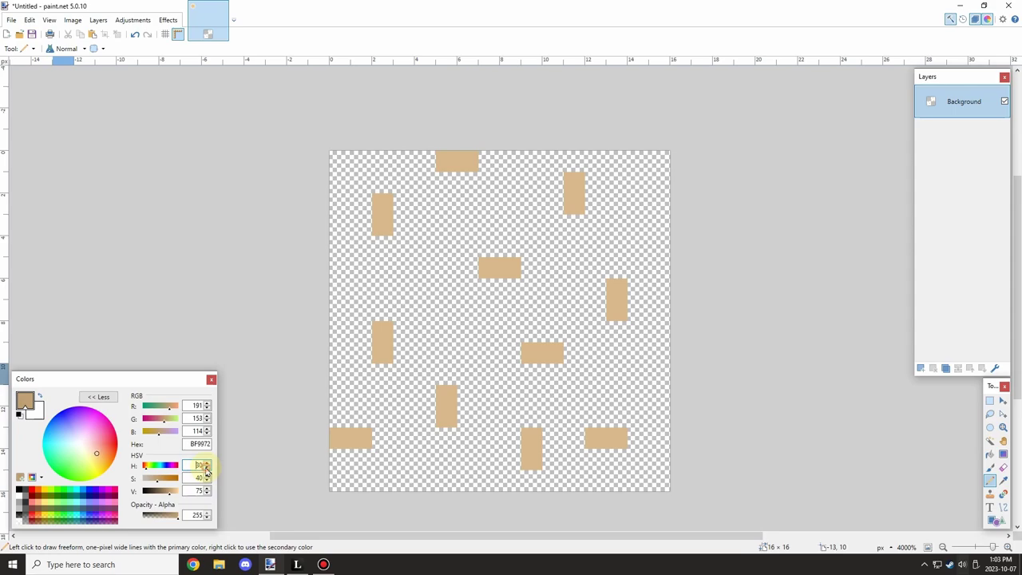
Shade one pixel of each of the eleven seeds in darker tan, HSV 30, 40, 75 (BF9972).
click(373, 436)
click(382, 331)
click(446, 395)
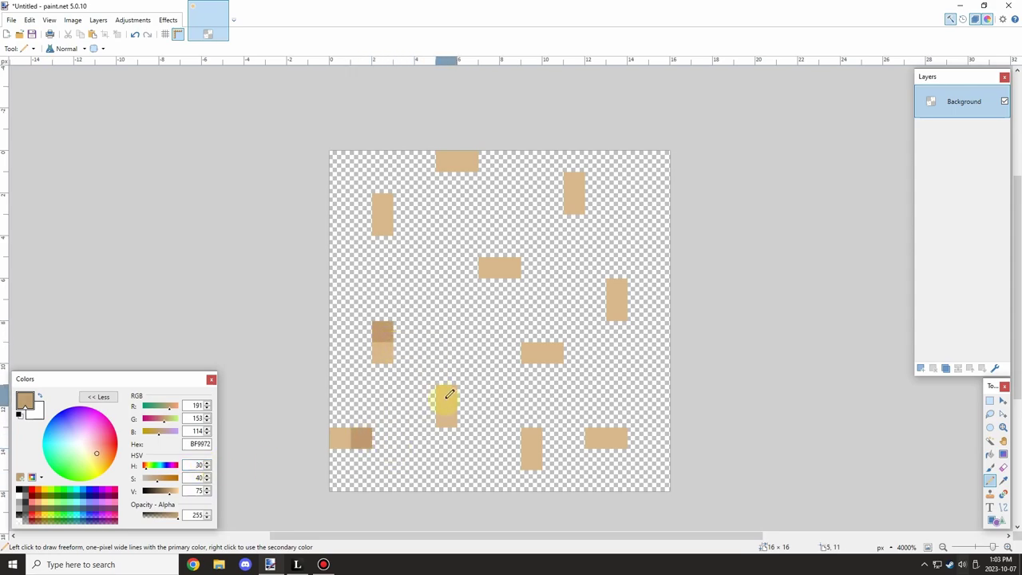
click(531, 438)
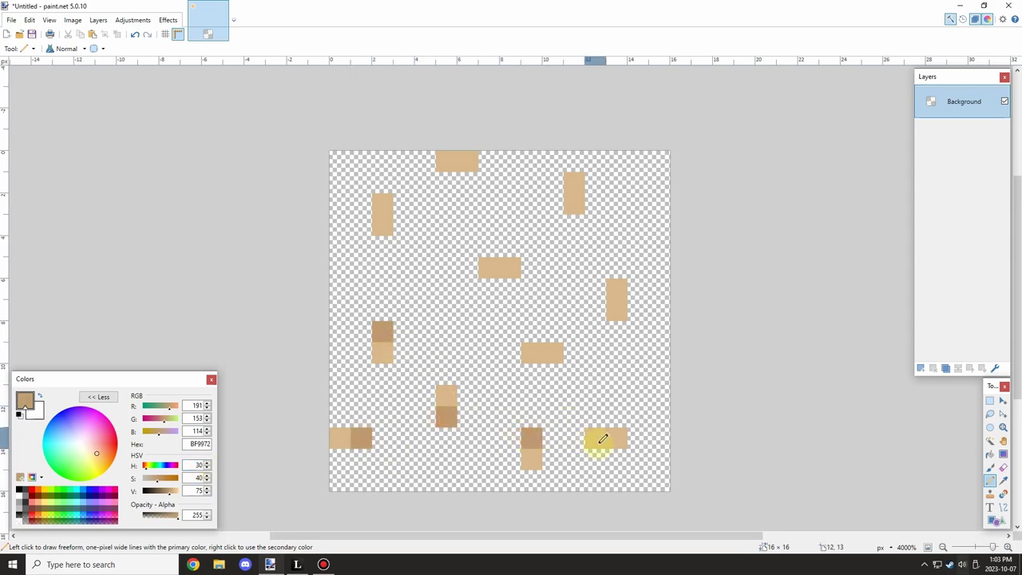
click(594, 438)
click(552, 352)
click(615, 288)
click(510, 267)
click(574, 182)
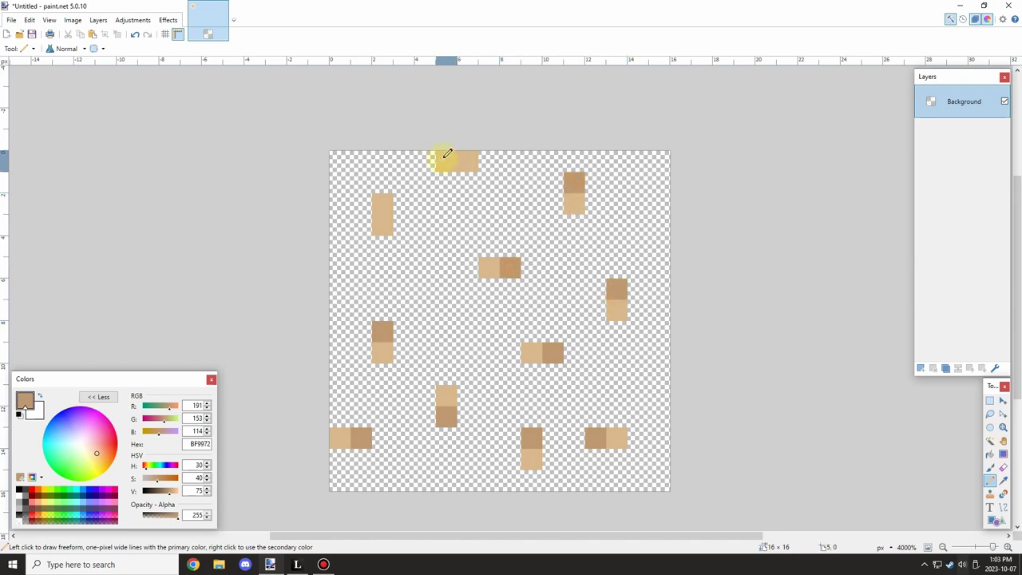
click(446, 161)
click(383, 225)
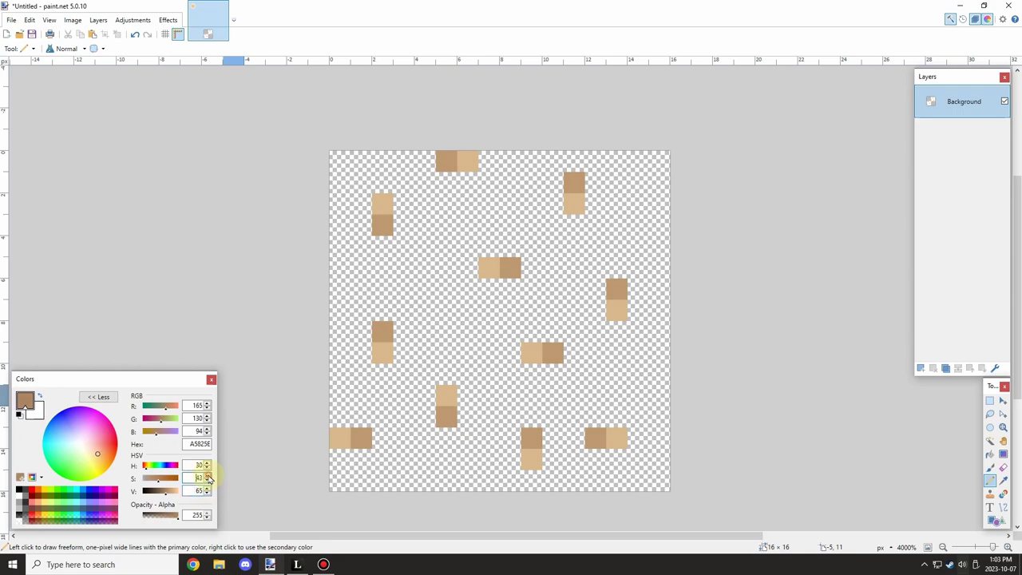
Recolour the remaining light pixel of six seeds in brown, HSV 25, 45, 65 (A57A5B).
click(382, 353)
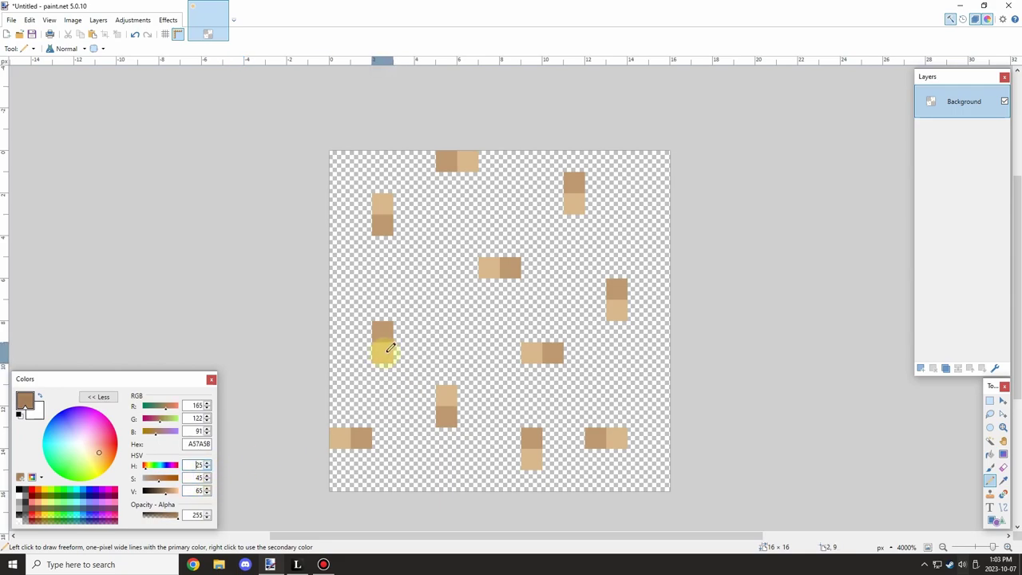
click(531, 459)
click(616, 437)
click(617, 310)
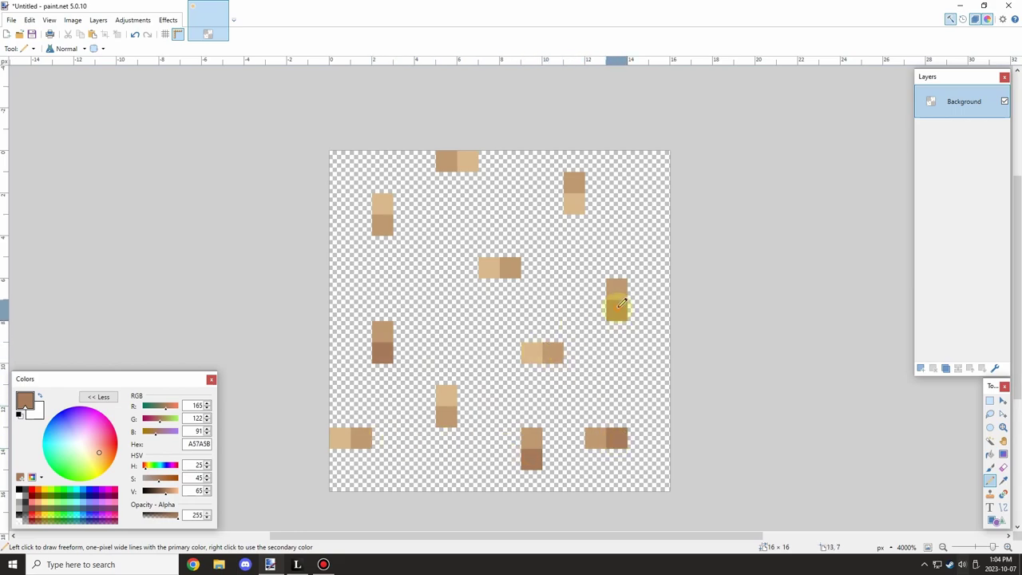
click(573, 204)
click(473, 164)
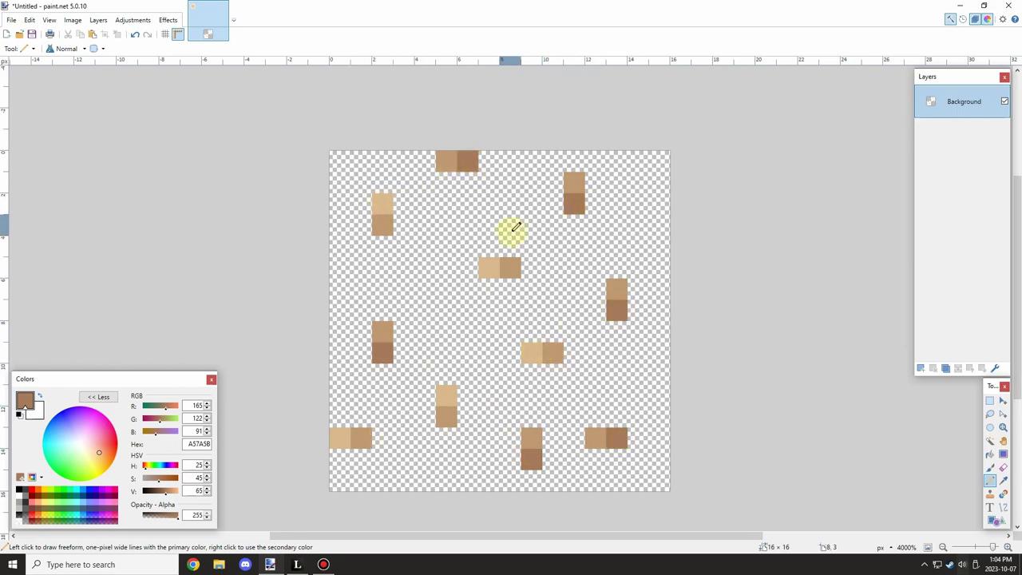
Save the seed texture to the Desktop as a PNG named rice_0.
click(1002, 428)
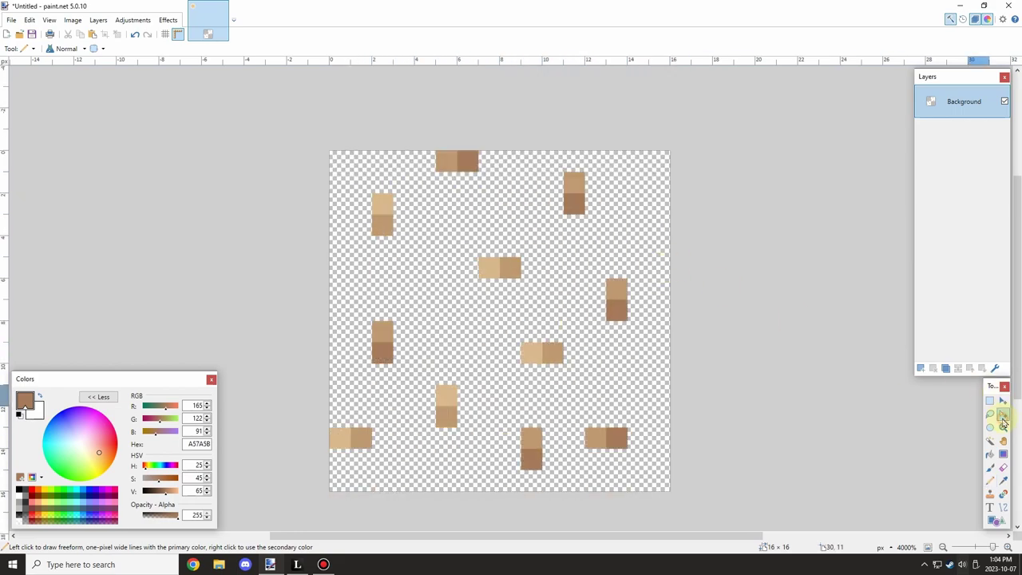
scroll(638, 342, down, 5)
drag(696, 216, 424, 426)
scroll(504, 332, down, 2)
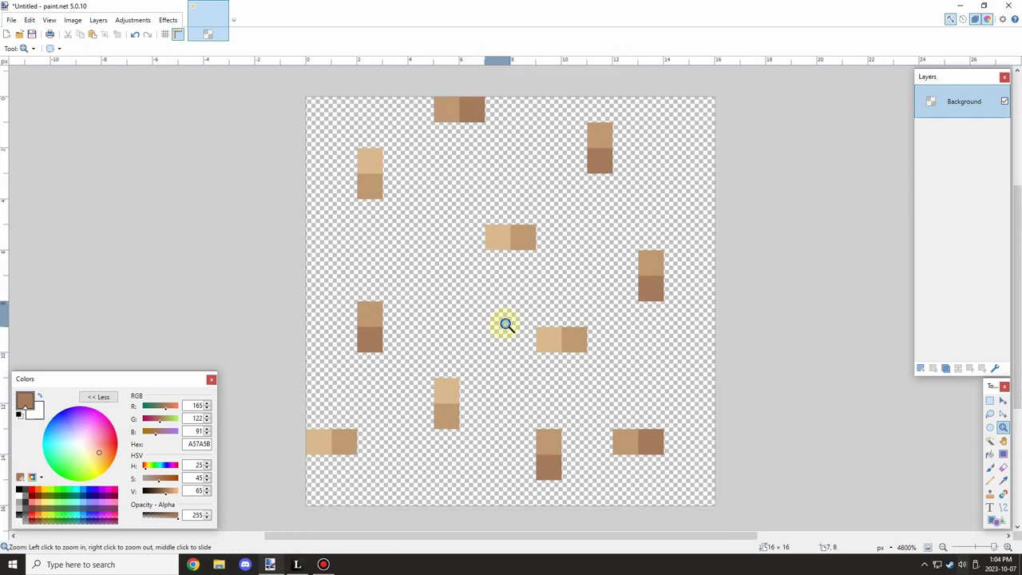
click(11, 19)
click(36, 102)
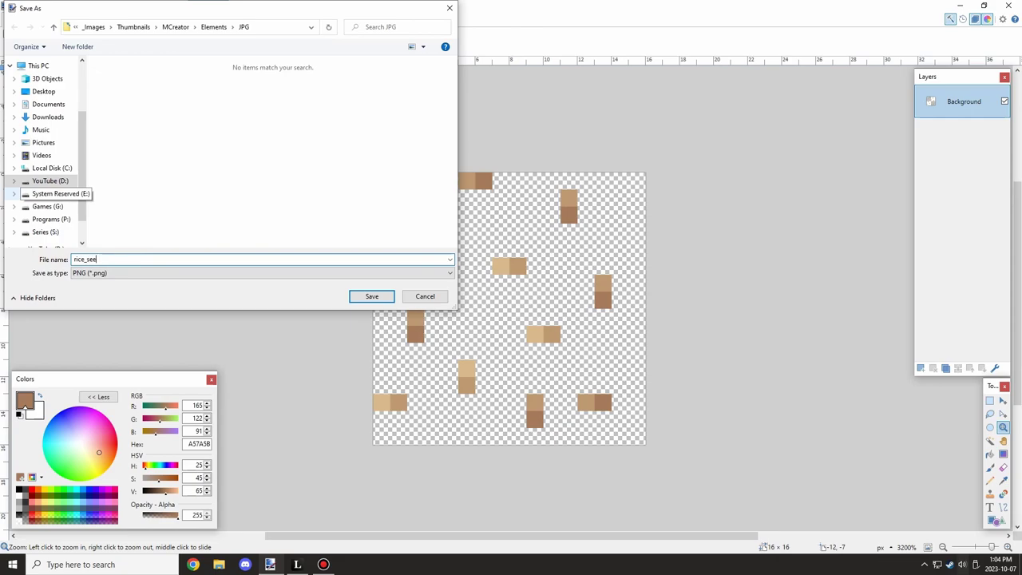
click(39, 92)
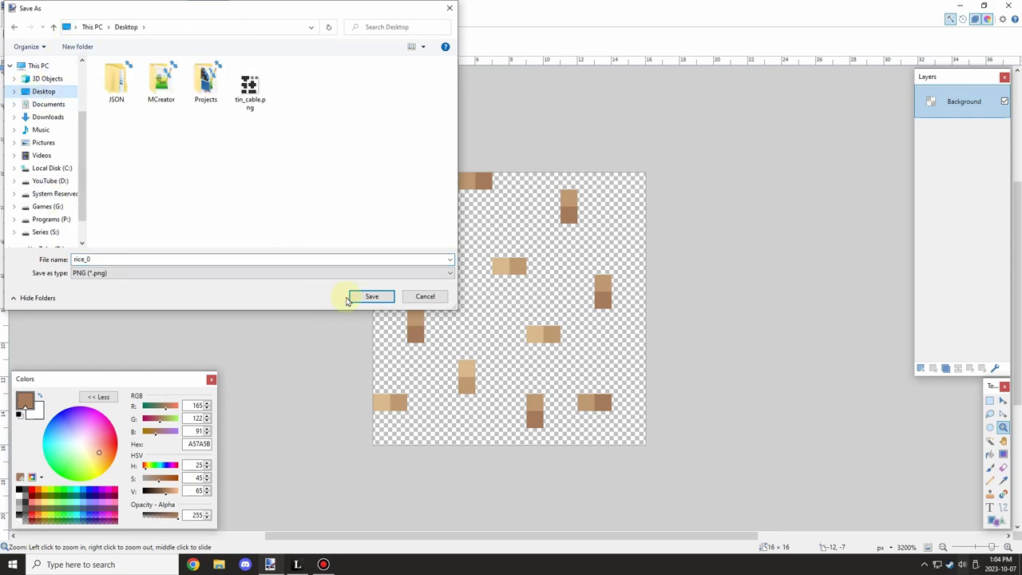
click(366, 296)
click(691, 354)
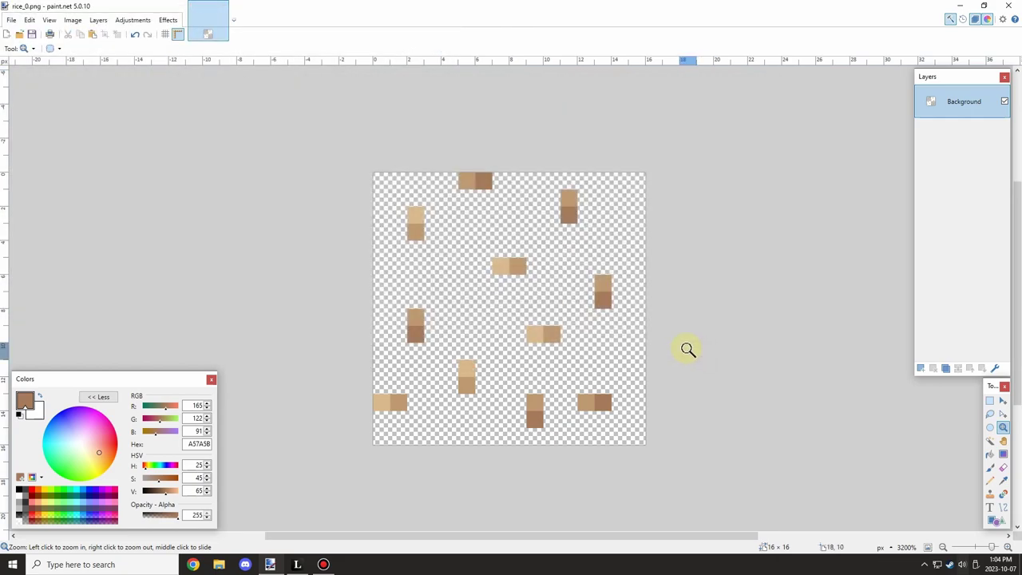
Clear all seeds from the canvas and briefly consult the rice growth-stage picture in rice.leo before returning to paint.net.
key(ctrl+a)
key(Delete)
key(ctrl+d)
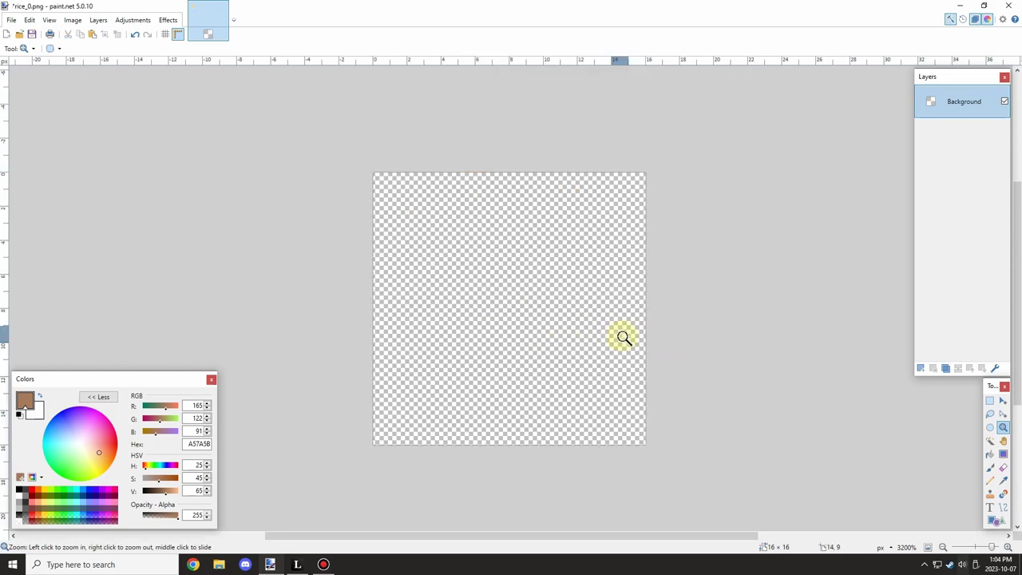
click(296, 564)
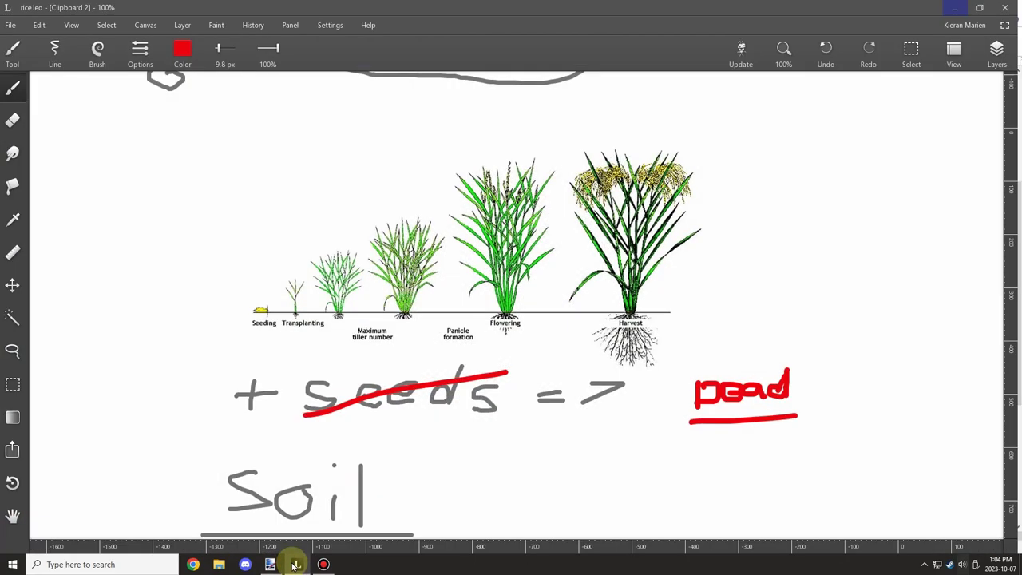
click(270, 564)
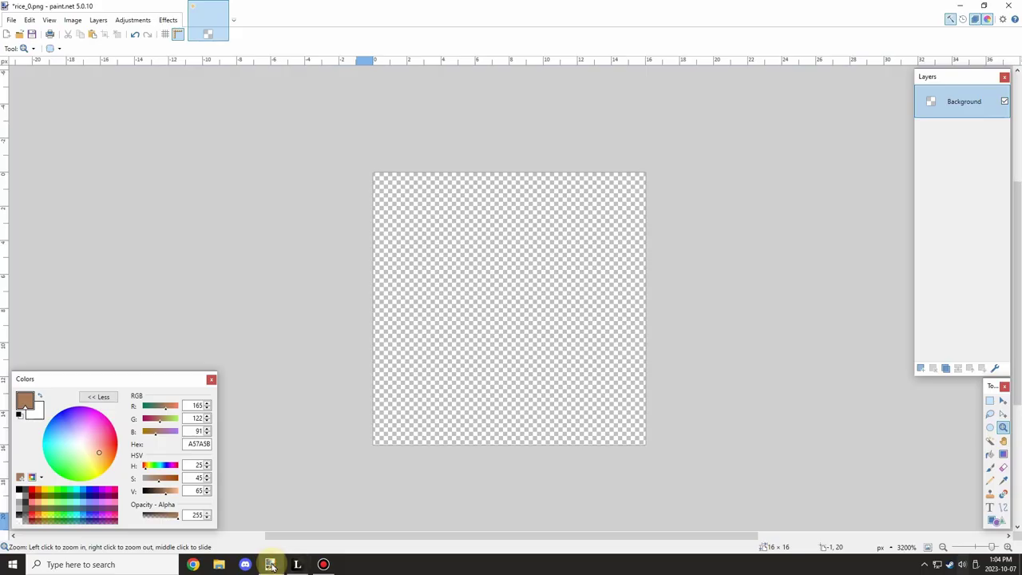
Open color_pallet.png from the MCreator > Series > Lore folders on the Desktop and frame its swatches.
click(13, 21)
click(46, 57)
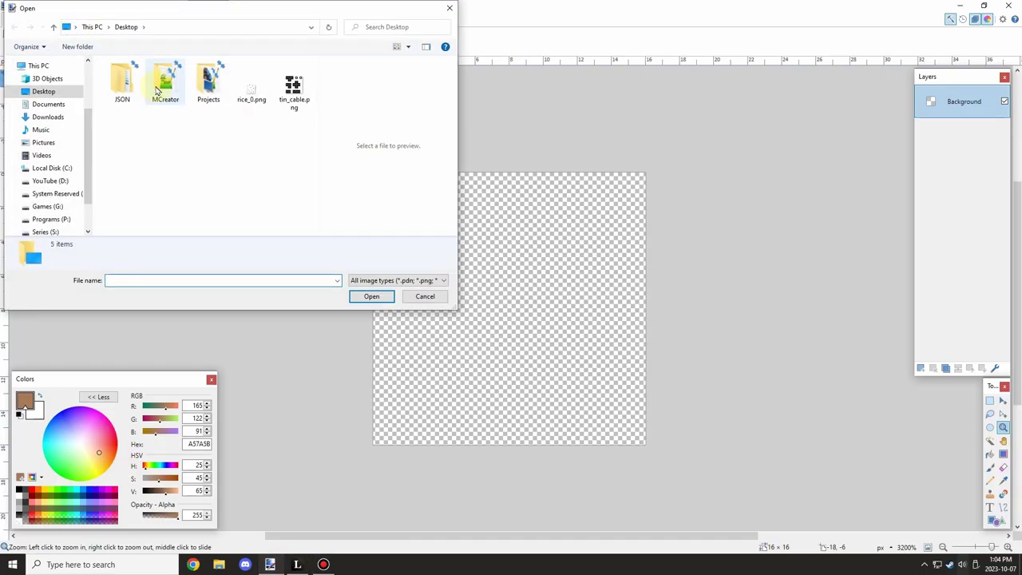
double_click(159, 80)
double_click(133, 112)
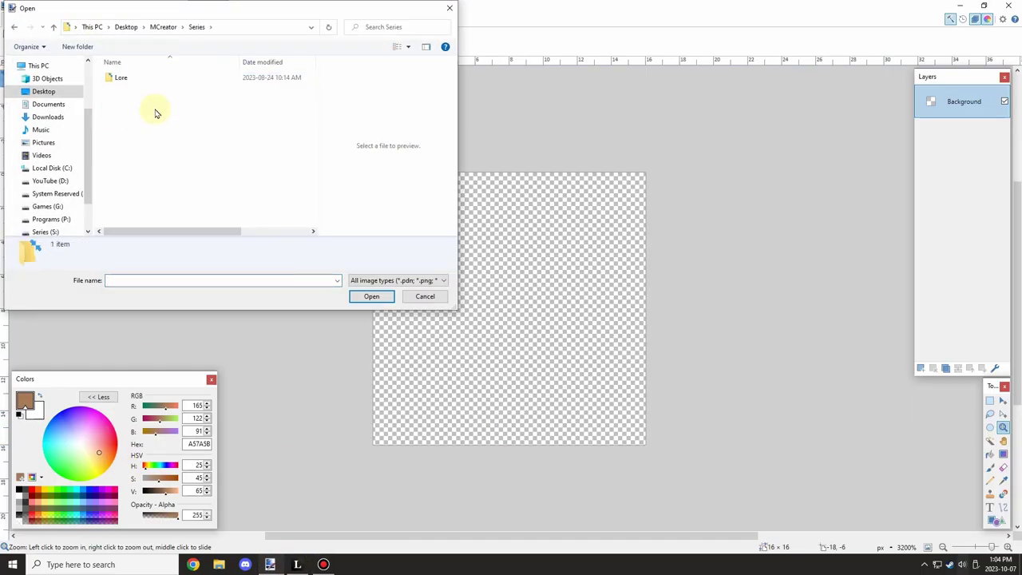
double_click(153, 78)
double_click(155, 78)
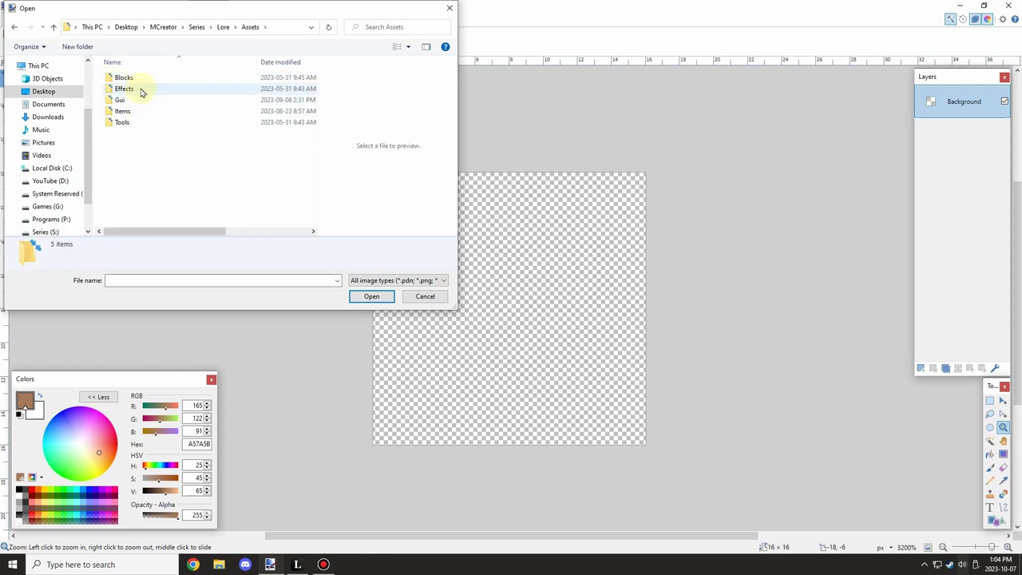
click(227, 28)
double_click(153, 98)
double_click(134, 104)
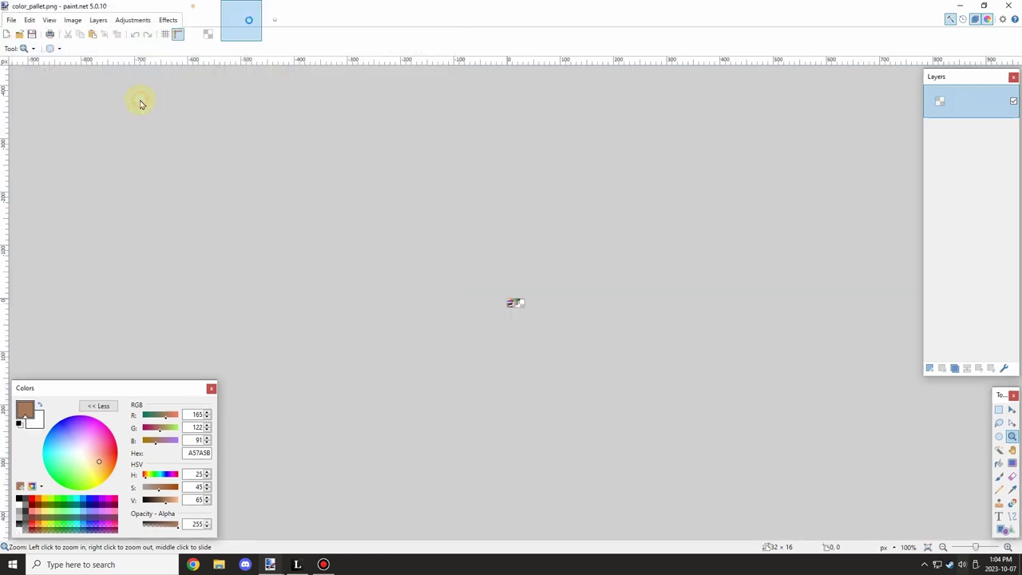
drag(444, 353, 610, 225)
click(990, 401)
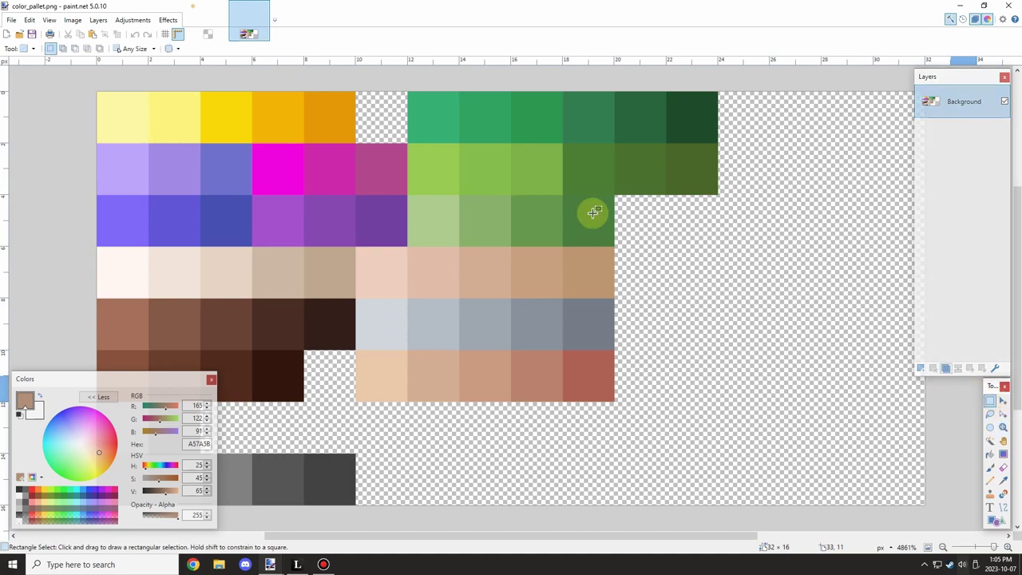
drag(415, 152, 700, 180)
click(460, 210)
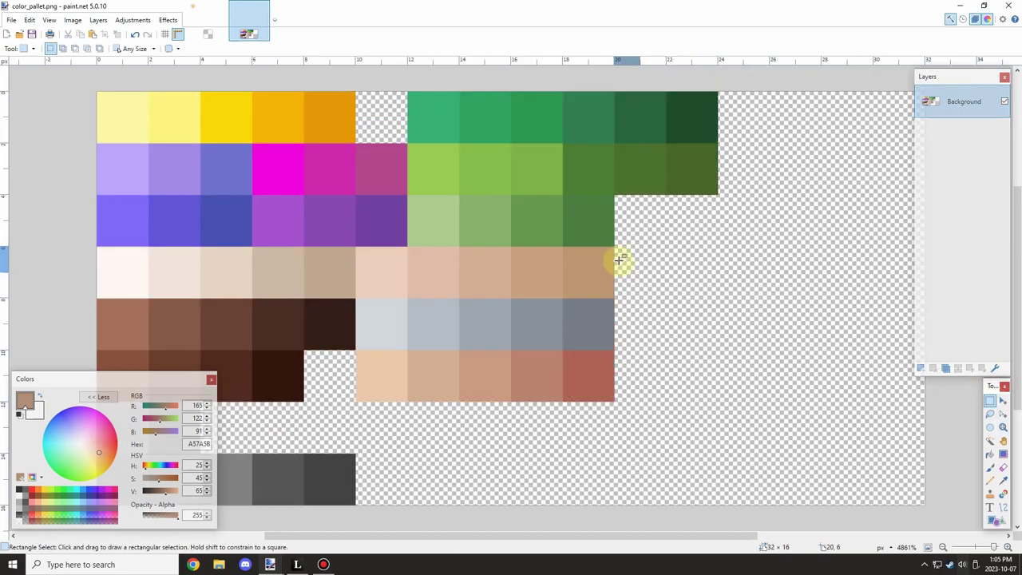
drag(409, 197, 601, 232)
key(ctrl+v)
key(ctrl+d)
click(990, 401)
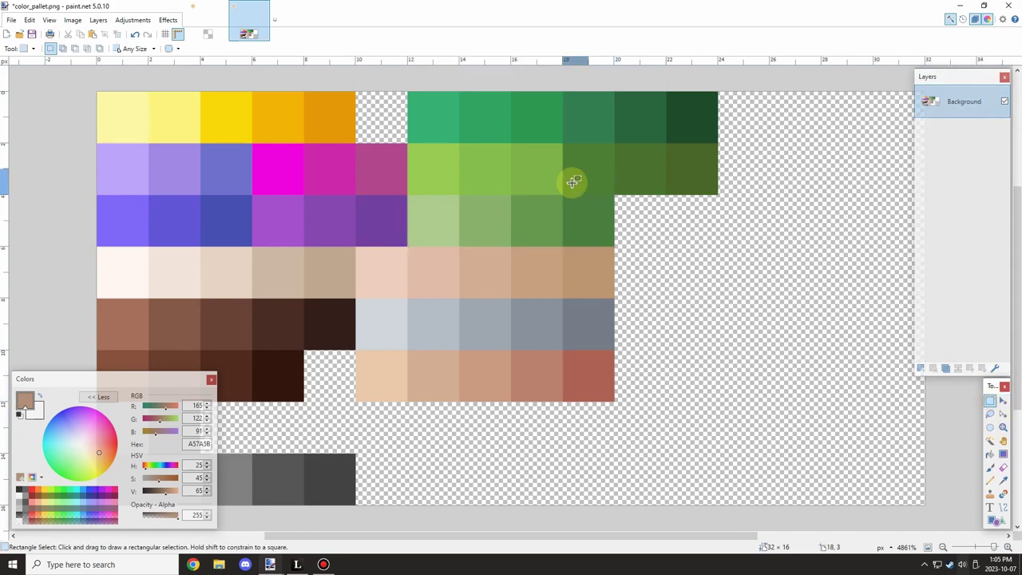
Try to copy the 12 × 2 pixel row of yellow-green swatches into the empty area below the palette.
drag(415, 147, 707, 170)
key(ctrl+c)
key(ctrl+v)
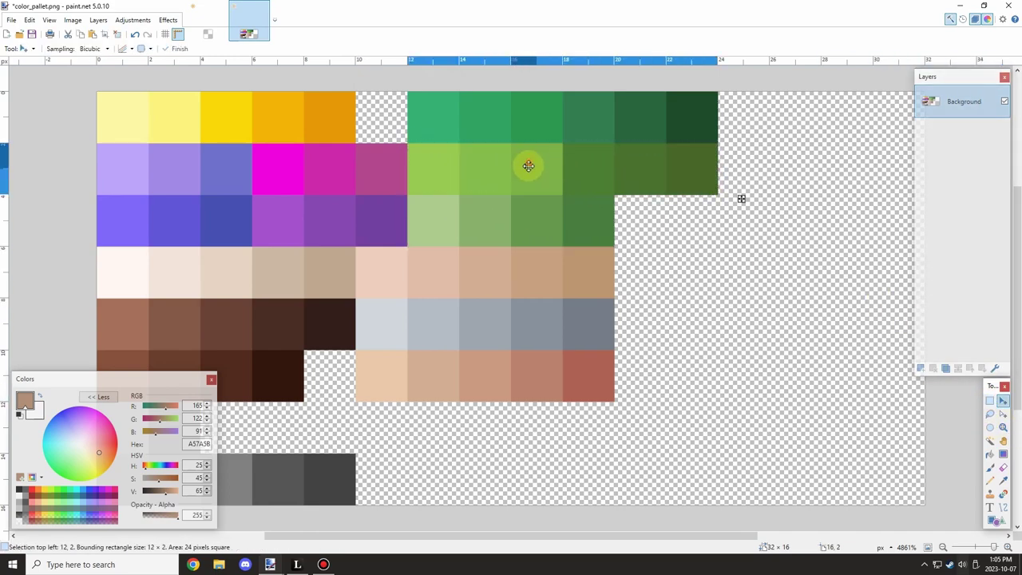
drag(525, 165, 523, 456)
key(ctrl+z)
key(ctrl+d)
Pick light green 99CC51 from the palette and draw the first sprout pixels at the bottom centre of the blank rice canvas.
click(1004, 480)
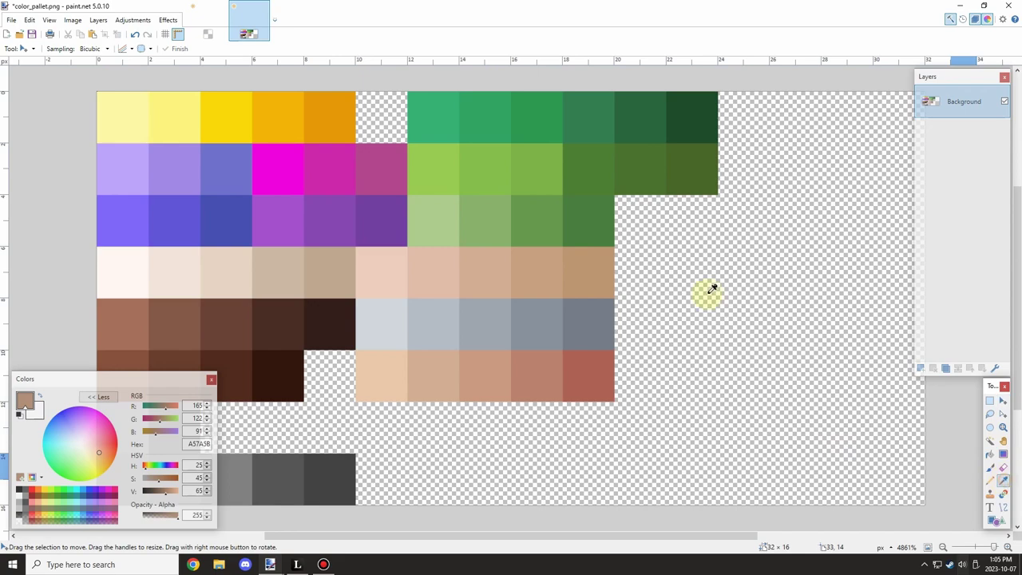
click(444, 175)
click(989, 480)
key(ctrl+shift+Tab)
click(500, 435)
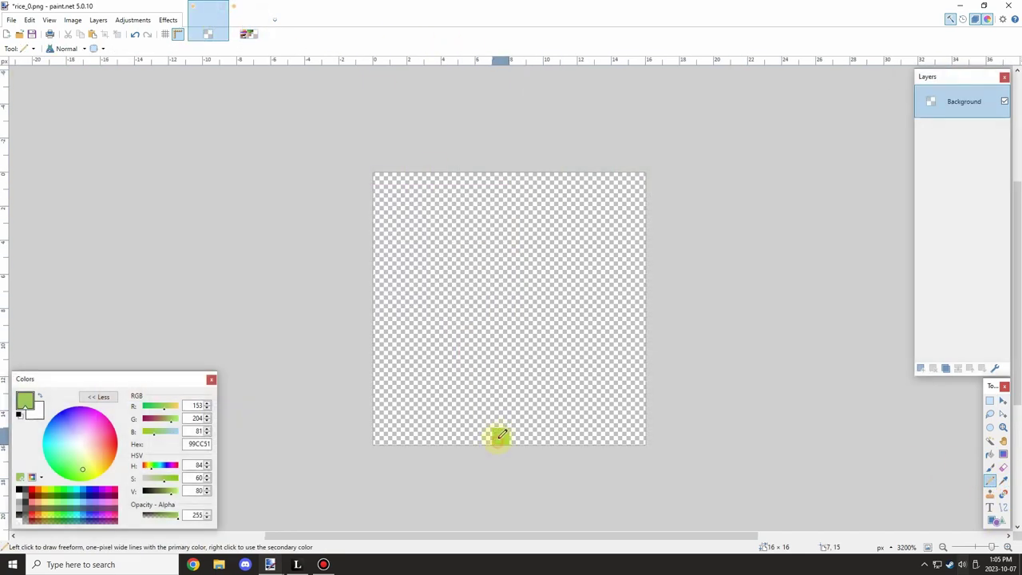
click(483, 418)
click(483, 401)
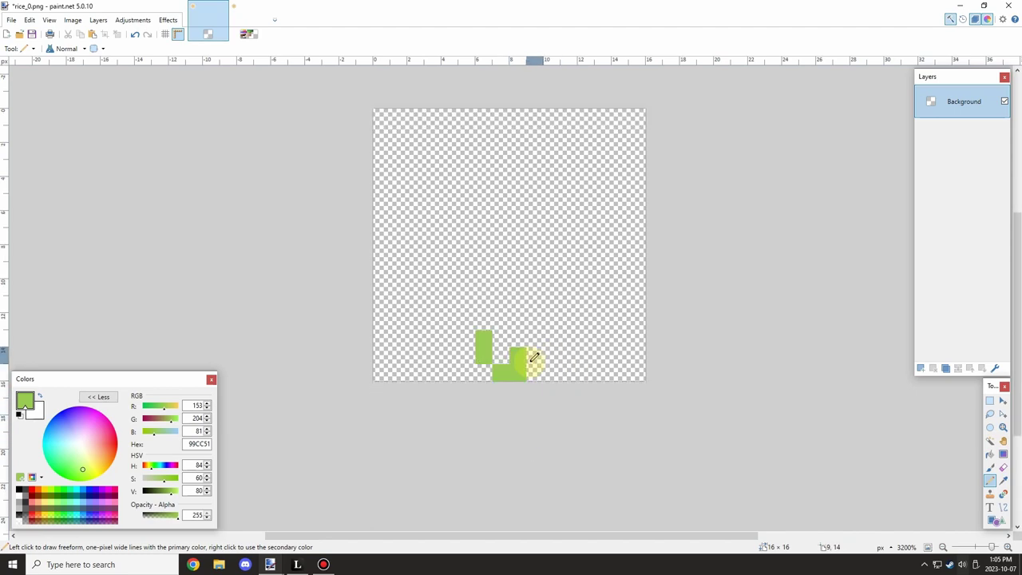
Consult the growth-stage picture in rice.leo, then rework the sprout in paint.net into a two-pixel stem with two short leaves.
click(297, 564)
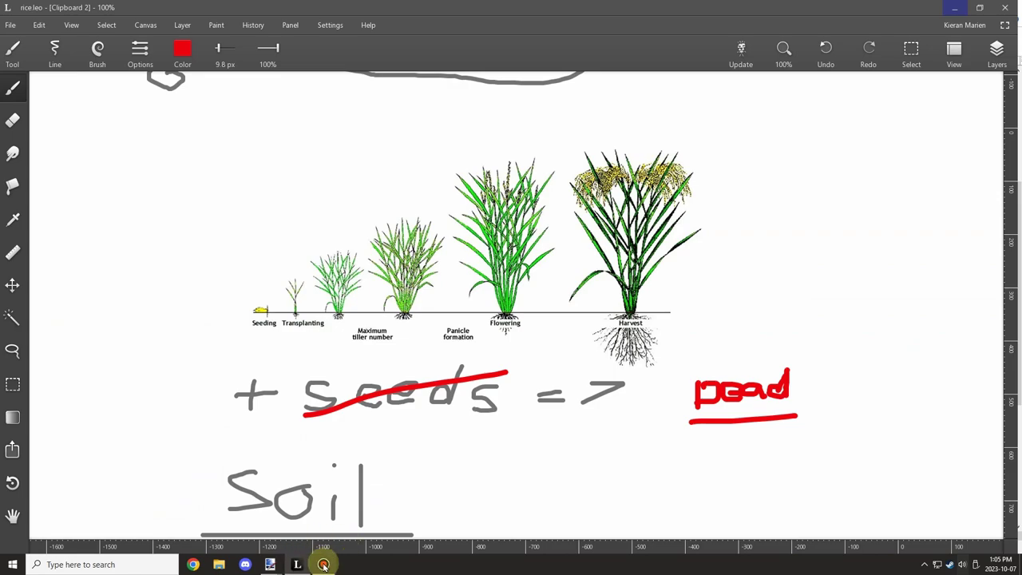
click(270, 564)
click(207, 20)
key(ctrl+z)
drag(500, 419, 485, 384)
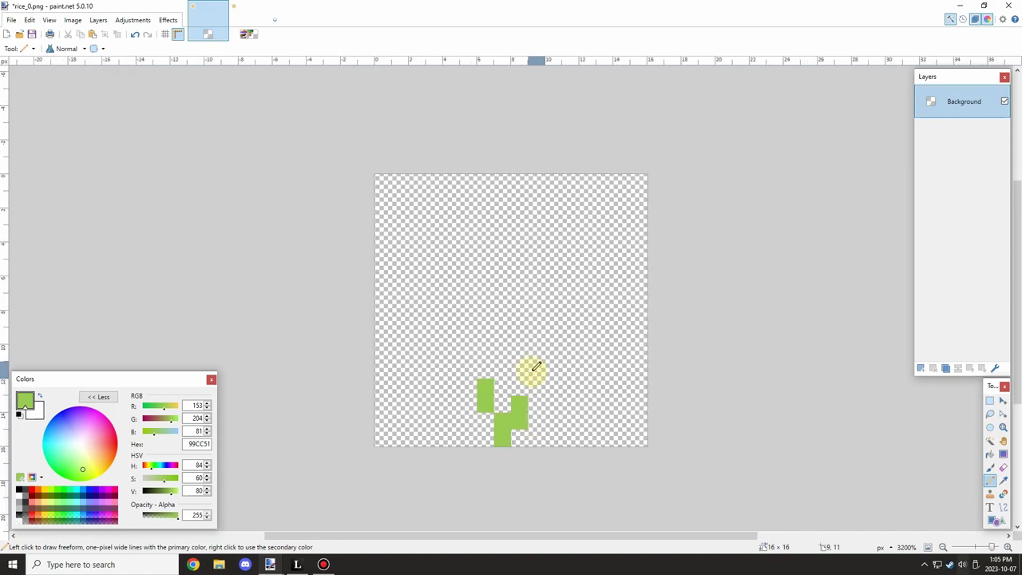
Pick medium green 85BF4C from the palette and shade the lower pixels of the sprout's stem and leaves.
click(249, 25)
click(1002, 480)
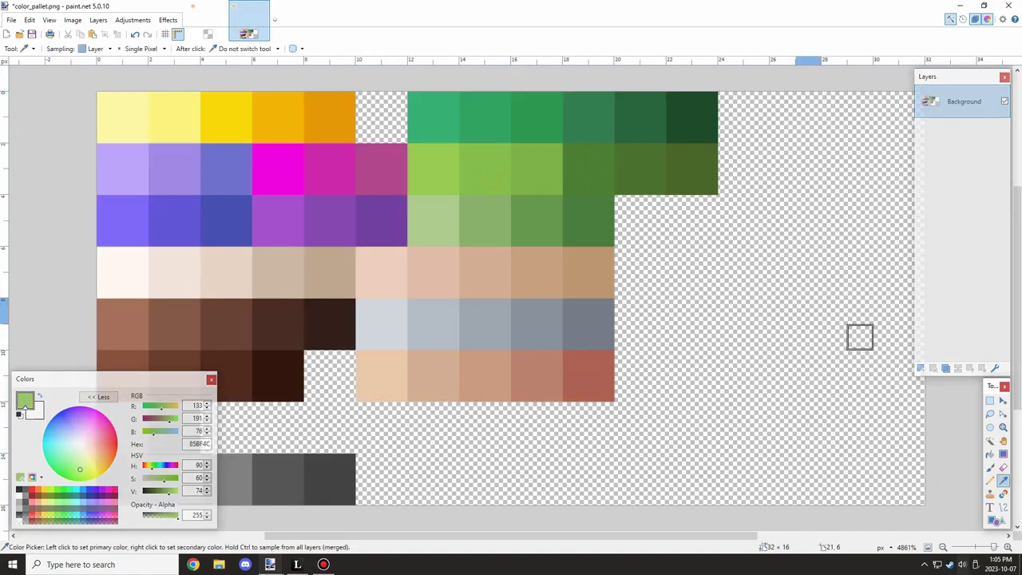
click(496, 157)
click(208, 34)
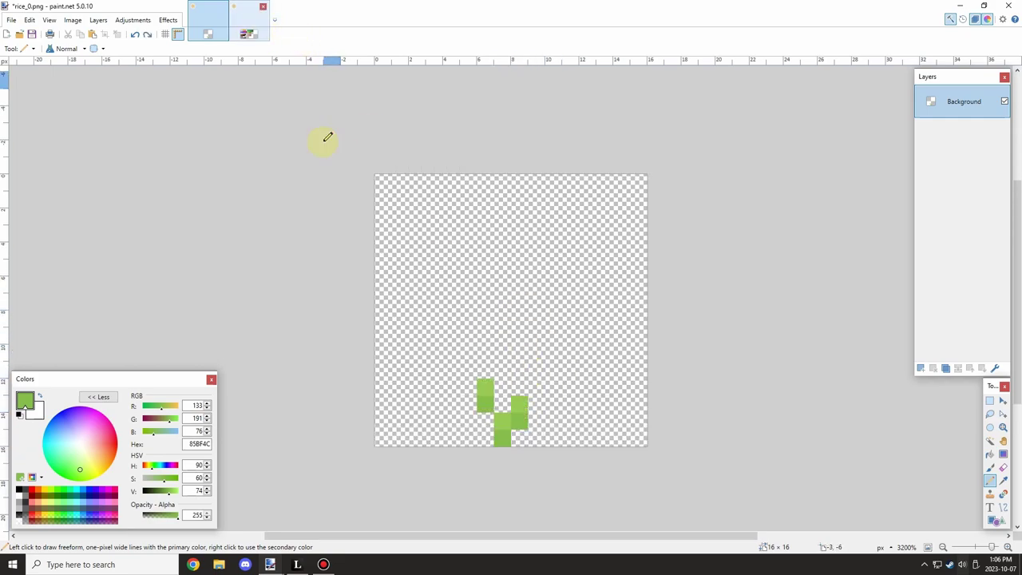
Pick darker green 7CB247 from the palette and recolor the sprout's stem with it.
click(249, 32)
key(k)
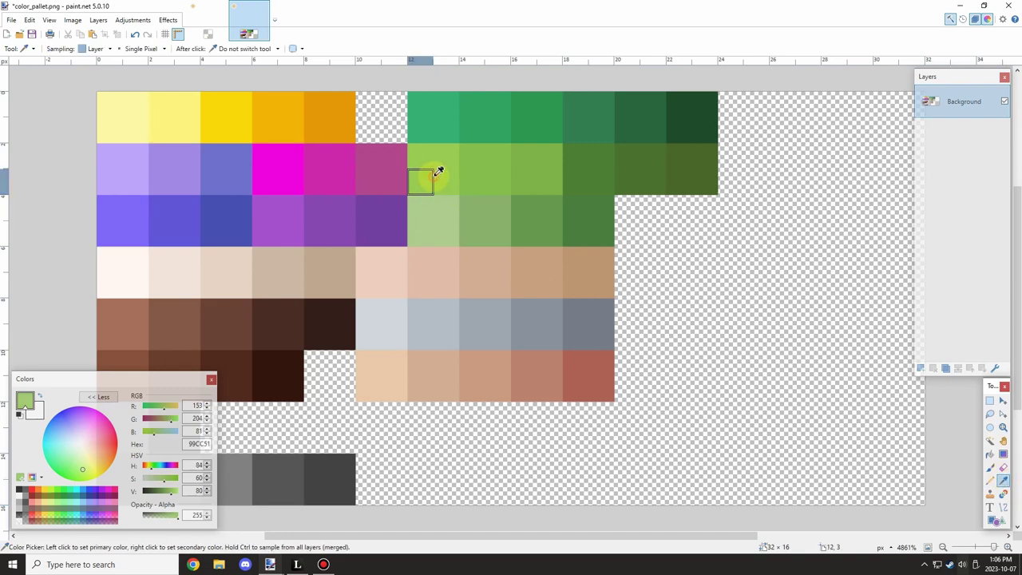
click(543, 171)
key(p)
key(ctrl+Tab)
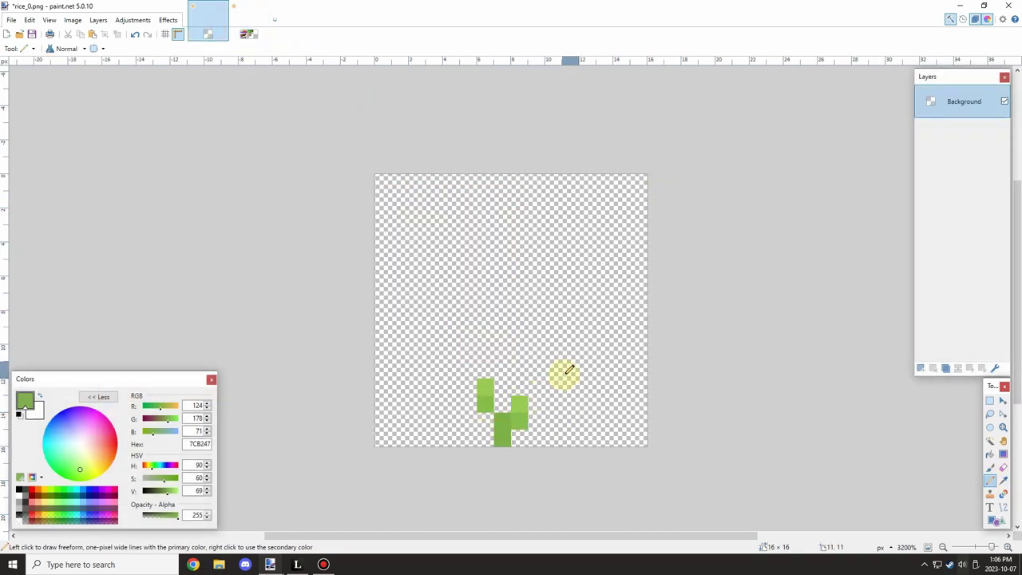
Save the sprout texture to the Desktop as rice_1.png with the default PNG settings.
scroll(568, 369, down, 1)
click(11, 19)
click(32, 100)
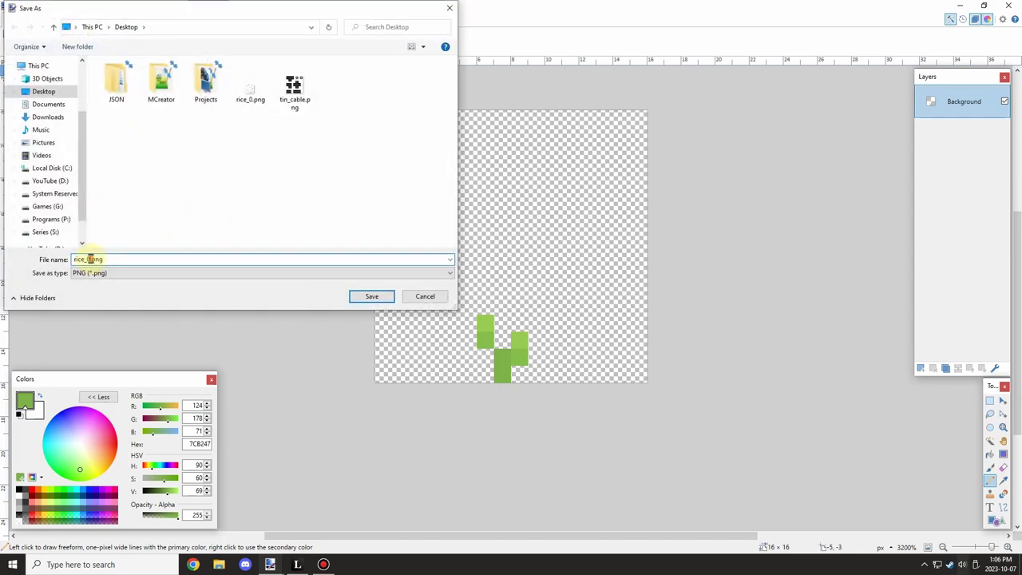
text(rice_1.png)
click(372, 296)
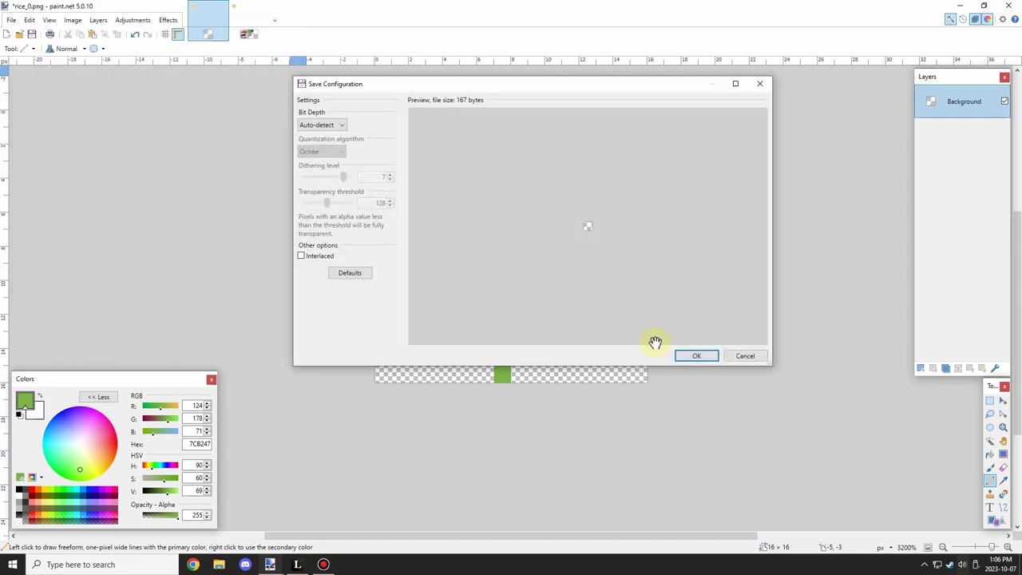
click(695, 356)
Examine the next growth stage in the rice.leo picture and return to rice_1.png in paint.net.
click(246, 33)
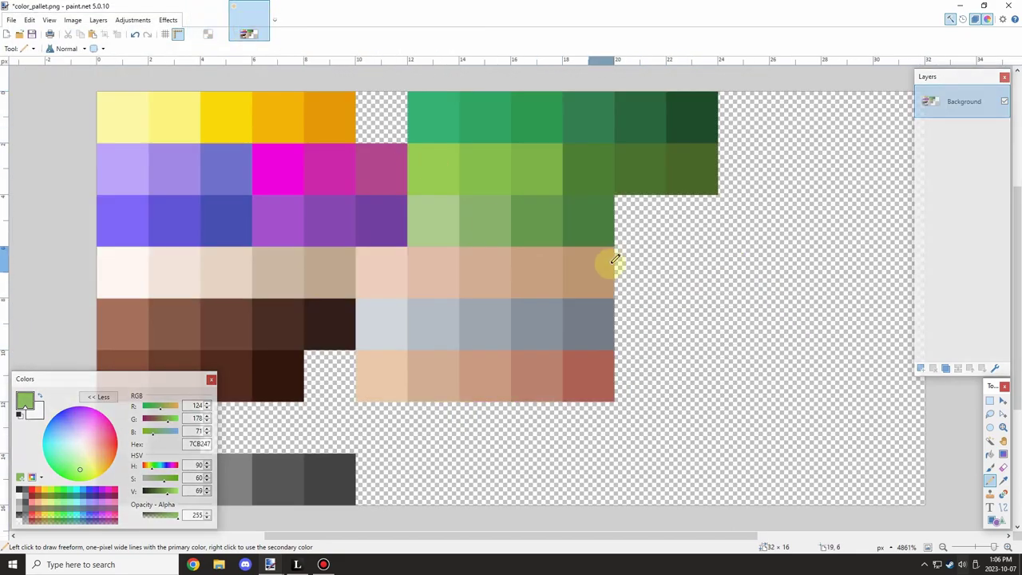
mouse_move(312, 547)
click(296, 564)
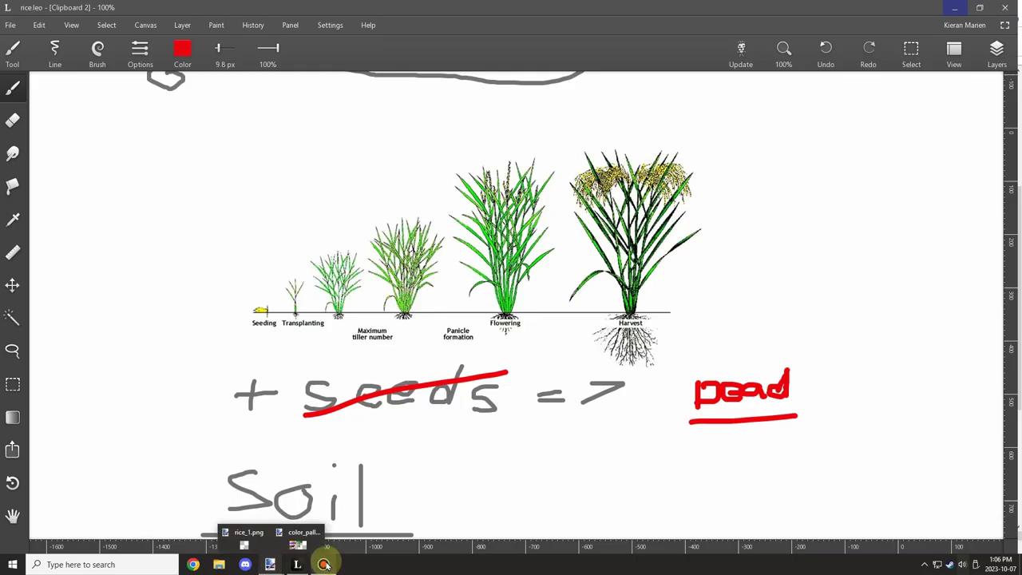
click(272, 525)
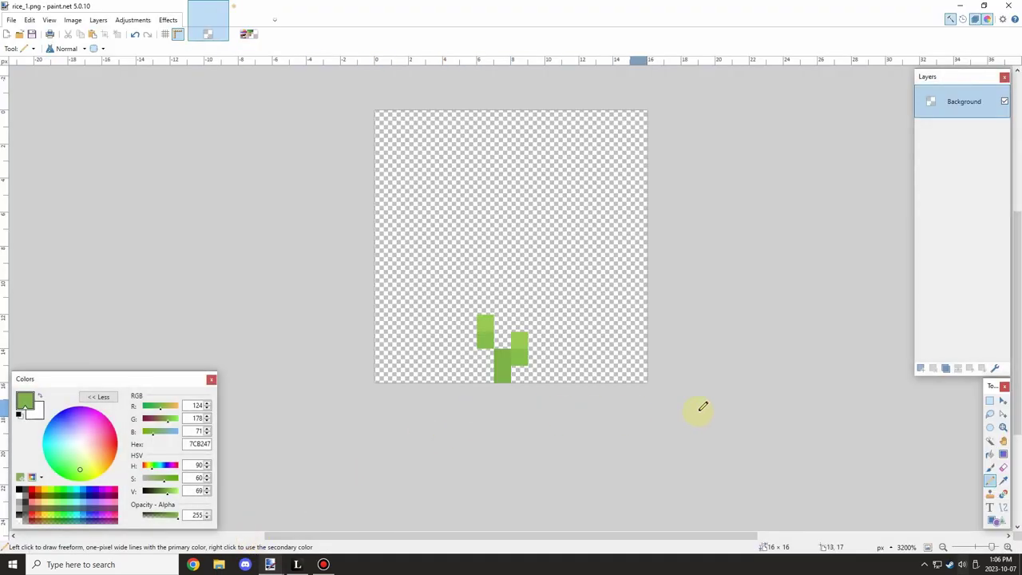
Sample green 7CB247 from the sprout's stem as the primary color.
click(1003, 480)
click(243, 34)
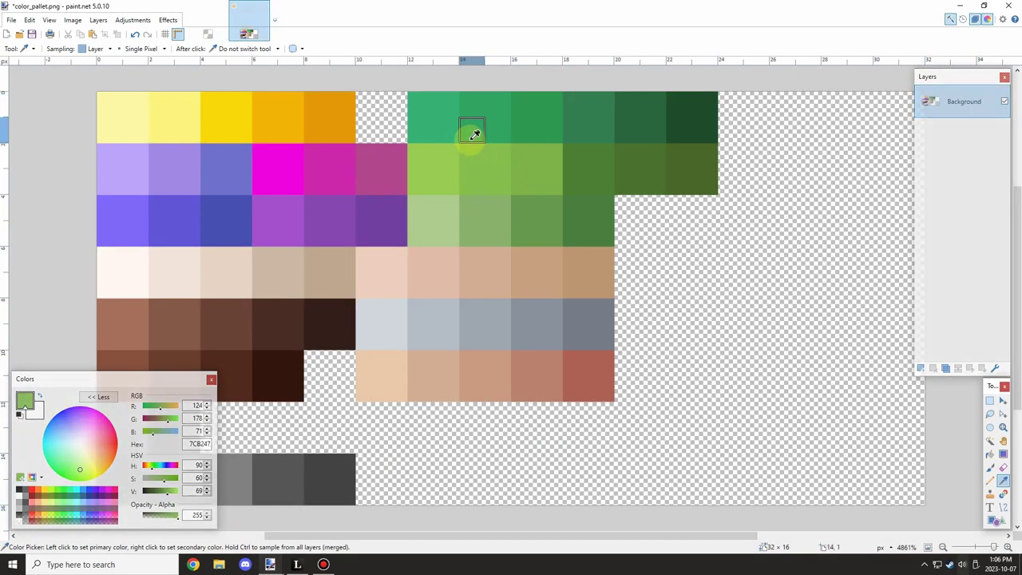
click(447, 158)
click(208, 30)
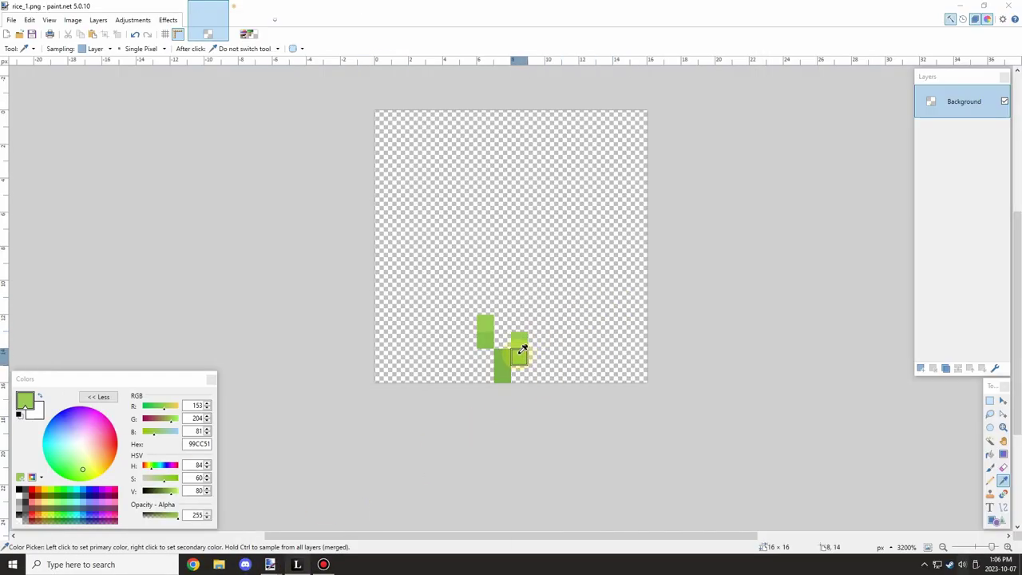
click(503, 363)
Select and erase the sprout's right leaf.
click(990, 401)
drag(538, 322, 520, 369)
key(Delete)
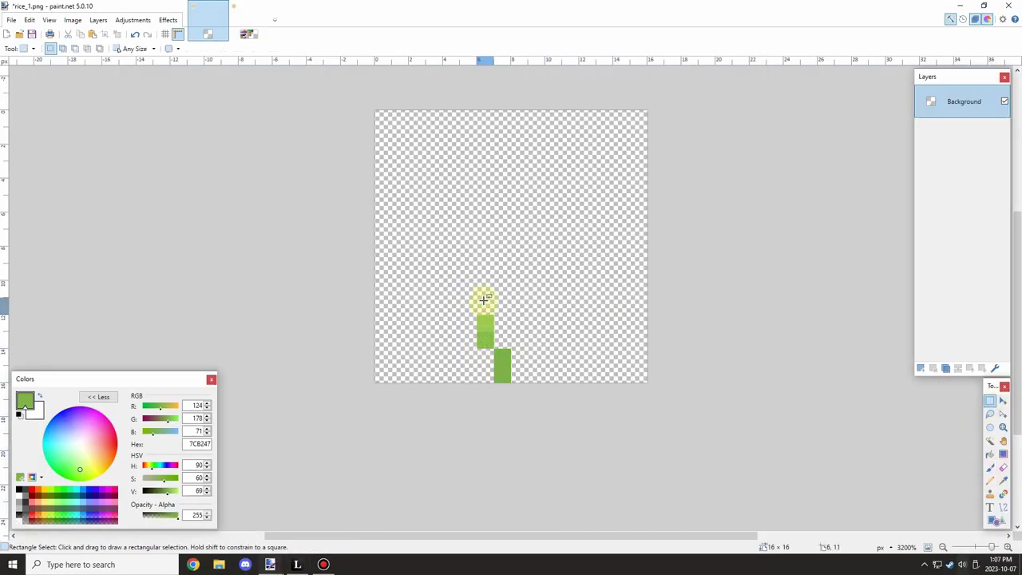
key(Delete)
Draw a taller forked plant in 7CB247 with two stepped side stalks and a separate two-pixel centre blade.
mouse_move(484, 301)
mouse_down()
mouse_move(516, 352)
mouse_move(518, 329)
mouse_move(533, 329)
mouse_move(535, 303)
mouse_up()
click(991, 479)
mouse_move(485, 341)
mouse_down()
mouse_move(469, 315)
mouse_move(468, 286)
mouse_up()
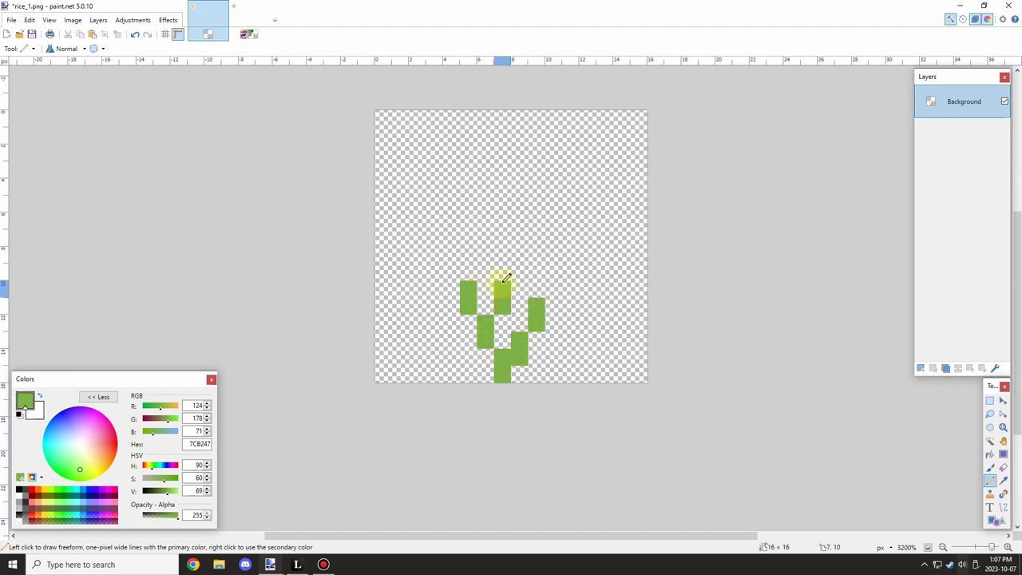
Try out low leaf shapes on the left side of the plant, including one with a widened stem base.
click(470, 340)
click(452, 356)
key(ctrl+z)
click(452, 324)
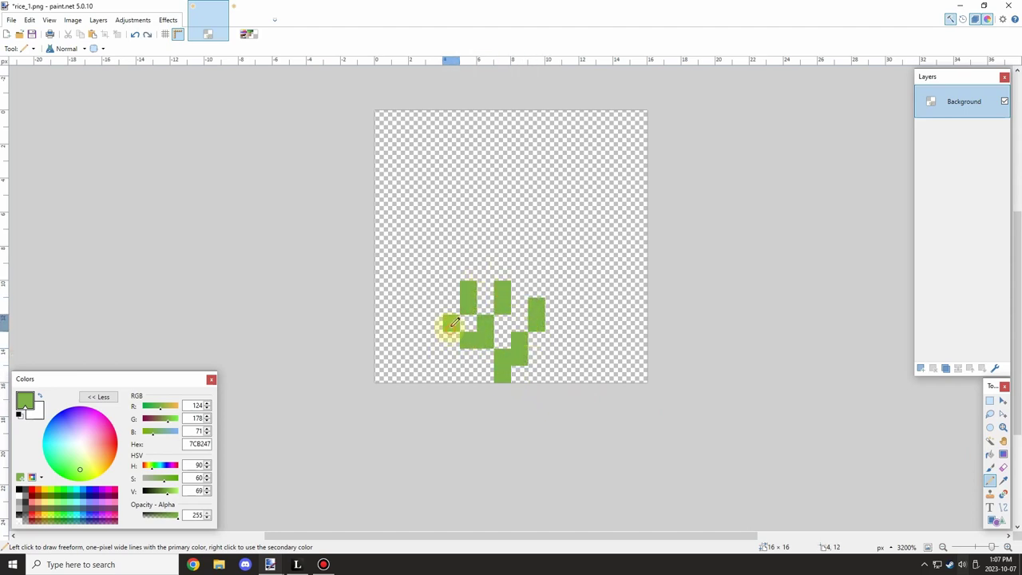
key(ctrl+z)
key(ctrl+z)
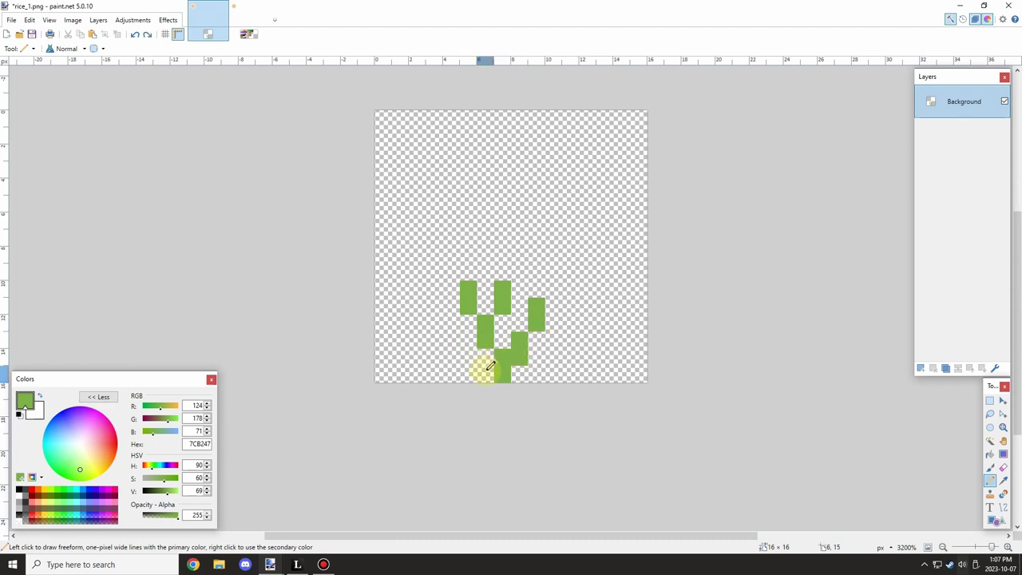
drag(486, 367, 445, 318)
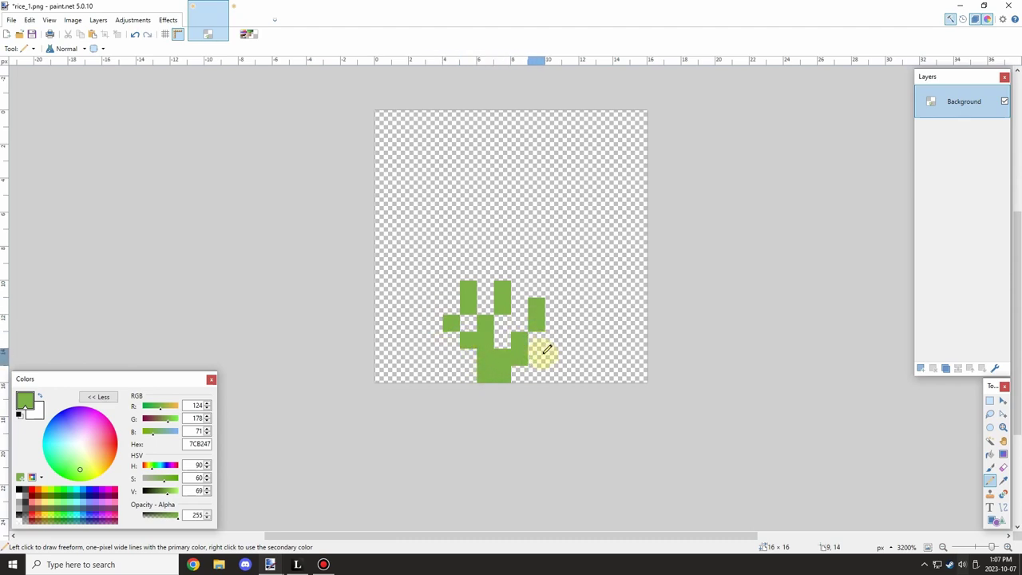
key(ctrl+z)
key(ctrl+z)
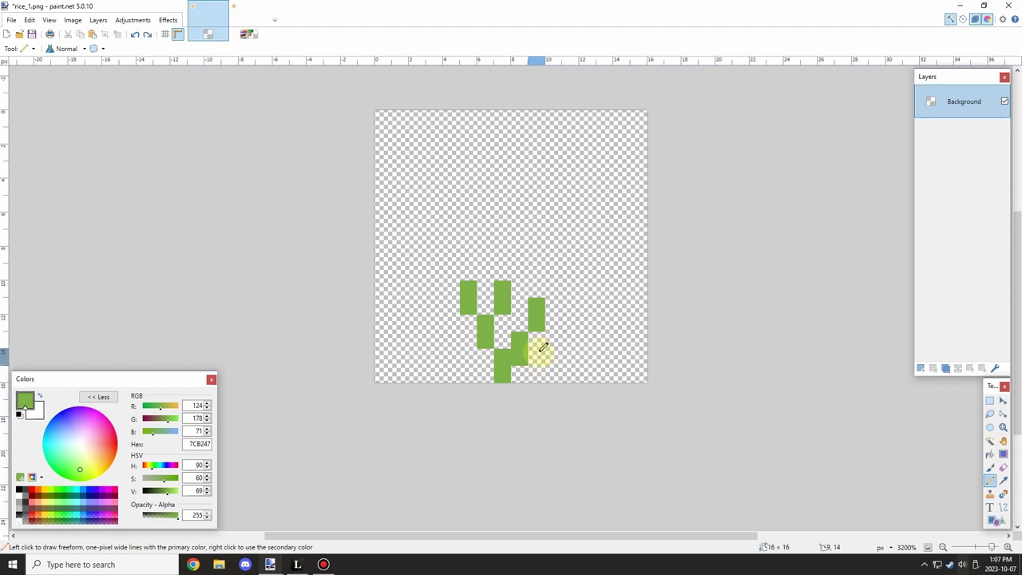
Try a stepped low leaf on the right with a wider stem base and a matching low leaf on the left.
drag(554, 306, 540, 281)
key(ctrl+z)
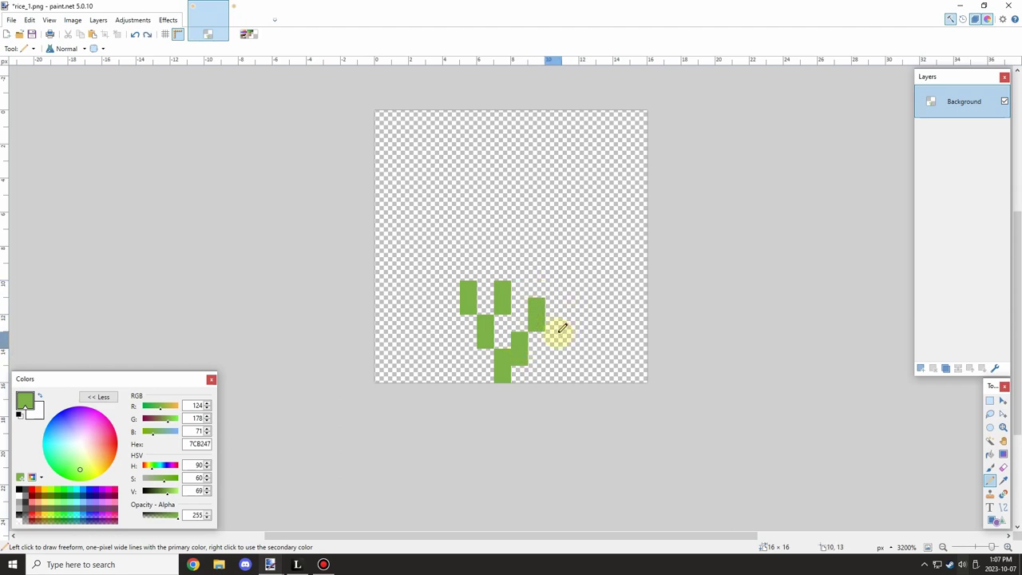
click(537, 356)
click(521, 373)
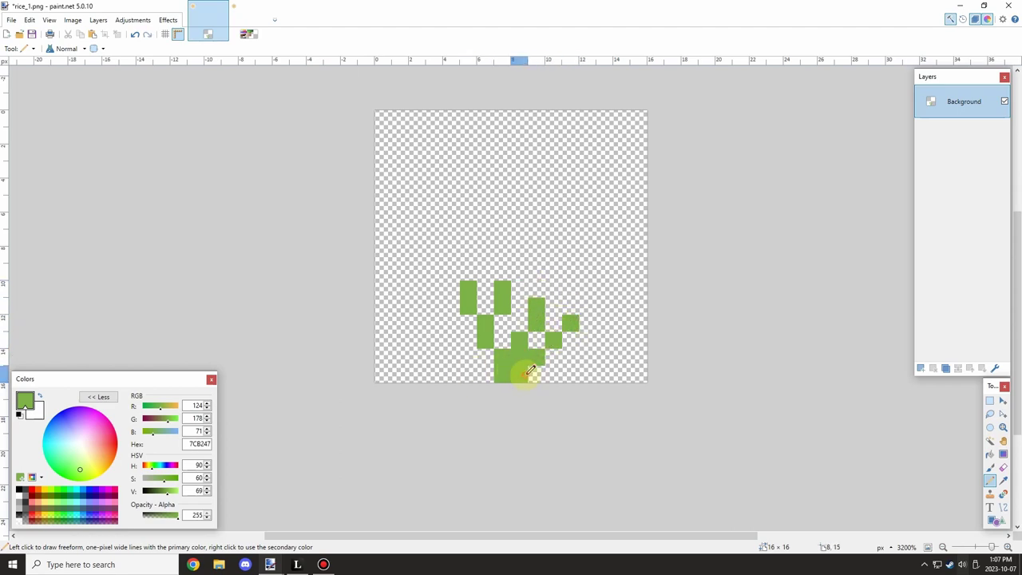
click(487, 374)
click(451, 324)
scroll(466, 294, down, 1)
scroll(466, 294, up, 3)
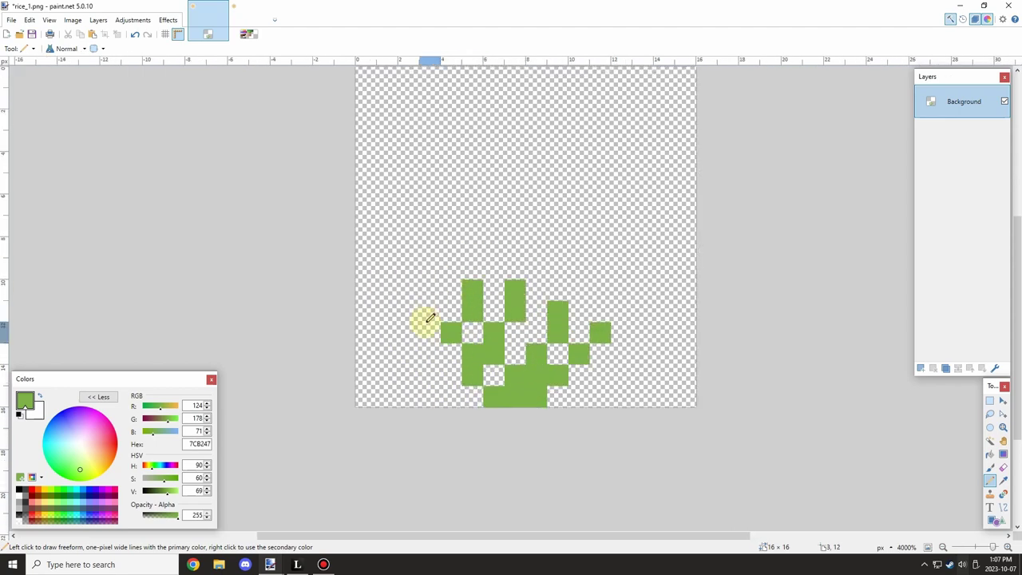
Try reshaping the low left leaf by erasing and repositioning its tip pixels.
click(426, 325)
scroll(493, 325, down, 5)
key(ctrl+z)
scroll(493, 324, up, 5)
right_click(450, 343)
right_click(474, 366)
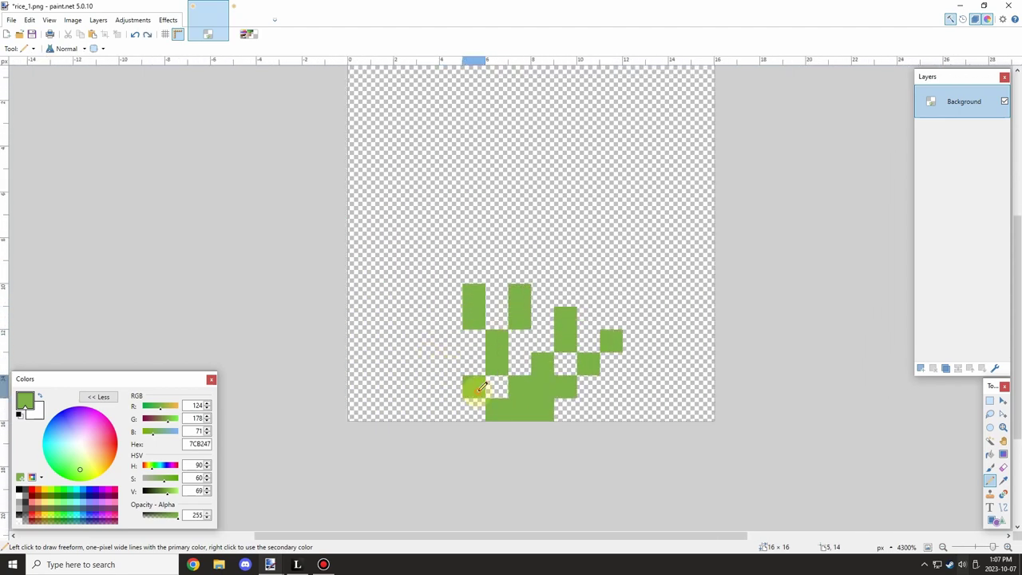
drag(451, 363, 450, 341)
scroll(535, 348, down, 4)
scroll(563, 352, up, 3)
Undo the low left leaf, the added stem base pixels and the tip of the low right leaf.
key(ctrl+z)
key(ctrl+z)
key(ctrl+z)
key(ctrl+z)
key(ctrl+z)
key(ctrl+z)
Try a flat two-pixel tip on the low right leaf and a diagonal low leaf on the left.
click(587, 364)
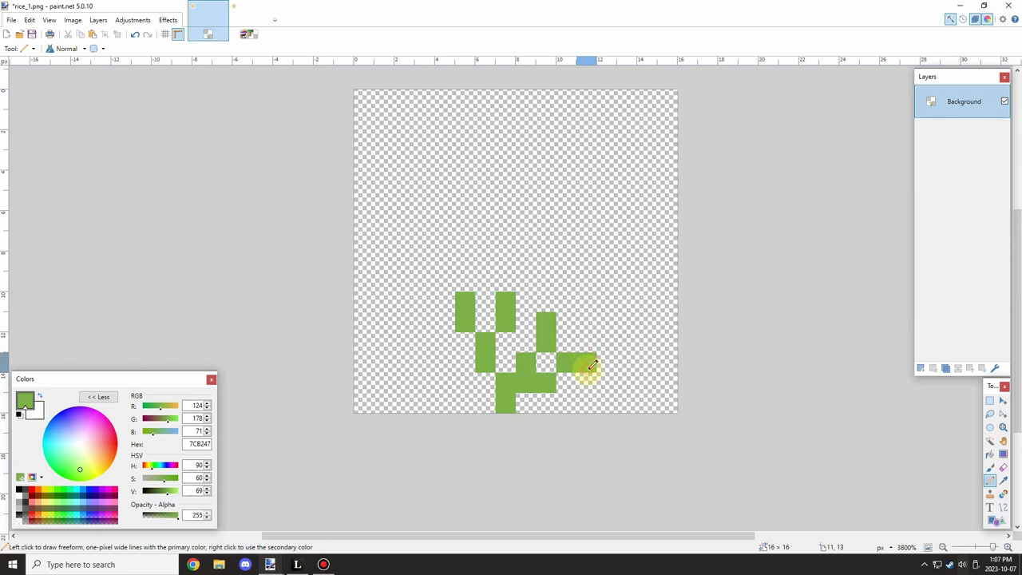
click(467, 401)
key(ctrl+z)
click(485, 397)
drag(463, 376, 444, 361)
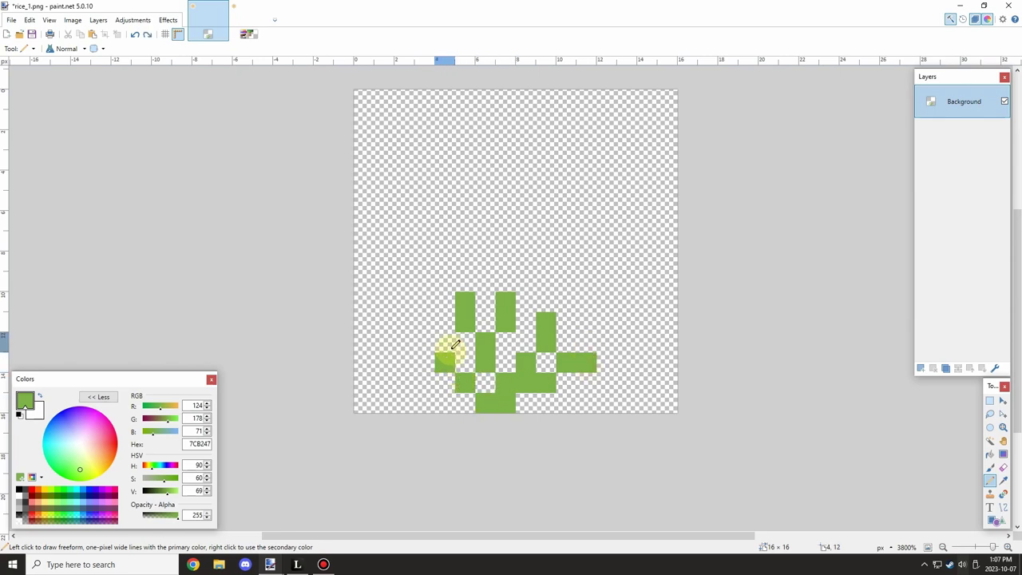
scroll(460, 340, down, 3)
key(ctrl+z)
click(436, 355)
key(ctrl+z)
key(ctrl+z)
key(ctrl+z)
key(ctrl+z)
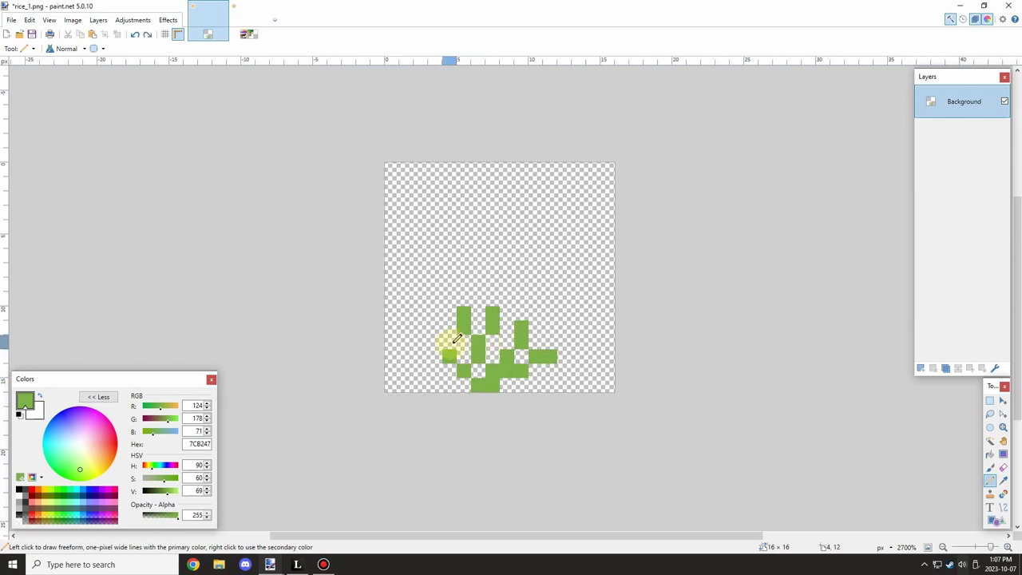
Try a shortened low right leaf combined with a long horizontal leaf on the left.
right_click(535, 356)
mouse_move(478, 385)
mouse_down()
mouse_move(446, 362)
mouse_move(473, 359)
mouse_move(480, 376)
mouse_move(435, 369)
mouse_up()
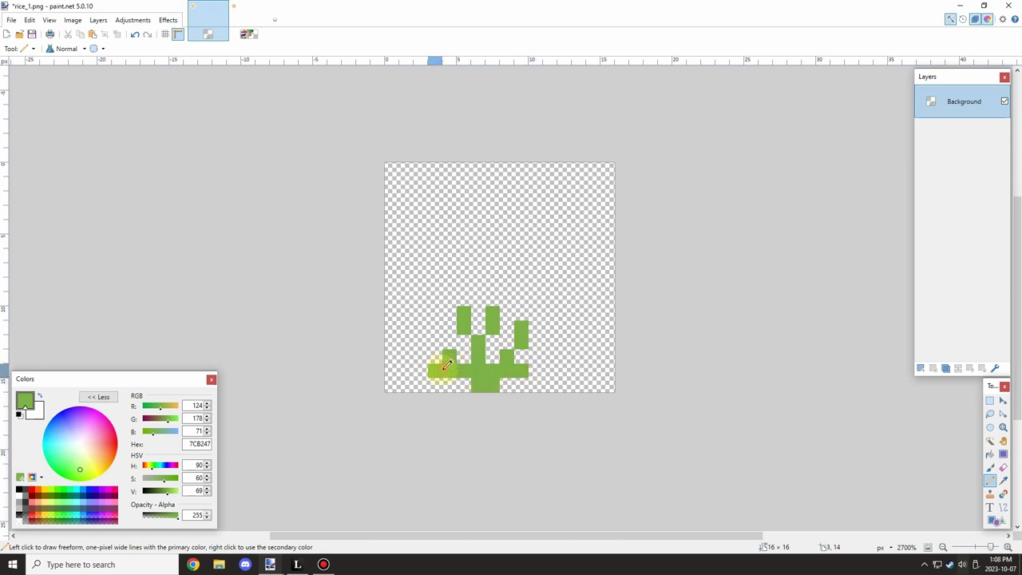
scroll(478, 341, up, 2)
key(ctrl+z)
key(ctrl+z)
key(ctrl+z)
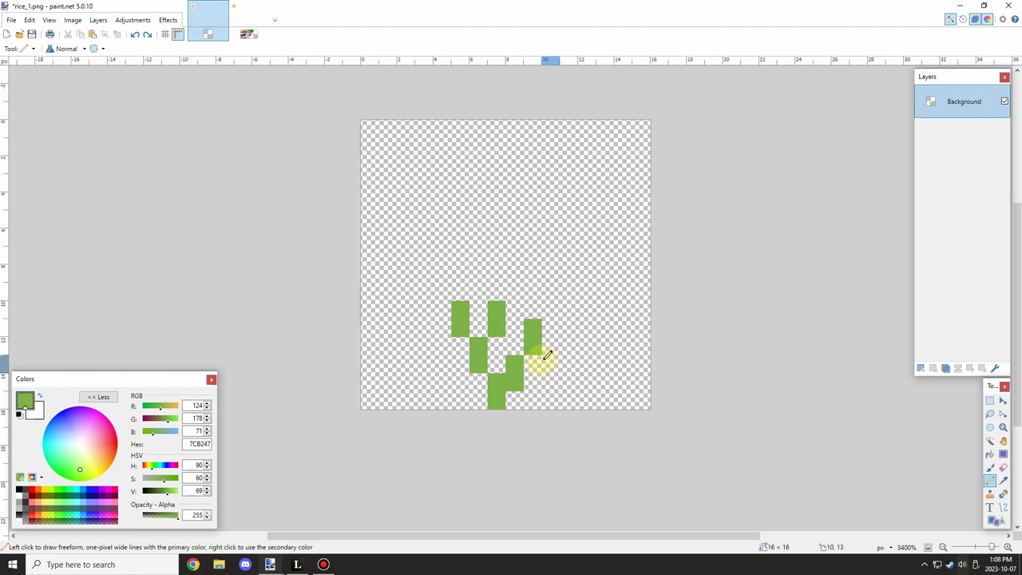
Try separate low leaf pixels on both sides of a widened base together with a raised centre blade.
key(ctrl+z)
key(ctrl+z)
key(ctrl+z)
key(ctrl+z)
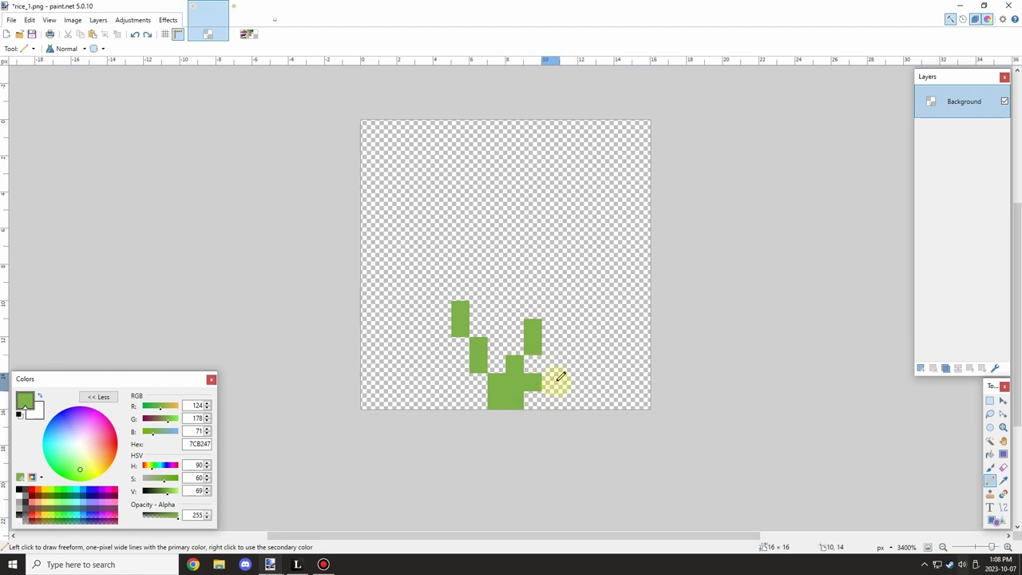
click(550, 399)
click(460, 382)
drag(496, 327, 517, 263)
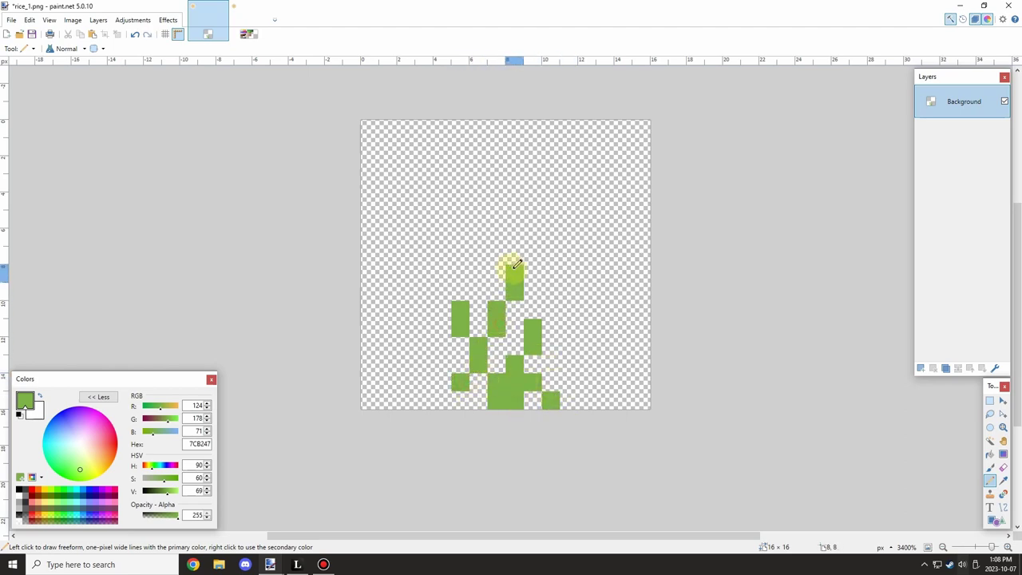
key(ctrl+z)
key(ctrl+z)
key(ctrl+z)
key(ctrl+z)
Join the raised centre blade to the plant with a diagonal and one-pixel tip, and try a low right leaf at the base.
mouse_move(459, 332)
mouse_down()
mouse_move(460, 308)
mouse_move(517, 271)
mouse_up()
click(531, 256)
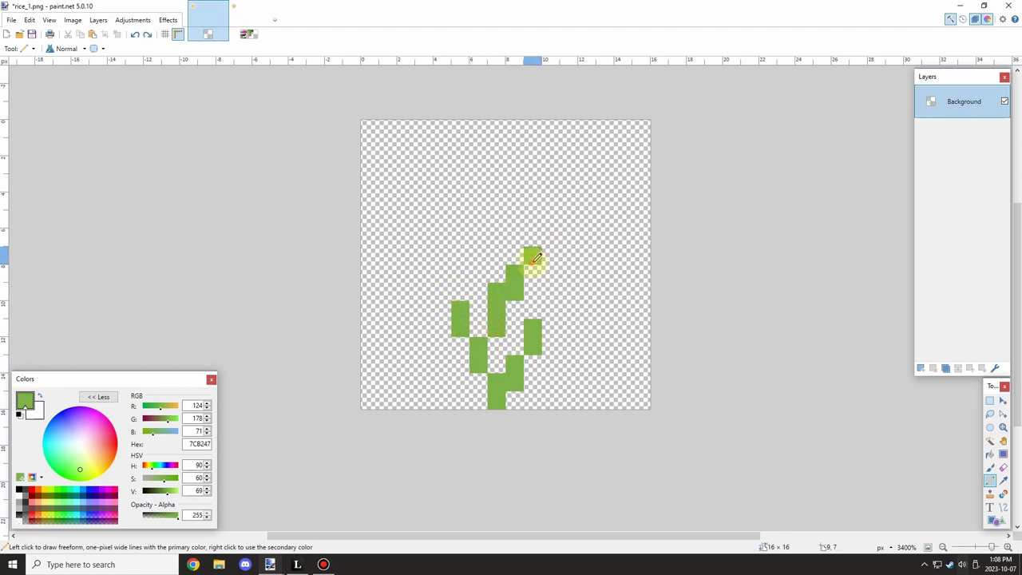
drag(533, 382, 552, 398)
key(ctrl+z)
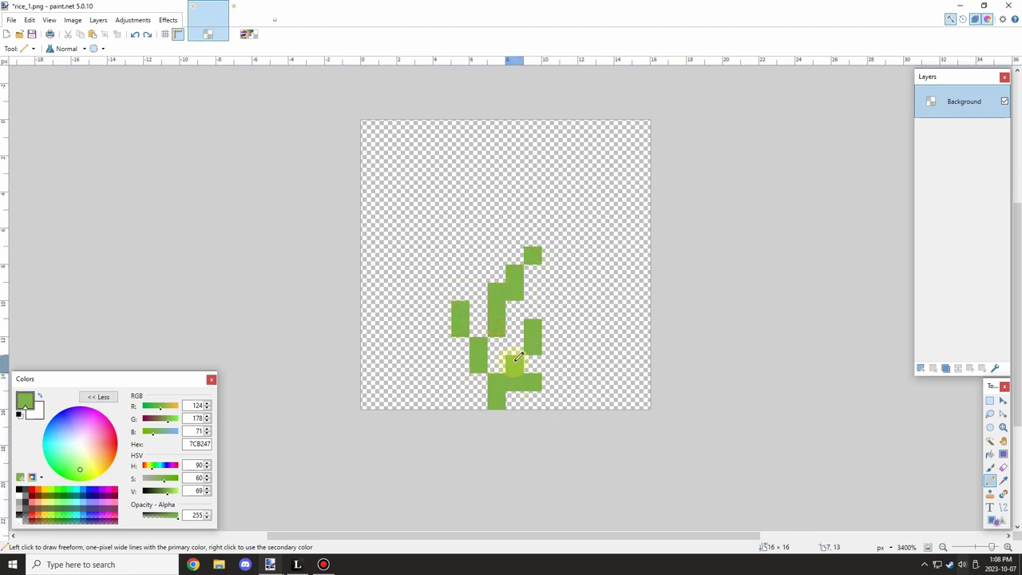
Add a detached low leaf pixel on the right and a diagonal low leaf stepping down on the left.
click(559, 364)
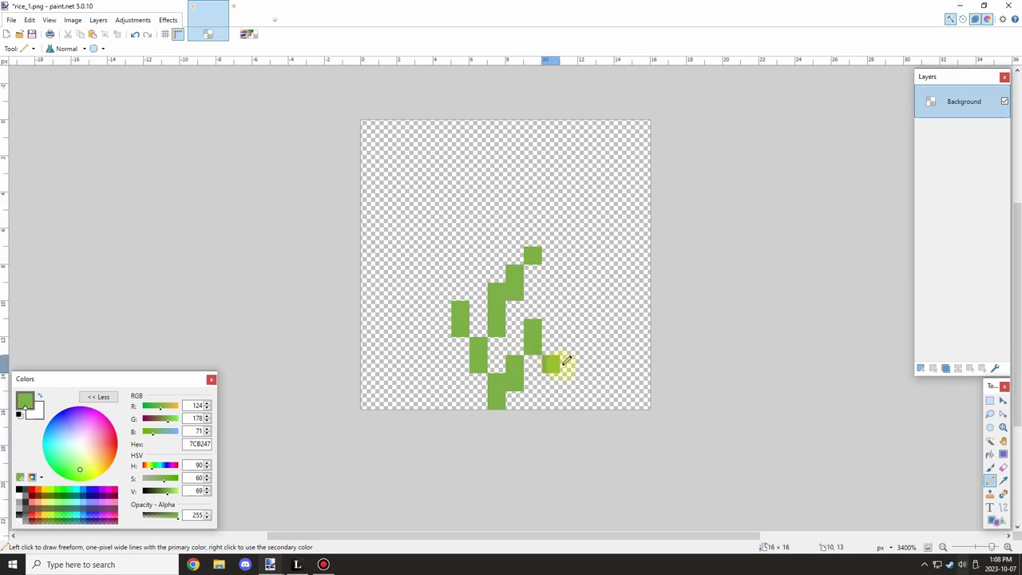
click(447, 363)
drag(454, 369, 443, 382)
scroll(458, 355, down, 2)
scroll(471, 348, up, 2)
scroll(493, 335, down, 3)
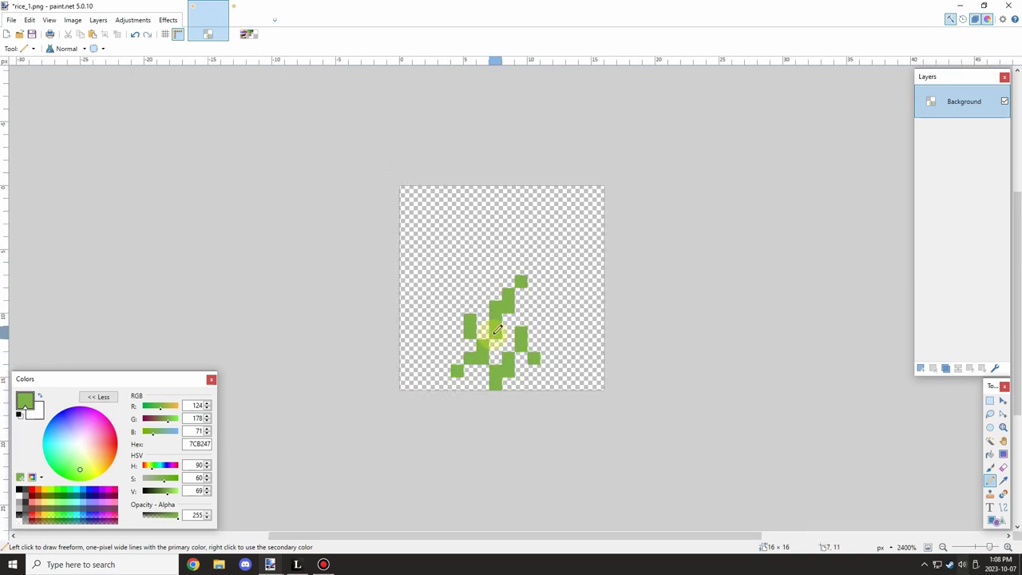
scroll(493, 333, up, 5)
Sample the 85BF4C green from the color_pallet image and paint mid-tone pixels on the leaves and centre blade of rice_1.
click(248, 37)
click(1002, 481)
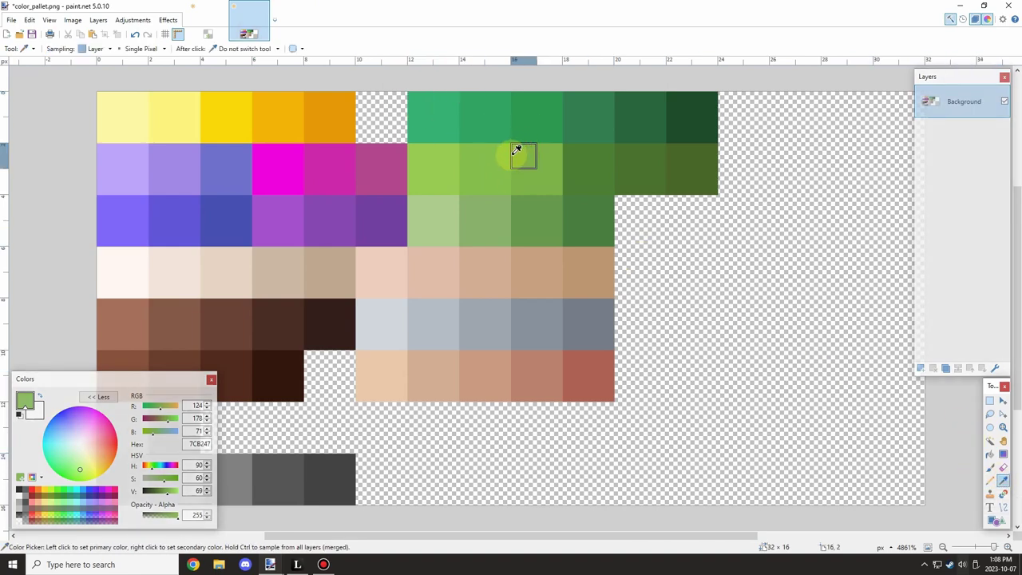
click(491, 165)
click(208, 28)
click(989, 480)
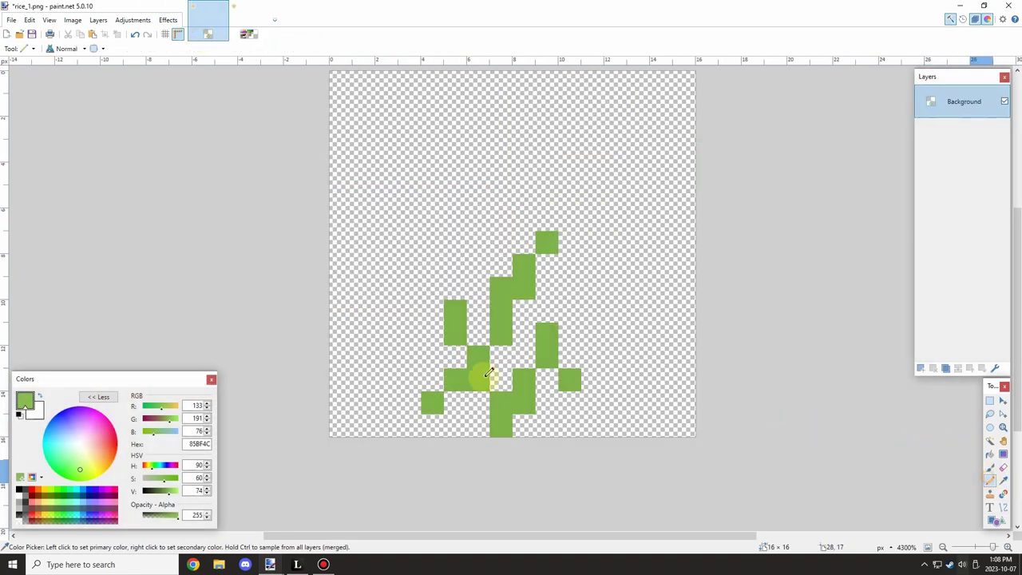
drag(500, 407, 500, 424)
click(455, 329)
click(519, 289)
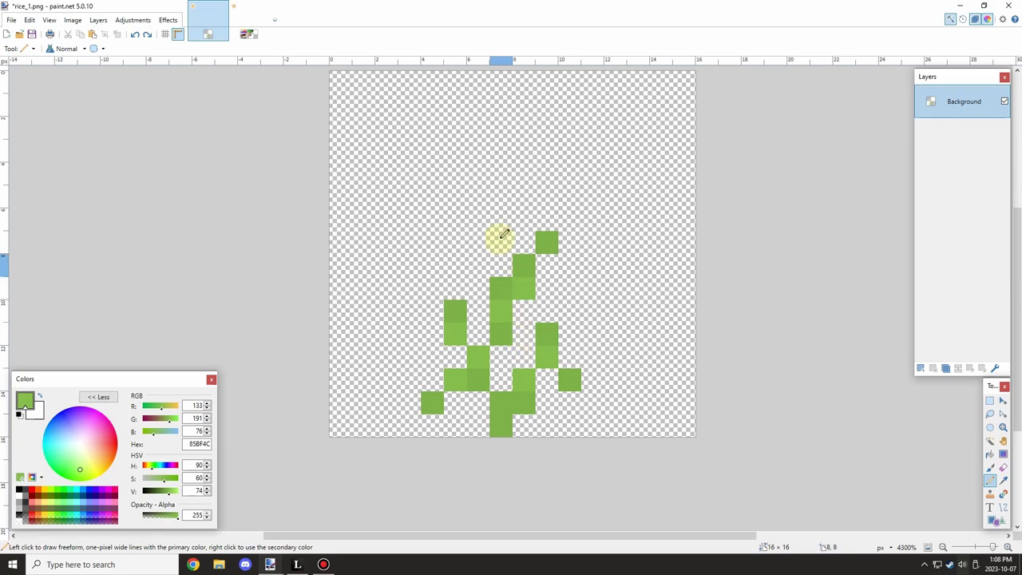
click(523, 401)
Sample the 99CC51 light green from the color_pallet image and paint highlights on the blade and leaf tips of rice_1.
key(ctrl+Tab)
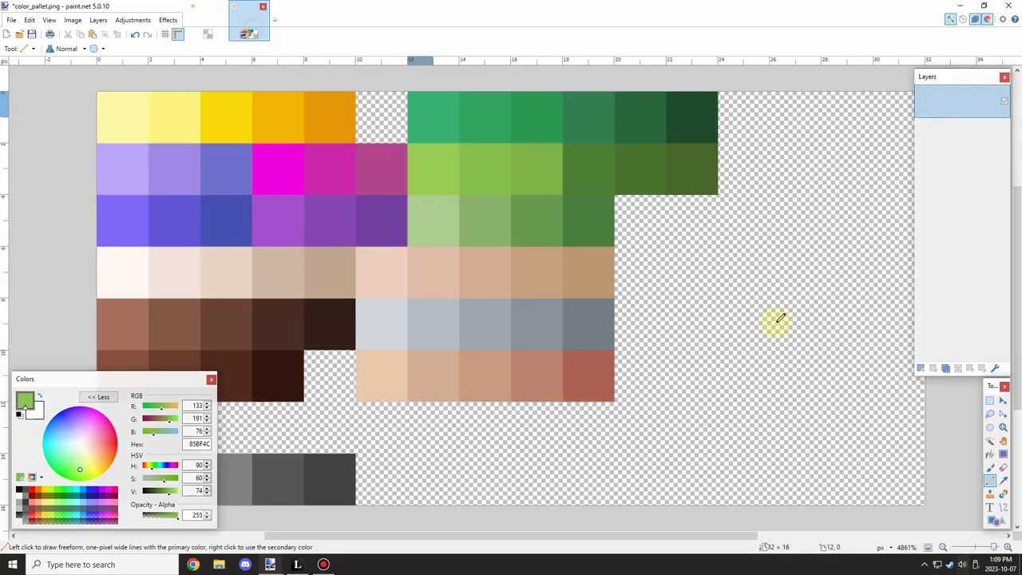
click(1003, 479)
click(990, 481)
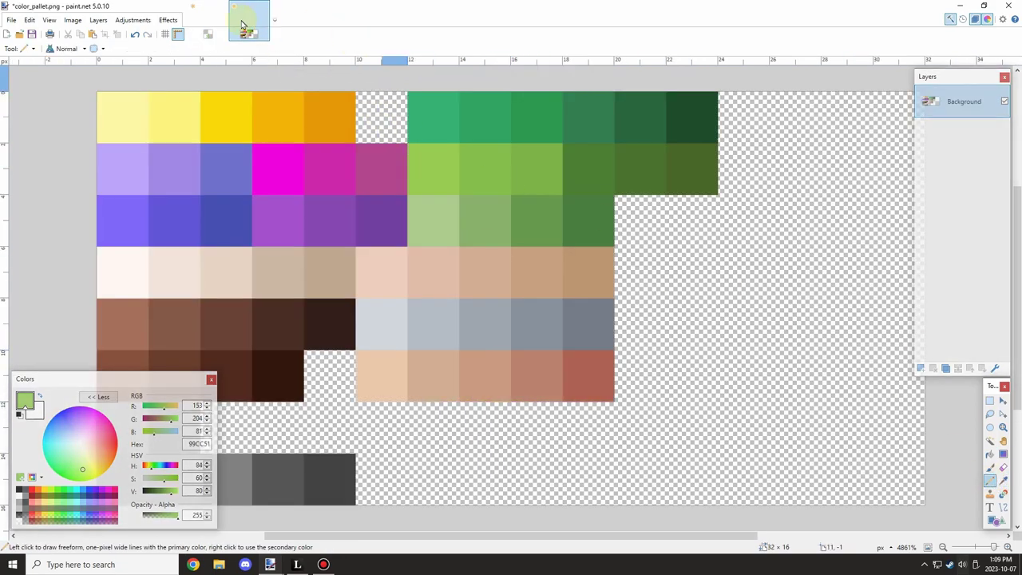
click(211, 32)
click(454, 313)
click(520, 271)
click(501, 286)
click(544, 243)
click(547, 334)
click(547, 356)
click(569, 379)
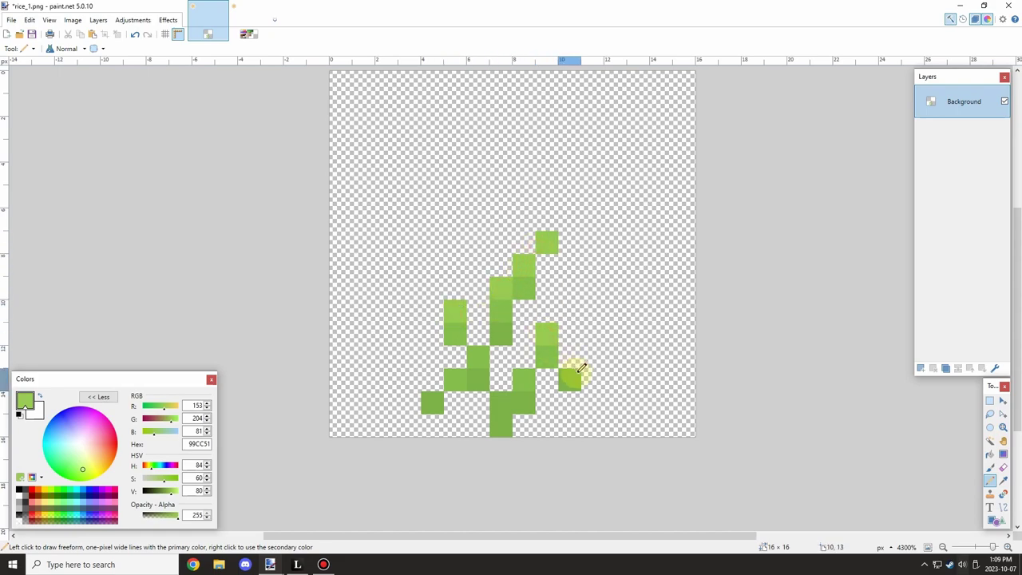
click(432, 402)
Sample the 7CB247 green from the centre blade and extend the blade one pixel downward.
scroll(525, 313, down, 5)
scroll(527, 329, up, 8)
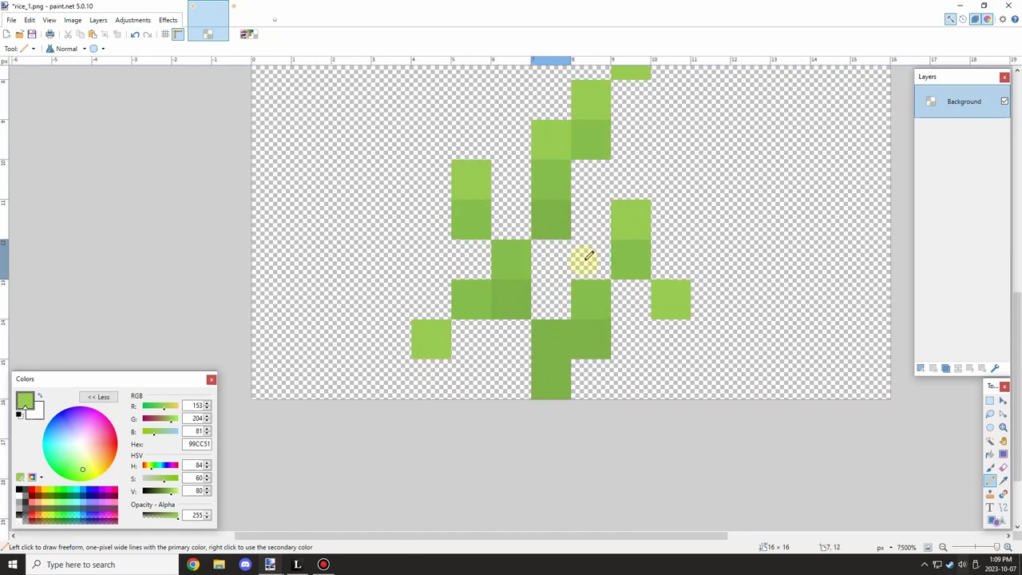
click(1002, 481)
click(551, 221)
key(p)
click(551, 259)
scroll(562, 239, down, 4)
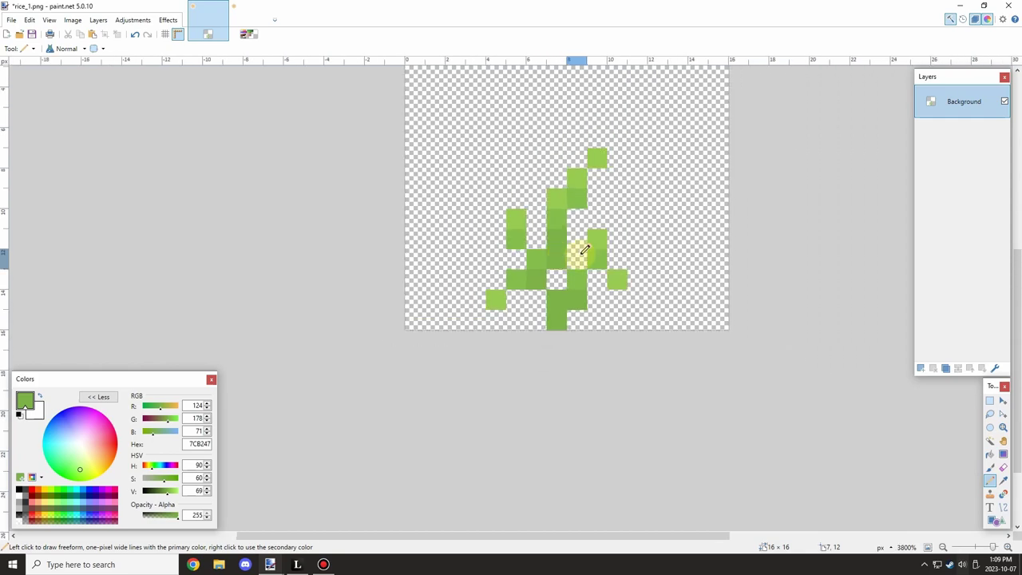
Try 7CB247 connector pixels below and beside the centre blade, and darken the right branch pixel just above the base.
scroll(597, 248, up, 3)
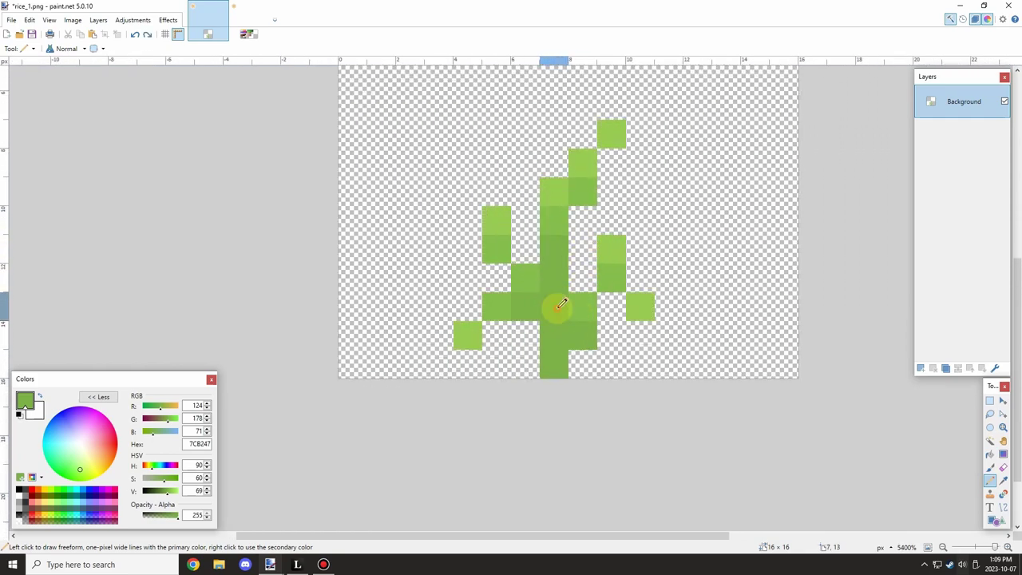
scroll(579, 287, down, 4)
scroll(598, 278, up, 3)
scroll(598, 274, down, 2)
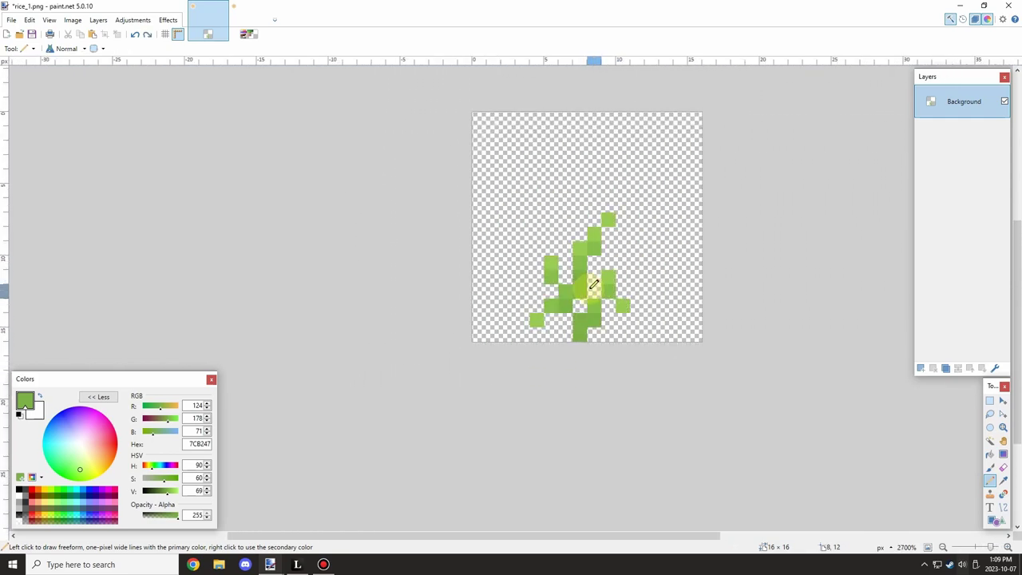
scroll(594, 288, up, 3)
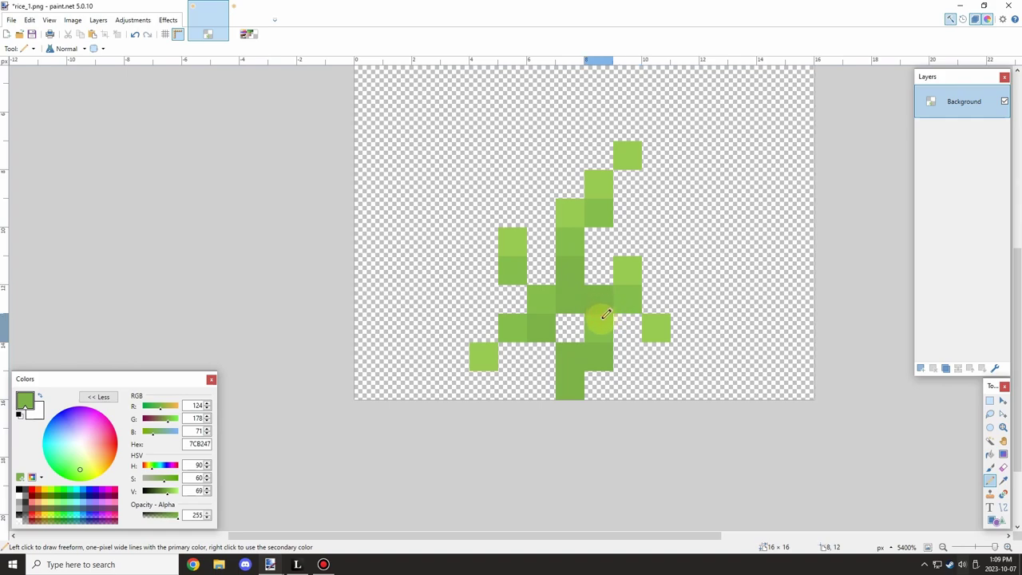
scroll(711, 307, down, 1)
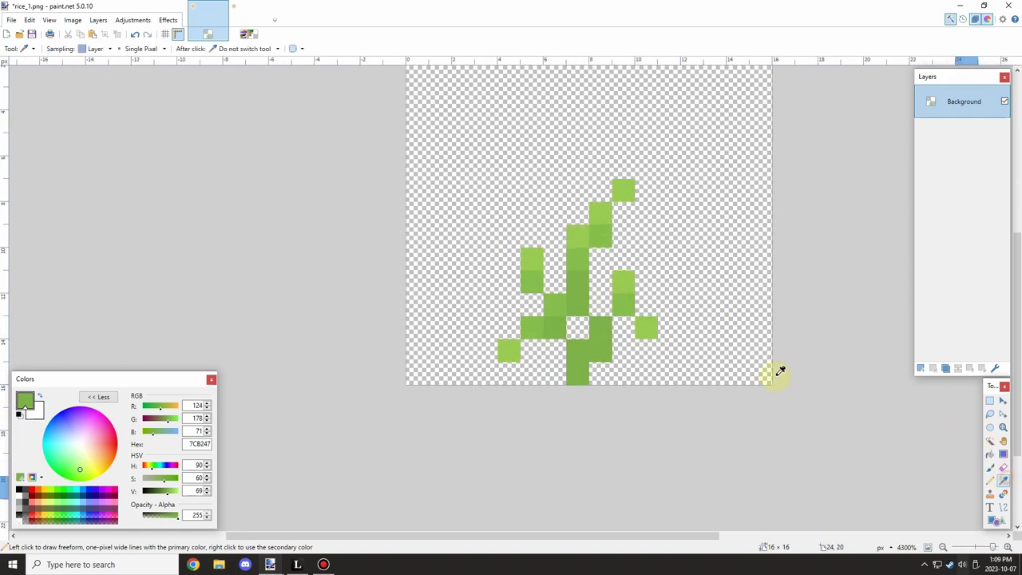
Sample the 85BF4C green, try it beside the low right leaf pixel, and bridge the centre blade to the right leaf with it.
click(653, 330)
click(991, 482)
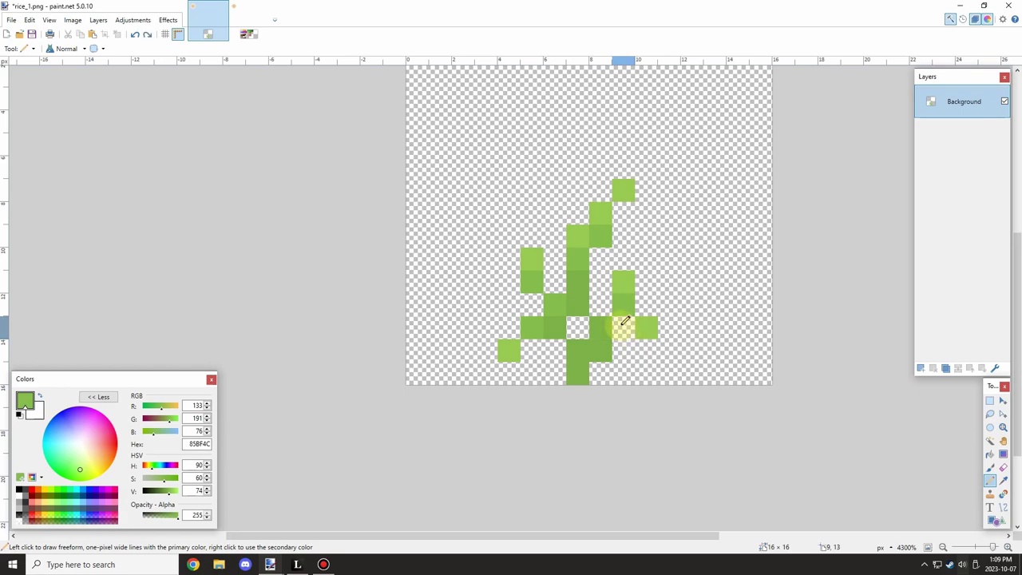
scroll(610, 322, down, 3)
scroll(614, 315, up, 4)
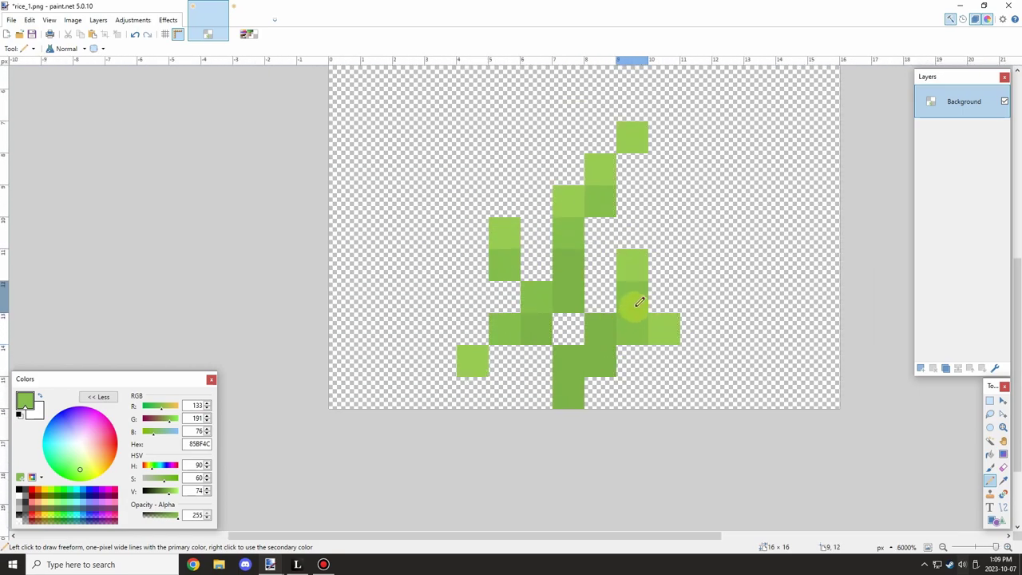
scroll(624, 305, down, 1)
scroll(623, 305, down, 4)
scroll(650, 284, up, 2)
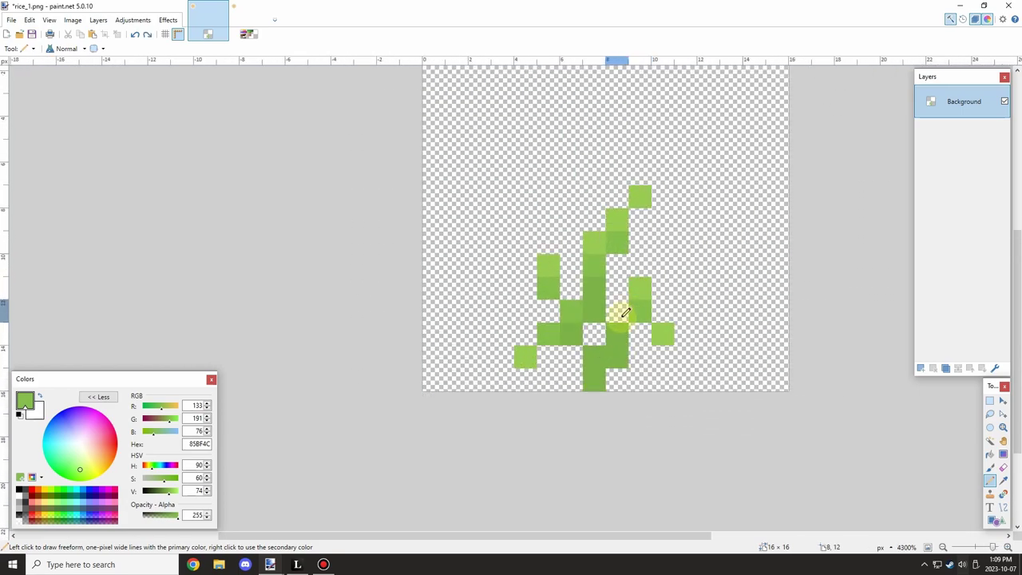
scroll(616, 312, down, 2)
scroll(656, 289, up, 5)
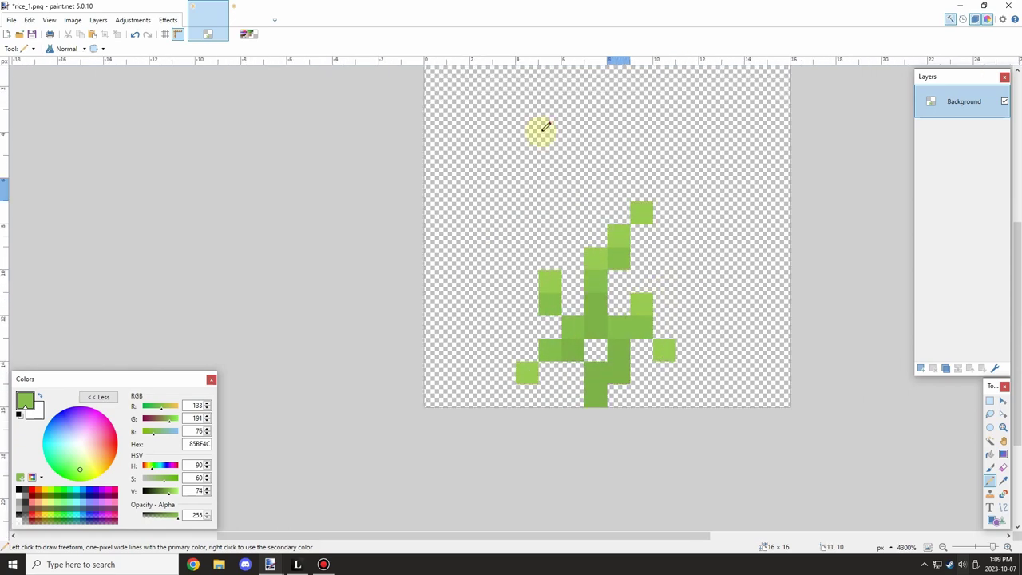
Sample the 65994C green from the color_pallet image and shade the bottom stem pixel and the lowest right branch pixel of rice_1.
key(ctrl+Tab)
click(1003, 480)
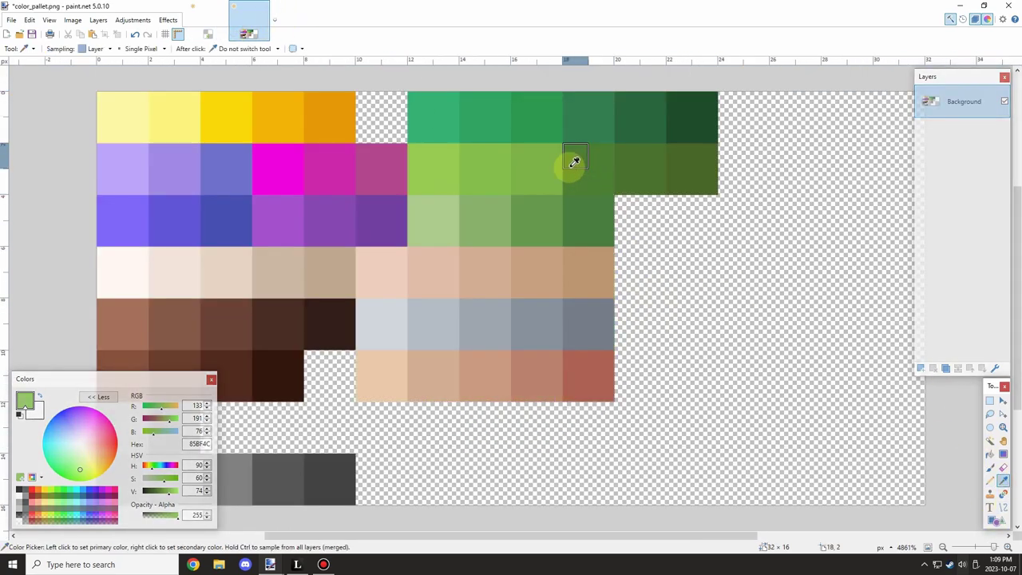
click(548, 209)
click(990, 480)
key(ctrl+Tab)
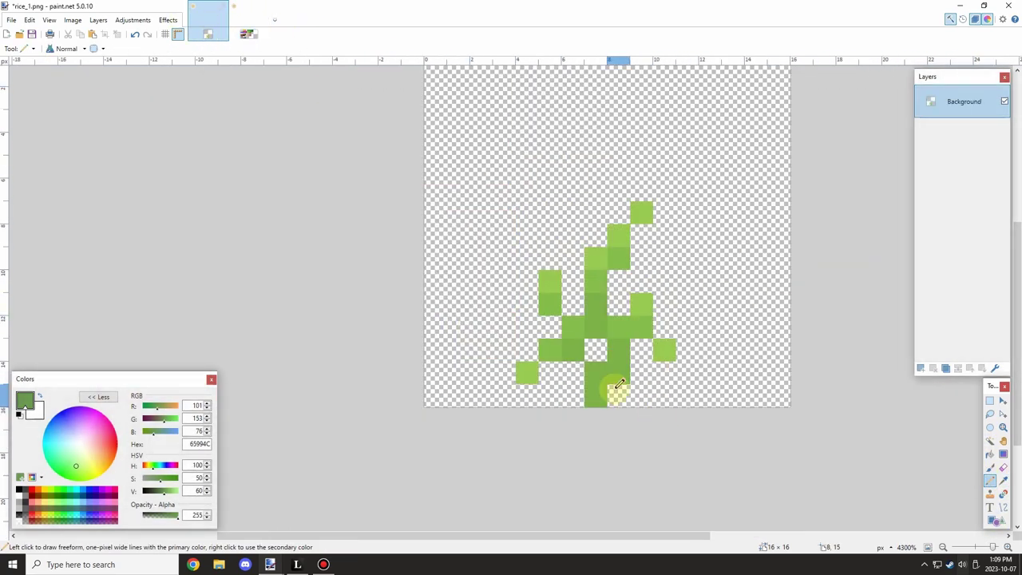
drag(596, 396, 623, 365)
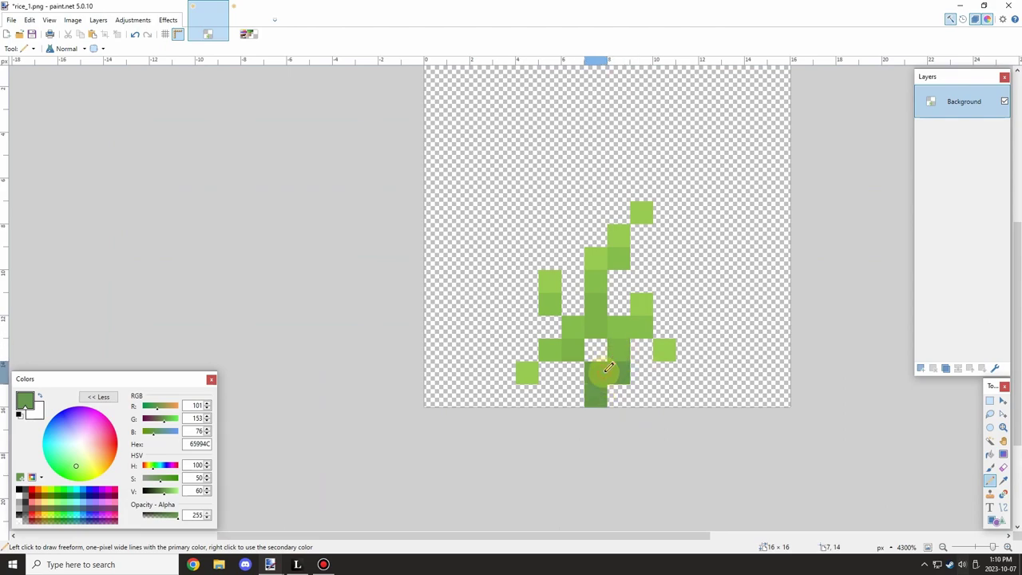
click(599, 374)
key(ctrl+z)
key(ctrl+z)
drag(595, 394, 613, 369)
scroll(625, 352, down, 6)
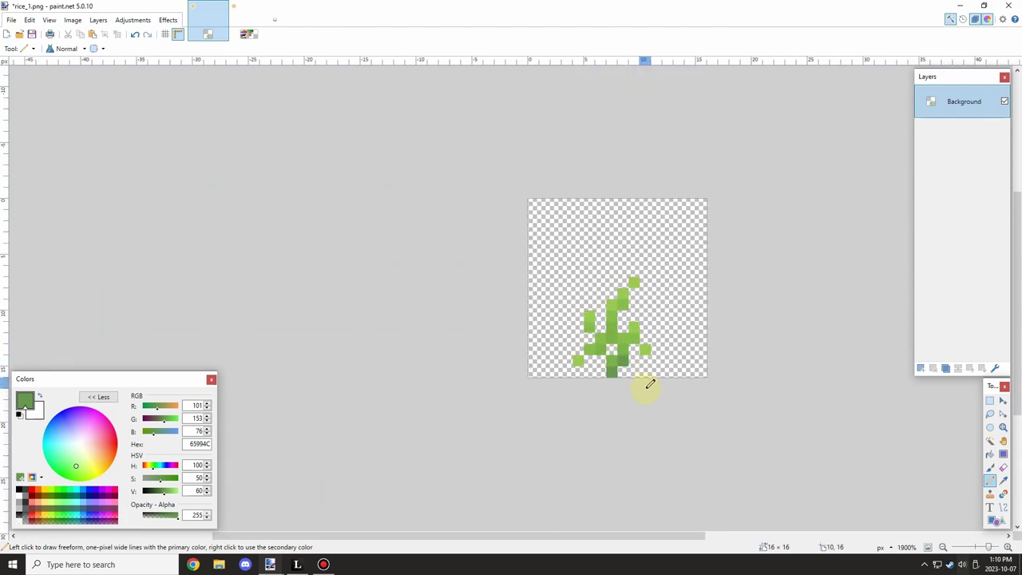
Try the 65994C green on the stem pixel directly above the bottom one, and undo it.
scroll(646, 385, up, 4)
click(609, 364)
scroll(621, 352, up, 3)
key(ctrl+z)
scroll(627, 350, down, 6)
scroll(617, 352, up, 6)
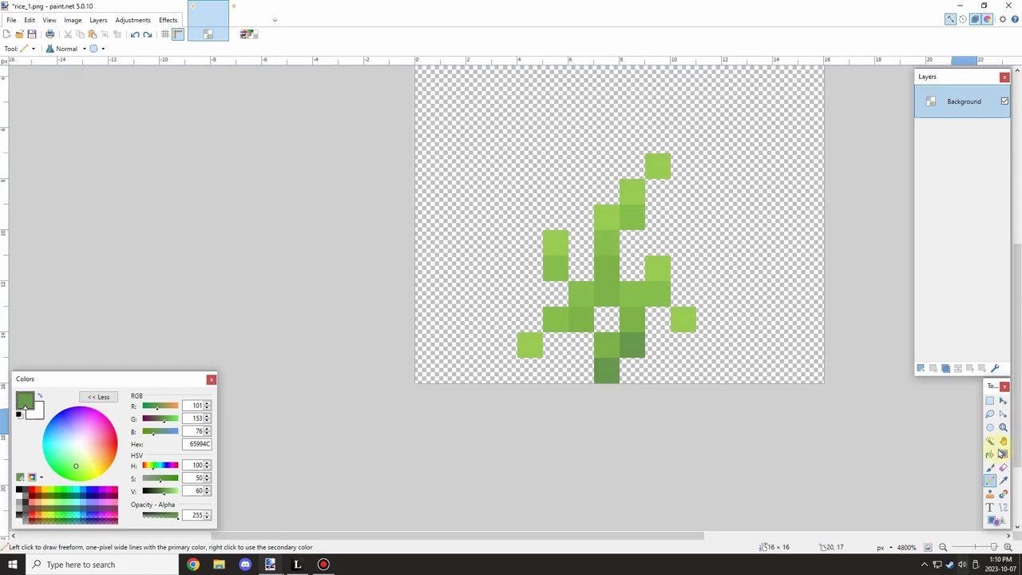
Resample the 7CB247 and 85BF4C greens, set each hue to 100, and repaint the matching stem, blade and leaf pixels with them.
click(1003, 480)
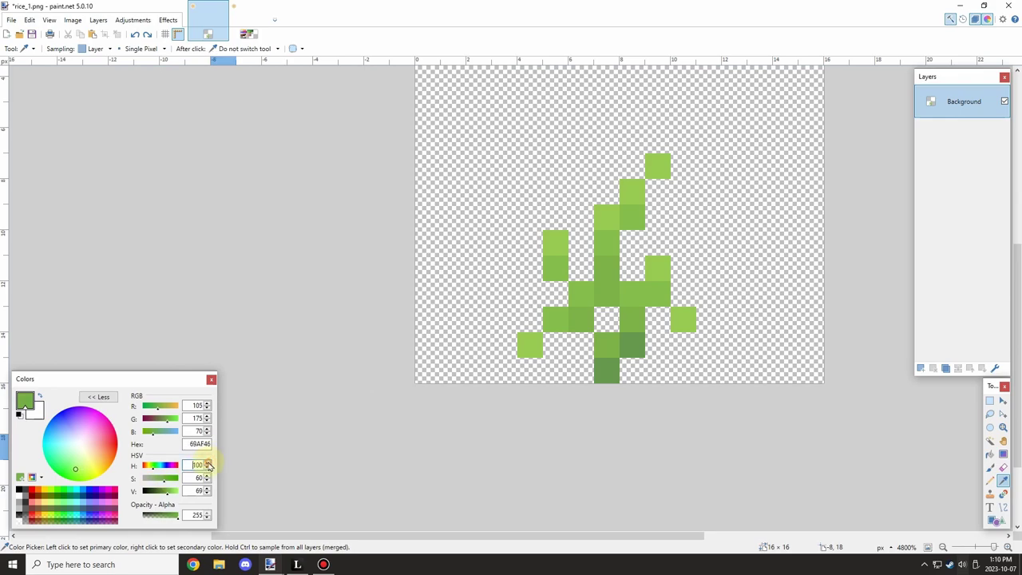
click(990, 479)
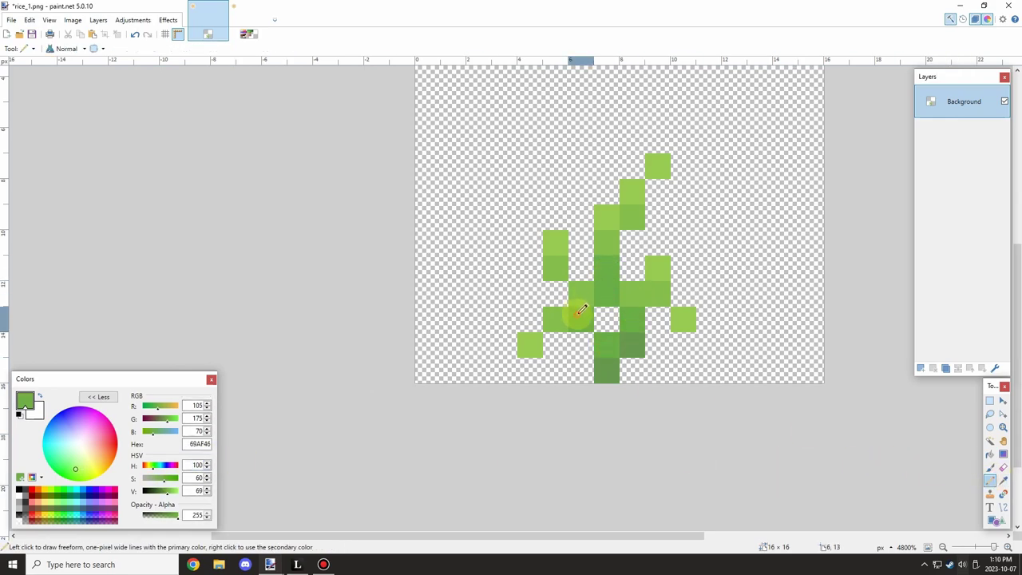
click(1003, 480)
click(558, 319)
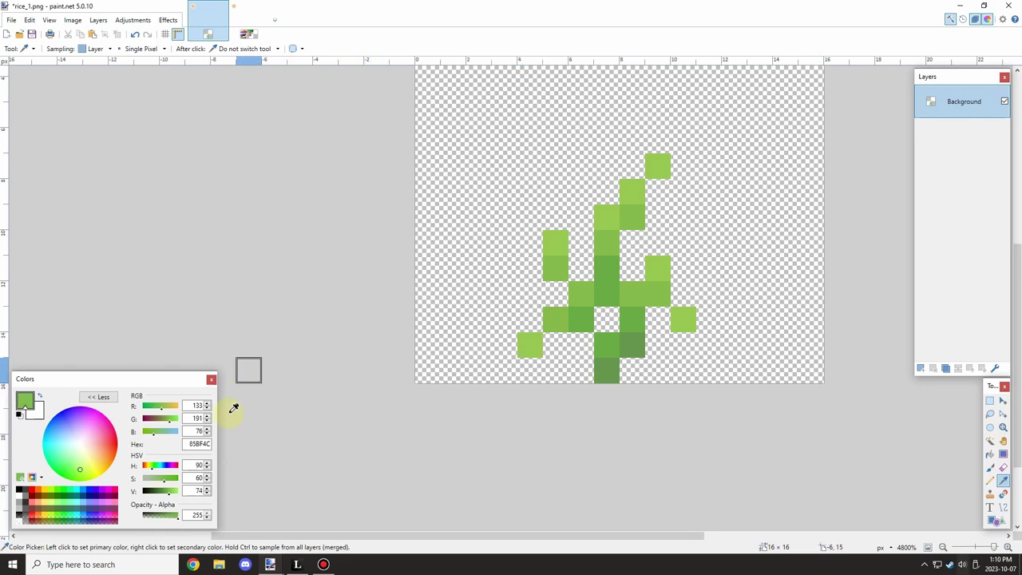
text(100)
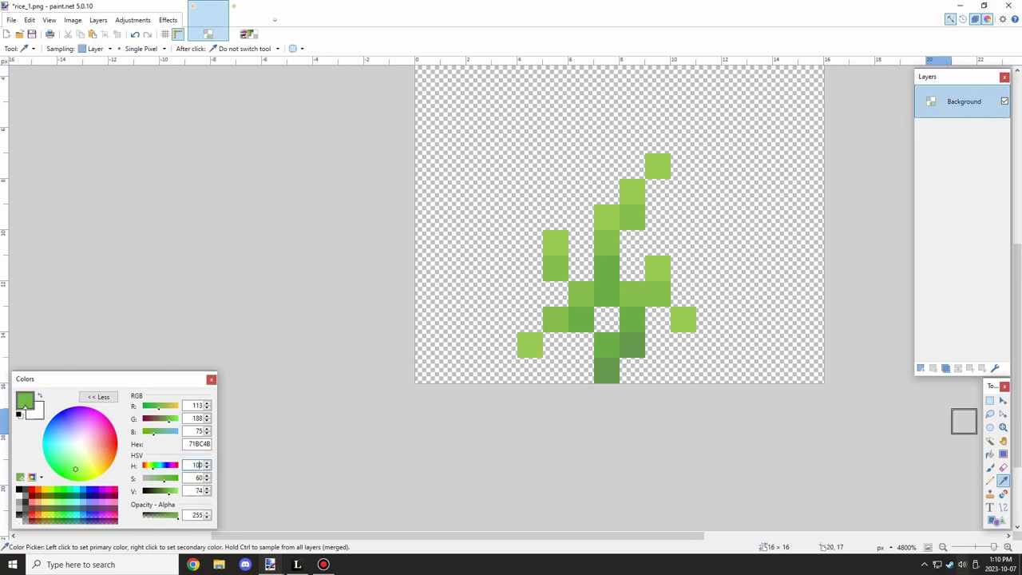
click(990, 480)
drag(579, 291, 561, 273)
drag(608, 246, 623, 220)
drag(636, 289, 653, 293)
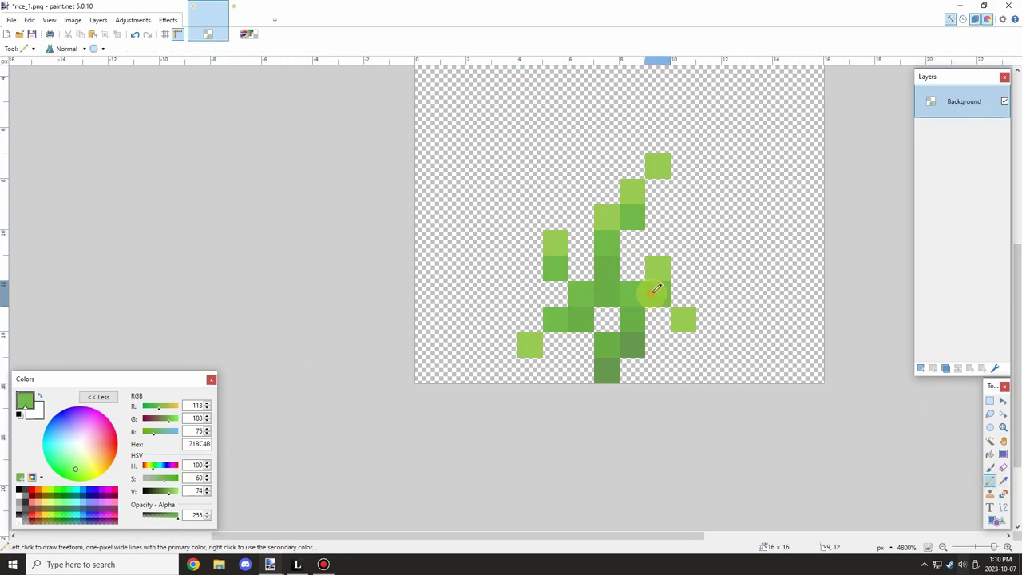
Sample the light tip green, try hue 100, settle on hue 95, and repaint all the blade and leaf tips with it.
click(1002, 479)
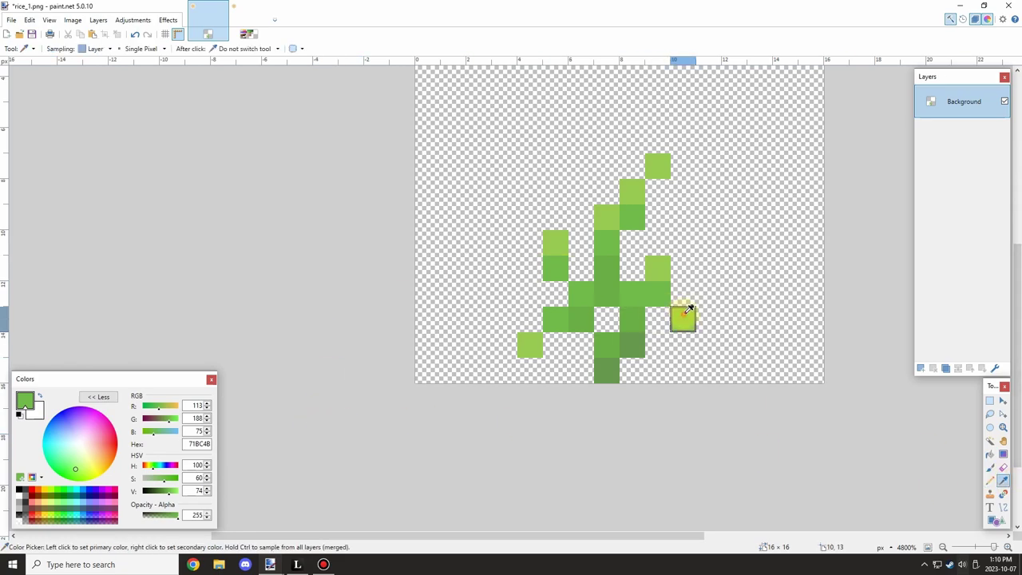
click(680, 318)
text(100)
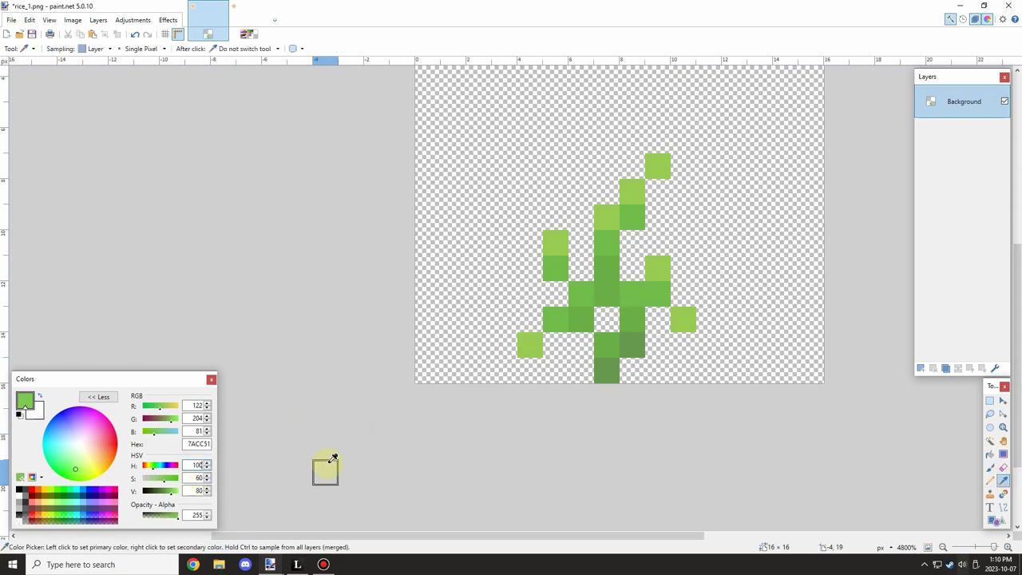
click(989, 480)
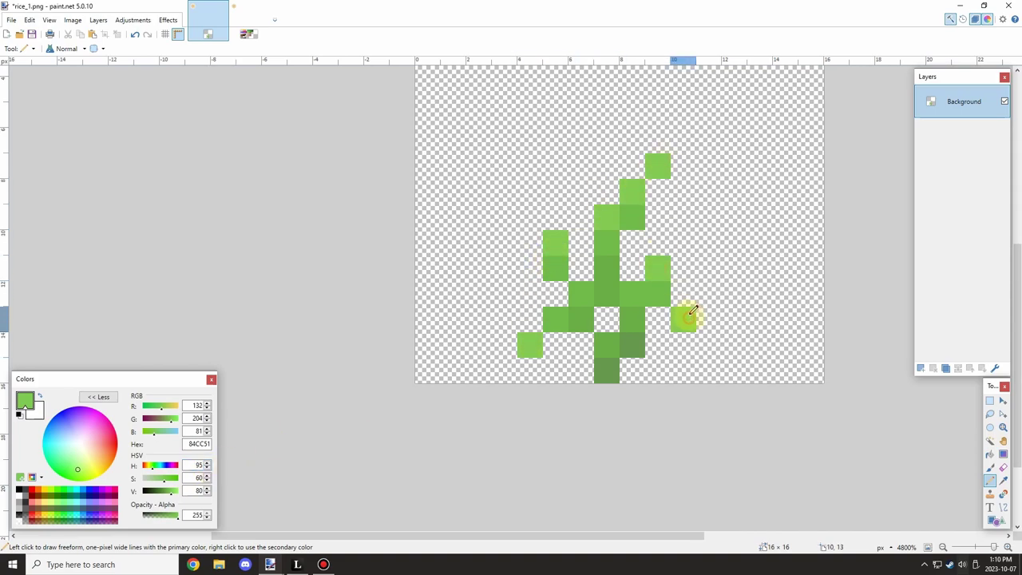
scroll(692, 311, down, 2)
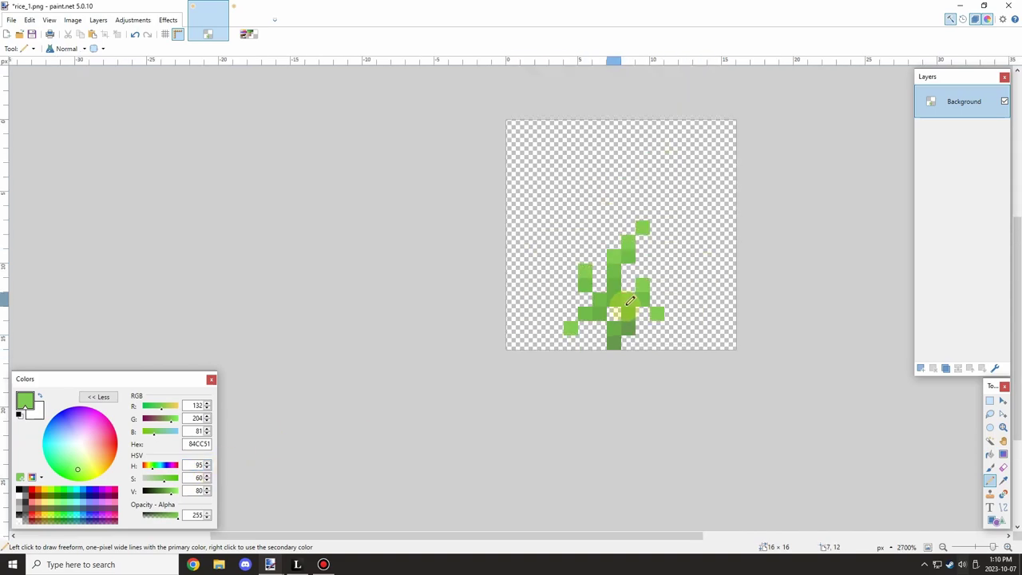
Sample the mid stem green, set its hue to 105, and repaint the matching stem and inner branch pixels with it.
click(1002, 479)
click(585, 321)
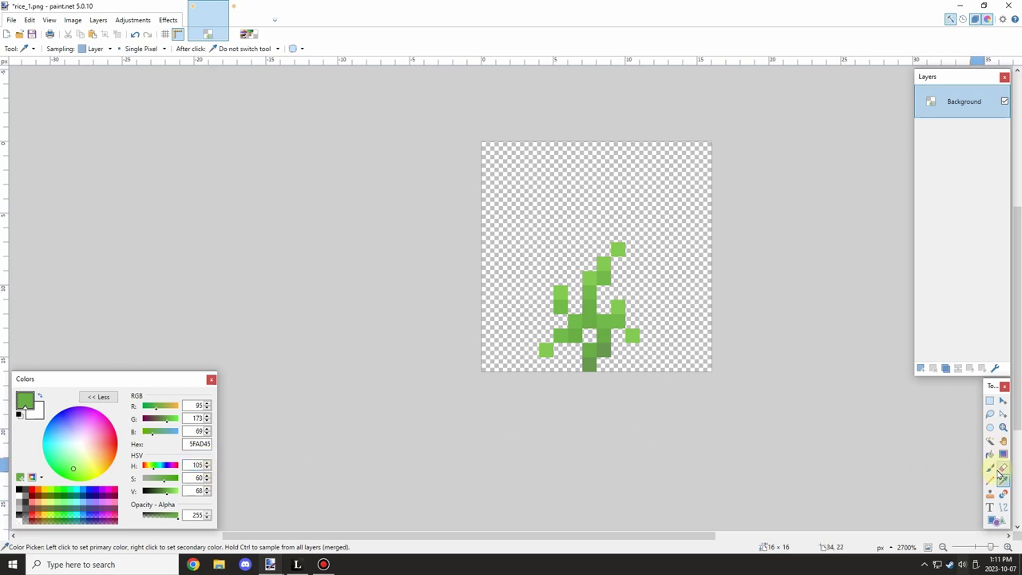
click(990, 479)
scroll(581, 292, up, 2)
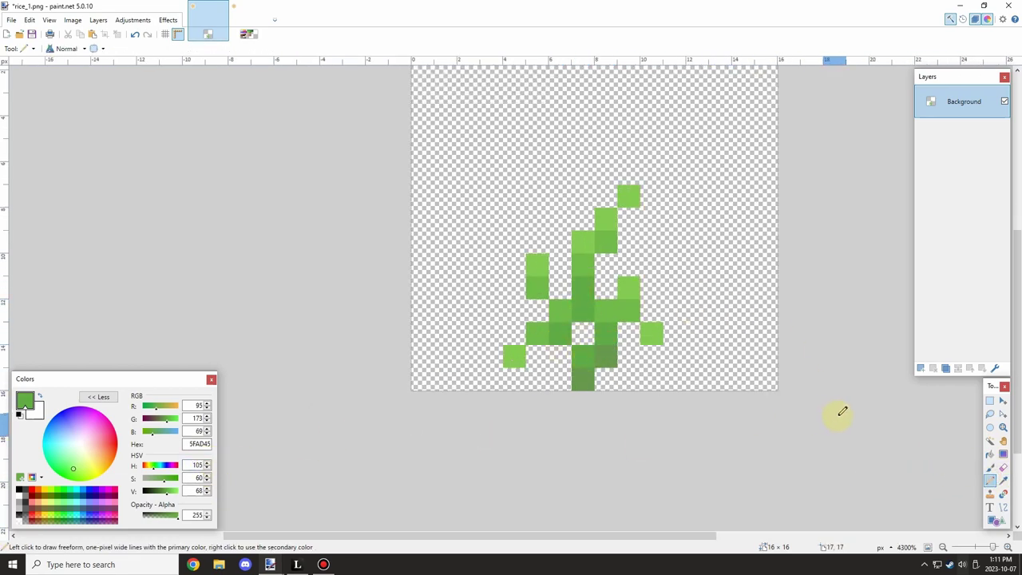
Sample the 65994C green, try hue 120, settle on hue 110, and repaint the bottom stem pixel and the lowest right branch pixel.
click(1003, 479)
click(605, 356)
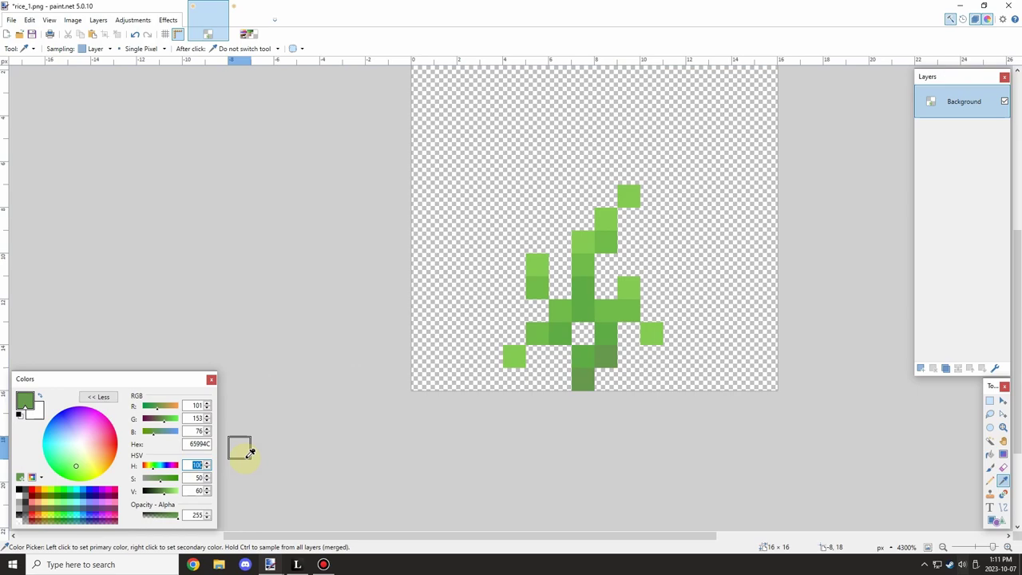
text(120)
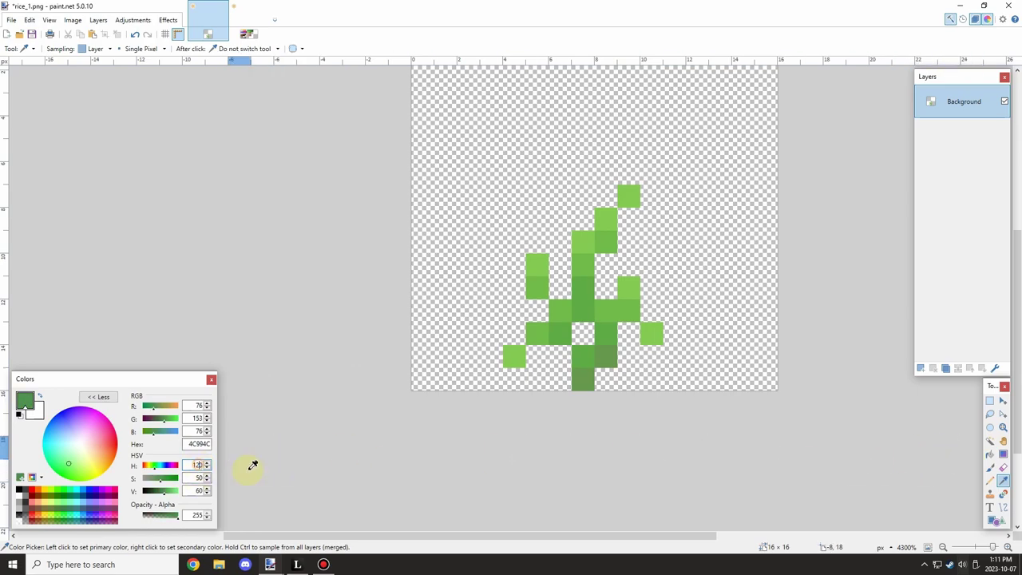
click(990, 480)
click(584, 380)
click(598, 356)
scroll(622, 367, down, 5)
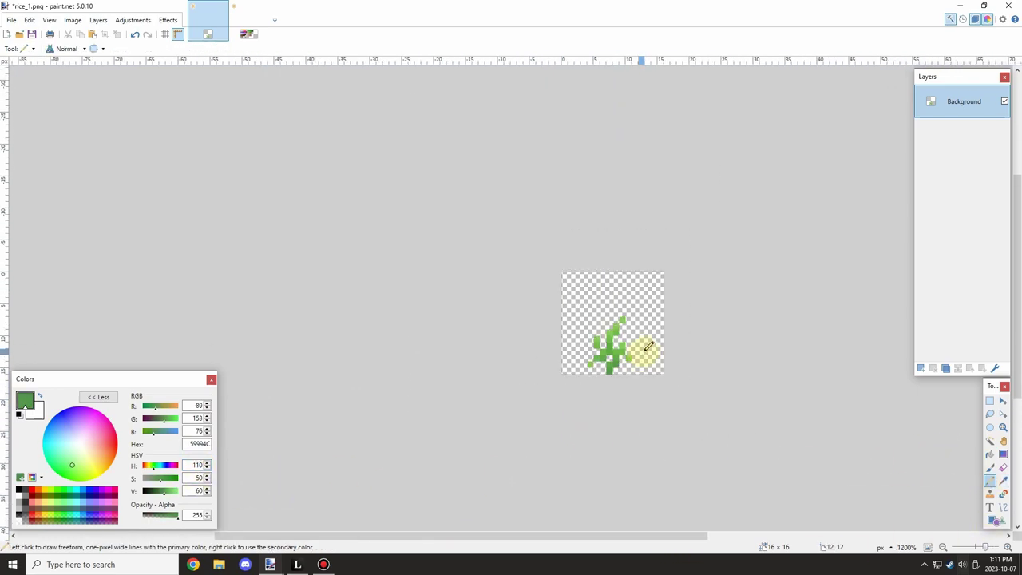
scroll(643, 352, up, 3)
Save a copy of the texture to the Desktop as rice_2 in PNG format with the default save settings.
click(10, 20)
click(56, 101)
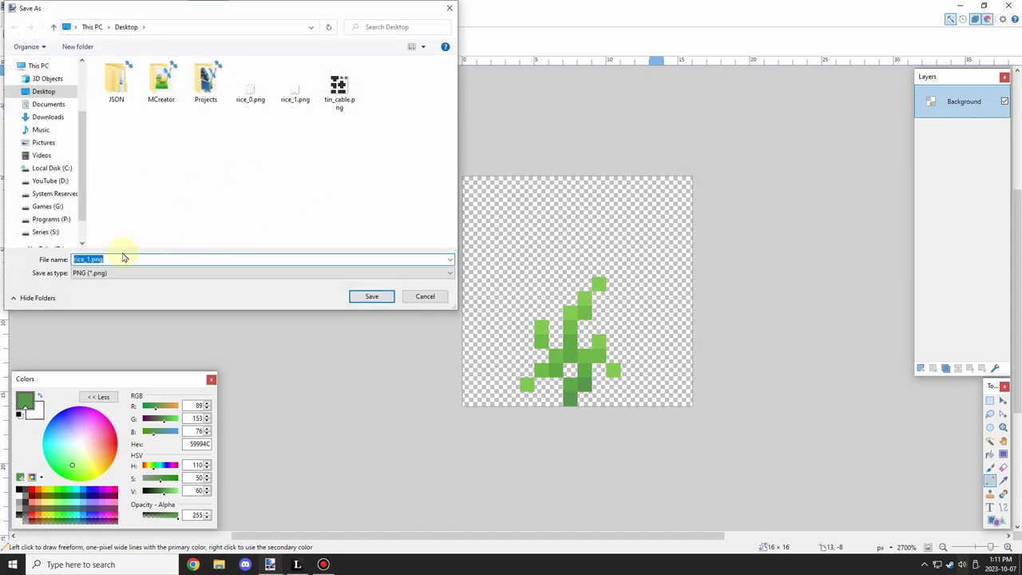
text(rice_2)
click(372, 296)
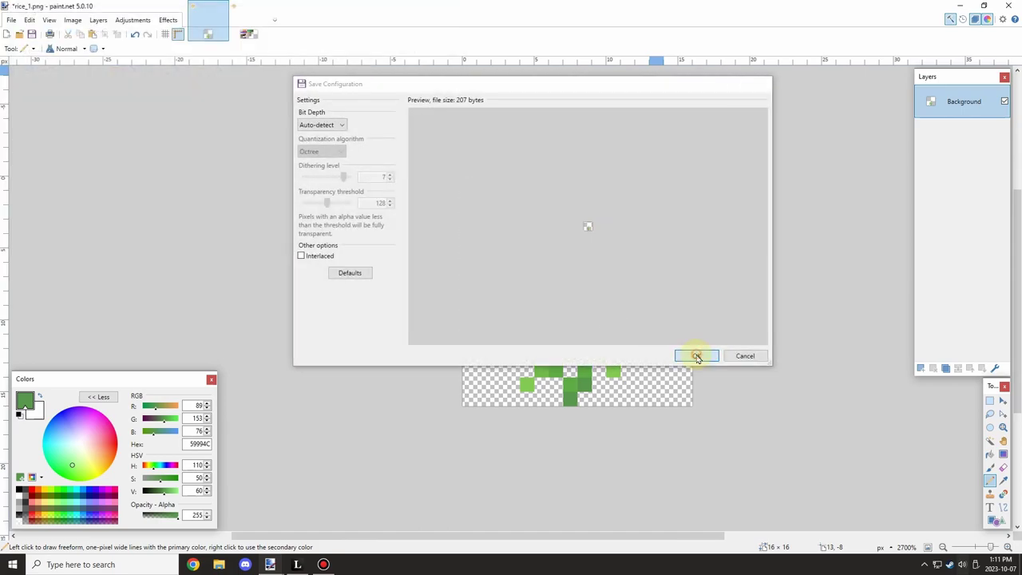
click(695, 354)
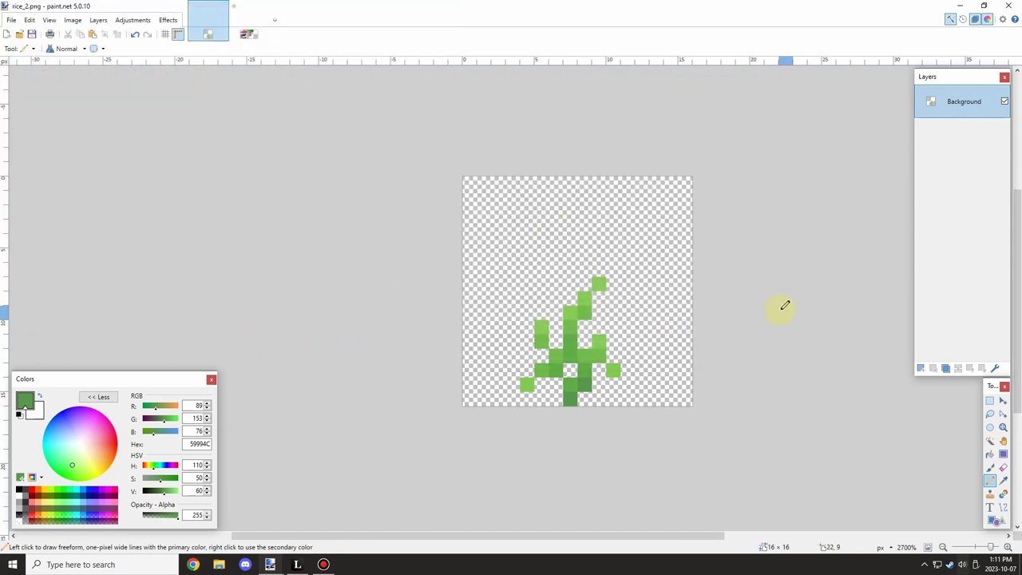
Add a new layer above Background and set the primary color to opaque black (000000) for the Pencil tool.
click(1003, 480)
click(575, 395)
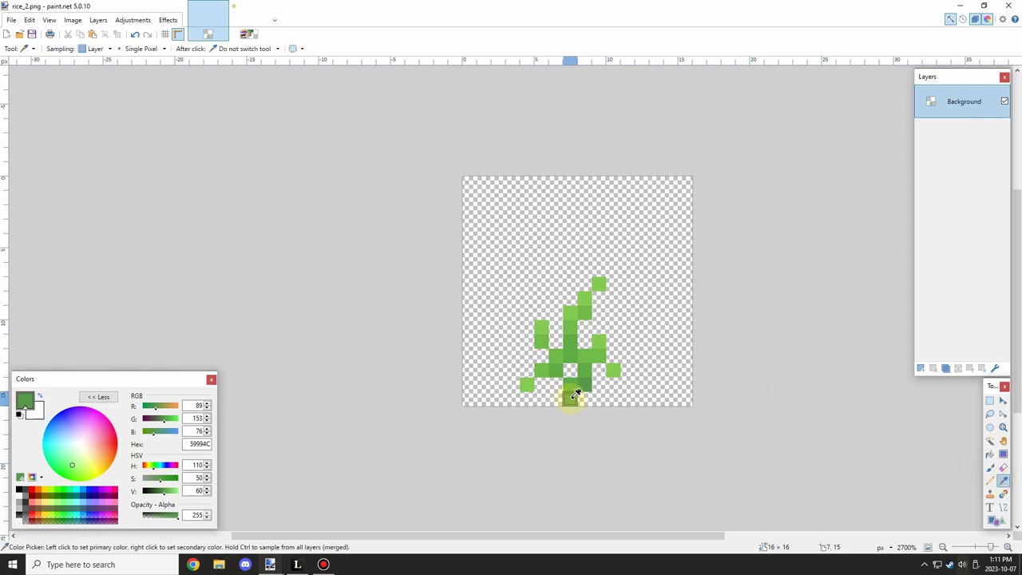
click(919, 368)
click(527, 389)
click(989, 480)
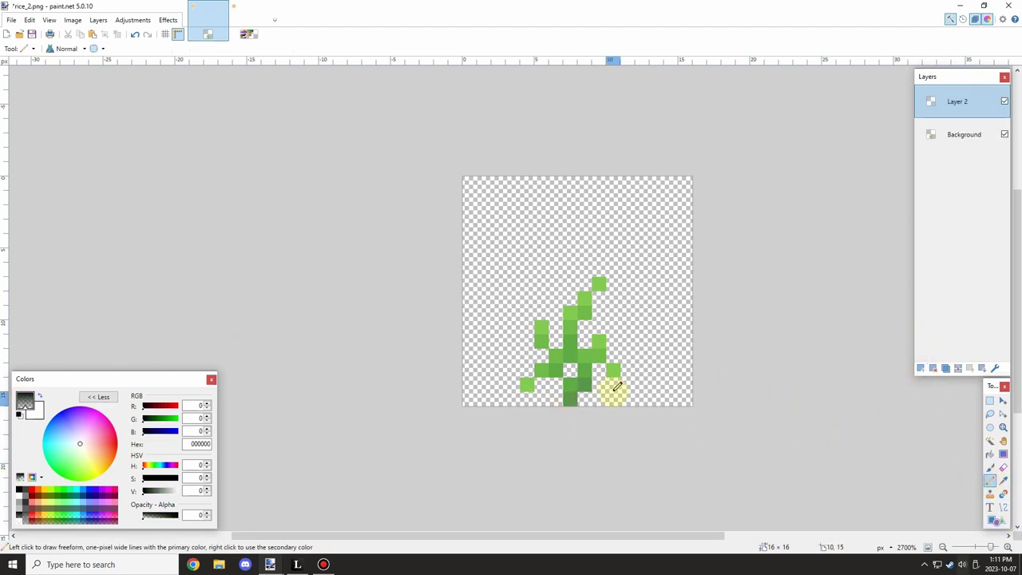
click(1002, 480)
click(557, 397)
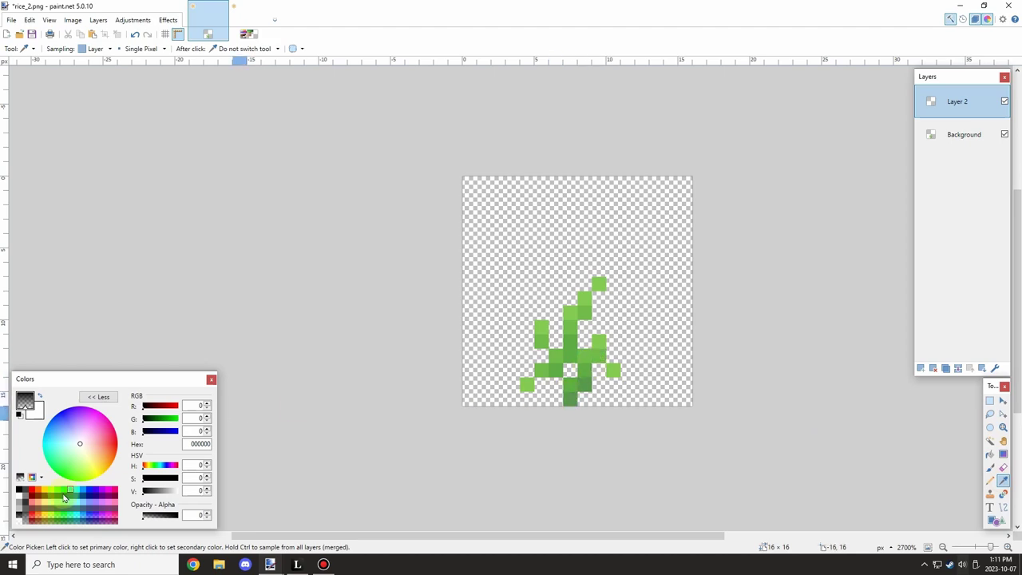
click(989, 480)
Sketch the taller black stem on the new layer with a left and a right upper branch and a central tip, redoing the right branch.
mouse_move(570, 397)
mouse_down()
mouse_move(585, 337)
mouse_move(554, 267)
mouse_move(529, 241)
mouse_move(586, 310)
mouse_move(586, 263)
mouse_move(617, 225)
mouse_up()
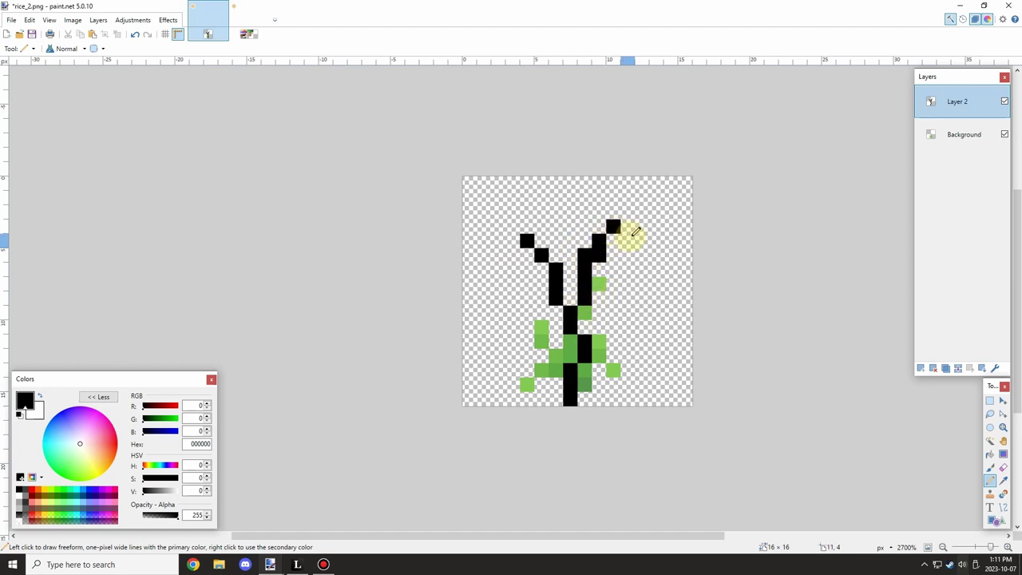
key(ctrl+z)
drag(584, 299, 603, 253)
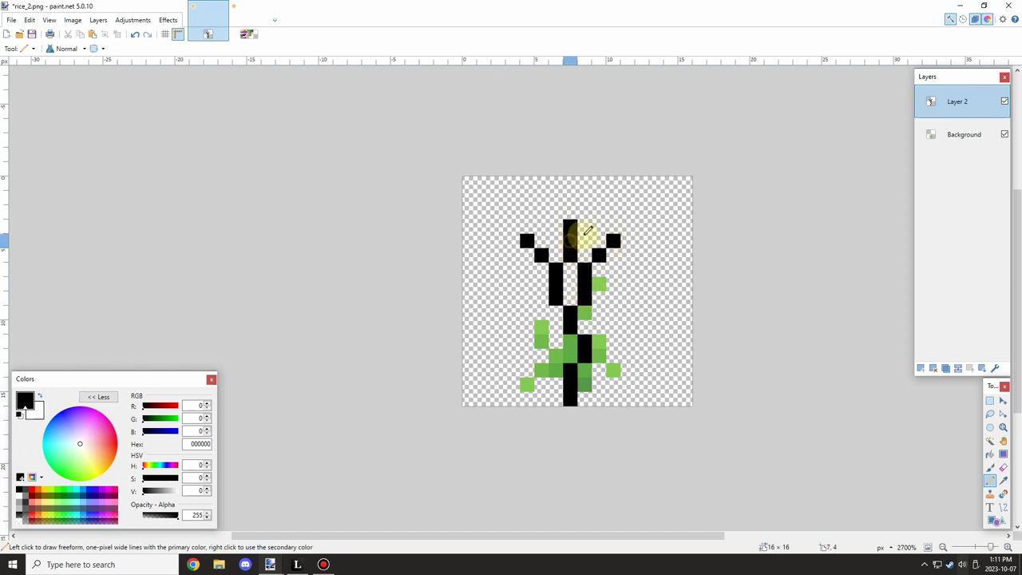
Sketch the forked middle and lower side branches right of the stem in black and widen the stem base to two pixels.
drag(600, 327, 640, 286)
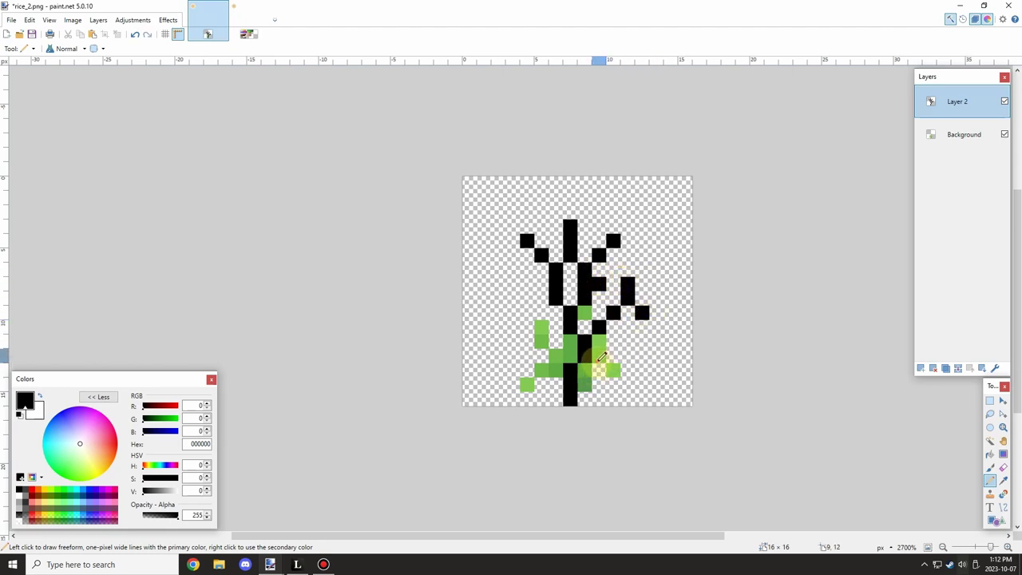
mouse_move(601, 357)
mouse_down()
mouse_move(641, 373)
mouse_move(591, 401)
mouse_move(587, 388)
mouse_move(627, 352)
mouse_move(655, 360)
mouse_move(625, 363)
mouse_up()
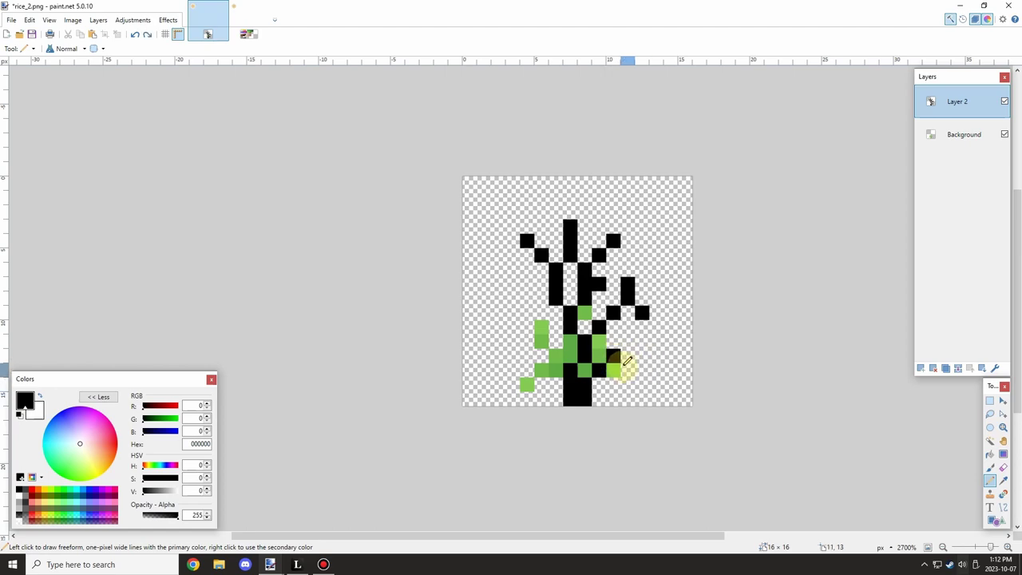
key(ctrl+z)
click(632, 345)
Sketch the middle and lower side branches left of the stem in black, undoing misplaced pixels along the way.
drag(555, 357, 538, 339)
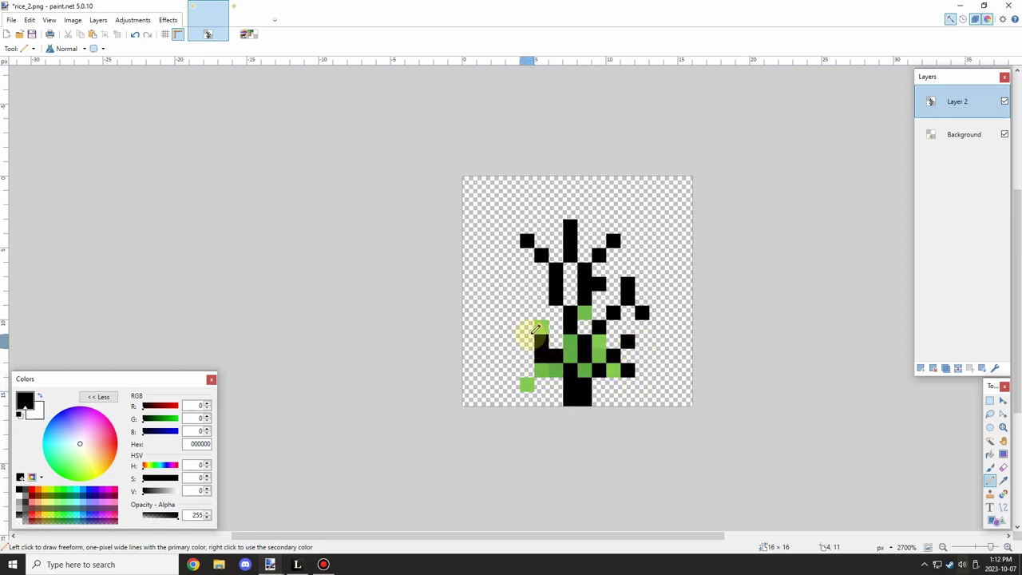
key(ctrl+z)
click(556, 359)
click(539, 308)
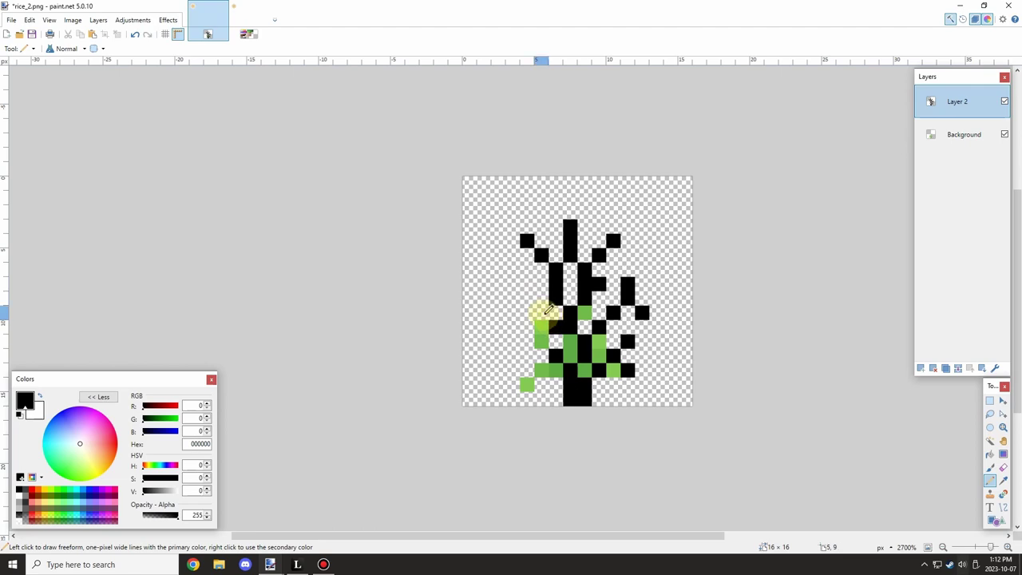
key(ctrl+z)
click(539, 311)
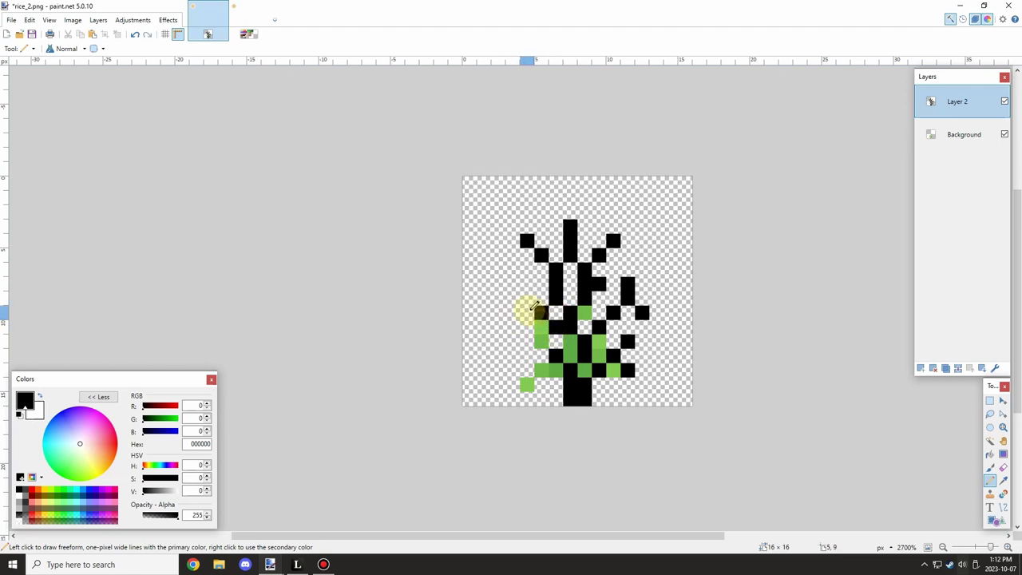
drag(531, 351, 529, 370)
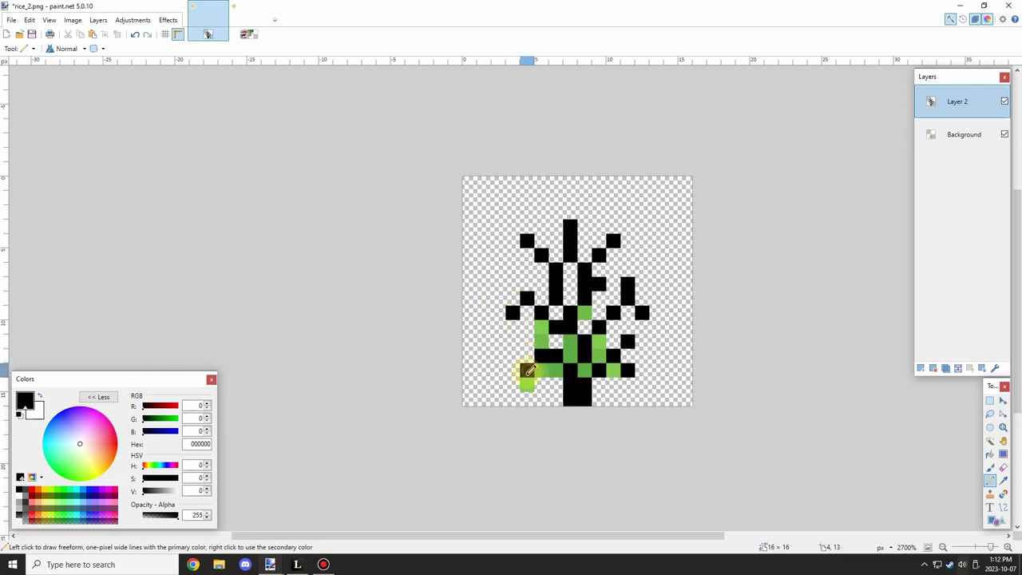
Fill the gaps in the black stem, widen its bottom row to four pixels, and connect the middle right branch to the stem.
scroll(569, 372, down, 2)
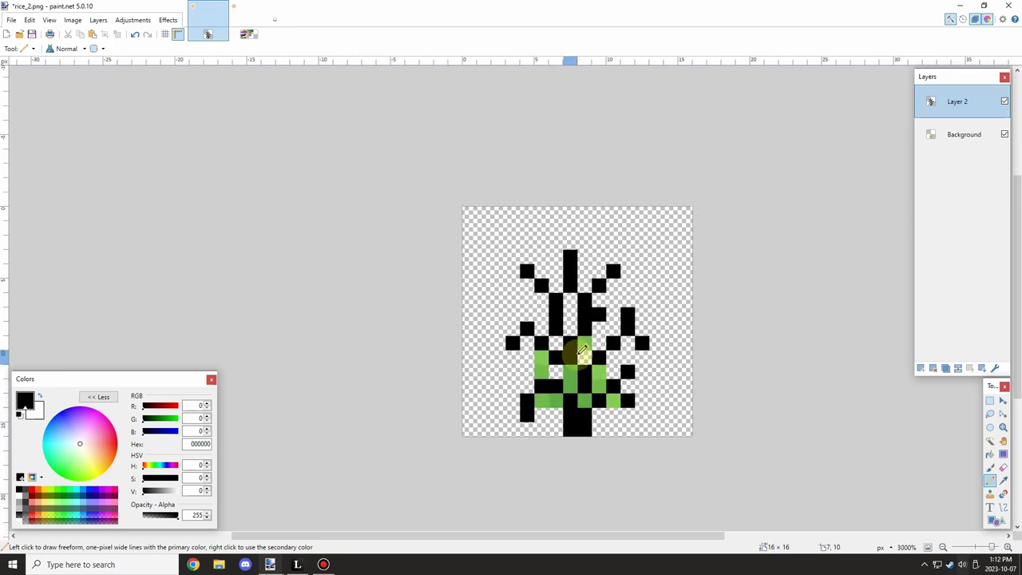
scroll(564, 358, up, 4)
scroll(589, 292, down, 1)
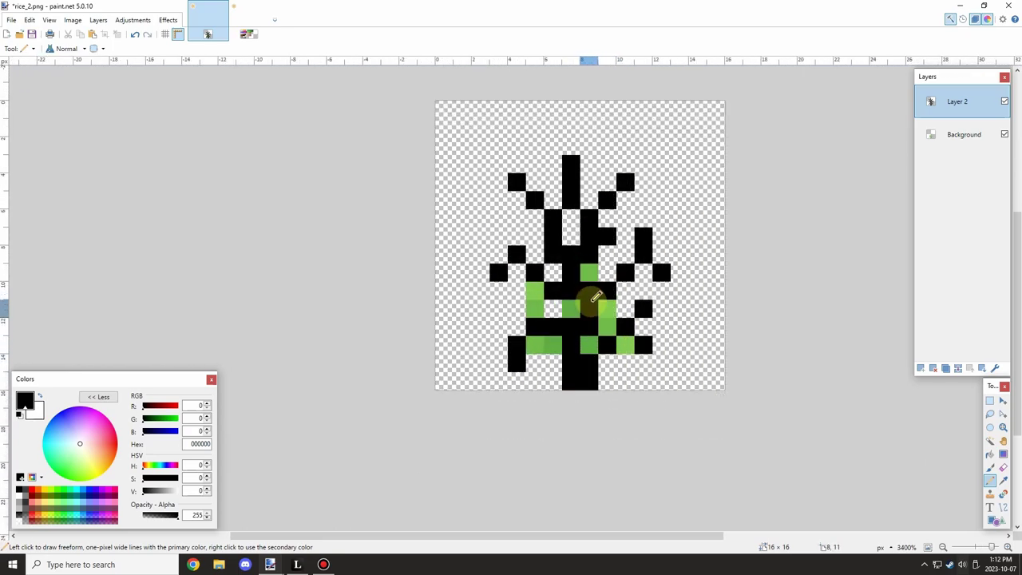
scroll(591, 287, up, 1)
click(561, 313)
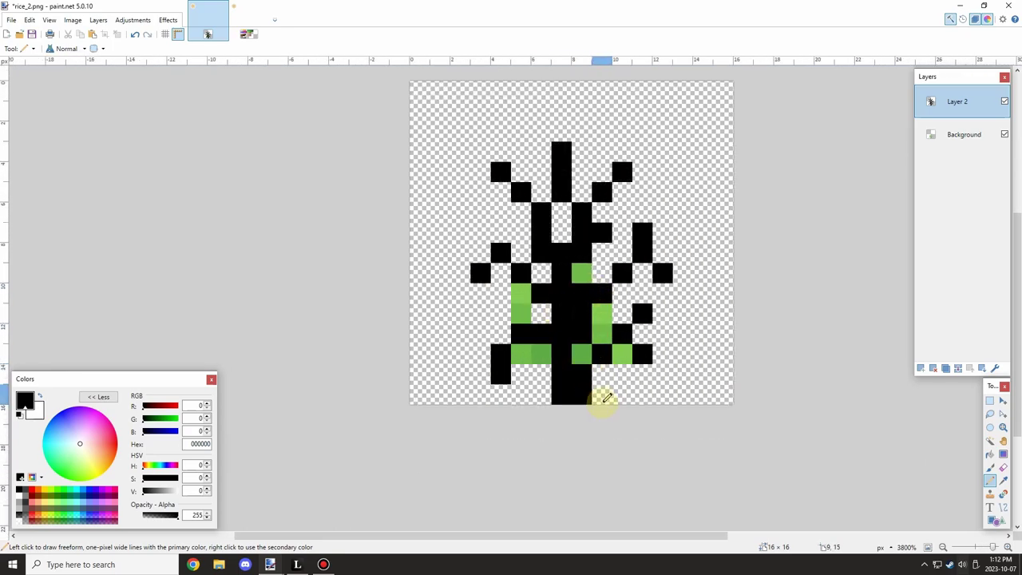
scroll(568, 368, down, 1)
scroll(609, 316, up, 1)
click(596, 280)
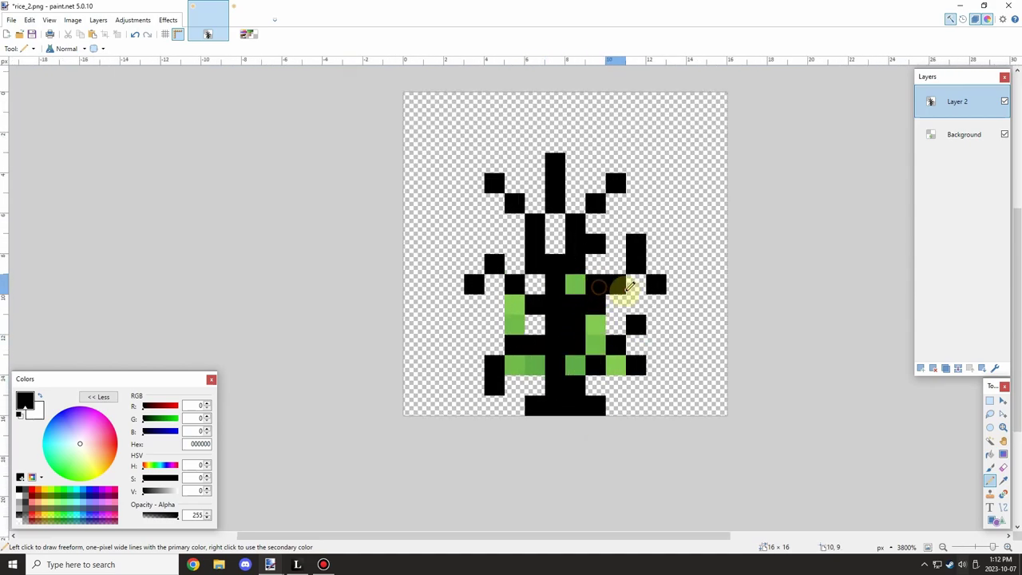
Extend the tip of the upper right branch outward by one pixel and hide the Background layer.
scroll(639, 281, down, 3)
scroll(529, 272, up, 3)
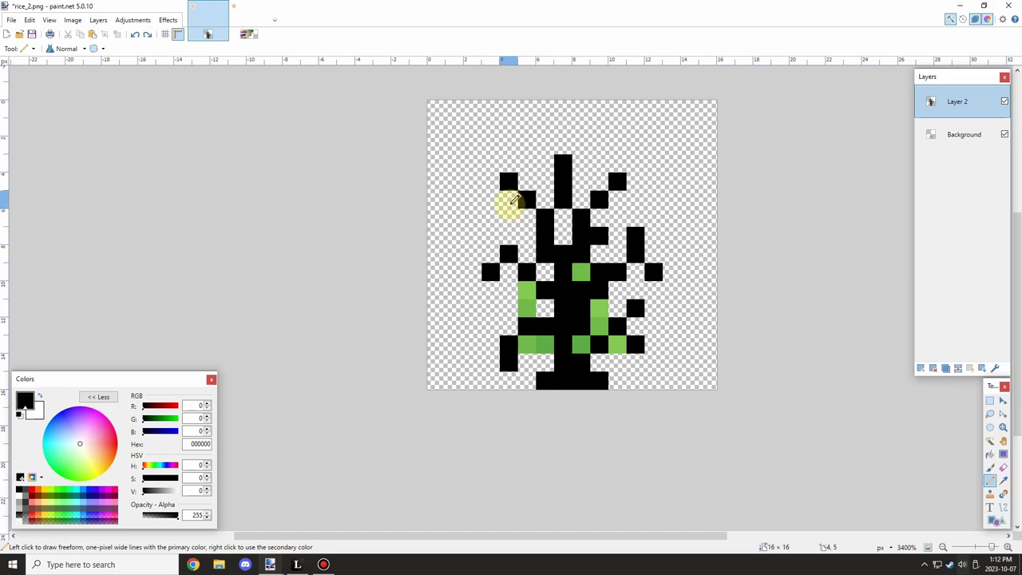
scroll(513, 200, down, 2)
scroll(465, 180, up, 2)
key(ctrl+z)
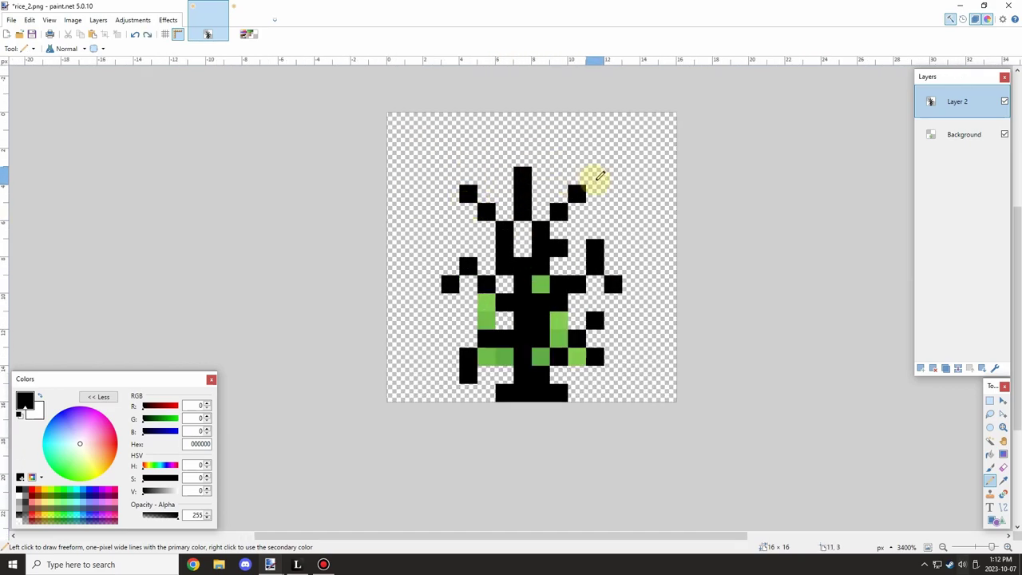
scroll(631, 200, down, 1)
click(1004, 134)
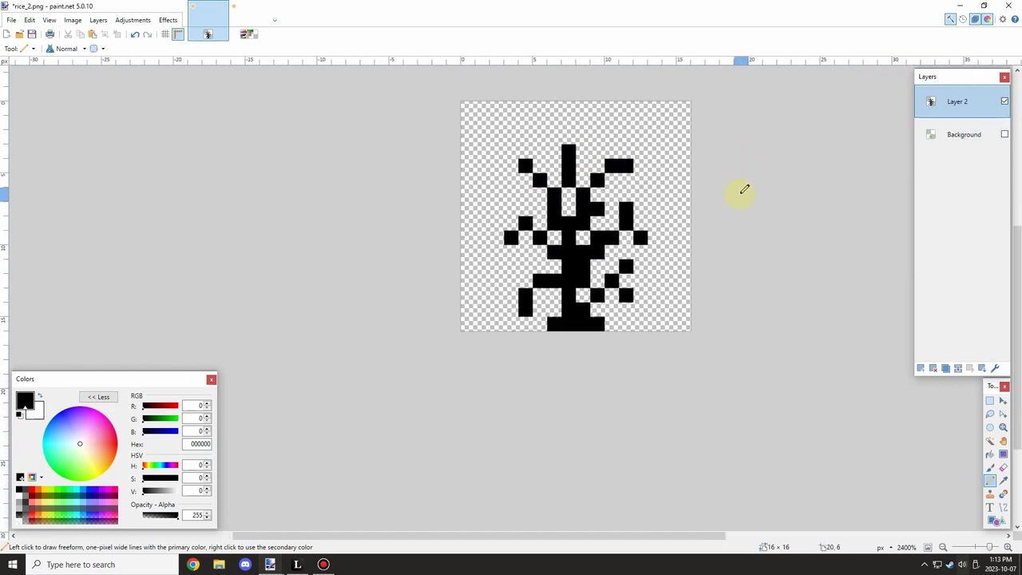
Try an extra black pixel left of the lower stem, between the base and the lower left branch, and undo it.
scroll(542, 318, up, 2)
click(540, 321)
scroll(604, 303, down, 3)
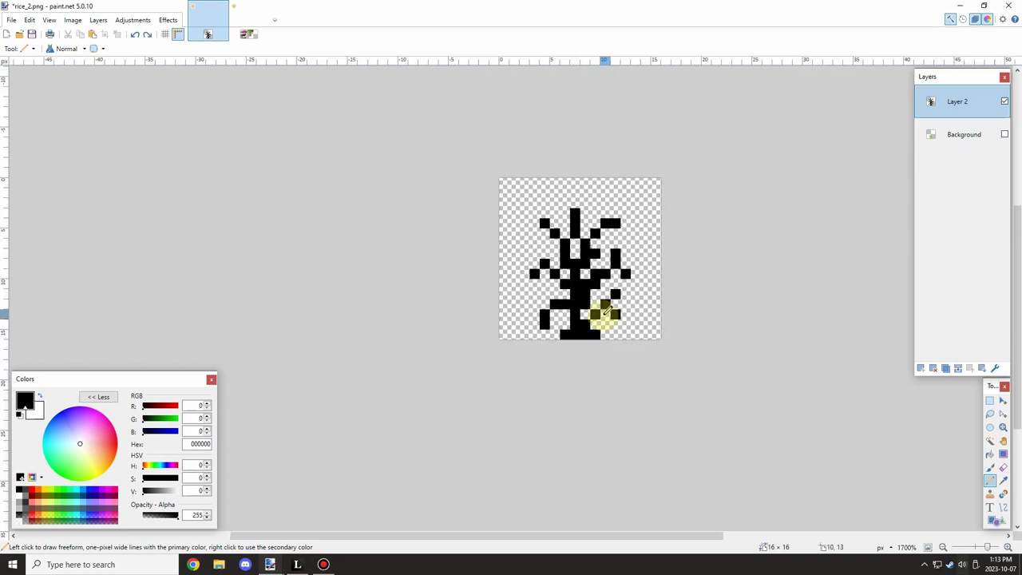
scroll(618, 343, up, 3)
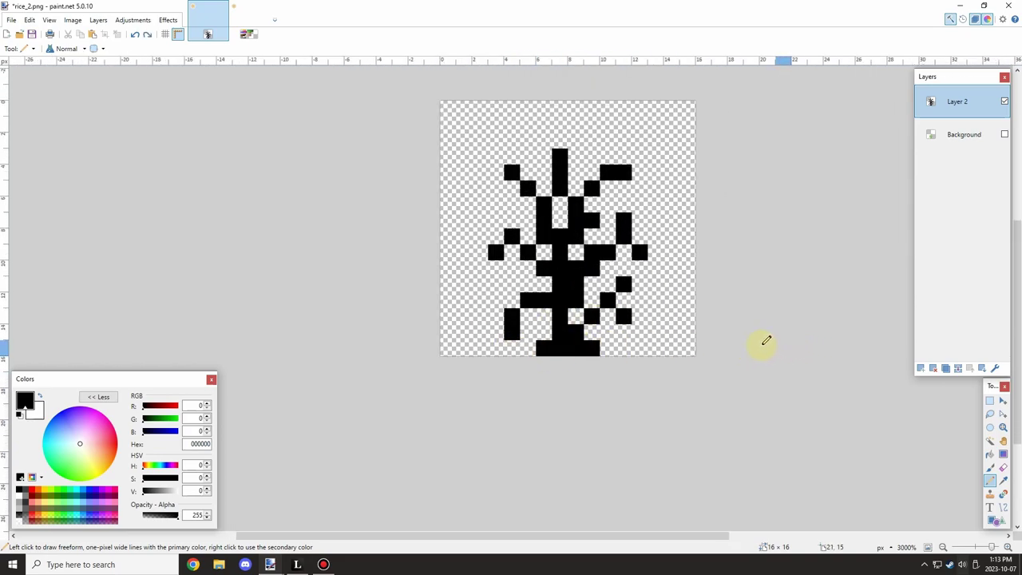
scroll(605, 307, down, 1)
scroll(605, 305, up, 1)
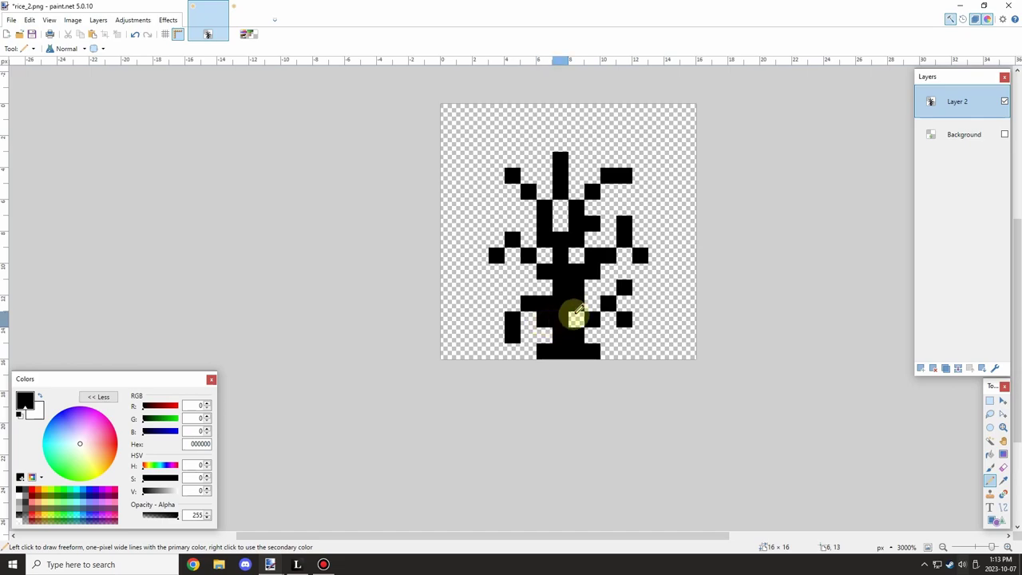
scroll(586, 303, down, 1)
scroll(559, 311, up, 1)
scroll(551, 315, down, 2)
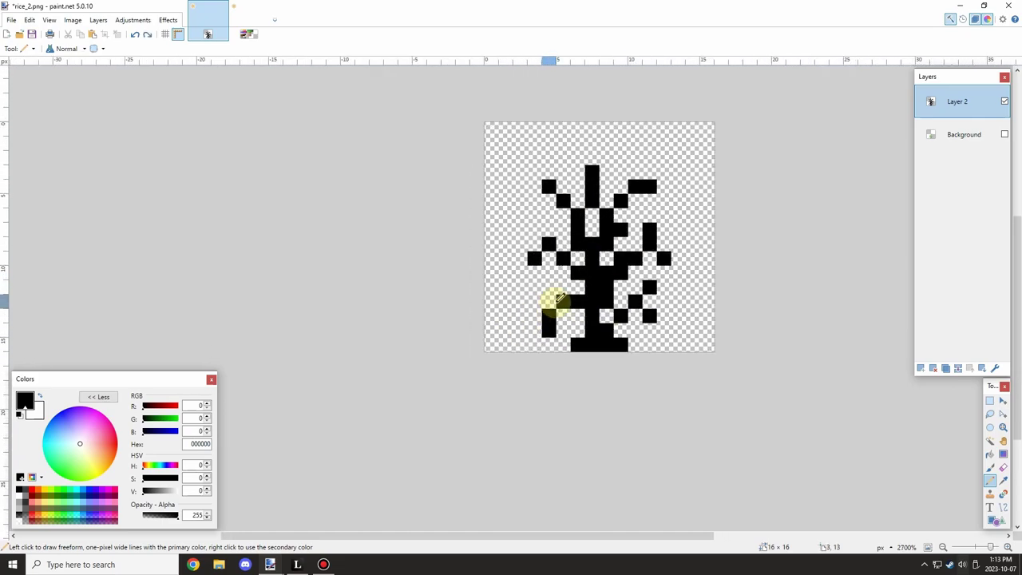
Reshape the lower left branch into a fork with one pixel above it and a diagonal tip below, deleting the surplus corner pixel.
scroll(551, 295, up, 3)
scroll(559, 287, down, 1)
click(535, 315)
scroll(615, 303, down, 4)
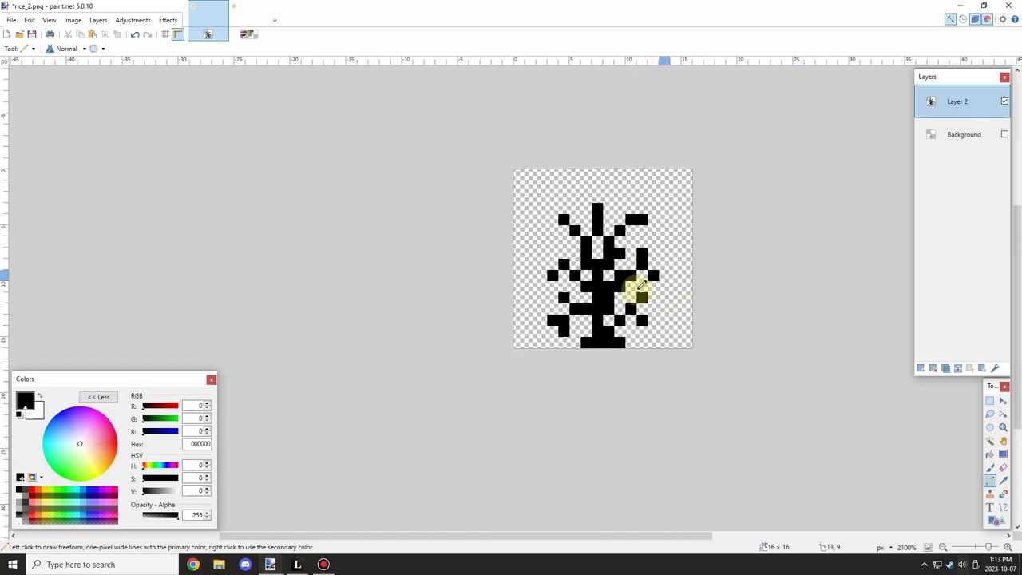
scroll(583, 315, up, 2)
key(s)
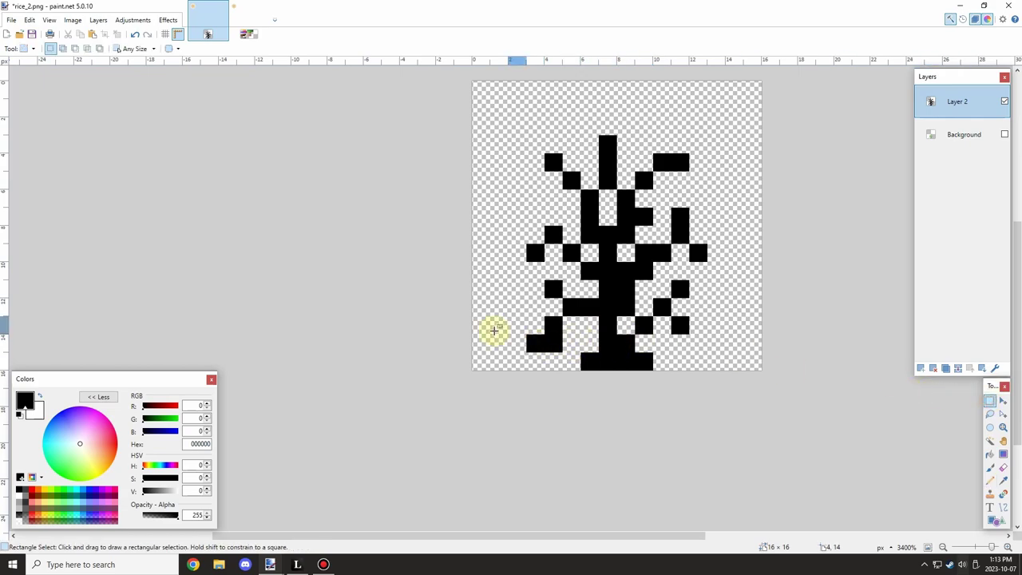
scroll(559, 303, down, 2)
scroll(558, 299, up, 3)
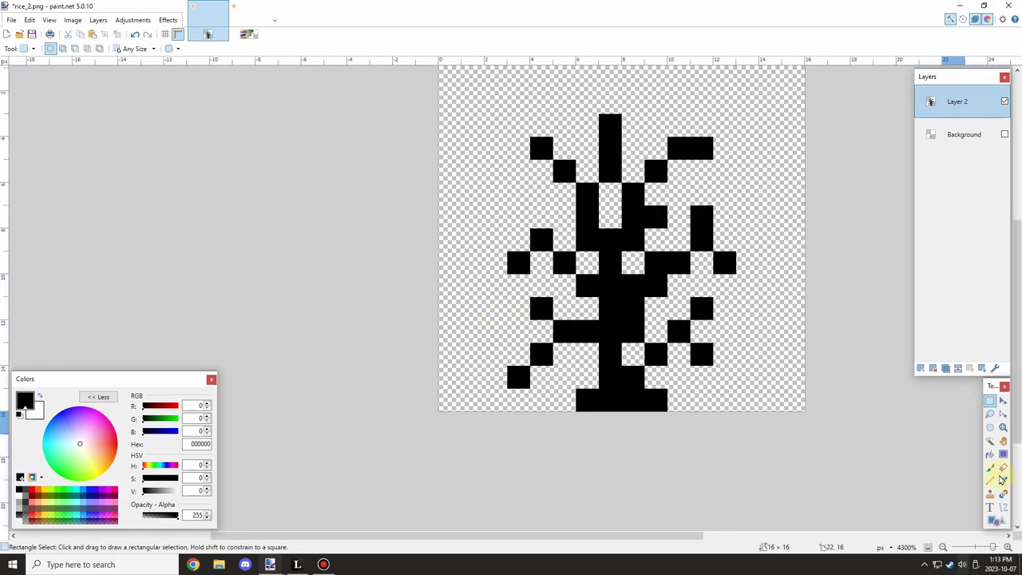
Reshape the middle left branch by extending its upper tip one pixel outward and deleting the loose pixels hanging below it.
key(p)
click(992, 405)
drag(512, 258, 523, 270)
key(Delete)
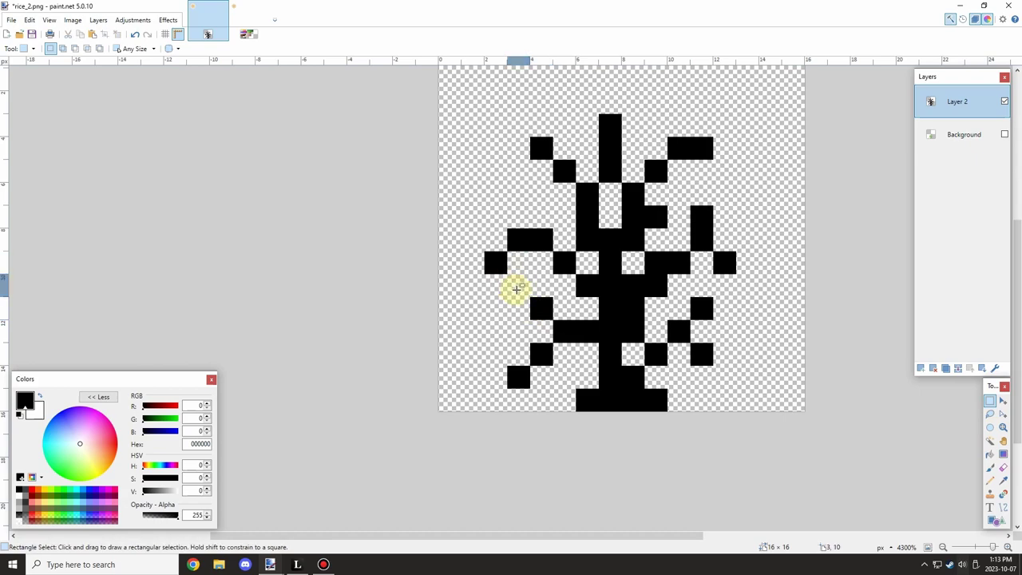
key(Delete)
drag(504, 224, 496, 280)
click(531, 271)
scroll(515, 276, down, 2)
scroll(507, 343, up, 1)
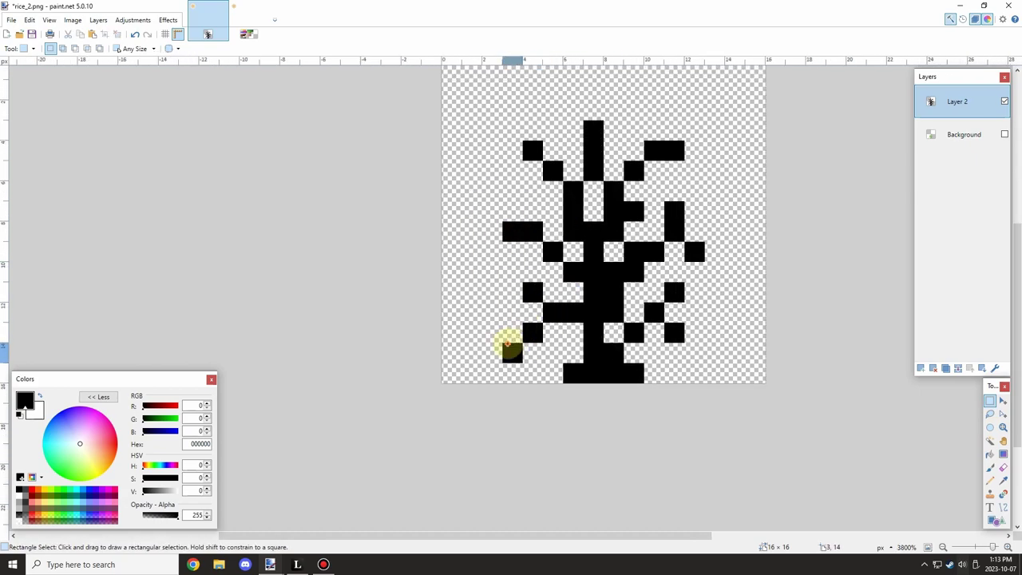
Delete the outermost pixel of the lower left branch's downward diagonal tip.
drag(508, 346, 496, 371)
key(Delete)
scroll(566, 334, down, 2)
scroll(565, 334, up, 3)
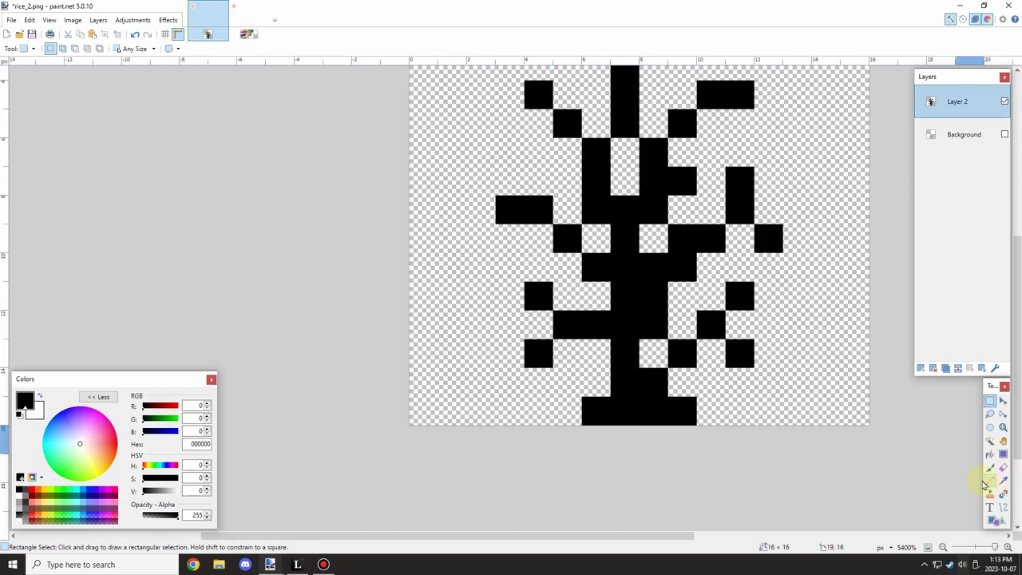
Try single black Pencil pixels below and above the ends of the lower left branch, and undo them.
click(988, 481)
click(538, 378)
scroll(585, 363, down, 2)
scroll(603, 349, up, 2)
key(ctrl+z)
click(510, 377)
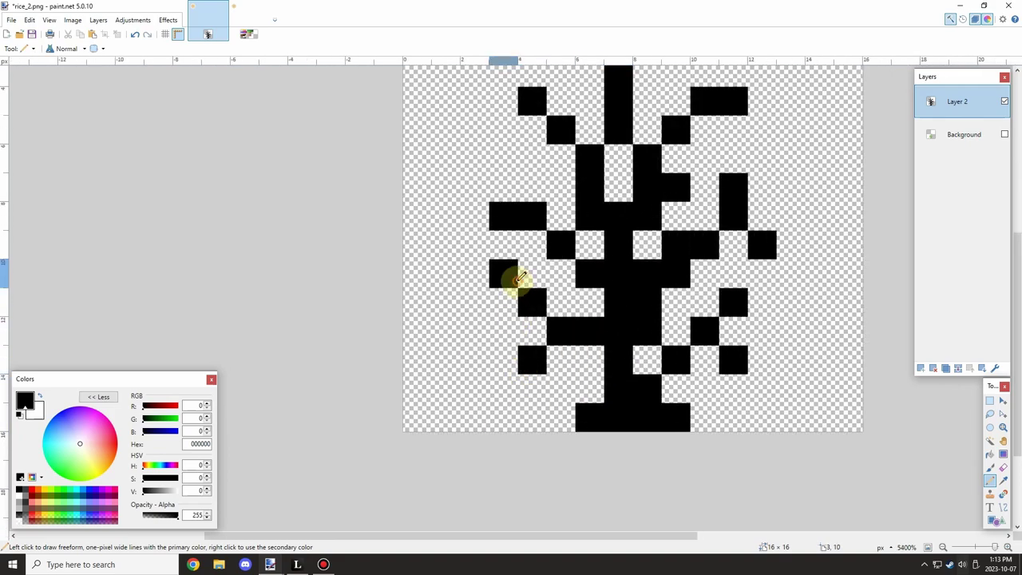
scroll(531, 287, down, 2)
scroll(567, 312, up, 1)
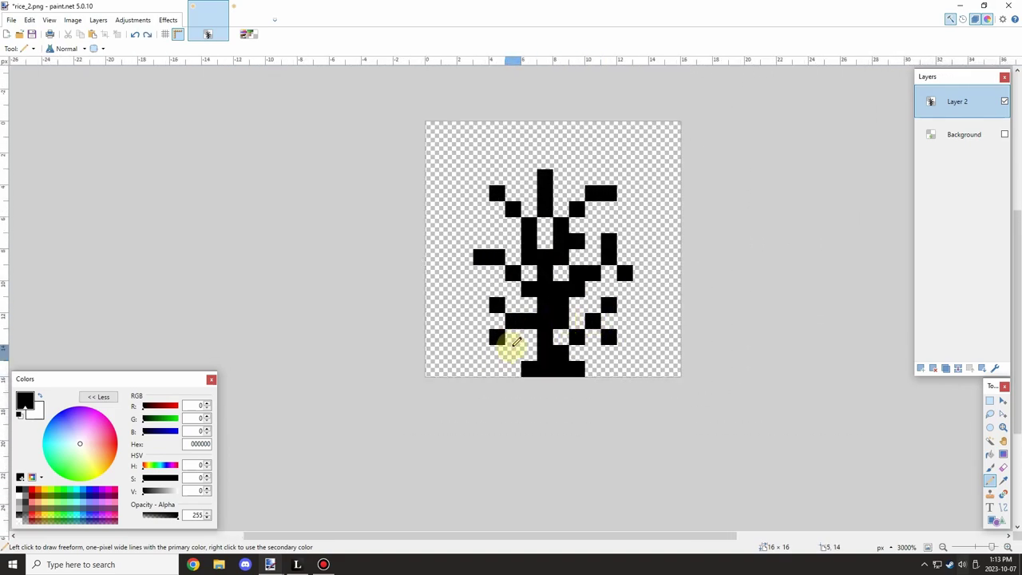
key(ctrl+z)
Try a black pixel diagonally outward from the lower prong of the lower left branch, and undo it.
click(487, 349)
scroll(527, 321, down, 3)
scroll(544, 306, up, 3)
scroll(557, 306, down, 2)
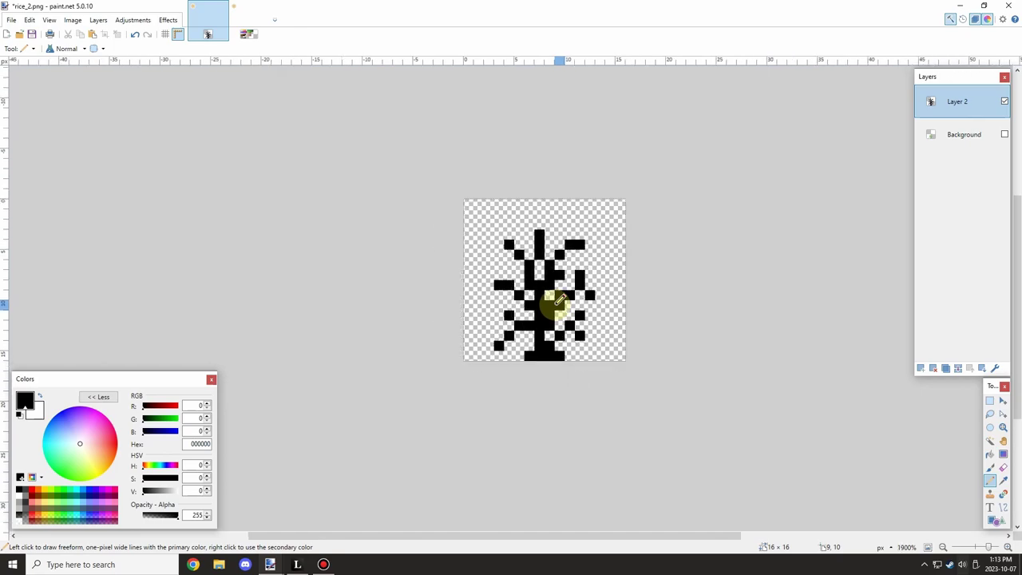
scroll(488, 343, up, 2)
key(ctrl+z)
Extend the upper prong of the lower left branch outward by one pixel and fill the pixel between its base and the lower stem.
scroll(520, 337, down, 1)
scroll(519, 316, up, 2)
scroll(502, 298, down, 1)
scroll(554, 347, down, 1)
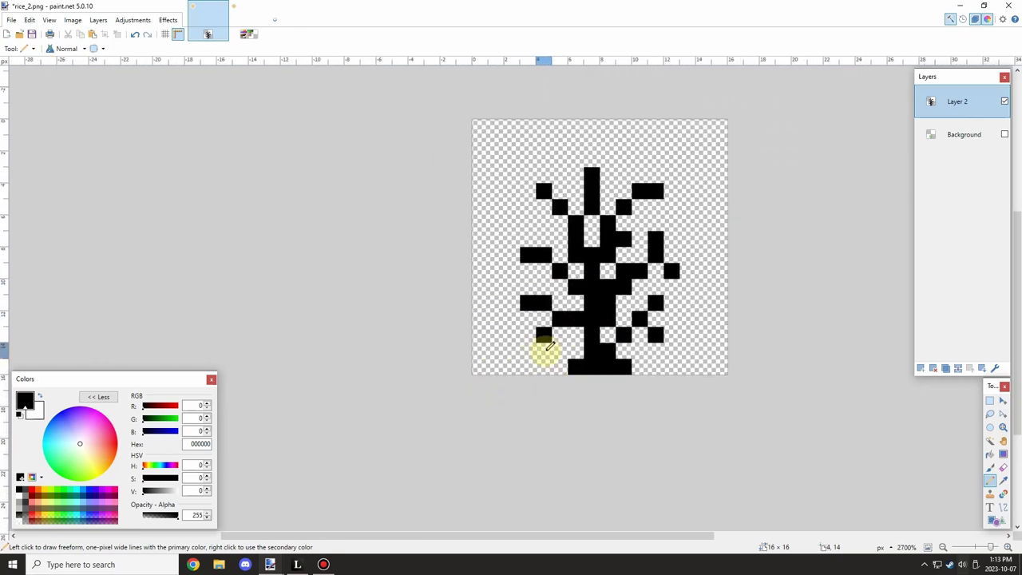
scroll(579, 336, up, 3)
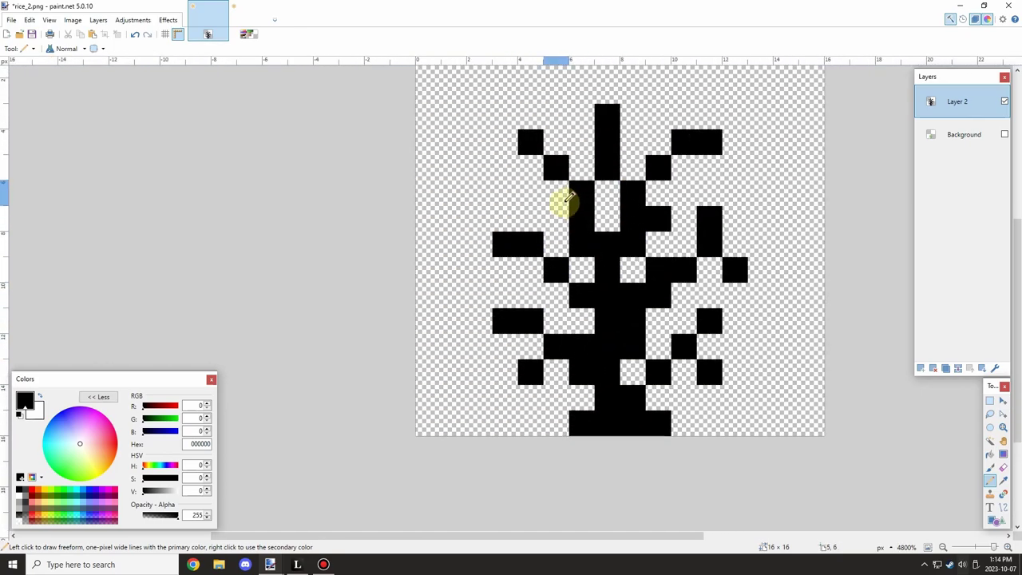
Lengthen the upper left branch diagonally by one pixel and thicken the bends of both upper branches with black pixels.
click(506, 117)
click(685, 166)
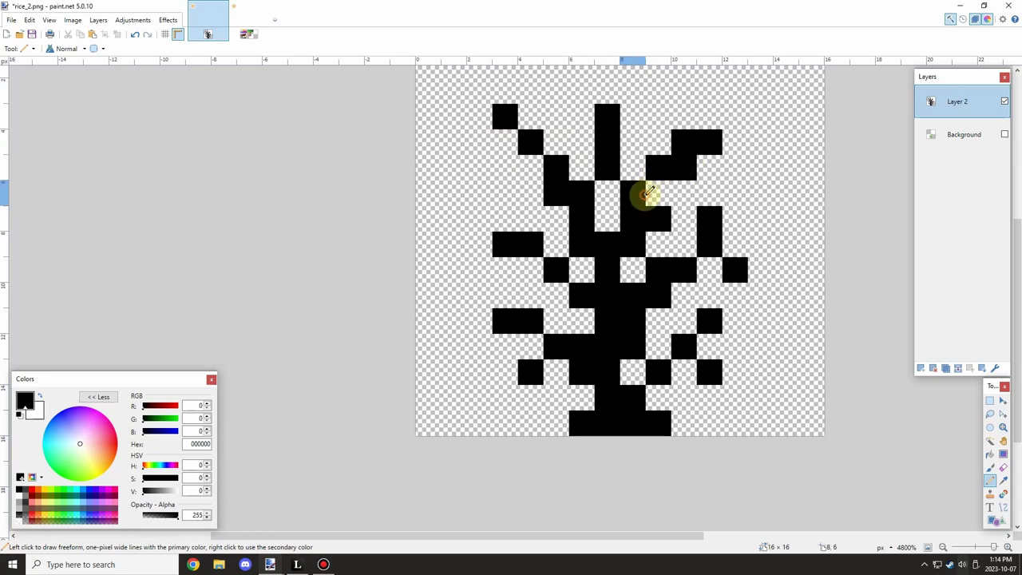
Try extra black pixels filling gaps in the middle right and lower right branches, and undo them.
click(689, 245)
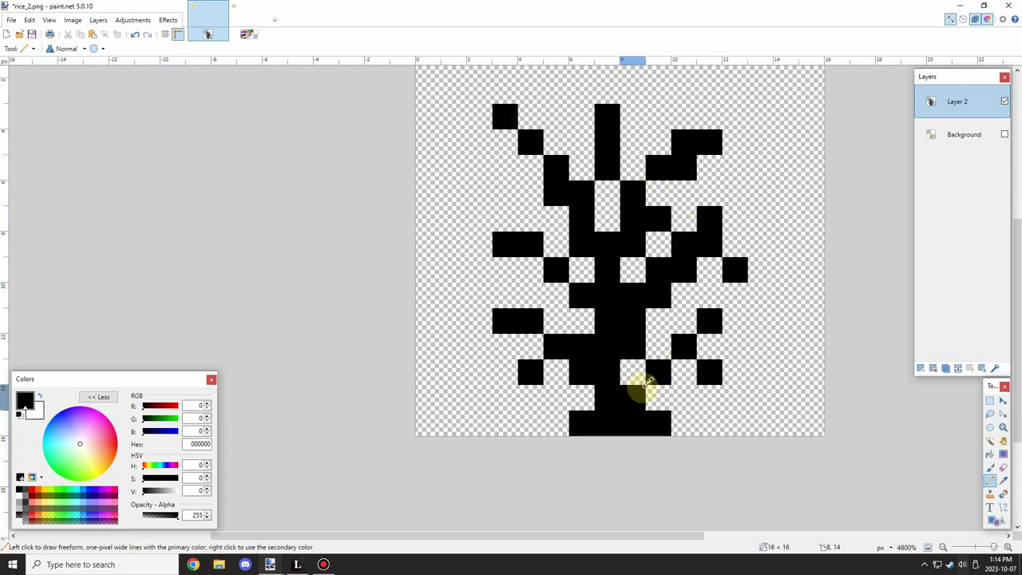
click(639, 374)
scroll(693, 329, down, 1)
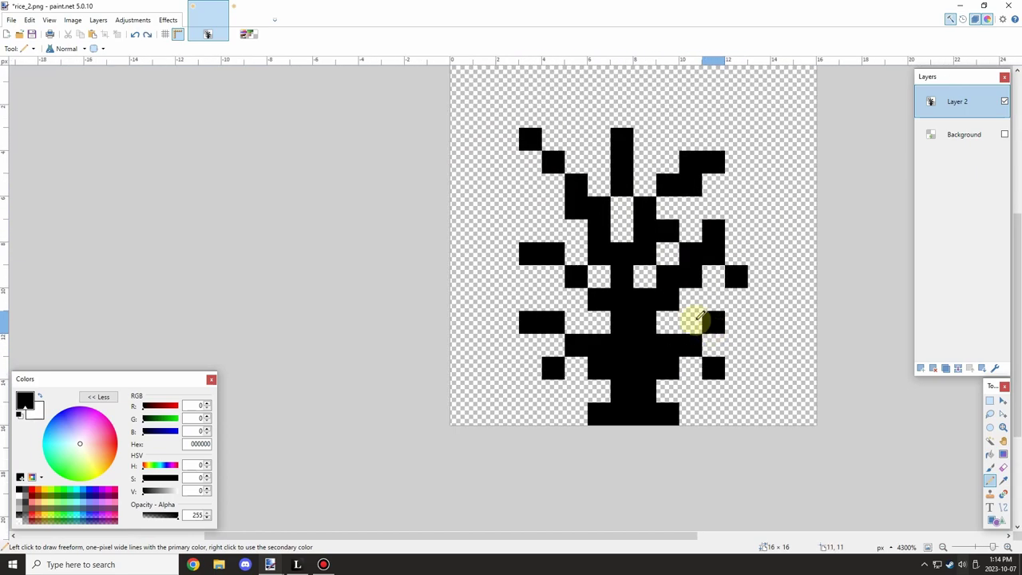
scroll(586, 281, down, 2)
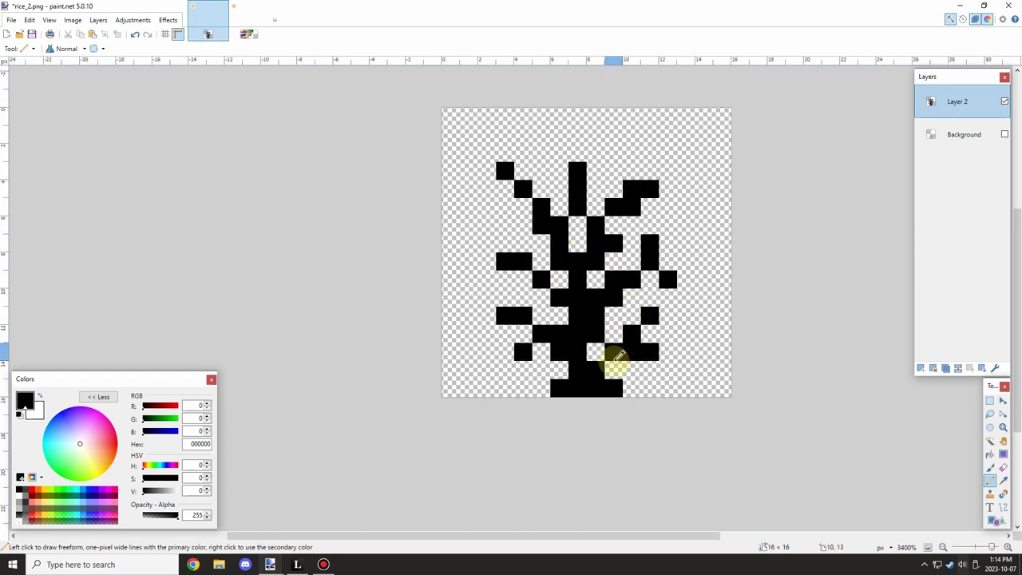
scroll(604, 326, down, 3)
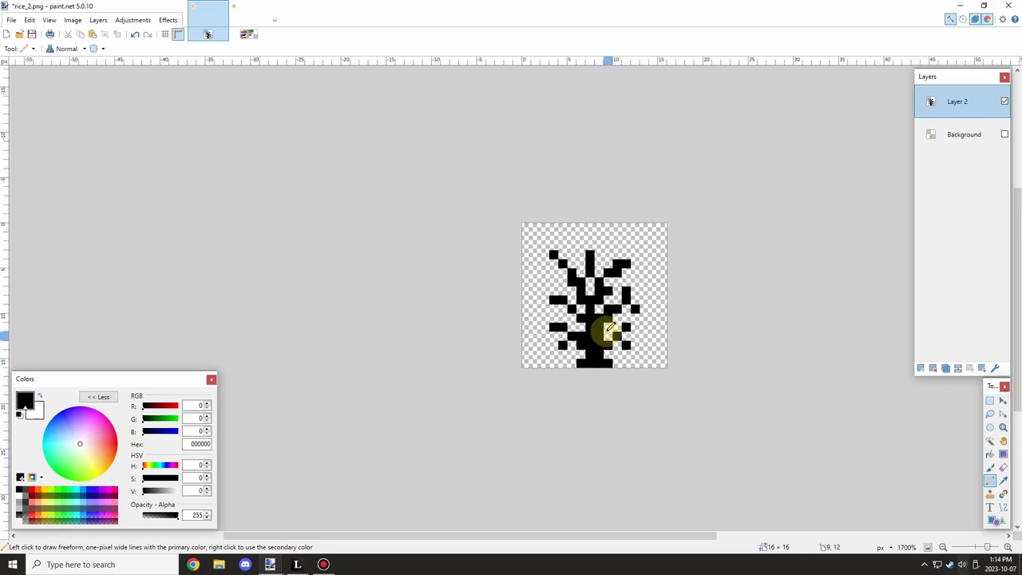
Thicken the stem and the upper left branch with black pixels, filling the gaps along their inner edges.
scroll(577, 274, up, 4)
scroll(565, 246, down, 1)
mouse_move(598, 266)
mouse_down()
mouse_move(588, 285)
mouse_move(615, 310)
mouse_move(606, 322)
mouse_up()
click(555, 245)
scroll(558, 241, down, 6)
scroll(608, 277, up, 4)
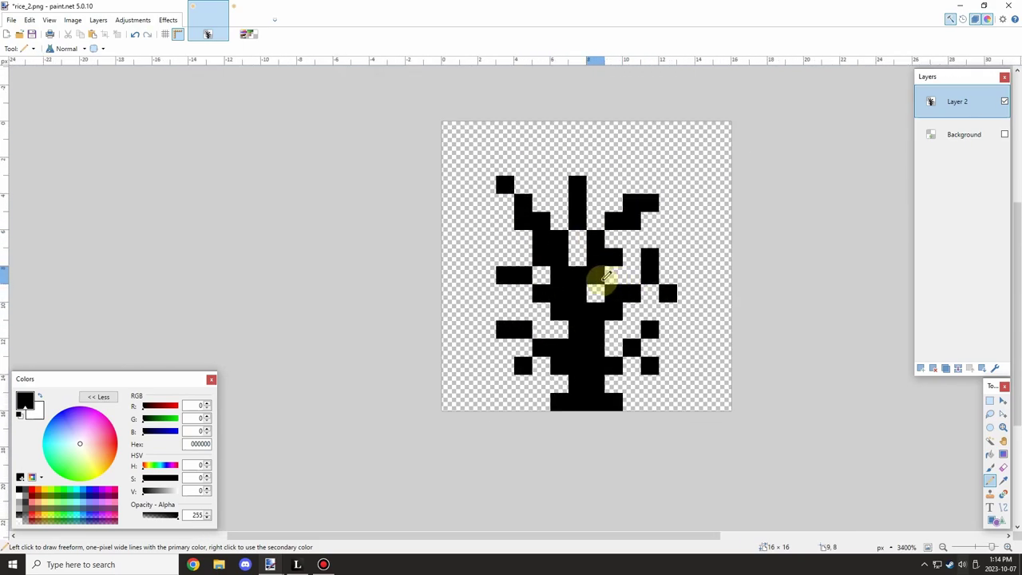
scroll(603, 287, down, 3)
scroll(610, 274, up, 5)
Check the colour palette image, return to rice_2, show the Background layer and move it above Layer 2.
click(244, 34)
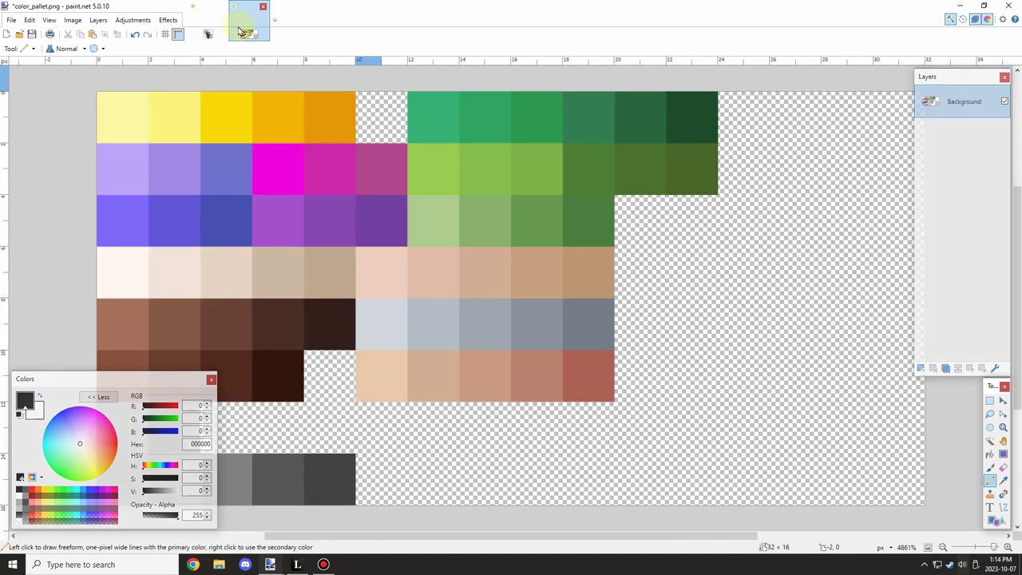
click(208, 33)
click(998, 141)
click(1003, 135)
drag(958, 135, 936, 95)
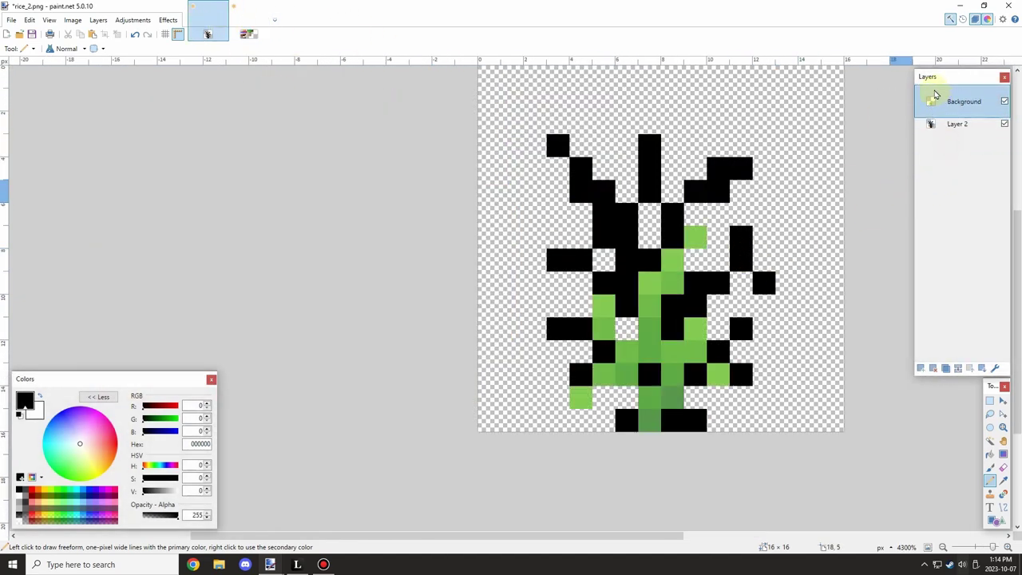
Sample the dark green at the stem's base, adjust it to HSV 115, 55, 50 (3F7F39) and switch to the Pencil.
click(1004, 481)
click(648, 416)
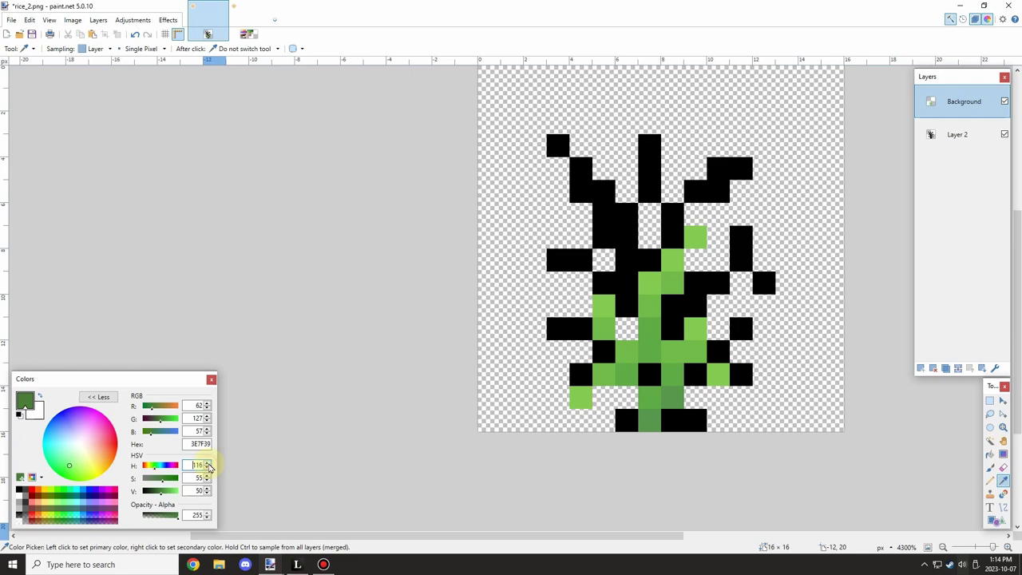
click(990, 480)
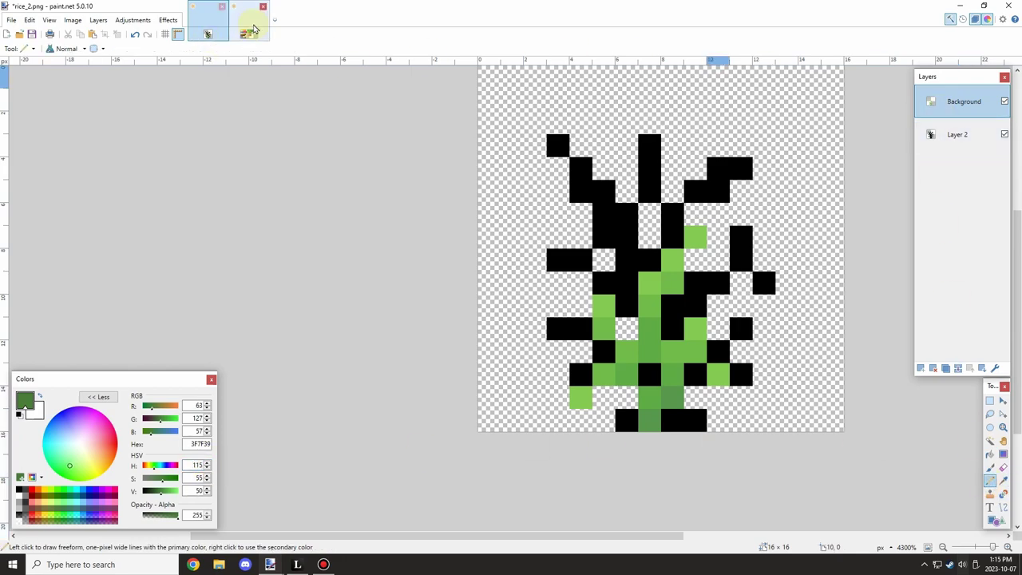
Move Layer 2 back above Background and paint the core of the stem and upper left branch in dark green 3F7F39.
drag(937, 132, 938, 103)
mouse_move(657, 415)
mouse_down()
mouse_move(668, 412)
mouse_move(668, 349)
mouse_move(611, 215)
mouse_move(580, 191)
mouse_up()
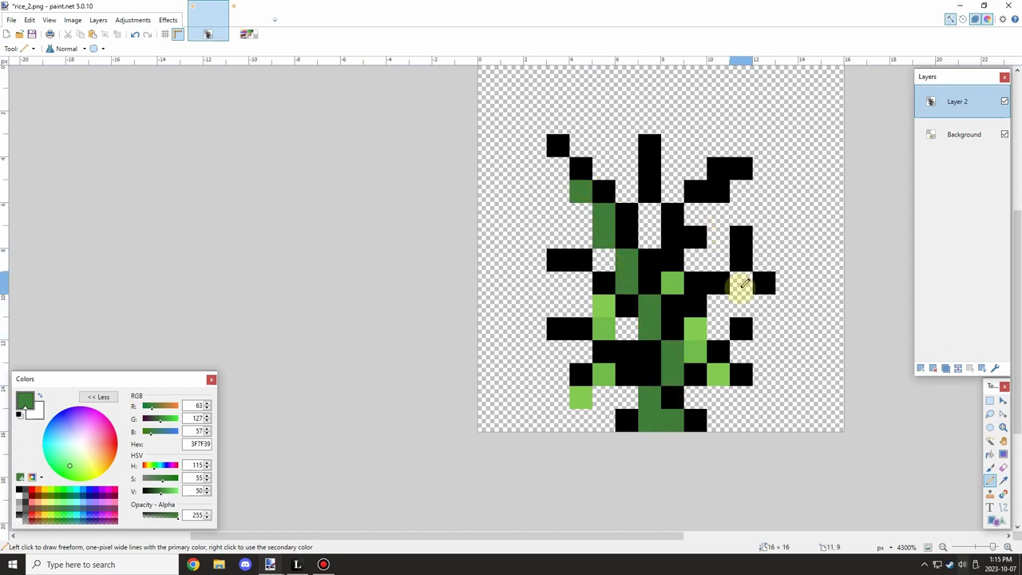
mouse_move(627, 351)
mouse_down()
mouse_move(657, 348)
mouse_move(685, 300)
mouse_move(674, 307)
mouse_move(655, 258)
mouse_up()
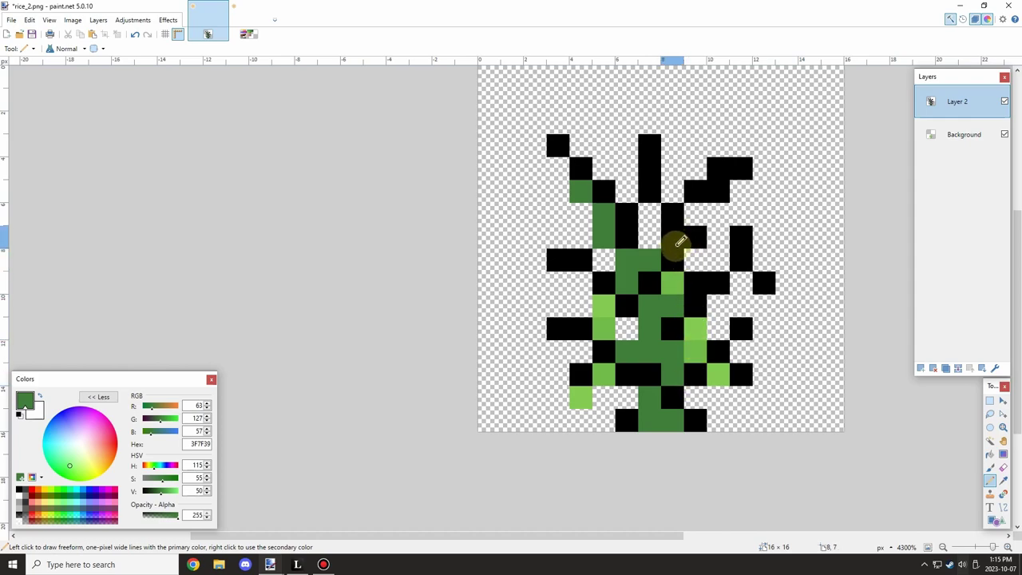
Hide the Background layer and paint the base, stem edges and inner side branches in 59994C (HSV 110, 50, 60).
click(1004, 134)
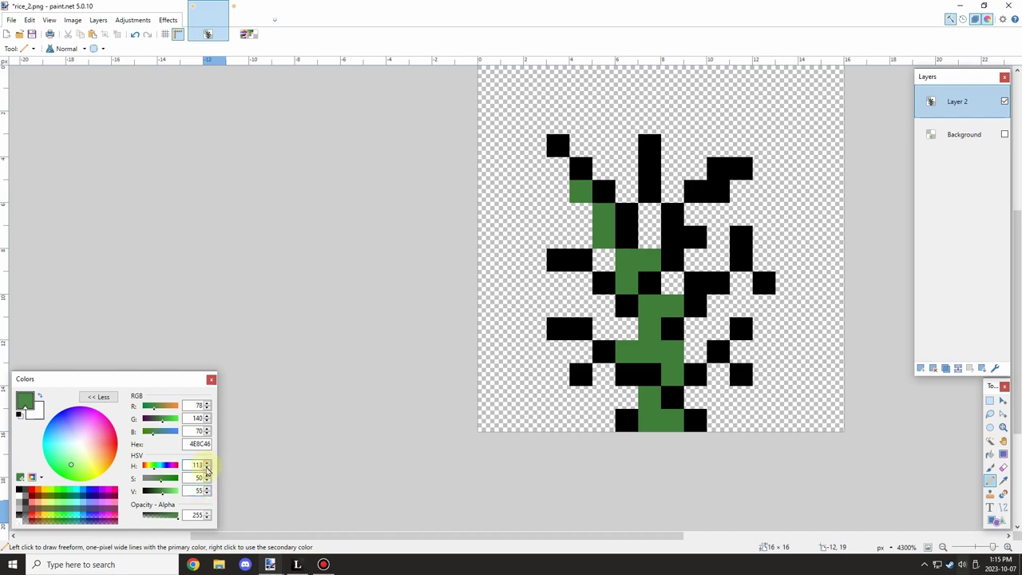
mouse_move(627, 419)
mouse_down()
mouse_move(666, 399)
mouse_move(697, 420)
mouse_move(628, 384)
mouse_move(632, 400)
mouse_move(667, 398)
mouse_move(691, 414)
mouse_move(656, 364)
mouse_move(632, 376)
mouse_move(609, 351)
mouse_move(633, 373)
mouse_move(706, 363)
mouse_up()
mouse_move(698, 301)
mouse_down()
mouse_move(718, 278)
mouse_move(678, 282)
mouse_move(750, 254)
mouse_up()
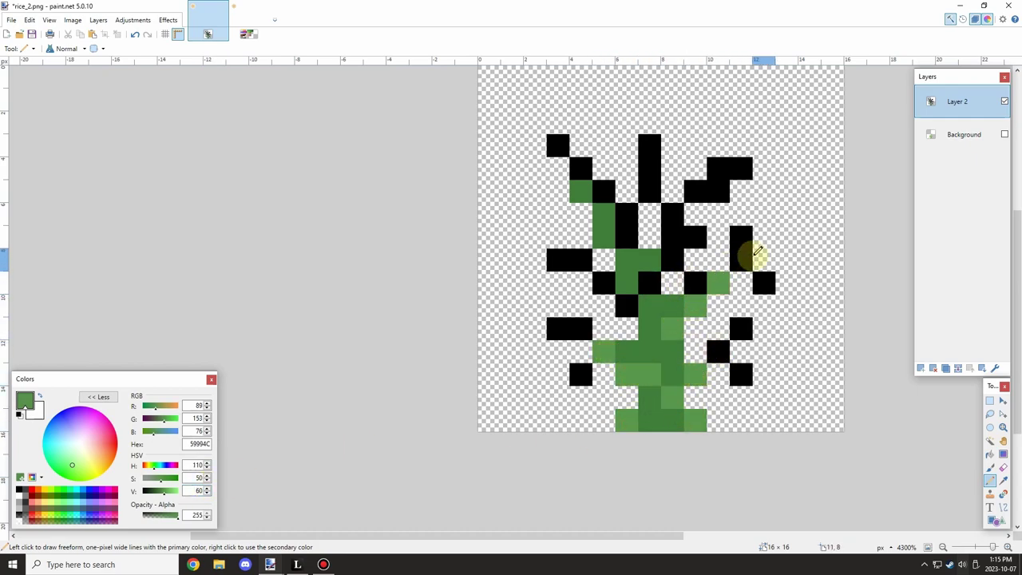
mouse_move(581, 329)
mouse_down()
mouse_move(605, 346)
mouse_move(633, 297)
mouse_move(603, 264)
mouse_move(640, 265)
mouse_move(652, 276)
mouse_move(671, 239)
mouse_move(707, 233)
mouse_up()
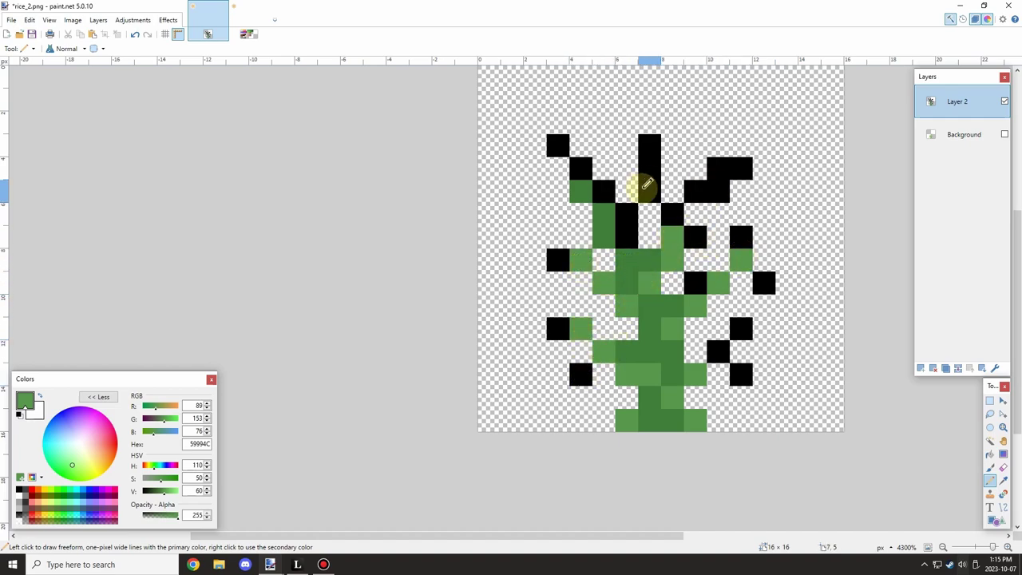
Paint the upper stems plus single pixels on the lower right and upper right branches in 59994C, undoing the middle left tip.
drag(647, 169, 668, 209)
click(631, 234)
click(605, 192)
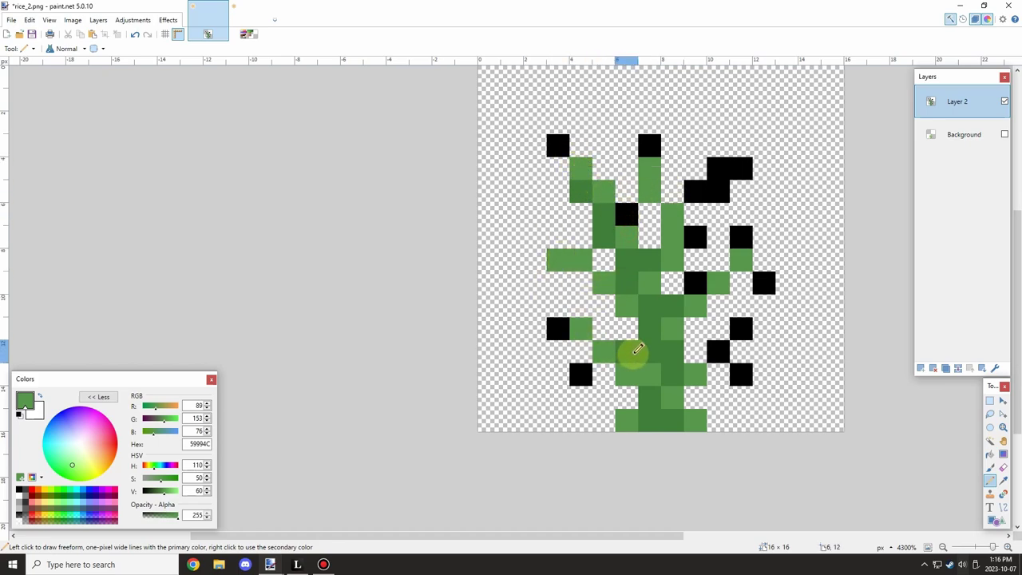
key(ctrl+z)
click(719, 350)
scroll(741, 325, down, 1)
scroll(735, 263, up, 2)
click(710, 189)
scroll(720, 185, down, 1)
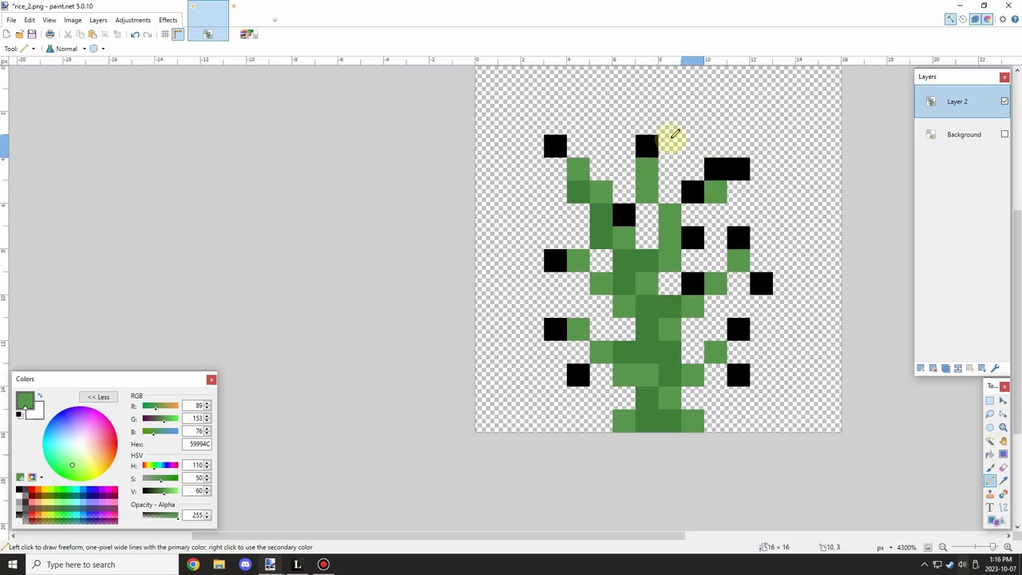
Set the colour to 76B262 (HSV 105, 45, 70) and paint the lower left tips, a lower stem pixel and inner right branch pixels.
click(247, 34)
key(ctrl+Tab)
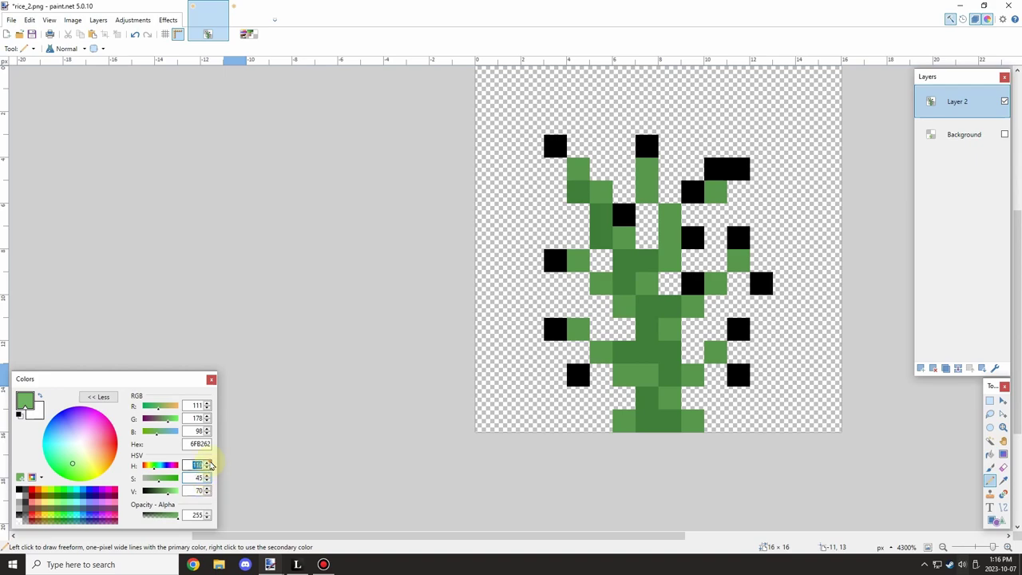
click(578, 374)
click(555, 329)
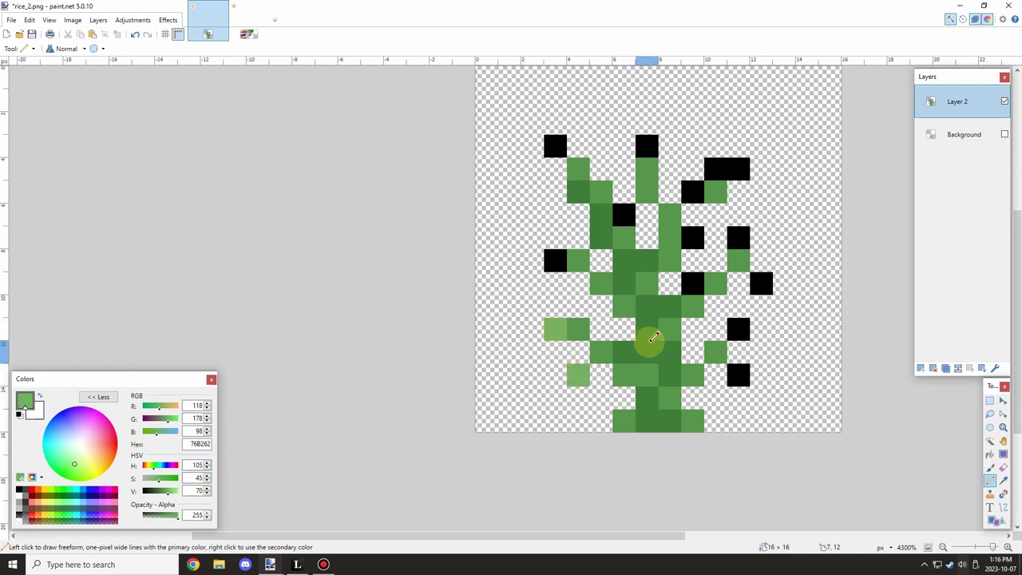
click(636, 370)
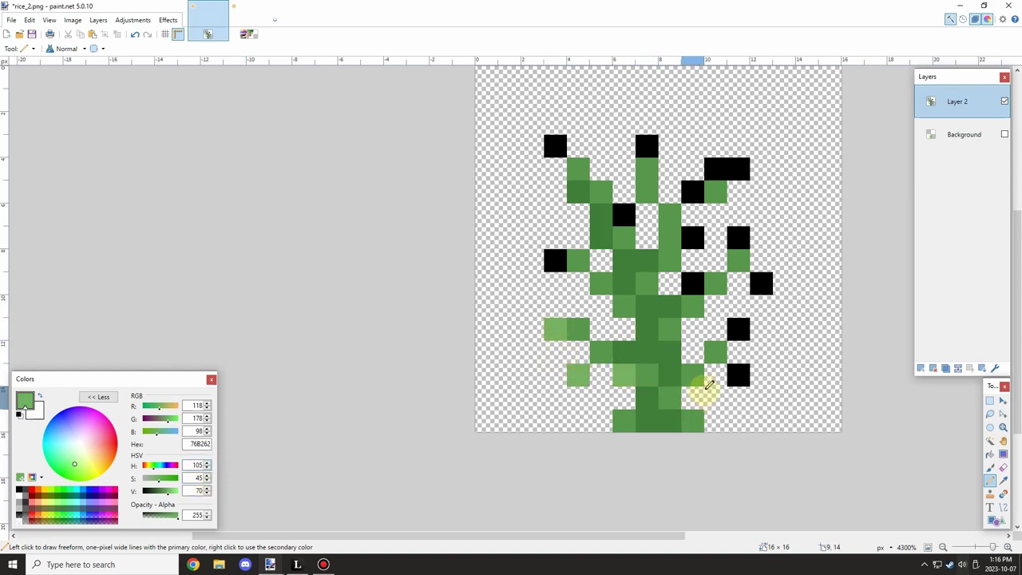
click(716, 352)
click(738, 260)
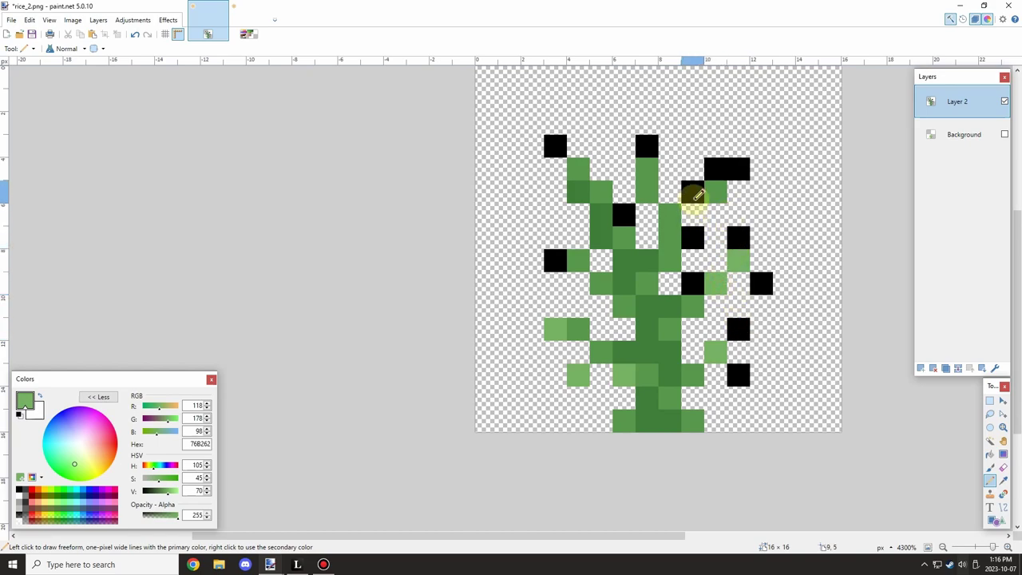
Paint the upper branch pixels, central tip and middle left tip in 76B262, leaving the upper left tip black.
click(692, 191)
click(716, 169)
click(692, 237)
click(555, 145)
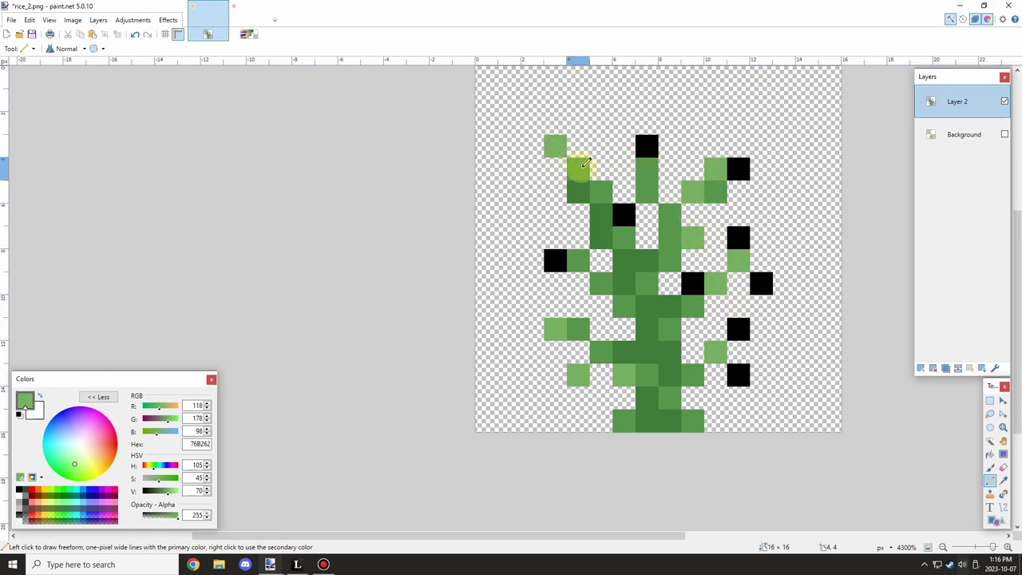
key(ctrl+z)
click(623, 215)
click(555, 260)
scroll(692, 162, up, 1)
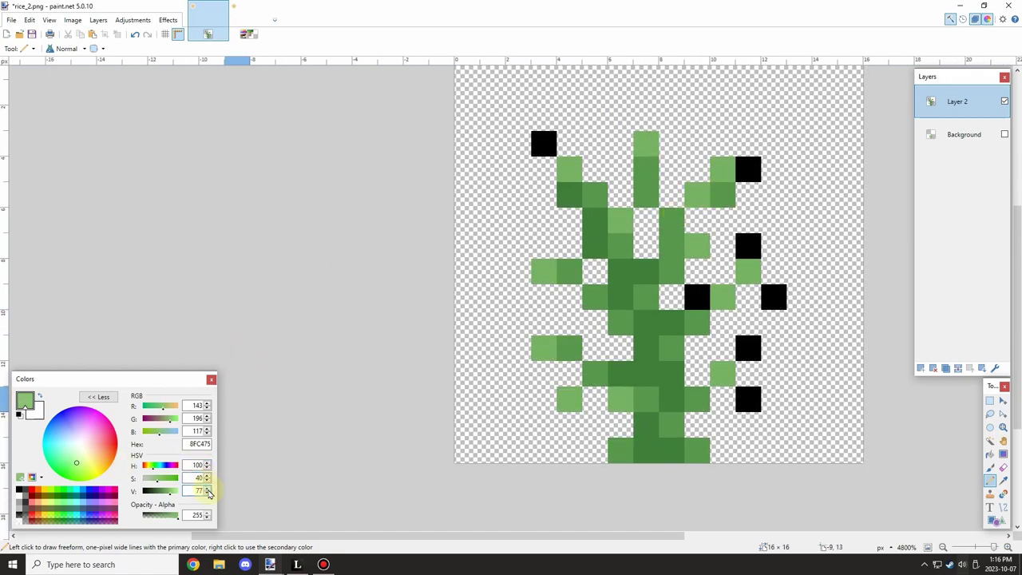
Set the colour to 95CC7A (HSV 100, 40, 80) and paint the remaining black pixels and the central stem's tip.
click(543, 142)
click(697, 296)
click(748, 245)
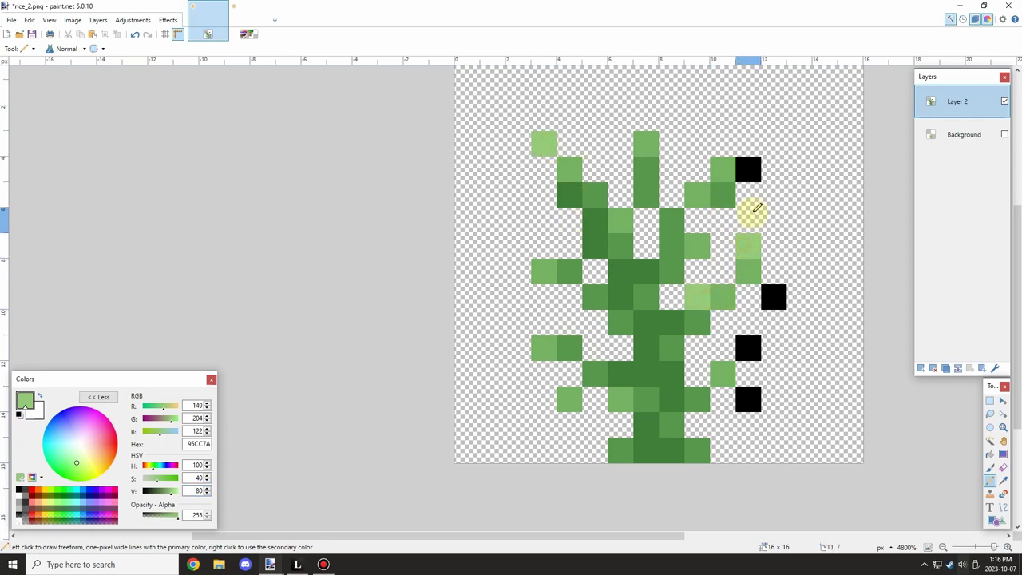
click(748, 168)
click(774, 296)
click(748, 348)
click(748, 398)
scroll(678, 240, down, 4)
scroll(662, 279, up, 5)
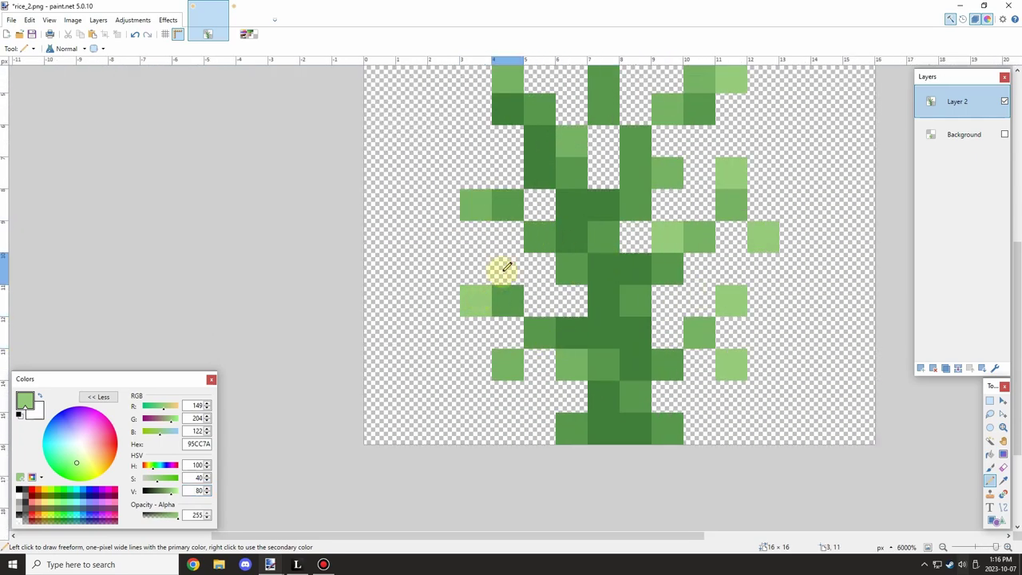
scroll(511, 287, down, 1)
scroll(547, 317, down, 3)
scroll(519, 289, up, 3)
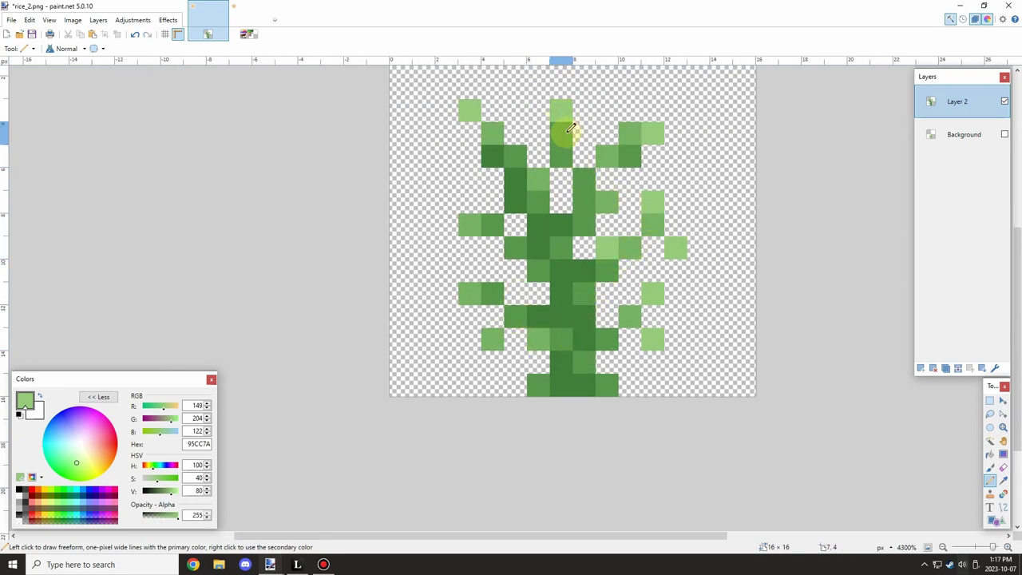
Sample the medium green 76B262 from the upper right branch and paint the two pixels below the central tip with it.
click(1002, 481)
click(627, 131)
click(990, 481)
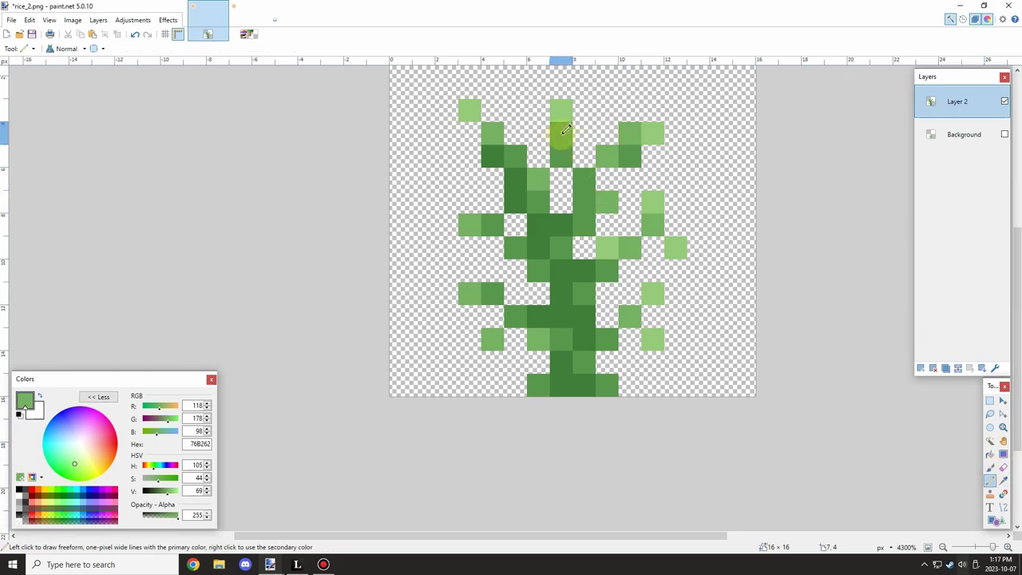
scroll(591, 153, down, 3)
scroll(588, 247, up, 3)
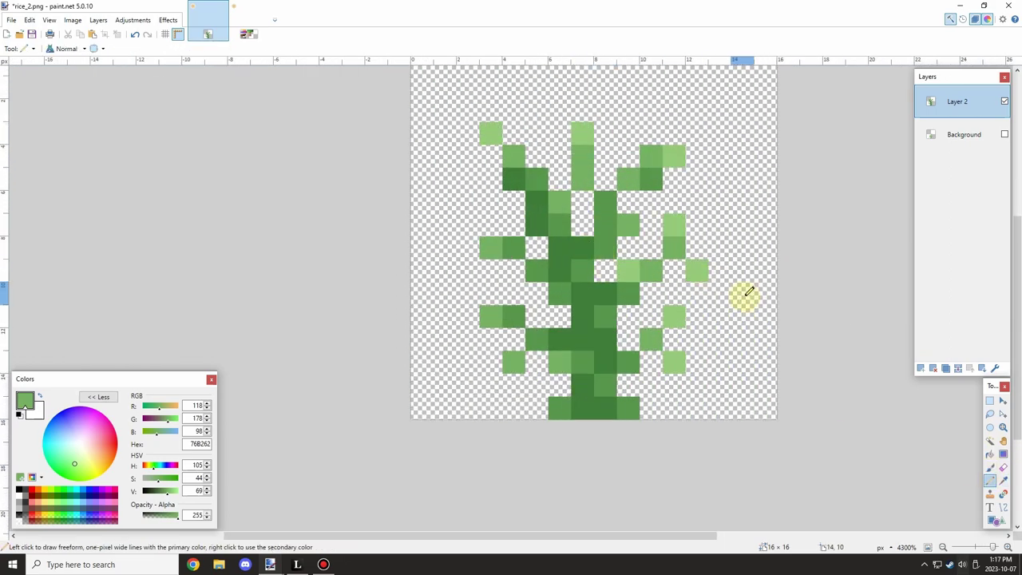
scroll(702, 273, down, 1)
scroll(702, 273, up, 2)
scroll(646, 232, down, 4)
scroll(628, 244, up, 1)
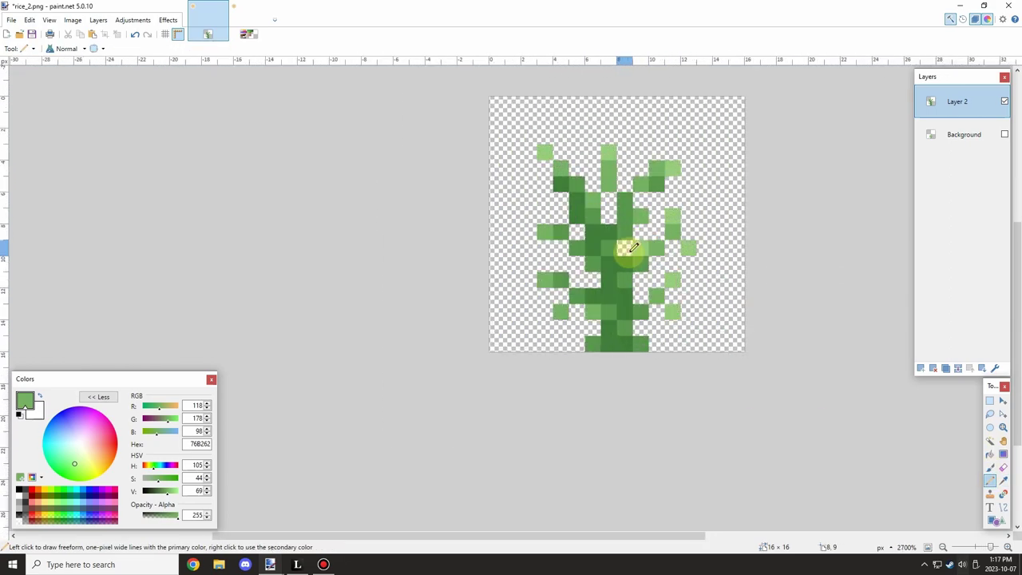
Set the colour to 286628 (HSV 120, 60, 40) and paint darker shadow pixels up the lower stem.
scroll(632, 248, down, 2)
scroll(680, 415, up, 3)
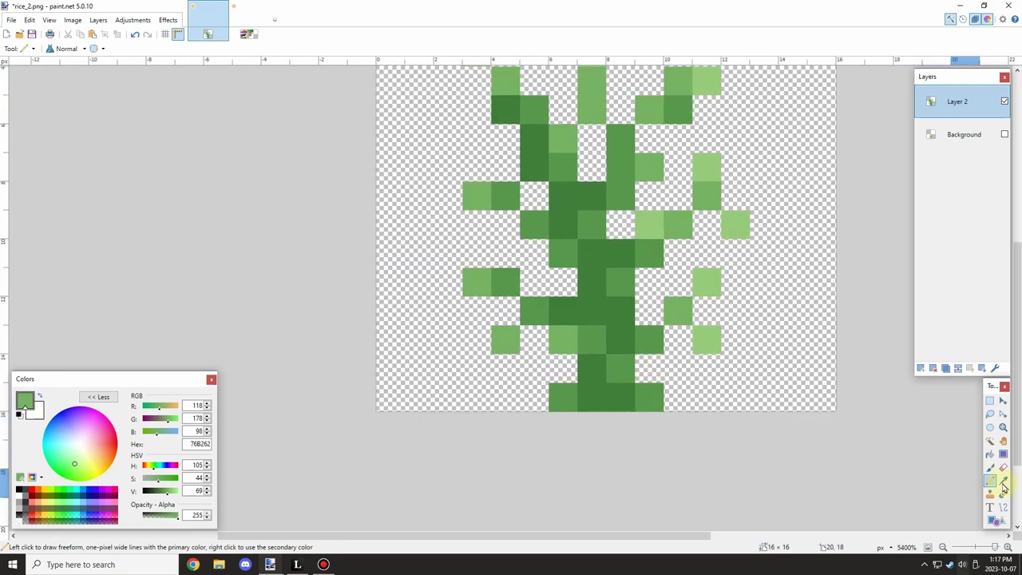
click(1003, 481)
scroll(678, 308, down, 2)
scroll(638, 316, up, 1)
click(612, 321)
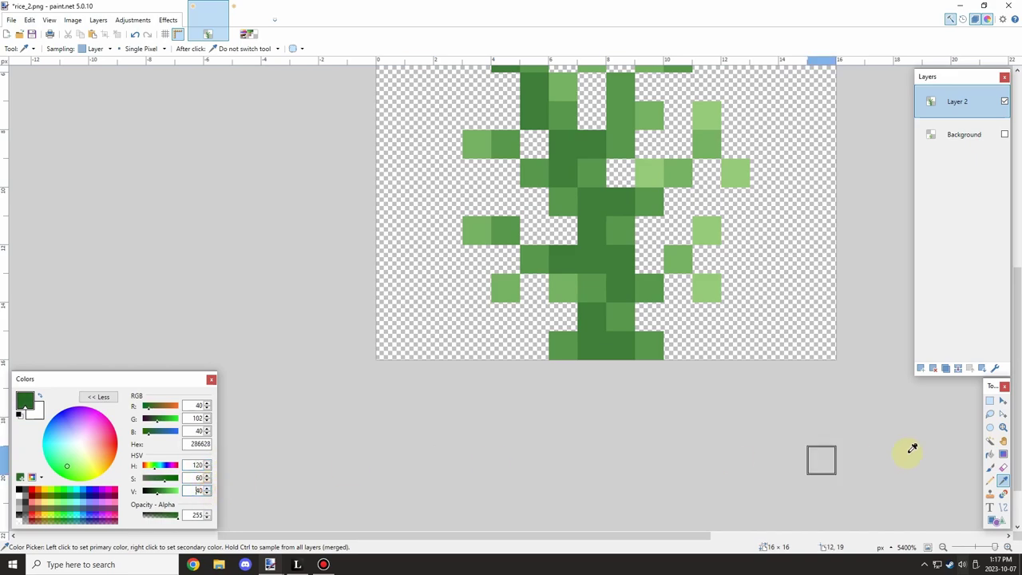
key(p)
mouse_move(600, 335)
mouse_down()
mouse_move(597, 288)
mouse_move(624, 236)
mouse_move(611, 258)
mouse_move(618, 228)
mouse_up()
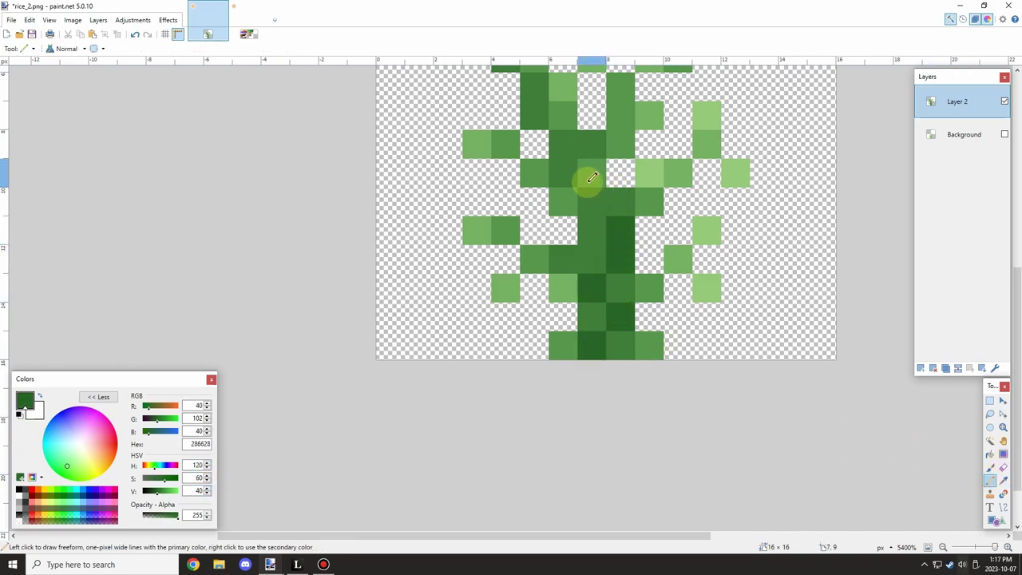
Paint a 286628 shadow pixel in the upper stem and another diagonally above it, where the upper left branch begins.
click(591, 176)
scroll(652, 222, up, 3)
scroll(645, 249, down, 4)
scroll(636, 234, up, 4)
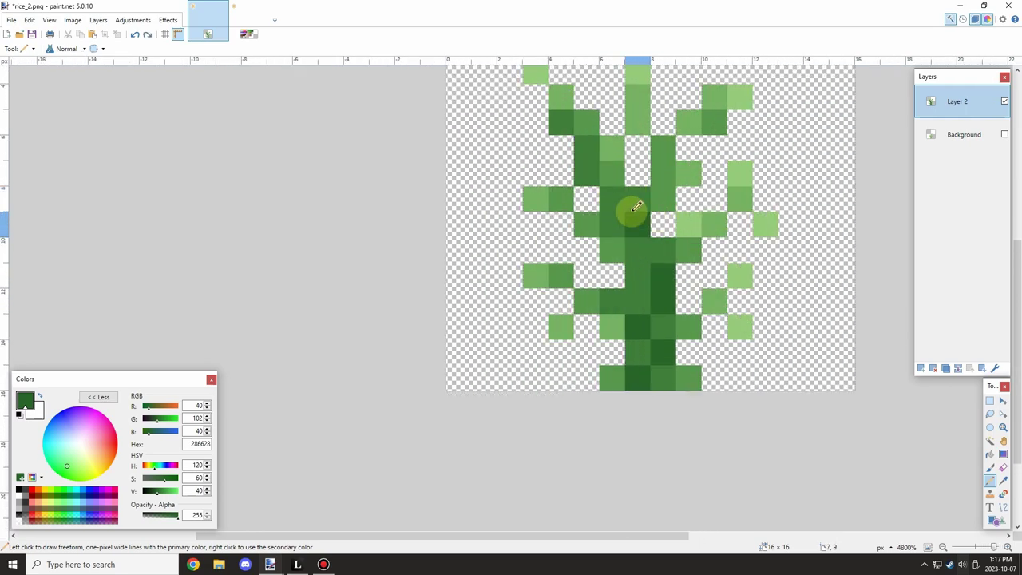
scroll(629, 210, down, 3)
scroll(668, 269, up, 3)
scroll(636, 216, down, 3)
scroll(684, 211, up, 4)
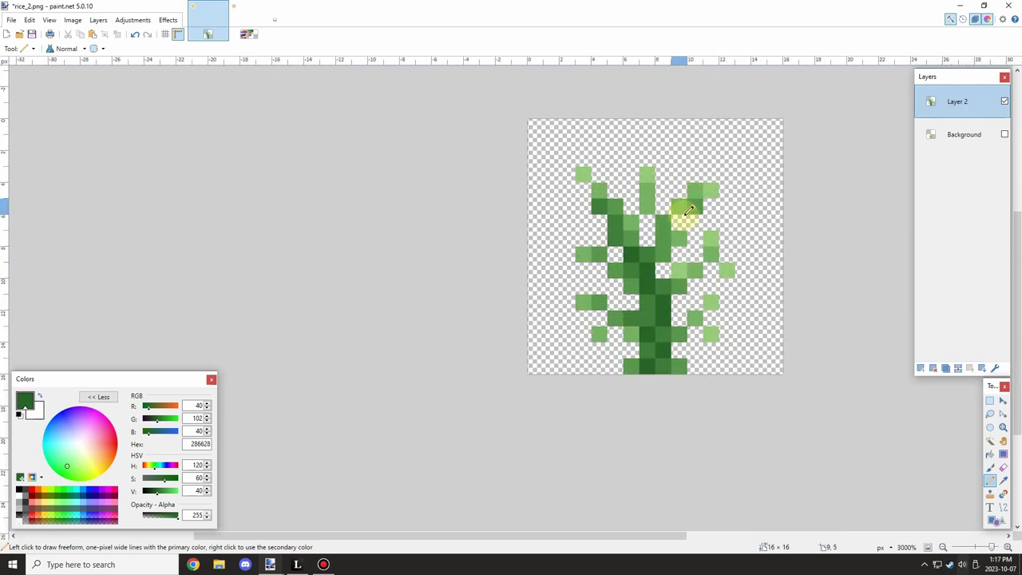
scroll(672, 257, down, 3)
scroll(670, 257, up, 4)
Sample the green 3F7F39 from the upper stem and paint the lower pixels of the upper right branch with it.
click(1003, 480)
scroll(608, 249, up, 2)
click(662, 267)
key(p)
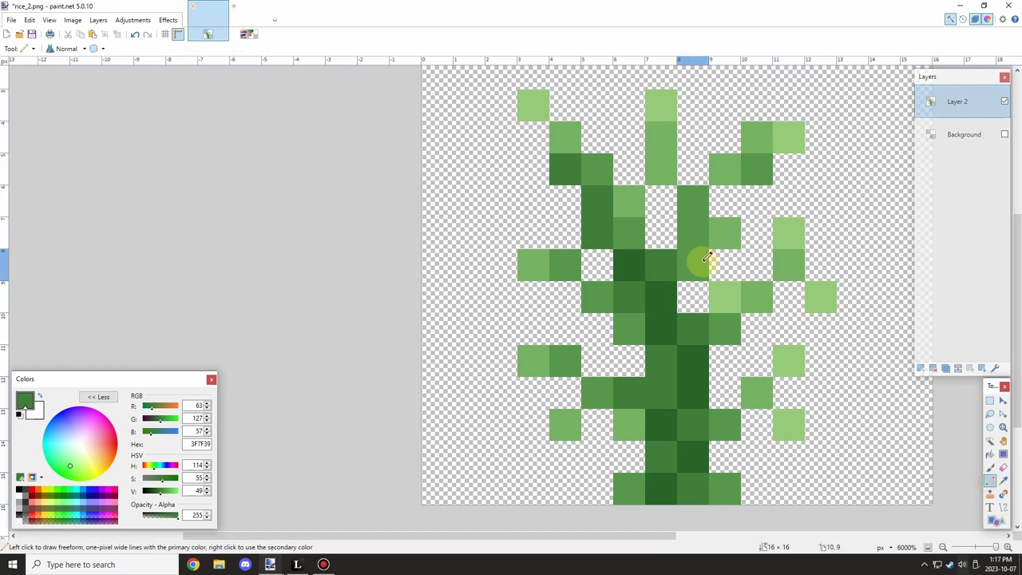
click(693, 263)
Examine the shading of the whole plant at several magnifications.
scroll(721, 228, down, 1)
scroll(695, 228, down, 1)
scroll(707, 217, up, 1)
scroll(687, 220, down, 2)
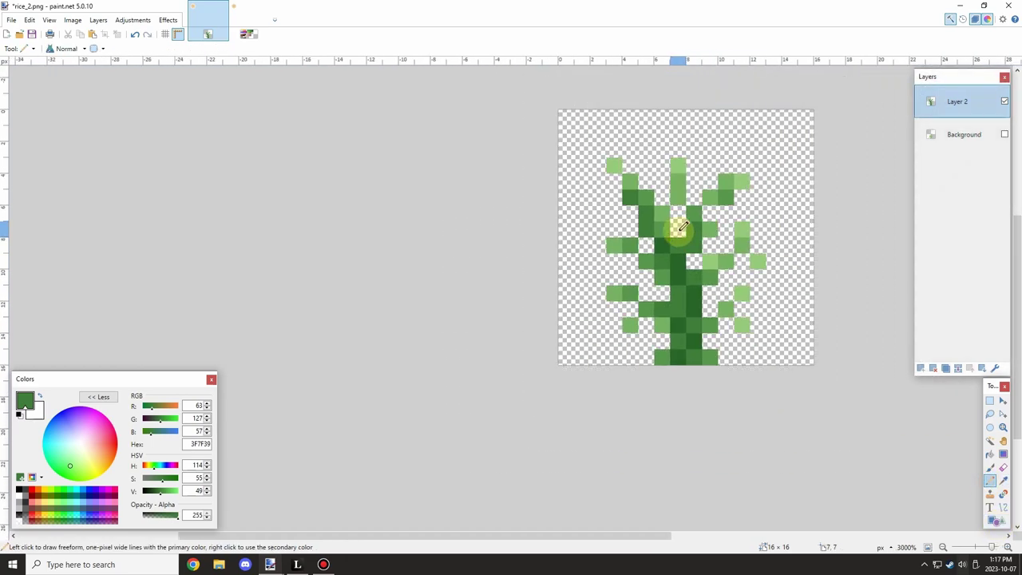
scroll(663, 232, up, 2)
scroll(752, 335, down, 2)
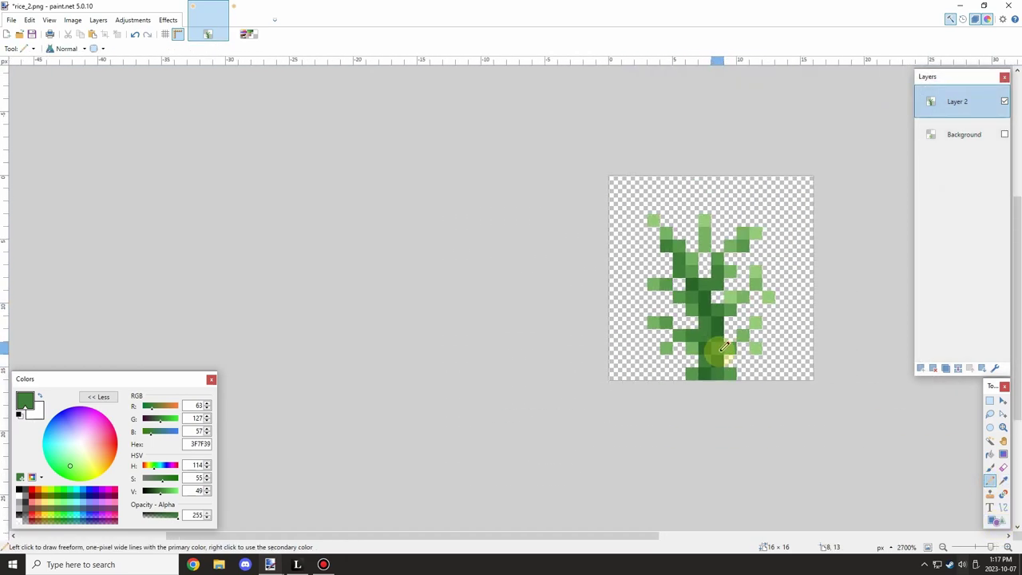
scroll(724, 354, up, 2)
scroll(734, 337, down, 2)
scroll(743, 330, up, 1)
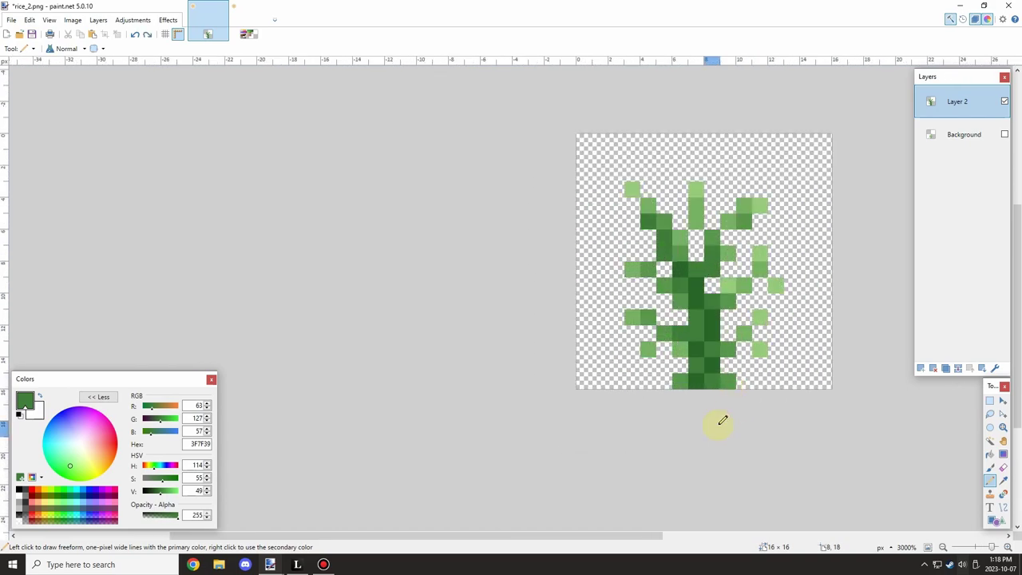
scroll(721, 421, down, 1)
Abandon saving in the paint.net format and delete the hidden Background layers, keeping only Layer 2.
click(12, 20)
click(32, 100)
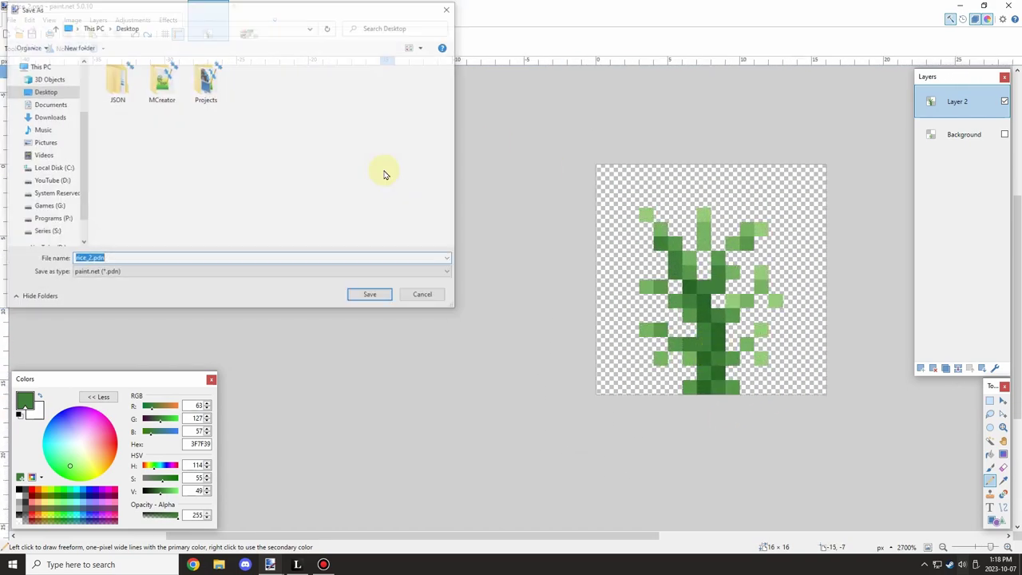
click(955, 135)
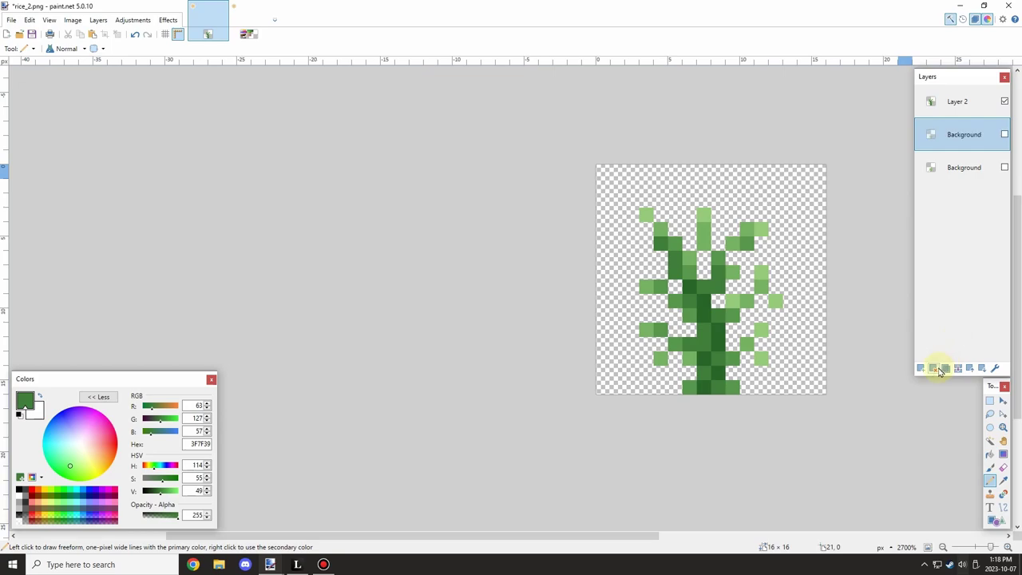
click(933, 368)
click(934, 368)
Save the flattened plant as a new PNG file named rice_3.png.
click(11, 20)
click(36, 102)
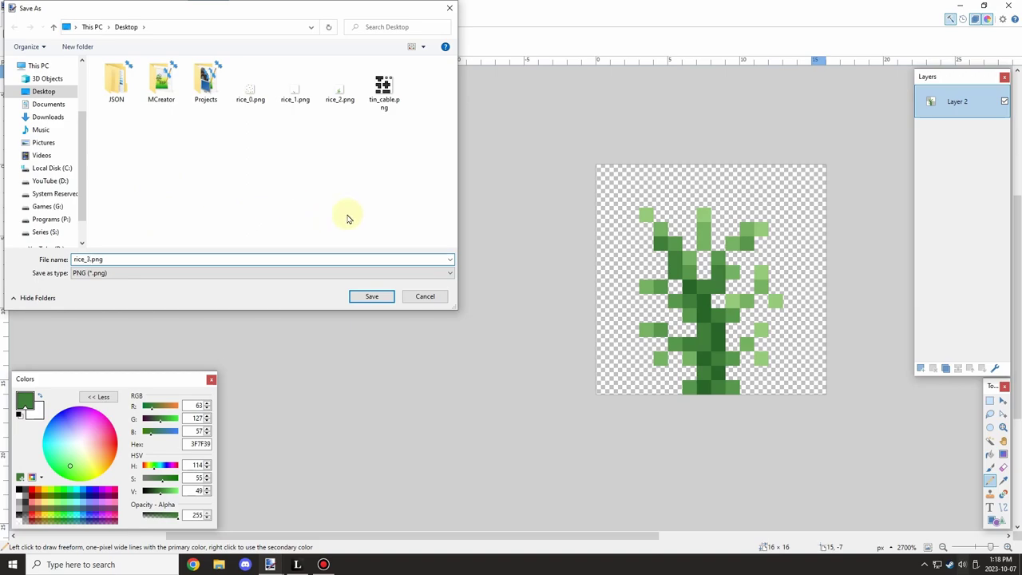
click(373, 292)
click(665, 351)
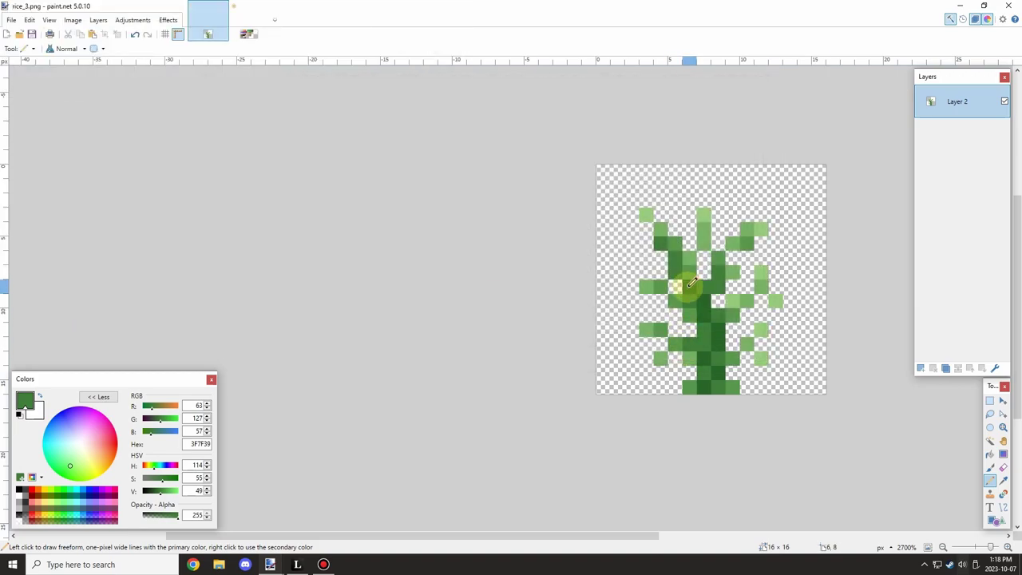
Set the primary colour to black and add a new layer above the plant.
scroll(687, 276, up, 2)
scroll(702, 268, down, 3)
scroll(702, 267, up, 2)
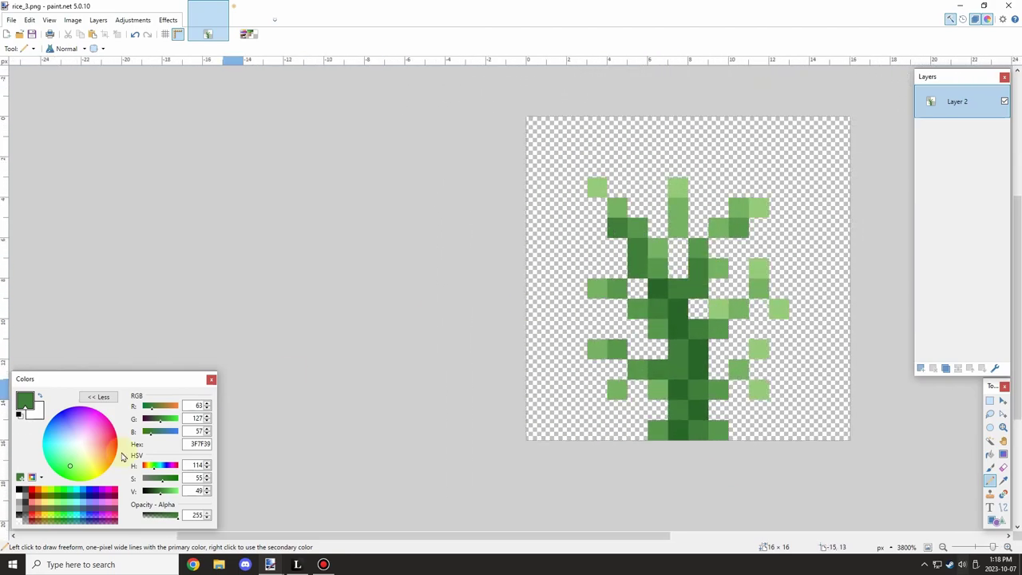
click(18, 493)
click(920, 368)
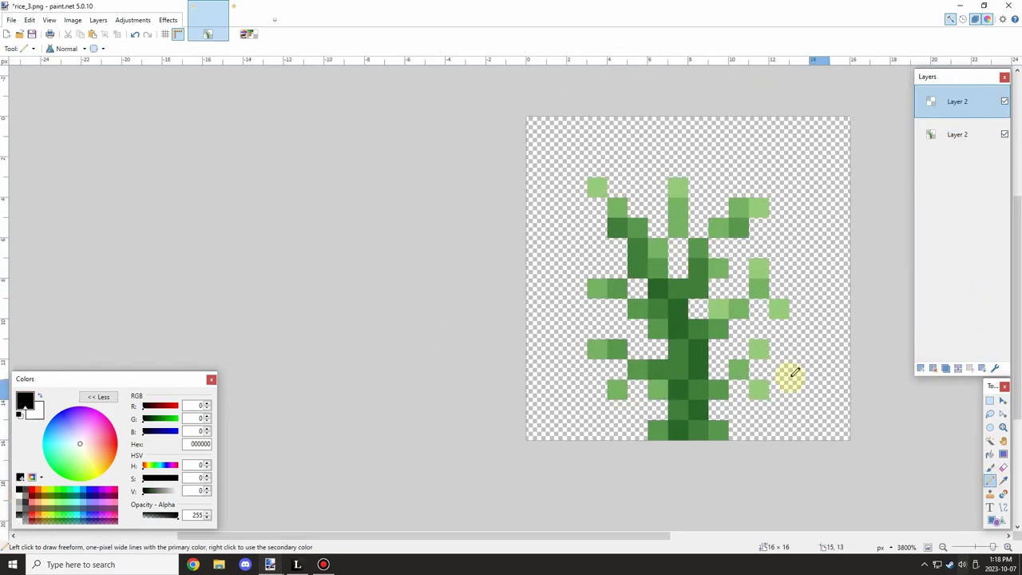
Try sketching the stem in black with two long right branches and a spreading upper left branch.
mouse_move(683, 431)
mouse_down()
mouse_move(694, 349)
mouse_move(722, 284)
mouse_move(768, 207)
mouse_move(837, 154)
mouse_move(771, 195)
mouse_move(752, 248)
mouse_up()
mouse_move(718, 431)
mouse_down()
mouse_move(760, 323)
mouse_move(819, 248)
mouse_up()
drag(689, 350, 638, 226)
drag(636, 211, 597, 125)
key(ctrl+z)
mouse_move(619, 207)
mouse_down()
mouse_move(552, 157)
mouse_move(599, 175)
mouse_move(592, 189)
mouse_move(604, 193)
mouse_move(578, 203)
mouse_move(609, 194)
mouse_move(579, 182)
mouse_move(658, 250)
mouse_up()
key(ctrl+z)
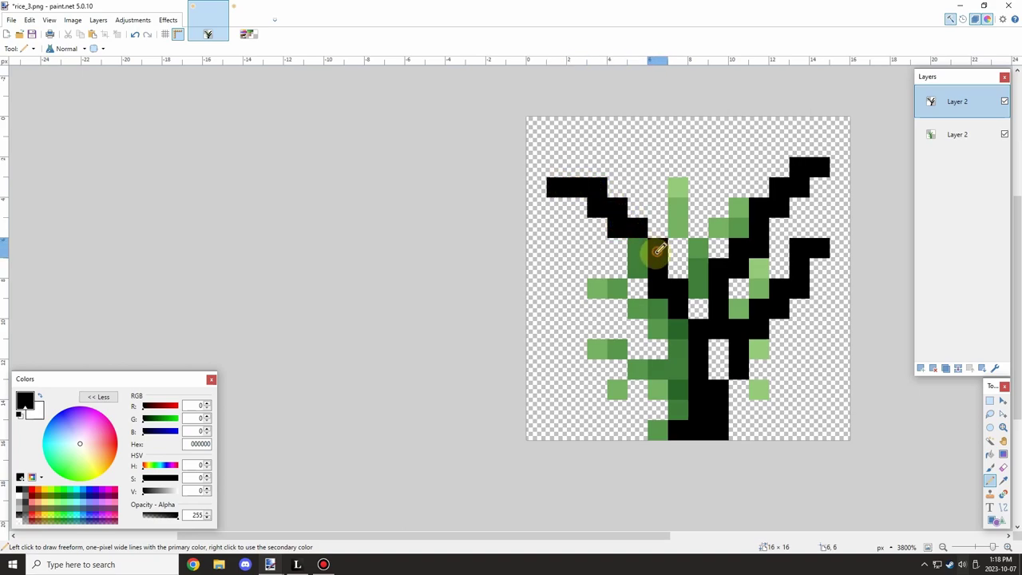
Try black middle left branches, replacing the doubled branch with a single one whose tip droops.
mouse_move(684, 360)
mouse_down()
mouse_move(653, 400)
mouse_move(676, 406)
mouse_move(665, 404)
mouse_move(675, 369)
mouse_move(686, 402)
mouse_move(684, 378)
mouse_move(556, 288)
mouse_up()
key(ctrl+z)
mouse_move(633, 295)
mouse_down()
mouse_move(577, 235)
mouse_move(551, 247)
mouse_up()
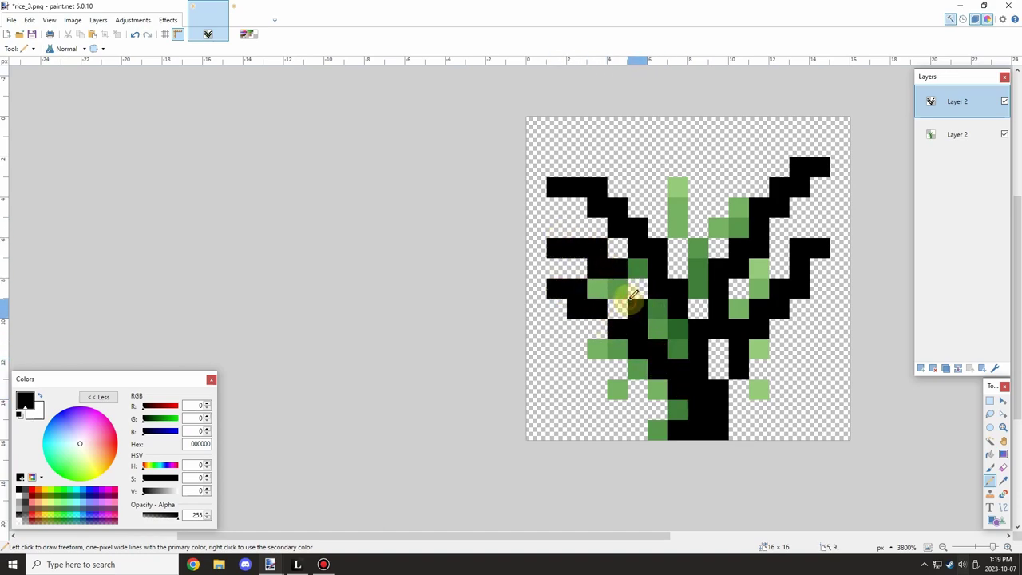
drag(637, 389, 596, 389)
key(ctrl+z)
key(ctrl+z)
key(ctrl+z)
key(ctrl+z)
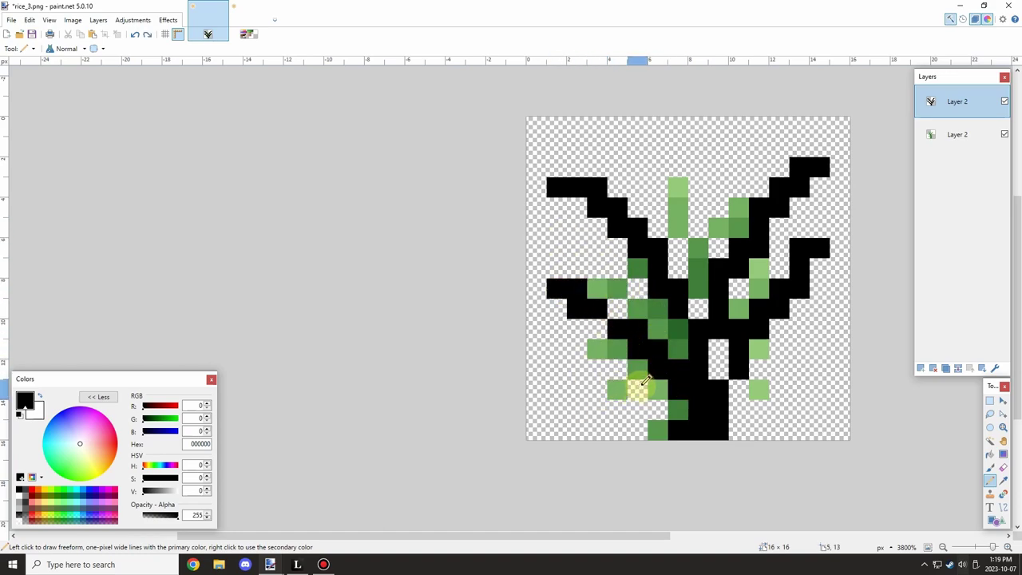
drag(611, 310, 574, 304)
key(ctrl+z)
key(ctrl+z)
mouse_move(674, 372)
mouse_down()
mouse_move(624, 321)
mouse_move(557, 309)
mouse_move(557, 327)
mouse_up()
Try several shapes for the black lower right branch and add a short vertical piece above its tip.
mouse_move(692, 389)
mouse_down()
mouse_move(780, 394)
mouse_move(822, 419)
mouse_move(803, 387)
mouse_up()
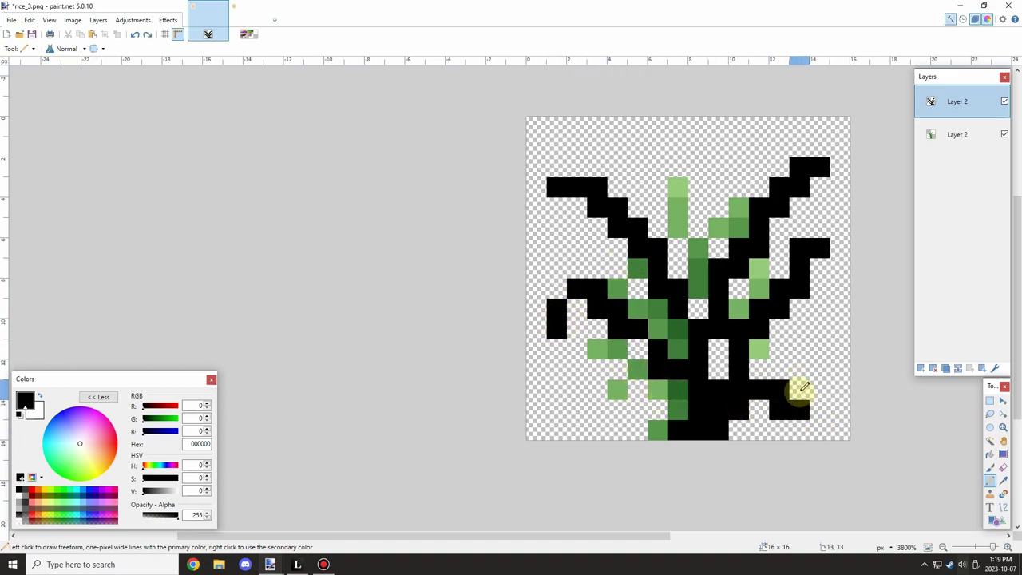
key(ctrl+z)
key(ctrl+z)
click(740, 427)
mouse_move(741, 392)
mouse_down()
mouse_move(769, 389)
mouse_move(816, 429)
mouse_up()
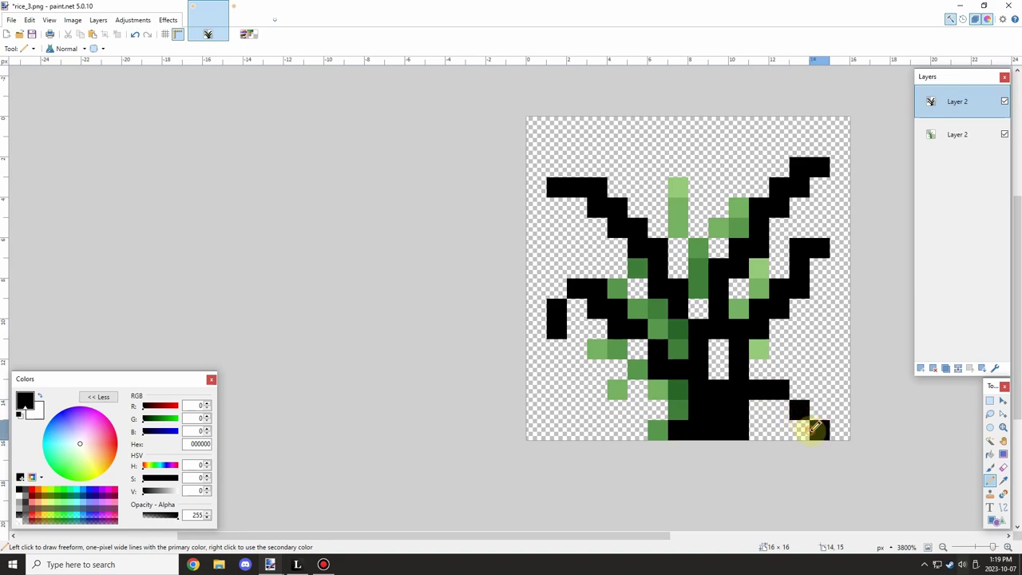
key(ctrl+z)
key(ctrl+z)
mouse_move(752, 410)
mouse_down()
mouse_move(798, 402)
mouse_move(821, 412)
mouse_up()
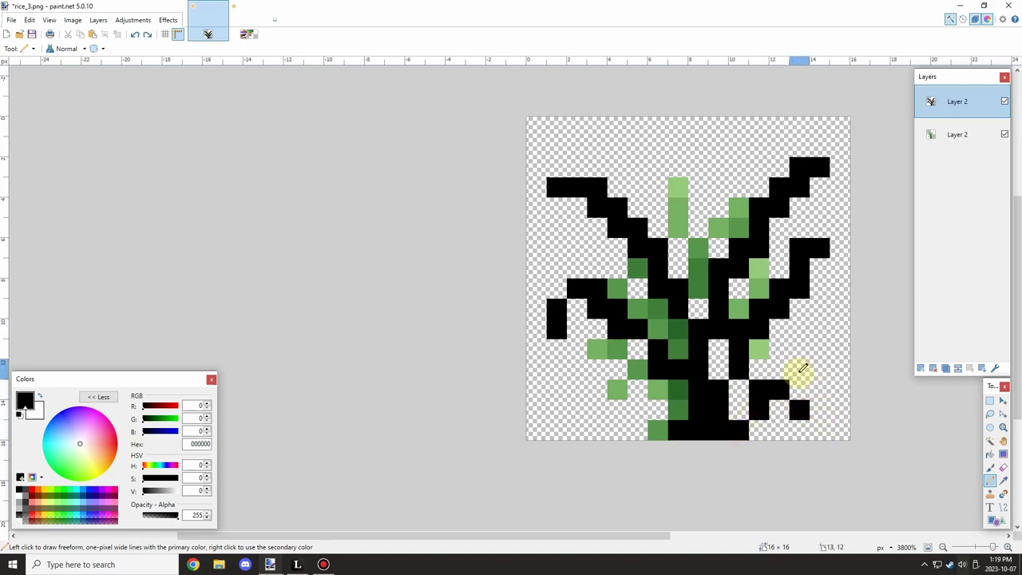
drag(798, 373, 801, 348)
Try a short drooping black branch at the lower left of the stem, with a separate pixel as its tip.
mouse_move(648, 422)
mouse_down()
mouse_move(605, 375)
mouse_move(553, 376)
mouse_move(649, 426)
mouse_move(657, 411)
mouse_move(624, 425)
mouse_move(674, 431)
mouse_move(623, 396)
mouse_move(583, 425)
mouse_move(596, 391)
mouse_up()
key(ctrl+z)
key(ctrl+z)
key(ctrl+z)
drag(577, 411, 577, 422)
key(ctrl+z)
click(578, 412)
scroll(675, 351, down, 1)
scroll(674, 351, up, 1)
Try filling the gaps in the black stem and adding a central shoot that bends to the right.
click(671, 353)
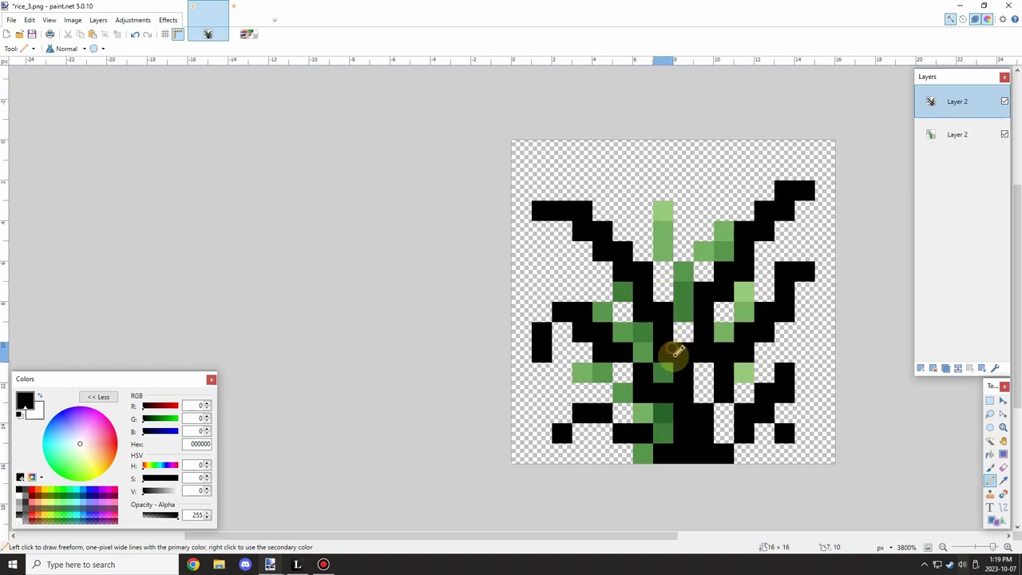
click(695, 388)
drag(668, 418, 663, 441)
scroll(693, 412, down, 5)
scroll(694, 410, up, 4)
drag(667, 290, 695, 188)
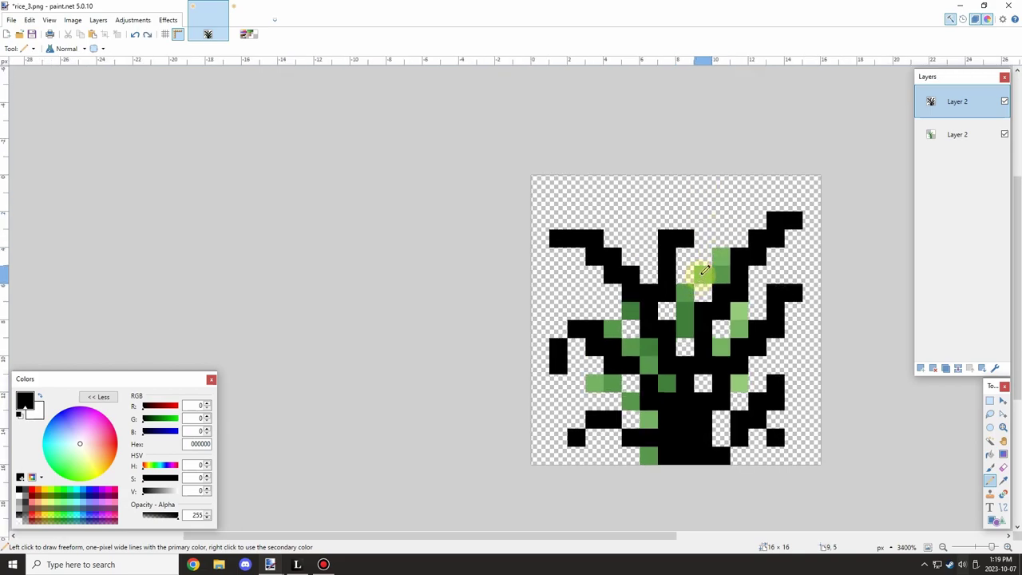
Clear the whole black sketch from the upper layer.
key(ctrl+z)
key(ctrl+a)
key(Delete)
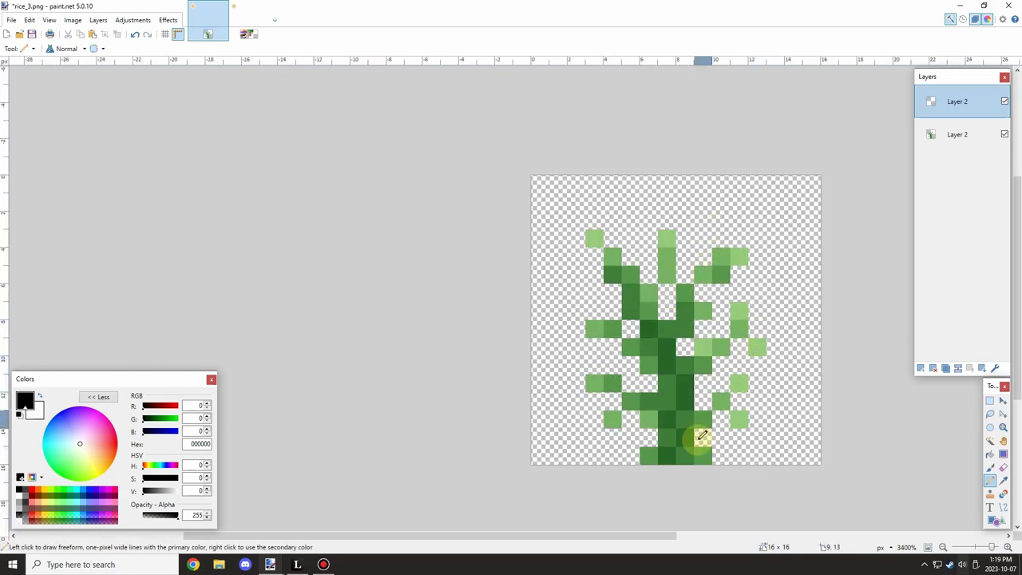
Sketch a black stem with one tall branch reaching the canvas's upper edge and a shorter branch on the right.
mouse_move(685, 458)
mouse_down()
mouse_move(677, 300)
mouse_move(660, 307)
mouse_move(630, 227)
mouse_move(687, 305)
mouse_move(740, 180)
mouse_up()
key(ctrl+z)
drag(684, 458, 757, 328)
drag(758, 317, 776, 259)
key(ctrl+z)
drag(718, 368, 702, 257)
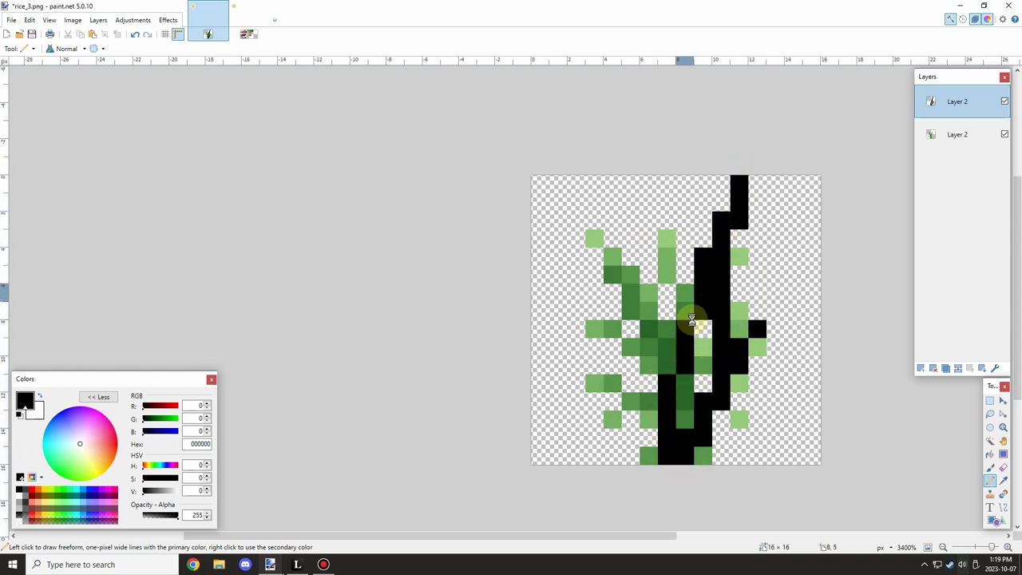
Try several black branches rising to the upper left of the stem, and undo them.
key(ctrl+z)
drag(703, 351, 597, 240)
key(ctrl+z)
mouse_move(710, 344)
mouse_down()
mouse_move(691, 315)
mouse_move(573, 292)
mouse_up()
key(ctrl+z)
mouse_move(649, 454)
mouse_down()
mouse_move(632, 430)
mouse_move(617, 357)
mouse_move(575, 308)
mouse_up()
key(ctrl+z)
drag(641, 363, 692, 231)
key(ctrl+z)
key(ctrl+z)
key(ctrl+z)
key(ctrl+z)
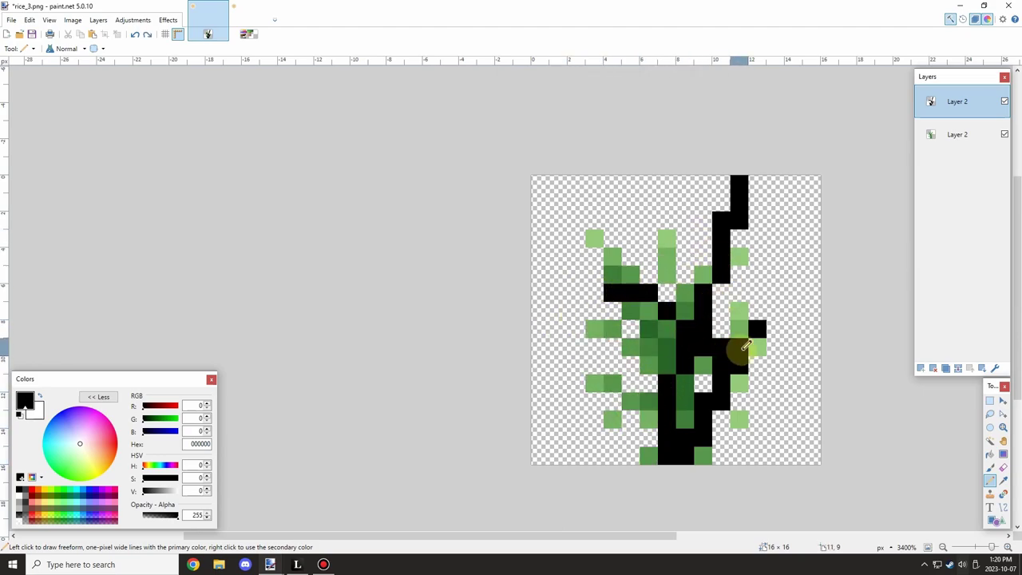
key(ctrl+z)
Extend the middle right branch to an outer tip in black and try a low branch beneath it.
drag(770, 295, 750, 342)
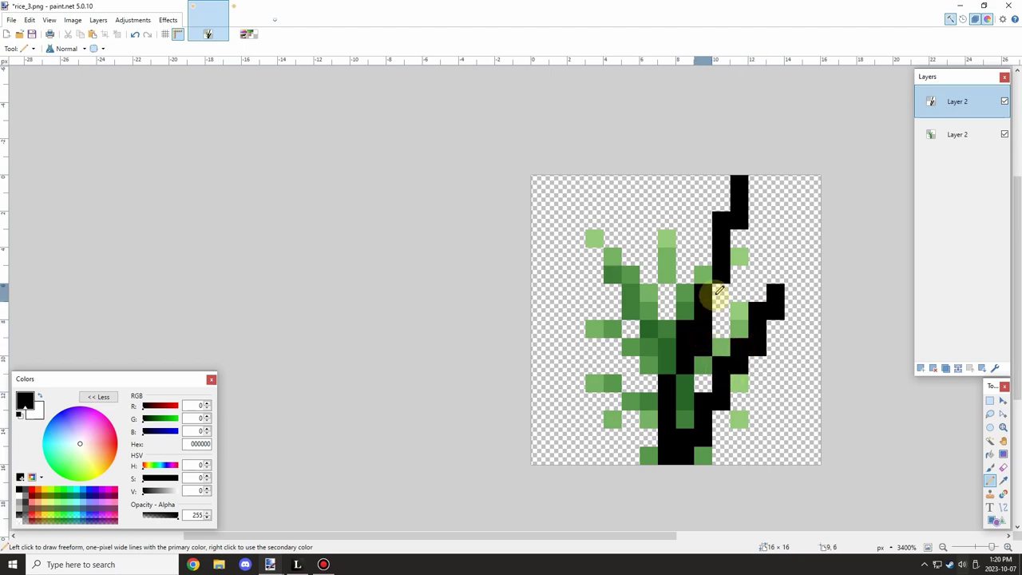
mouse_move(700, 452)
mouse_down()
mouse_move(786, 401)
mouse_move(764, 407)
mouse_move(791, 385)
mouse_up()
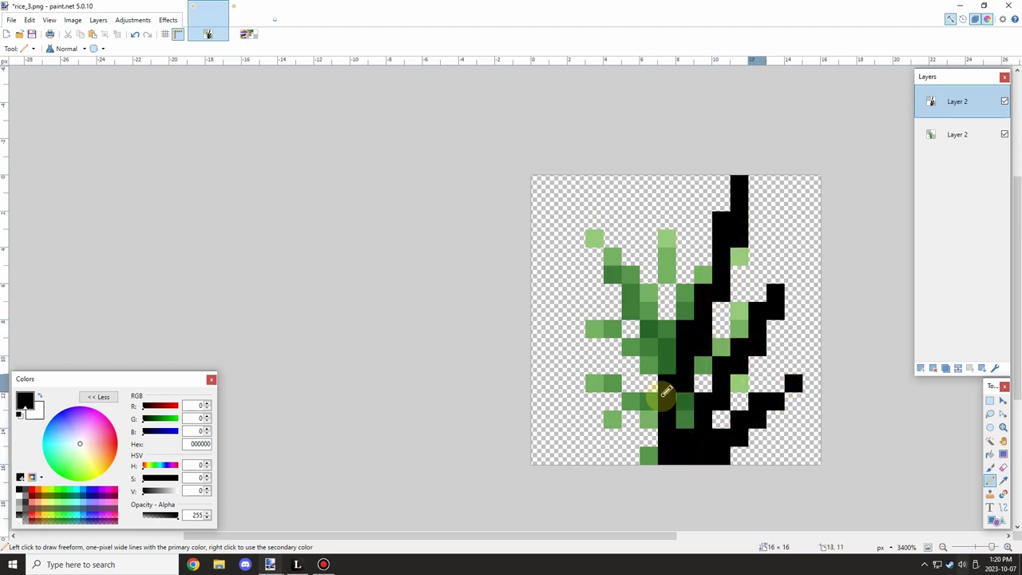
key(ctrl+z)
Draw a tall black branch on the stem's left side and try a short central offshoot from it.
mouse_move(684, 421)
mouse_down()
mouse_move(681, 378)
mouse_move(631, 274)
mouse_move(669, 313)
mouse_up()
key(ctrl+z)
drag(666, 273, 667, 221)
key(ctrl+z)
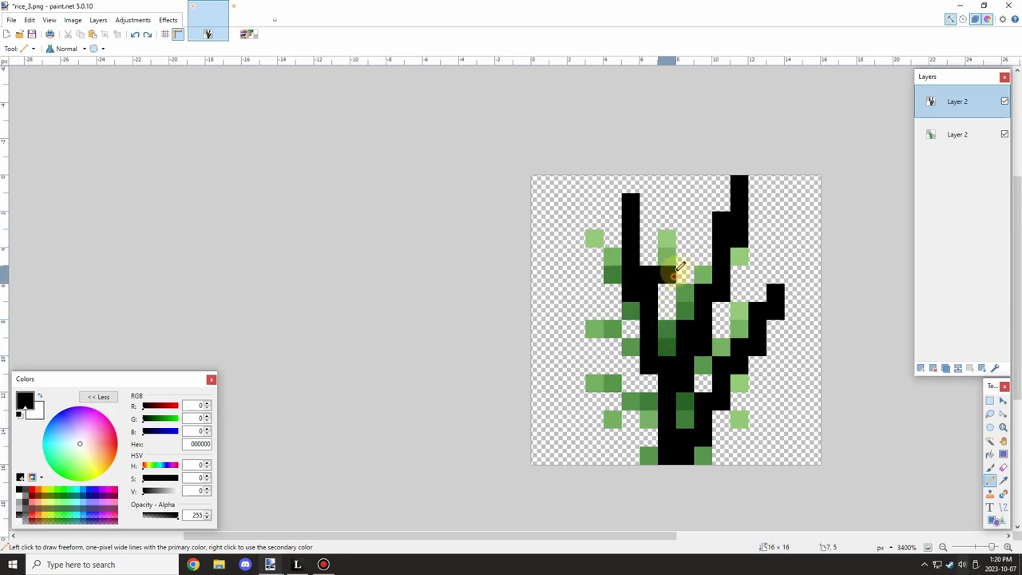
drag(672, 275, 707, 228)
key(ctrl+z)
Add an outer upper left branch and a middle left branch in black, each ending in a diagonal tip pixel.
mouse_move(625, 340)
mouse_down()
mouse_move(562, 283)
mouse_move(582, 291)
mouse_move(575, 223)
mouse_up()
key(ctrl+z)
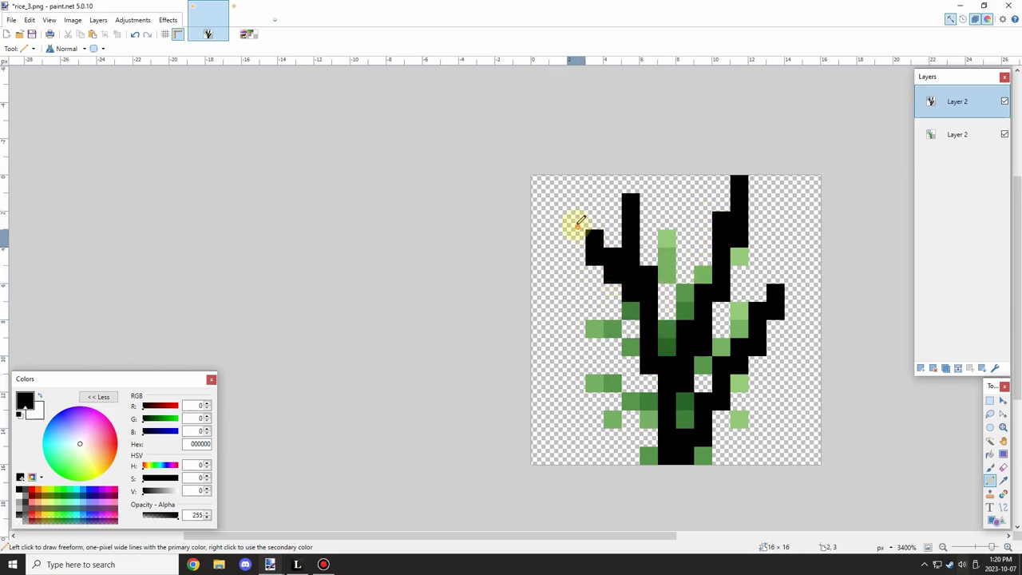
drag(634, 361, 575, 308)
key(ctrl+z)
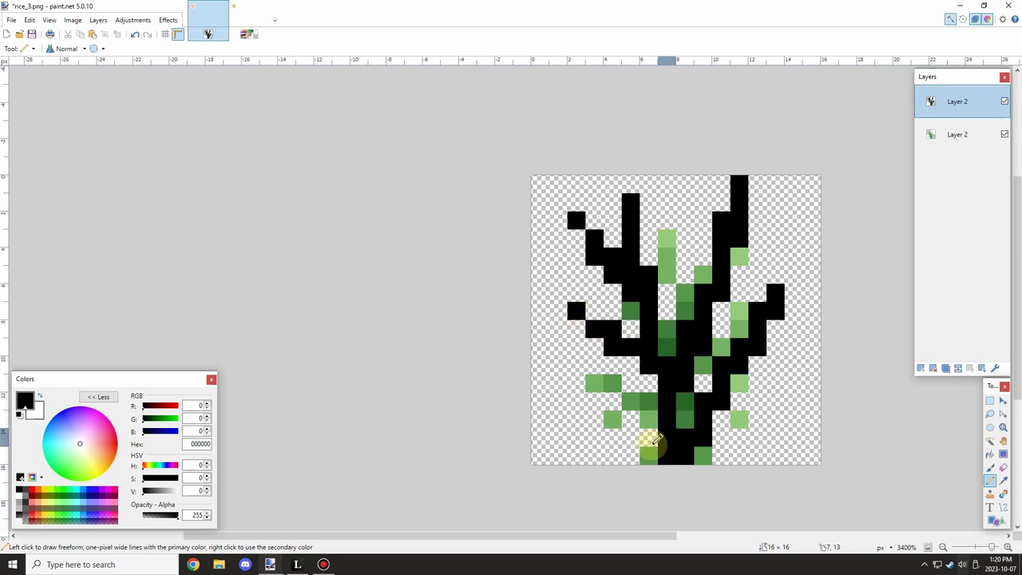
Draw a black lower left branch with a drooping tip and widen the base of the stem.
mouse_move(650, 438)
mouse_down()
mouse_move(600, 385)
mouse_move(639, 453)
mouse_move(653, 381)
mouse_move(680, 407)
mouse_move(679, 421)
mouse_move(618, 459)
mouse_move(592, 398)
mouse_move(582, 412)
mouse_move(741, 412)
mouse_move(739, 399)
mouse_move(765, 416)
mouse_move(743, 408)
mouse_move(773, 434)
mouse_up()
key(ctrl+z)
click(577, 402)
key(ctrl+z)
key(ctrl+z)
Draw a short drooping black branch at the lower right and thicken its outer end by a pixel.
drag(738, 405, 759, 433)
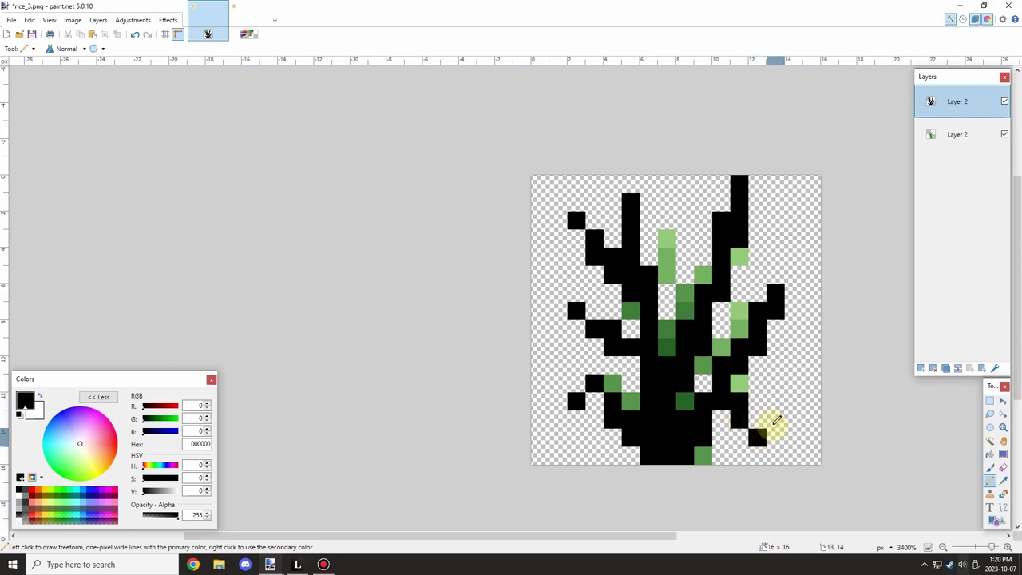
scroll(772, 424, down, 2)
scroll(756, 407, up, 2)
scroll(755, 408, down, 1)
click(757, 419)
scroll(762, 439, down, 3)
scroll(681, 405, up, 3)
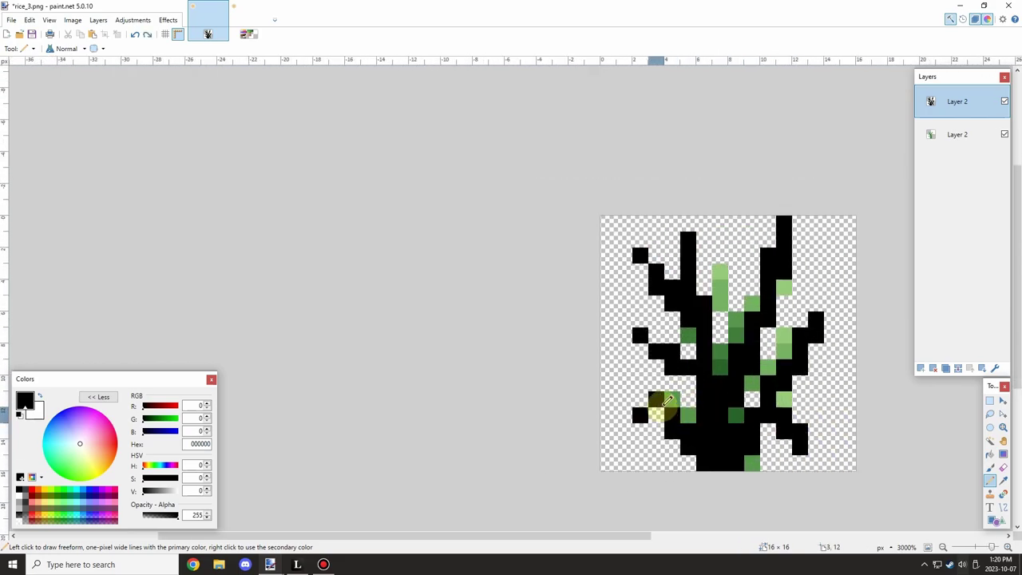
Undo the extra tip pixels on the lower left branch and reshape its tip in black to bend downward.
scroll(675, 401, down, 2)
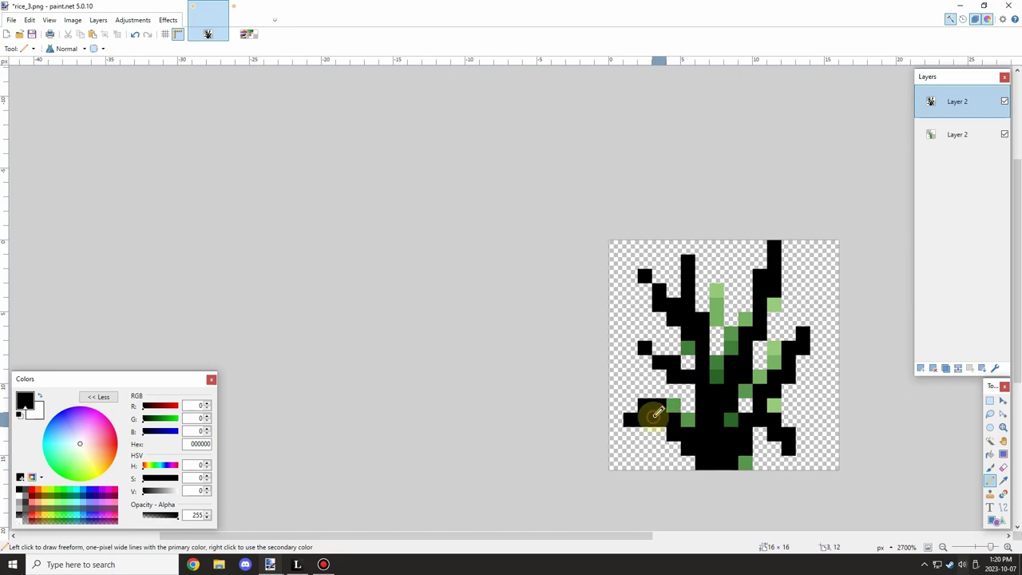
scroll(702, 392, up, 2)
key(ctrl+z)
key(ctrl+z)
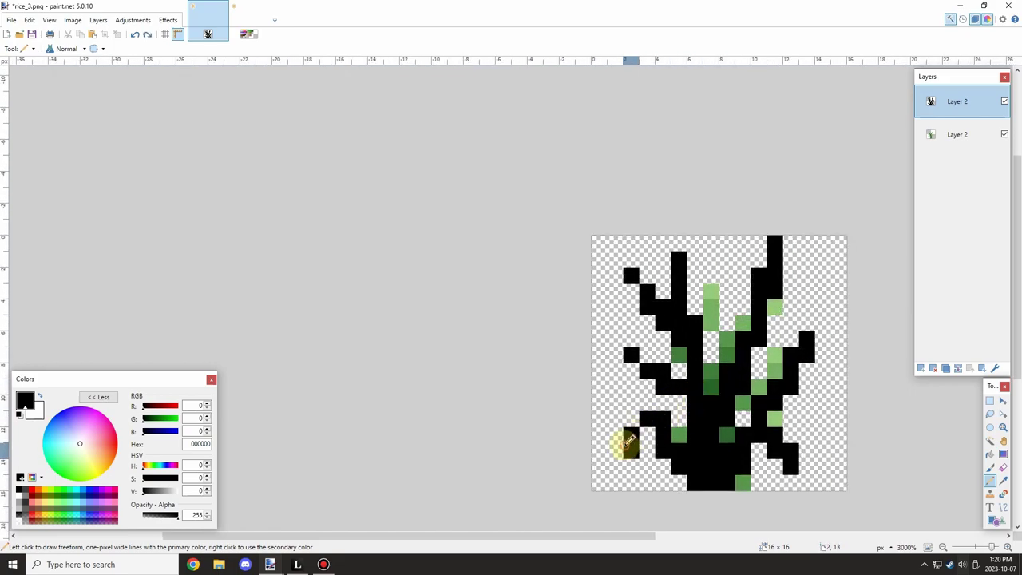
Add a short black central shoot and delete surplus pixels at the tips of the upper right and upper left branches.
key(ctrl+z)
scroll(743, 325, down, 1)
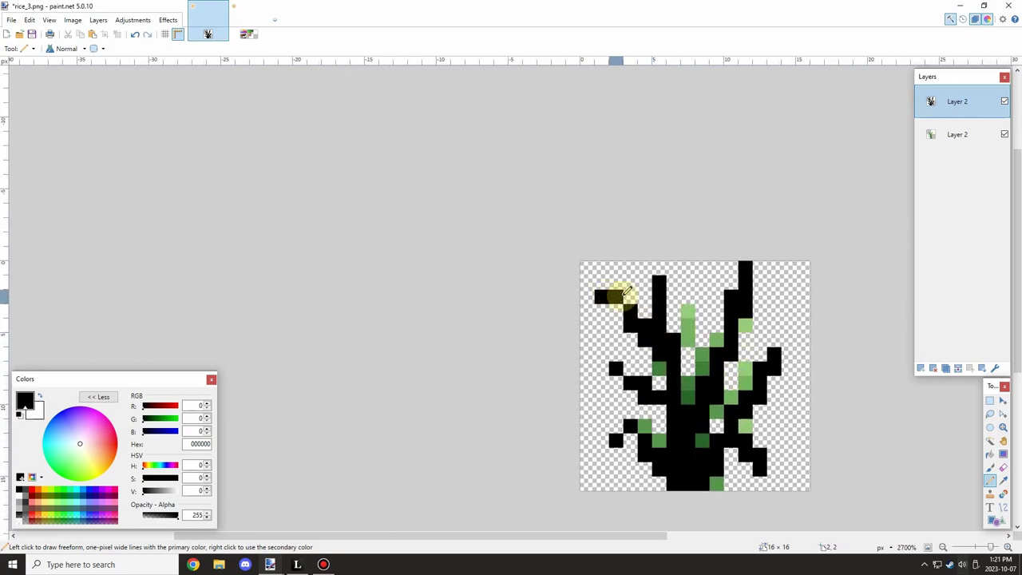
mouse_move(693, 334)
mouse_down()
mouse_move(688, 290)
mouse_move(743, 289)
mouse_move(745, 269)
mouse_move(732, 297)
mouse_up()
click(989, 399)
key(Delete)
key(Delete)
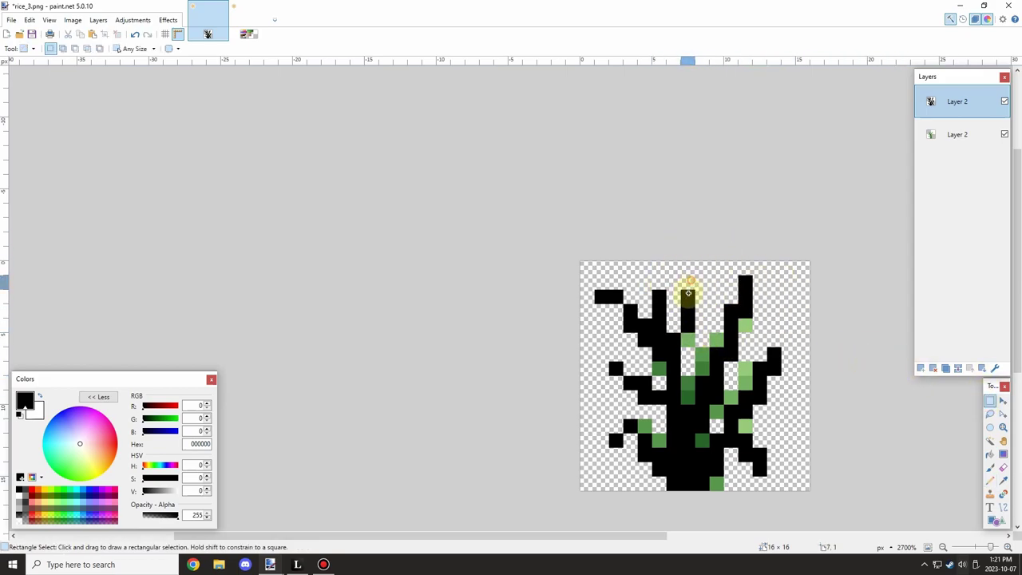
drag(629, 321, 627, 345)
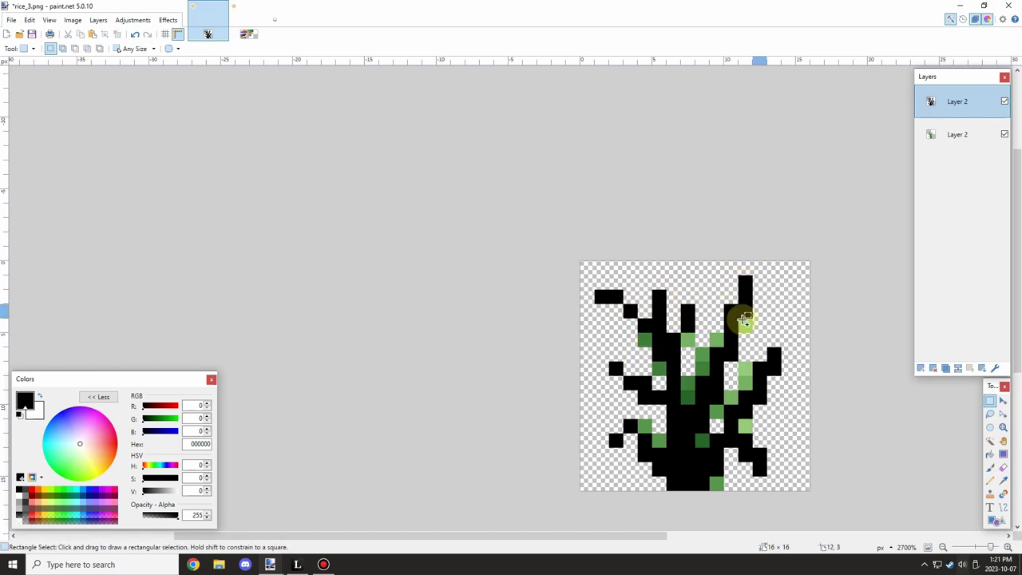
Remove stray pixels beside the lower stem and widen the bottom row of the base in black on both sides.
ctrl+scroll(718, 352, up, 3)
mouse_move(566, 440)
mouse_down()
mouse_move(606, 463)
mouse_move(587, 474)
mouse_up()
key(ctrl+z)
key(ctrl+z)
key(ctrl+z)
key(Delete)
click(991, 481)
click(585, 477)
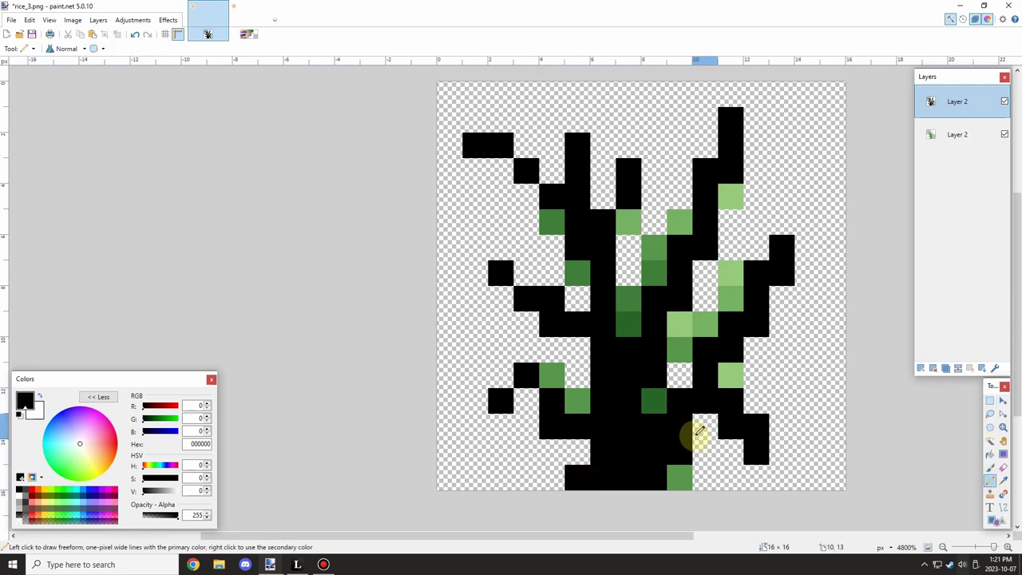
drag(678, 480, 707, 482)
Bend the upper left and central shoots to the right in black and add side pixels to the left and right branches.
ctrl+scroll(677, 439, down, 5)
ctrl+scroll(675, 425, up, 2)
ctrl+scroll(672, 415, up, 1)
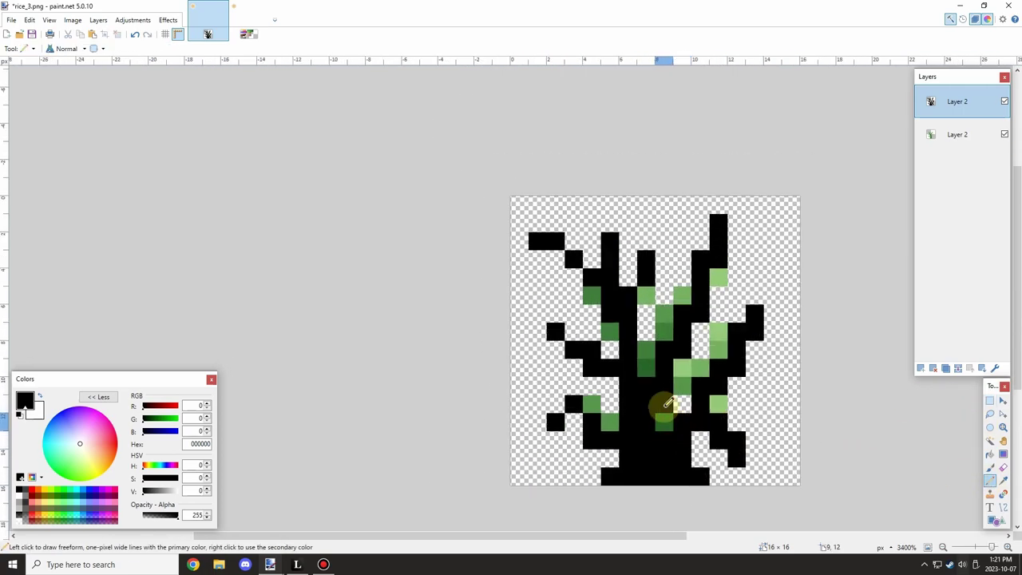
ctrl+scroll(667, 405, down, 2)
ctrl+scroll(687, 348, up, 3)
click(641, 324)
ctrl+scroll(645, 311, down, 3)
ctrl+scroll(666, 279, up, 1)
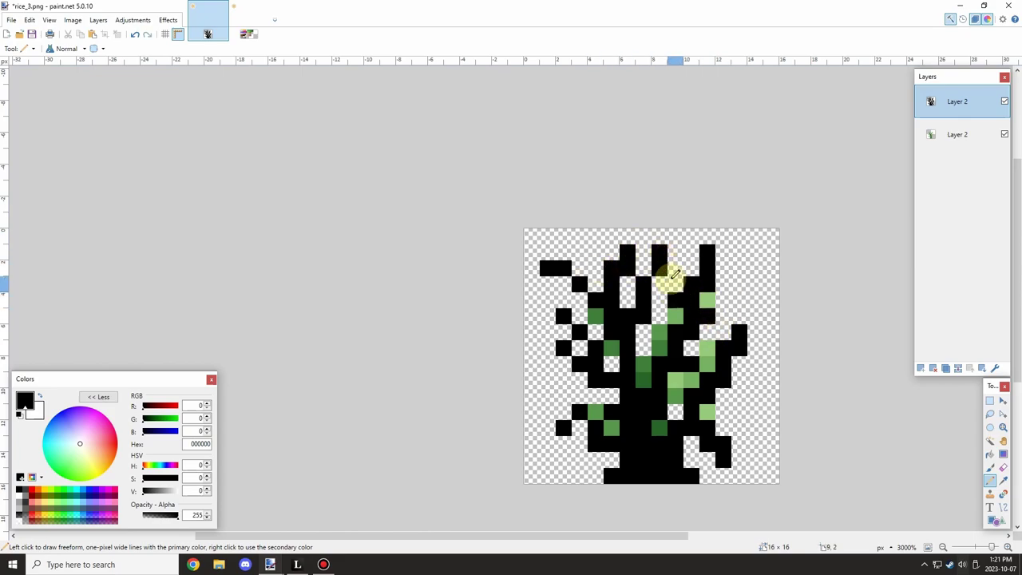
ctrl+scroll(696, 270, down, 3)
ctrl+scroll(697, 271, up, 4)
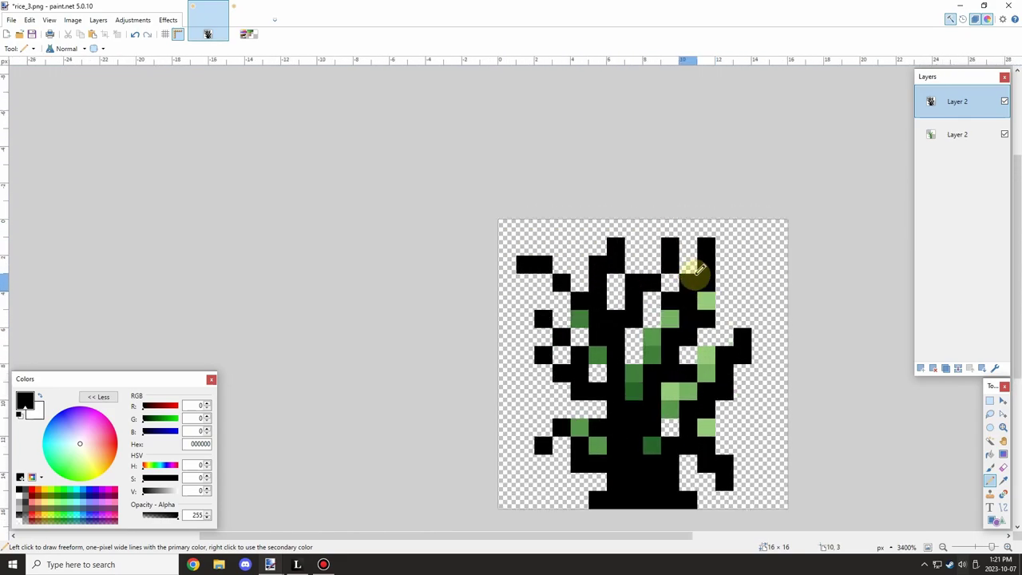
ctrl+scroll(697, 279, down, 3)
ctrl+scroll(699, 286, up, 2)
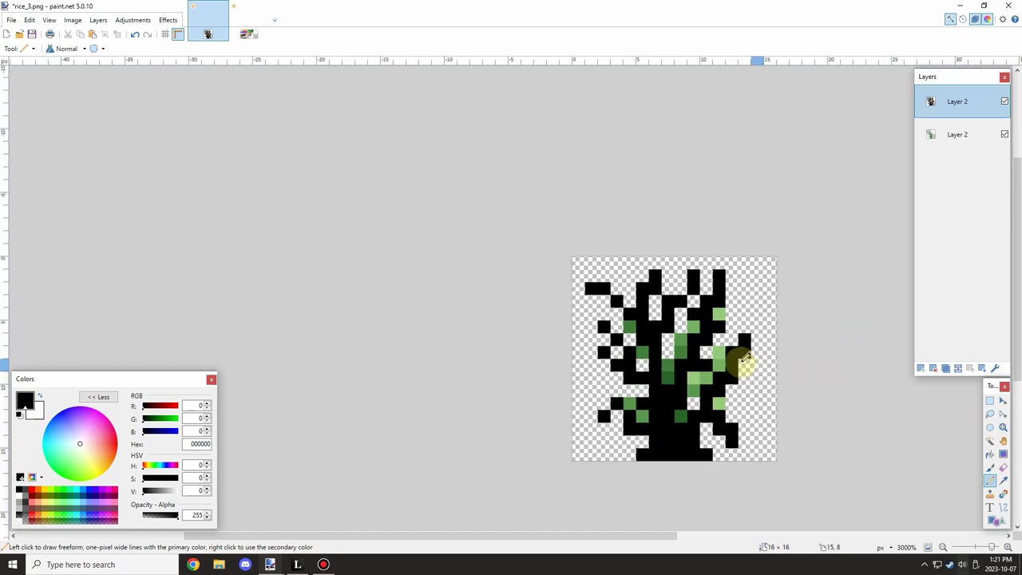
scroll(738, 359, up, 3)
scroll(684, 375, down, 1)
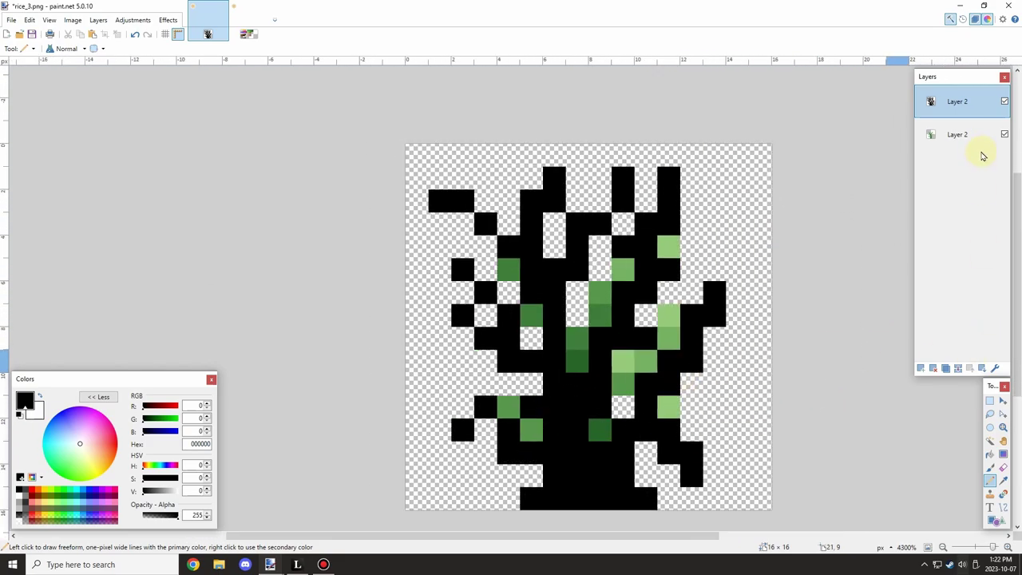
Sample the dark green 286628 from the lower layer, hide that layer, and make the black sketch layer active without a selection.
click(958, 134)
mouse_move(958, 134)
mouse_down()
mouse_move(950, 104)
mouse_move(963, 103)
mouse_up()
click(1003, 481)
click(595, 414)
key(ctrl+a)
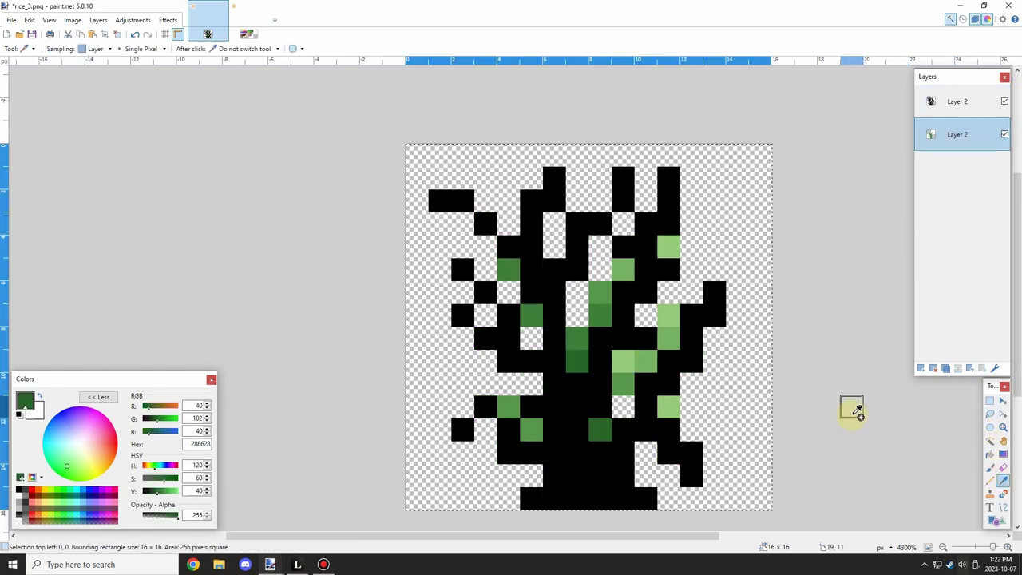
click(1004, 134)
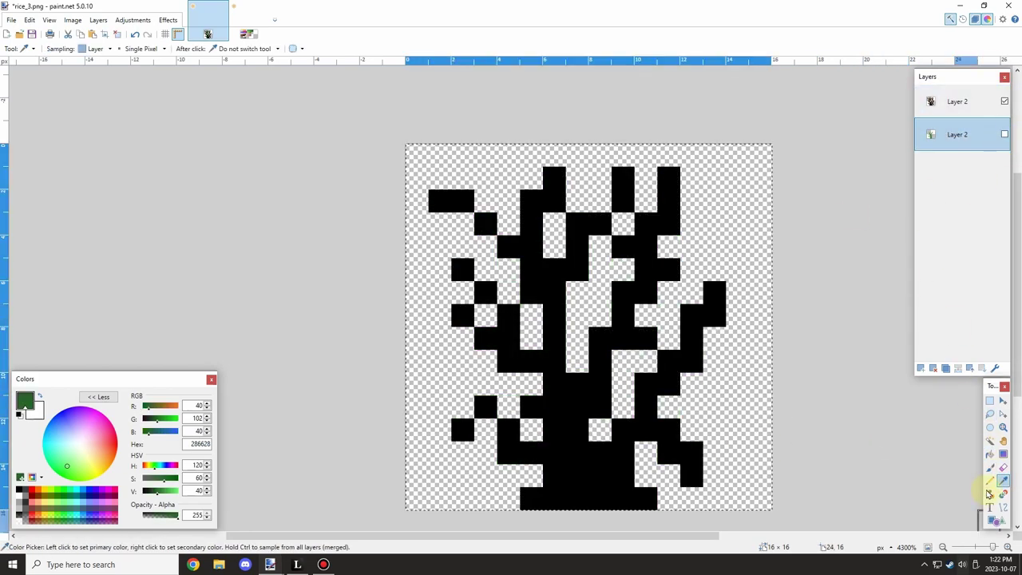
click(990, 480)
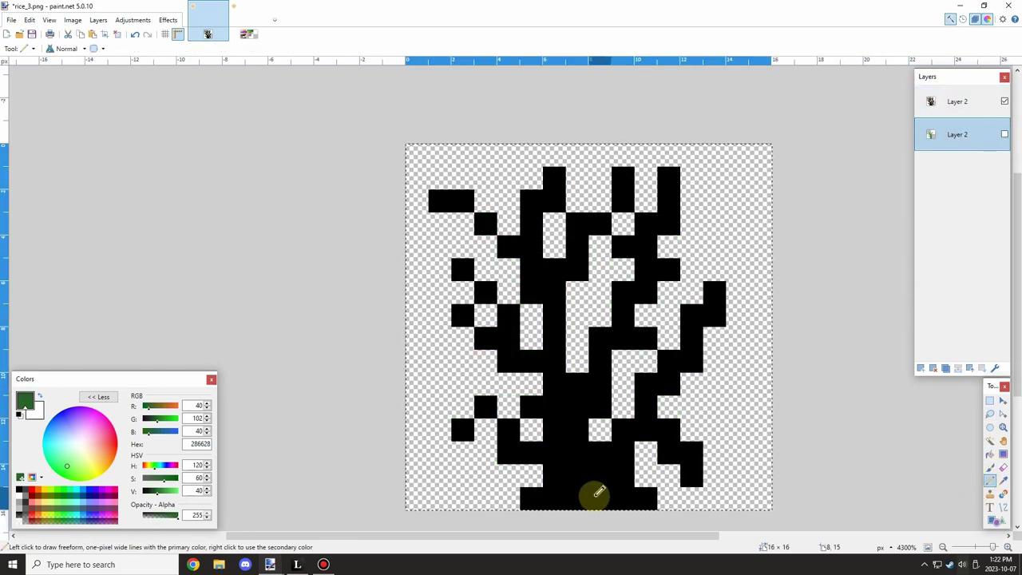
click(939, 99)
key(ctrl+d)
click(568, 451)
mouse_move(575, 495)
mouse_down()
mouse_move(571, 433)
mouse_move(540, 504)
mouse_move(545, 463)
mouse_up()
key(ctrl+z)
key(ctrl+z)
click(551, 502)
key(ctrl+z)
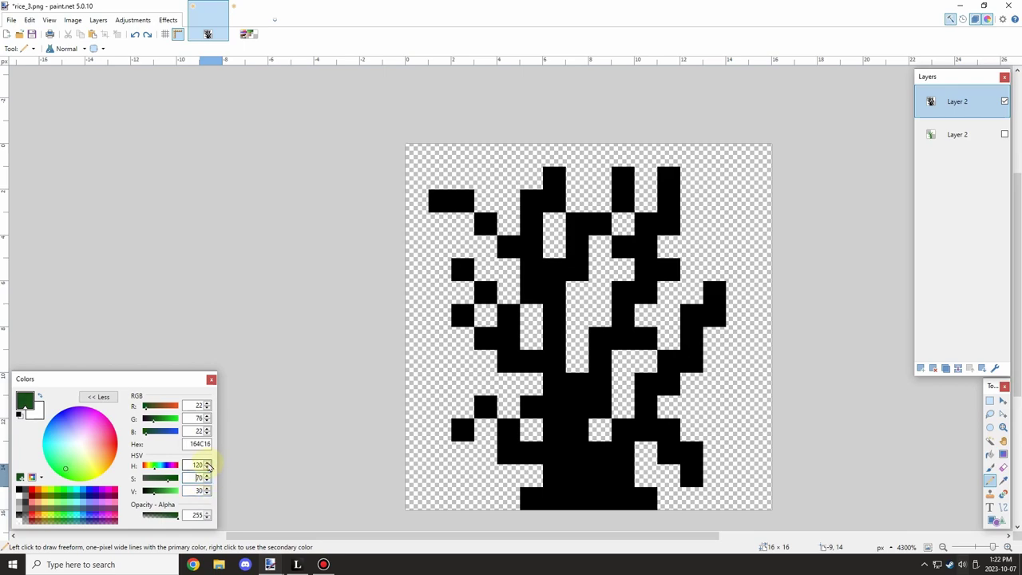
Paint the central stem, its inner right fork and the outer right branch in dark green 164C1B.
mouse_move(533, 496)
mouse_down()
mouse_move(572, 494)
mouse_move(554, 286)
mouse_move(594, 414)
mouse_move(558, 390)
mouse_move(596, 388)
mouse_move(620, 336)
mouse_move(575, 415)
mouse_move(627, 317)
mouse_up()
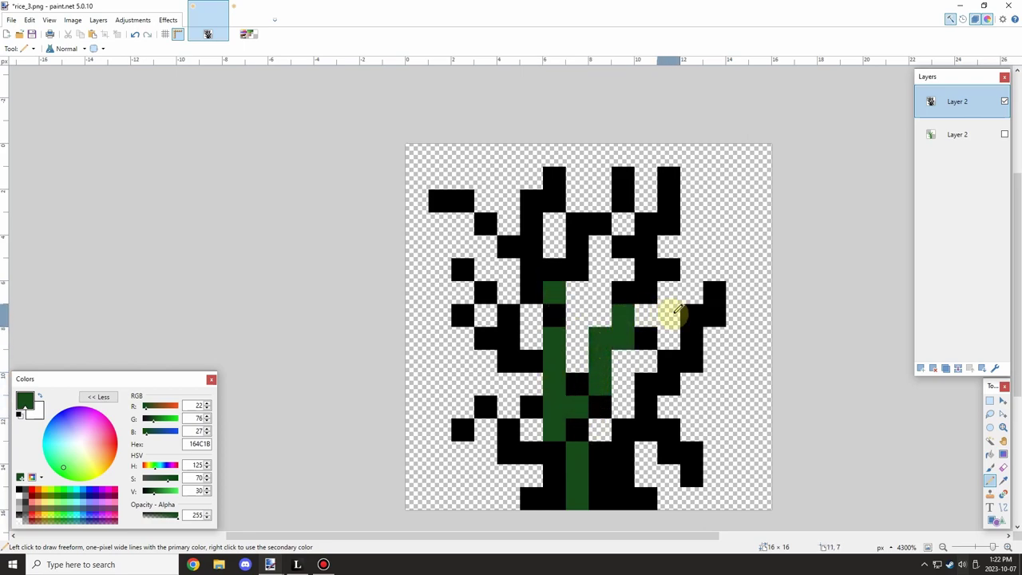
drag(598, 493, 622, 472)
key(ctrl+z)
click(599, 495)
click(617, 461)
drag(631, 433, 689, 354)
scroll(689, 353, up, 1)
key(ctrl+z)
Paint the lower left, middle left and upper left branches in dark green 164C1B along their inner pixels.
click(579, 469)
click(589, 480)
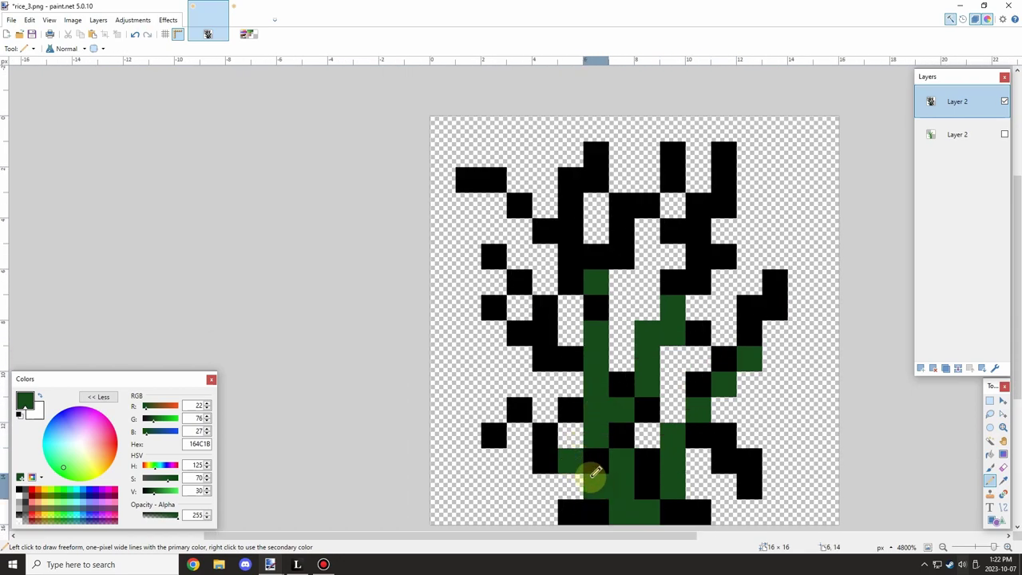
click(541, 458)
click(570, 351)
click(546, 338)
scroll(589, 359, down, 5)
scroll(622, 313, up, 5)
mouse_move(544, 316)
mouse_down()
mouse_move(536, 288)
mouse_move(541, 261)
mouse_up()
Carry the dark green 164C1B up into the central shoot and the upper right branch.
click(593, 316)
scroll(659, 316, down, 2)
scroll(683, 321, up, 3)
click(662, 339)
click(660, 310)
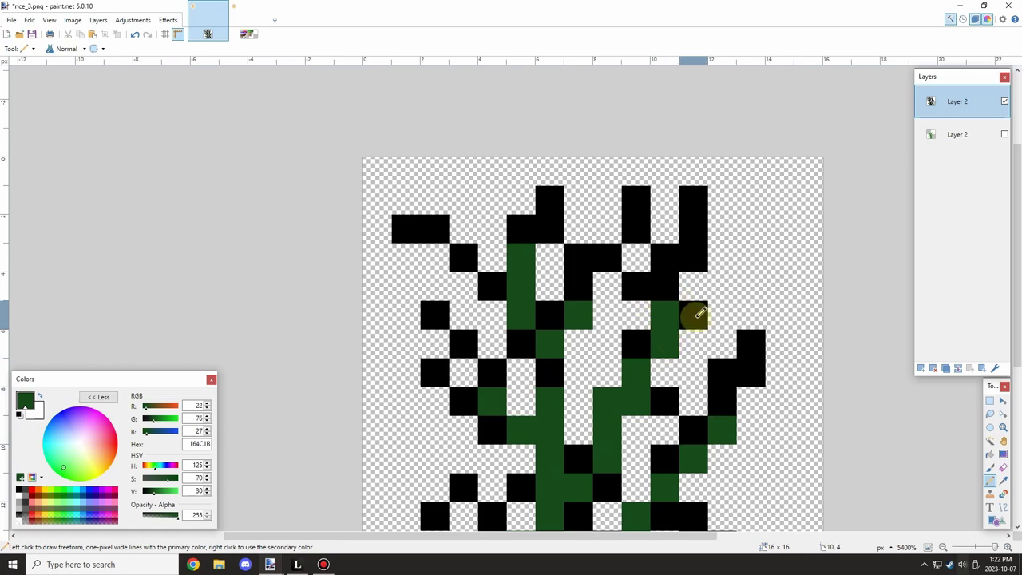
scroll(706, 331, down, 6)
scroll(684, 387, up, 2)
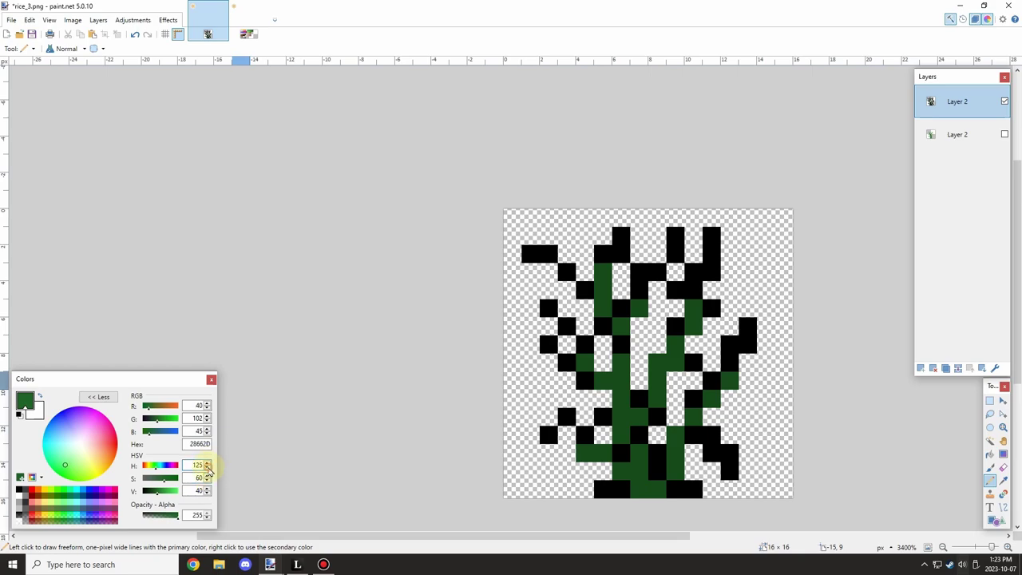
Set the colour to green 286628 and paint highlights on the lower left branches, the lower right branch and the ends of the base.
click(207, 469)
scroll(606, 439, up, 2)
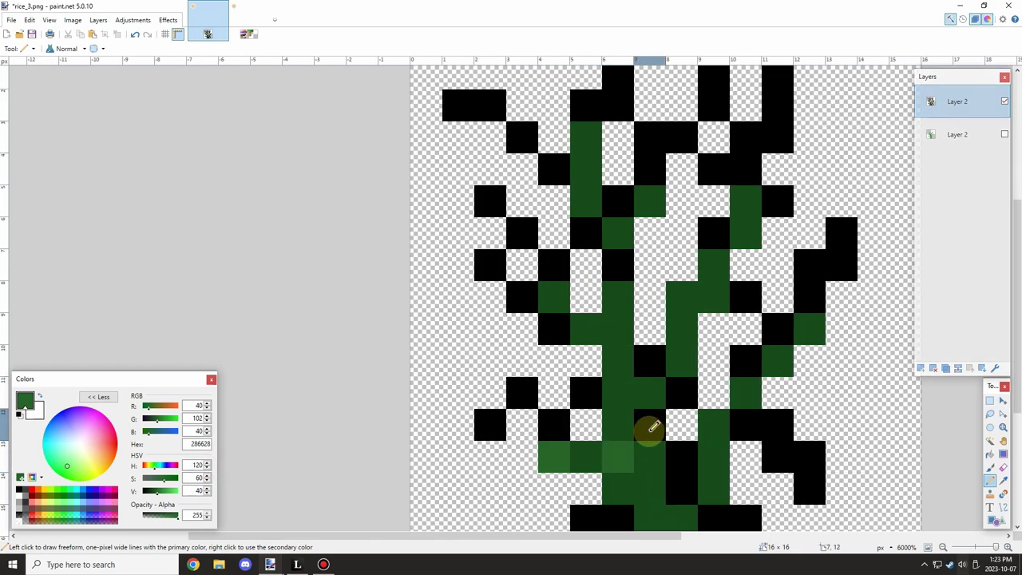
click(585, 402)
scroll(594, 407, down, 3)
scroll(626, 435, up, 2)
click(554, 467)
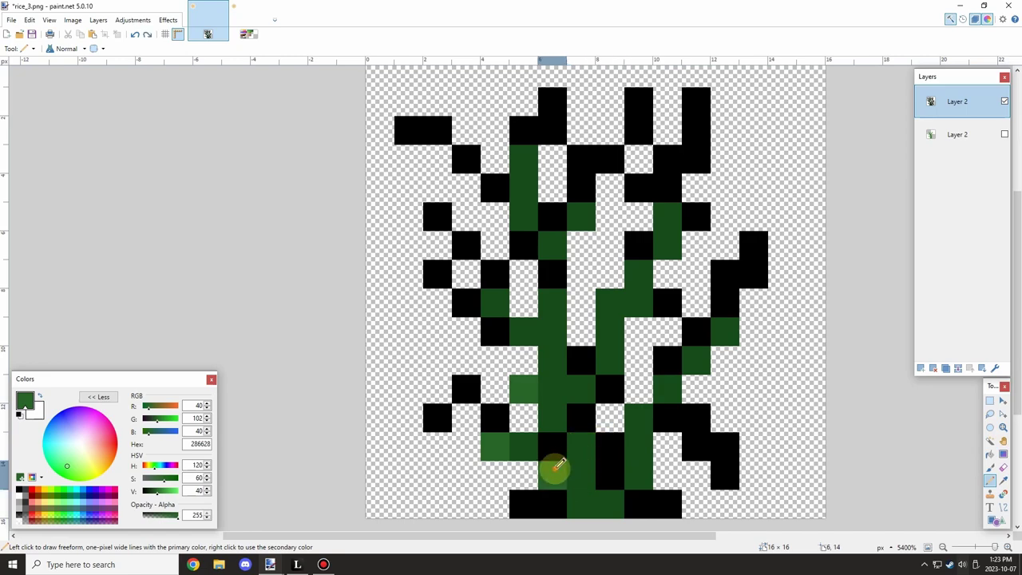
click(525, 450)
scroll(580, 453, down, 2)
mouse_move(580, 453)
mouse_down()
mouse_move(631, 486)
mouse_move(561, 456)
mouse_move(552, 491)
mouse_move(639, 489)
mouse_move(664, 429)
mouse_up()
scroll(679, 363, up, 2)
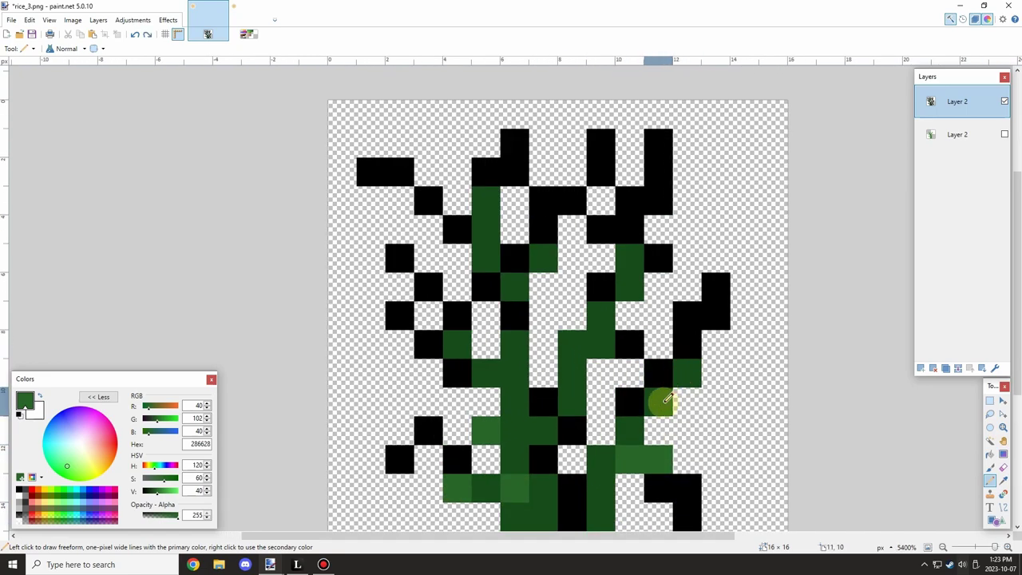
Repaint the upper right branch and the outer right branch in green 286628.
scroll(636, 347, down, 3)
scroll(631, 351, up, 3)
drag(642, 368, 678, 287)
scroll(674, 299, down, 3)
scroll(611, 307, up, 3)
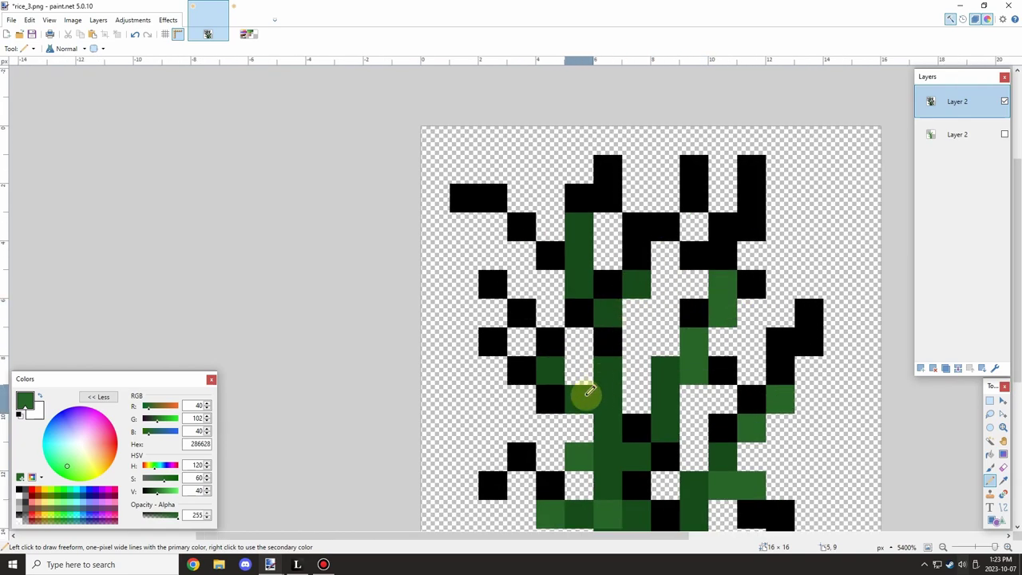
Repaint the middle left branch, the upper left branch and the upper central stem in green 286628.
drag(584, 396, 554, 377)
scroll(619, 345, down, 2)
scroll(621, 345, up, 1)
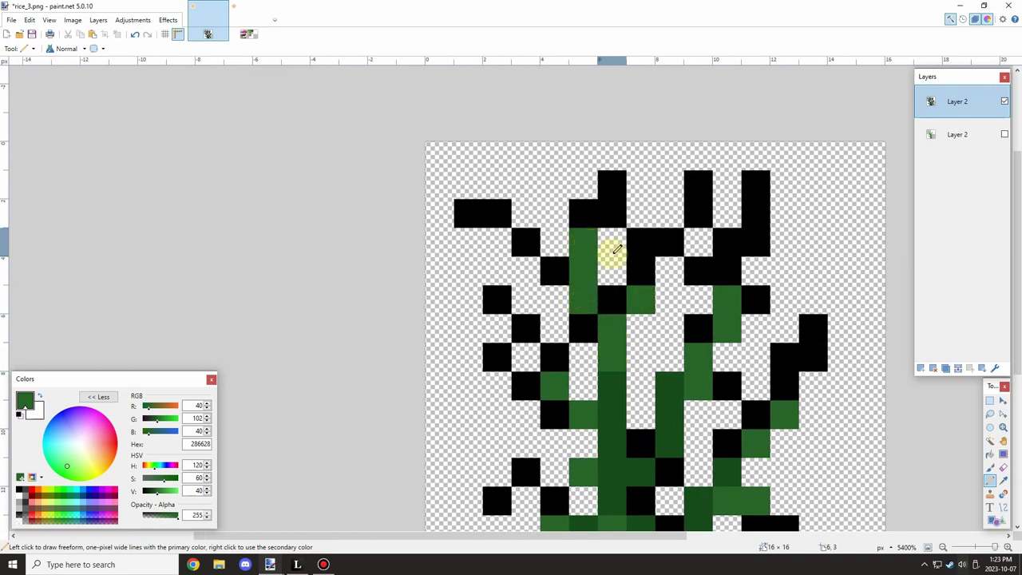
scroll(612, 255, down, 2)
scroll(674, 276, up, 2)
scroll(687, 262, down, 2)
scroll(675, 260, up, 2)
Recolour the top inner pixel of the middle left branch in green 286628.
click(511, 252)
scroll(551, 262, down, 2)
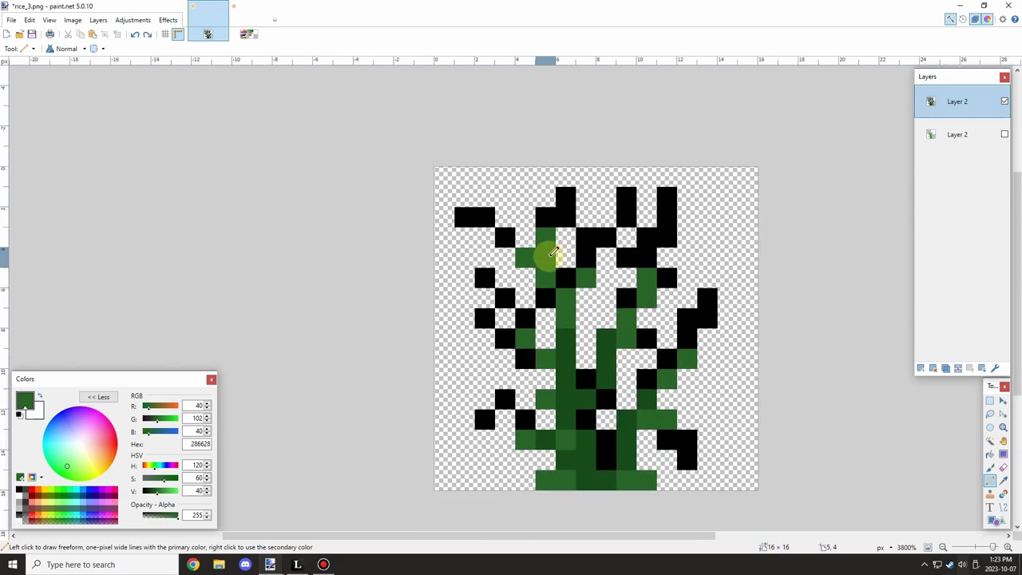
scroll(553, 253, up, 1)
click(524, 324)
scroll(493, 296, down, 3)
scroll(526, 335, up, 2)
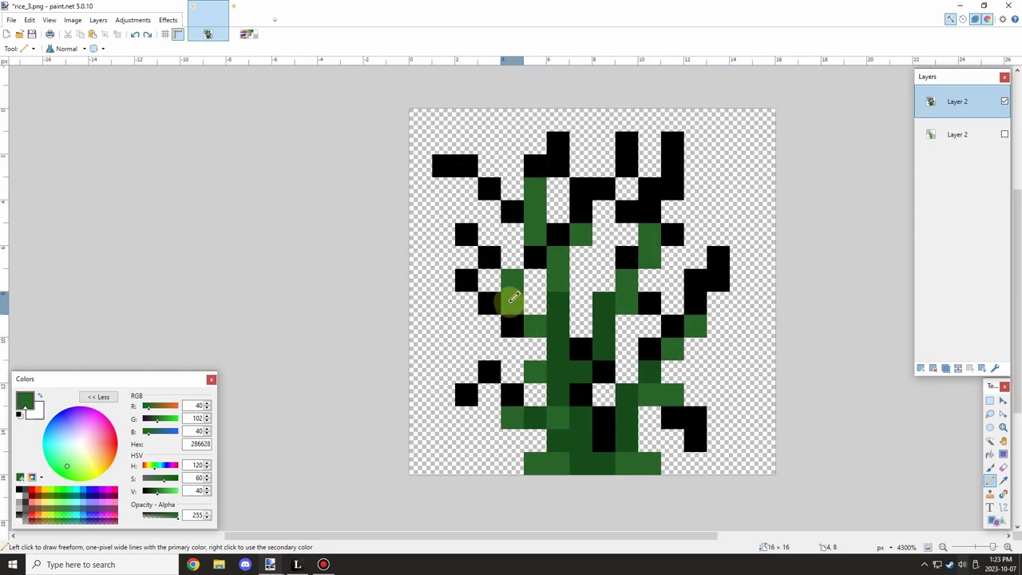
scroll(524, 301, down, 1)
scroll(550, 379, up, 1)
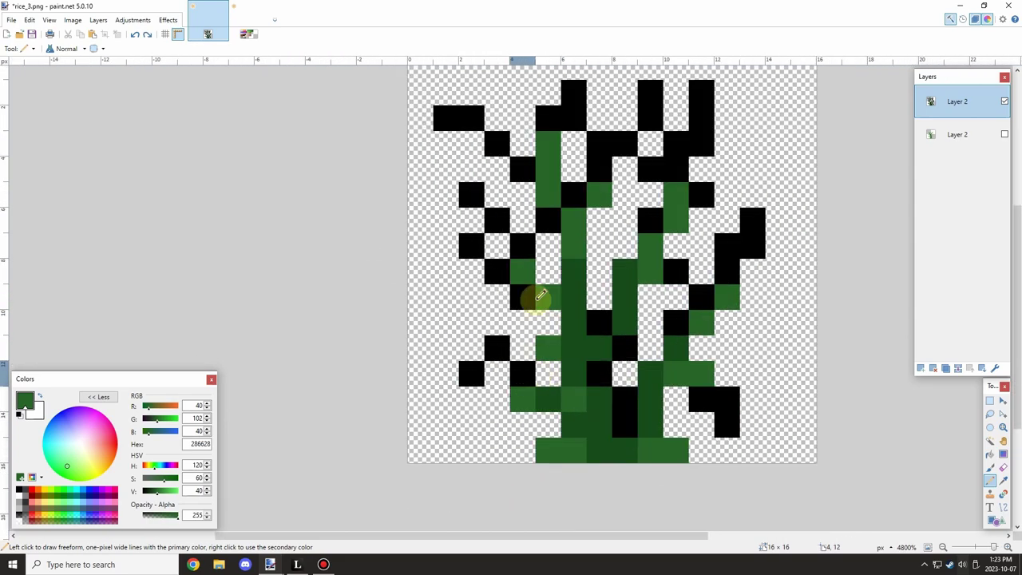
click(520, 244)
scroll(527, 243, down, 1)
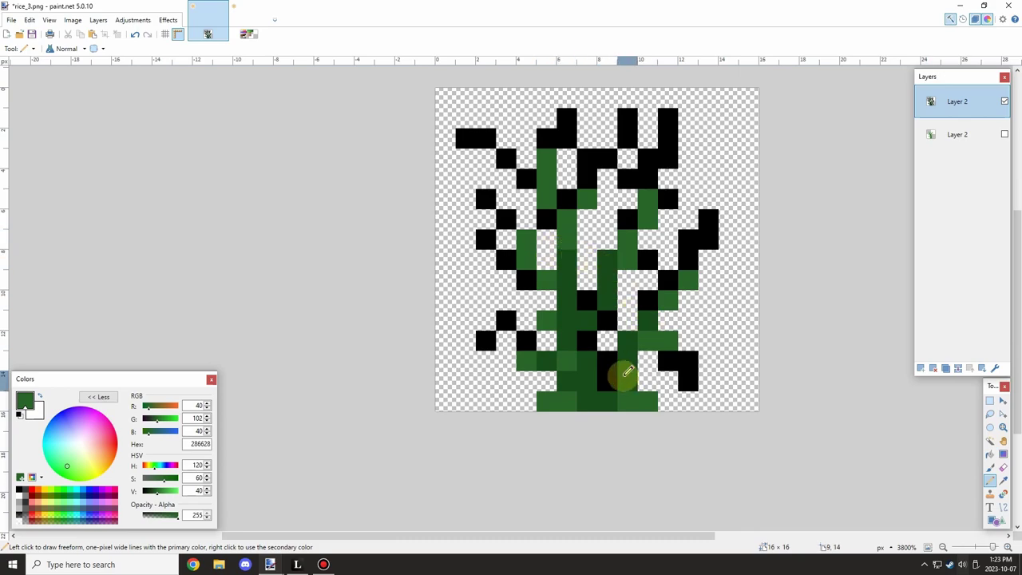
Replace the remaining black pixels inside the lower stem with green 286628.
drag(608, 380, 607, 363)
click(589, 341)
click(604, 322)
click(590, 301)
scroll(619, 311, down, 1)
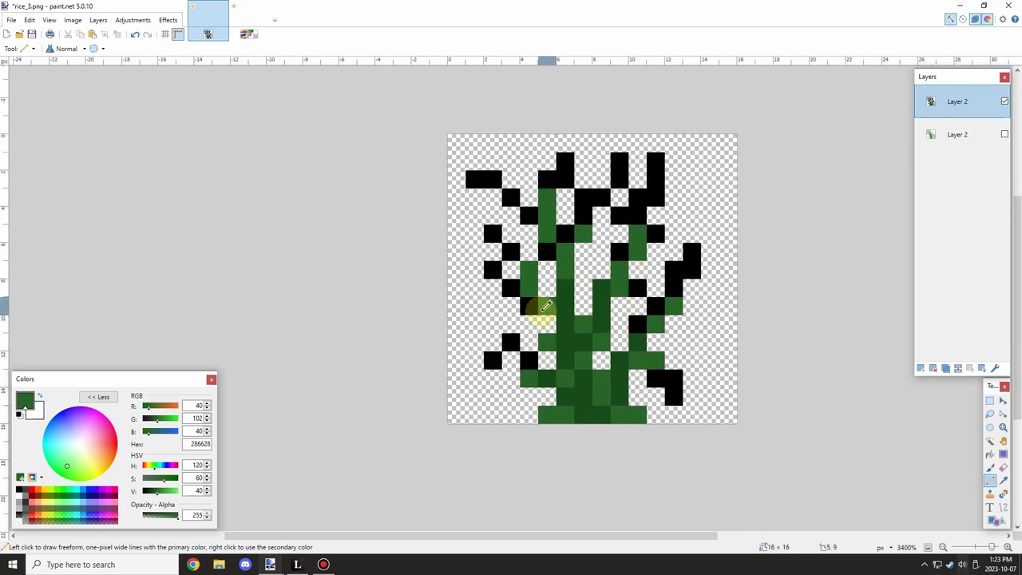
scroll(545, 306, up, 2)
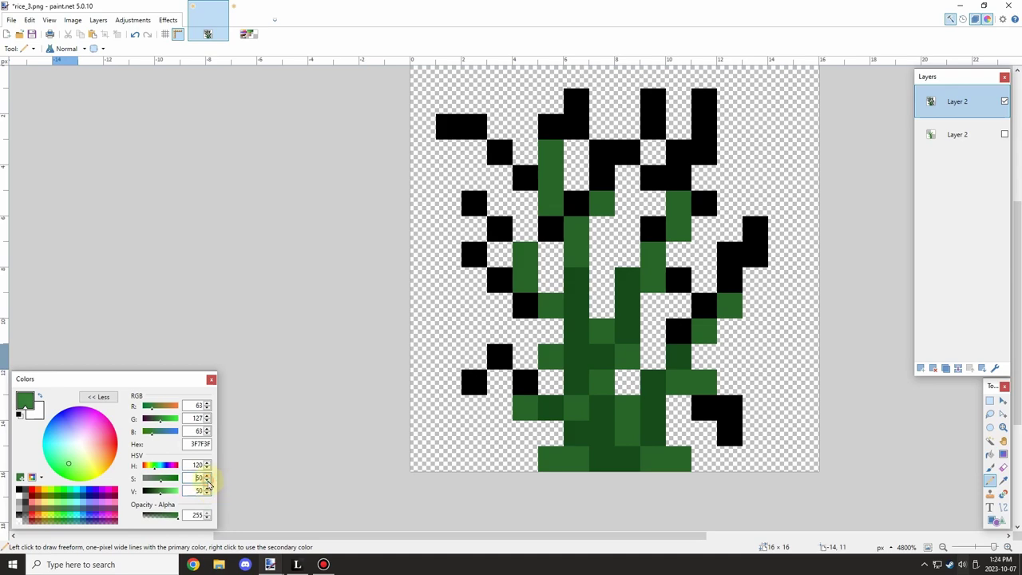
Set the colour to lighter green 457F3F and paint the outer pixels of the lower left, lower right and outer right branches.
click(208, 468)
drag(526, 384, 530, 401)
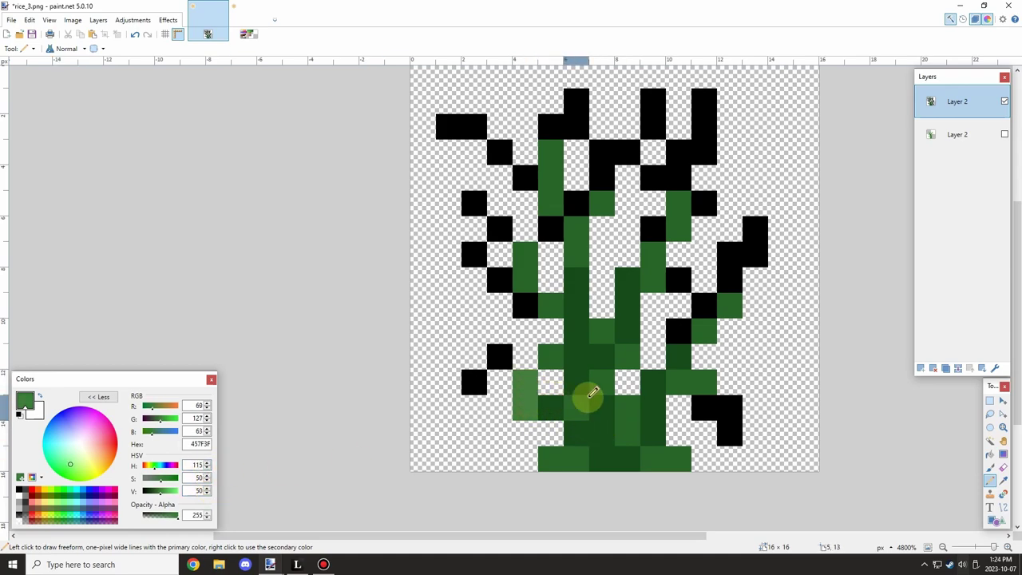
click(701, 383)
click(723, 398)
scroll(716, 382, down, 4)
scroll(696, 359, up, 4)
drag(661, 406, 710, 362)
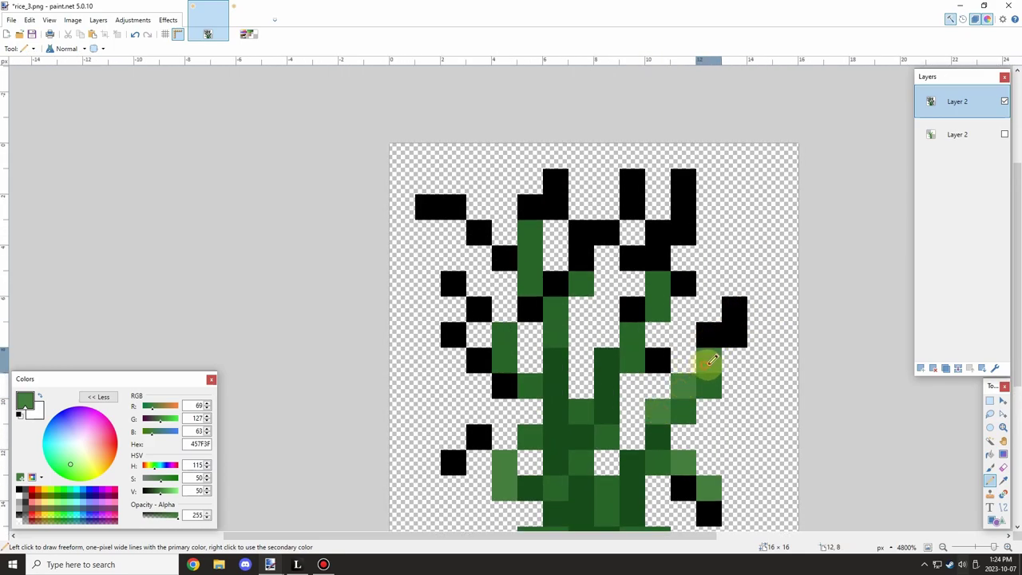
scroll(700, 349, down, 4)
scroll(700, 345, up, 2)
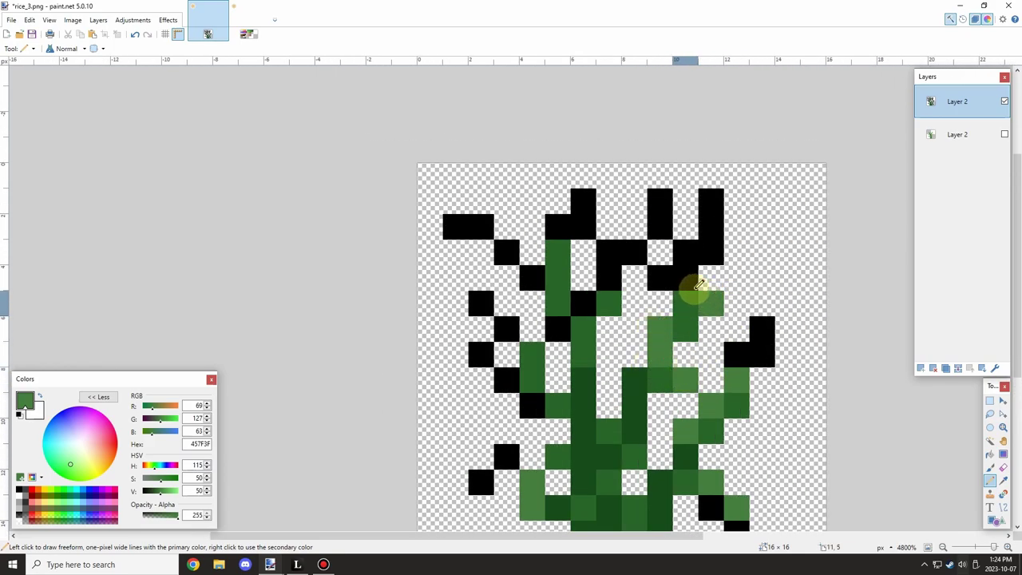
Paint the central shoot and the upper right branch in green 457F3F, undoing the pixels placed too far along the central tip.
drag(608, 277, 607, 256)
click(632, 251)
click(658, 229)
key(ctrl+z)
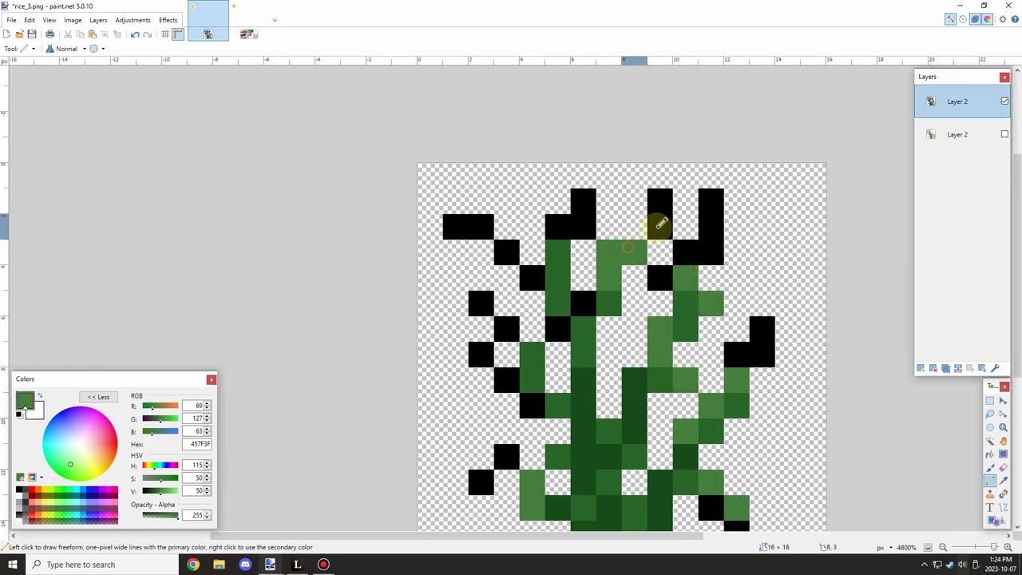
key(ctrl+z)
click(660, 271)
click(711, 252)
scroll(659, 277, down, 1)
scroll(634, 251, up, 2)
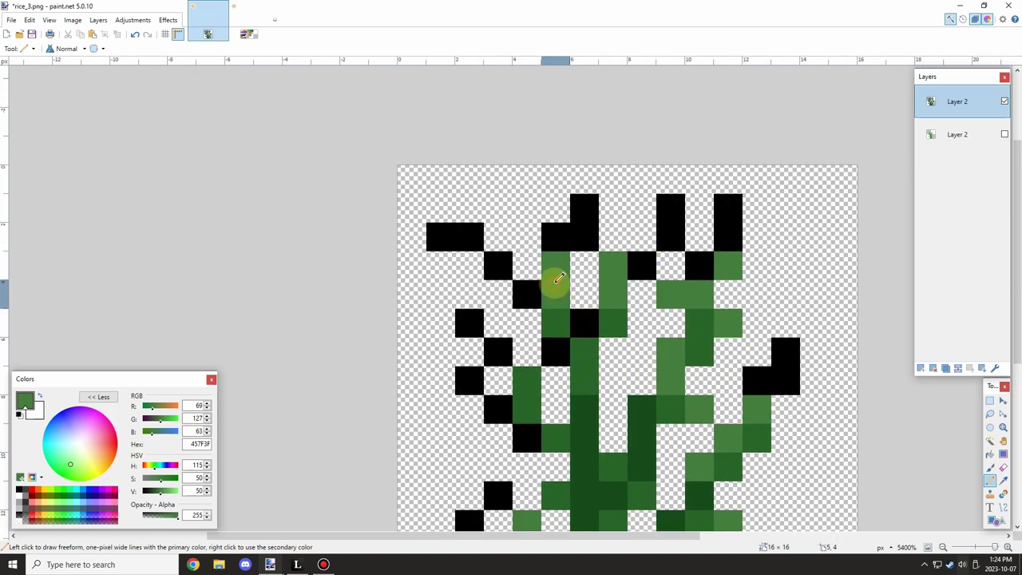
Paint the upper left branches and the black gaps at their junction with the stem in green 457F3F.
click(583, 227)
click(524, 301)
click(502, 268)
click(556, 343)
click(589, 319)
scroll(559, 347, down, 4)
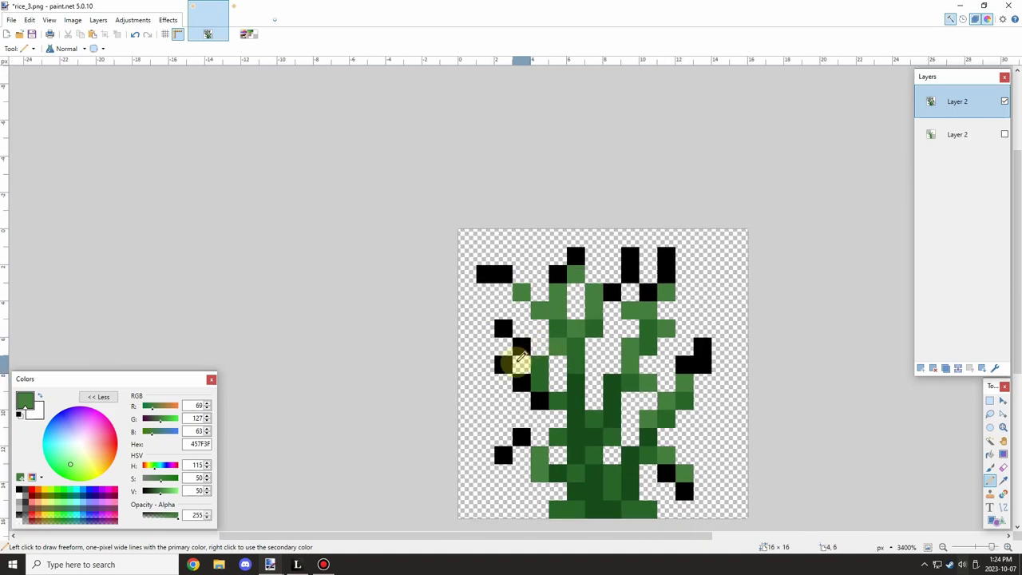
Undo the trial pixels on the middle left branch and recolour its two inner diagonal pixels in green 457F3F.
scroll(515, 361, up, 5)
click(496, 371)
click(534, 401)
click(558, 428)
key(ctrl+z)
key(ctrl+z)
key(ctrl+z)
click(559, 430)
click(526, 397)
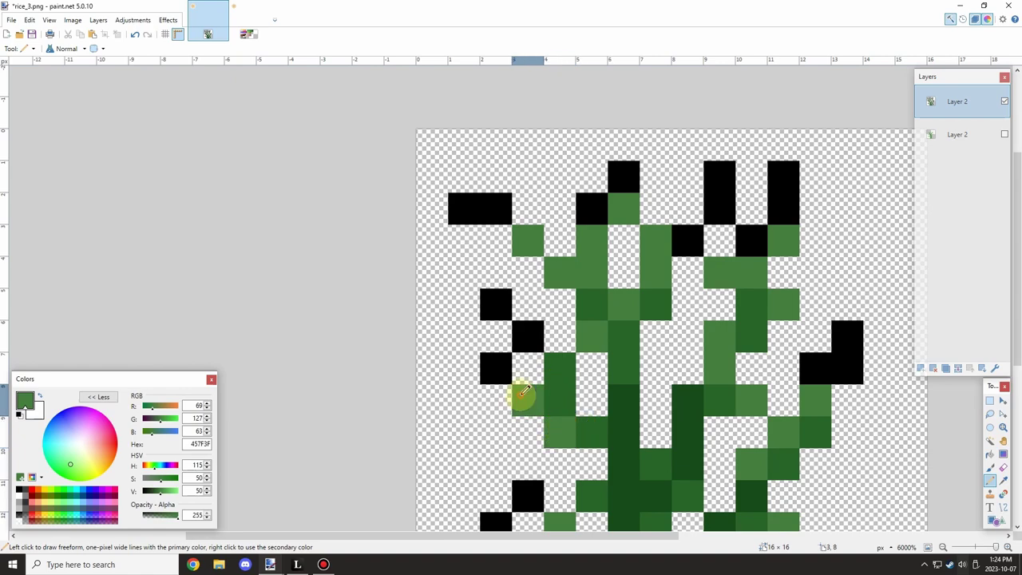
Recolour the outer diagonal pixel of the upper middle left branch and add highlights to the lower stem in green 457F3F.
click(530, 337)
scroll(559, 343, down, 6)
scroll(563, 415, up, 3)
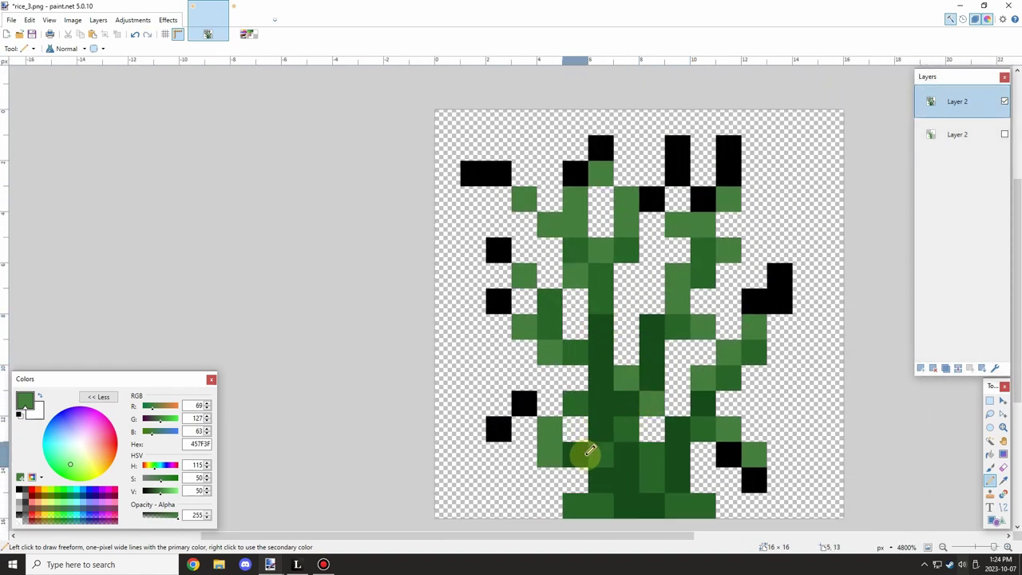
scroll(589, 451, down, 3)
scroll(650, 426, up, 3)
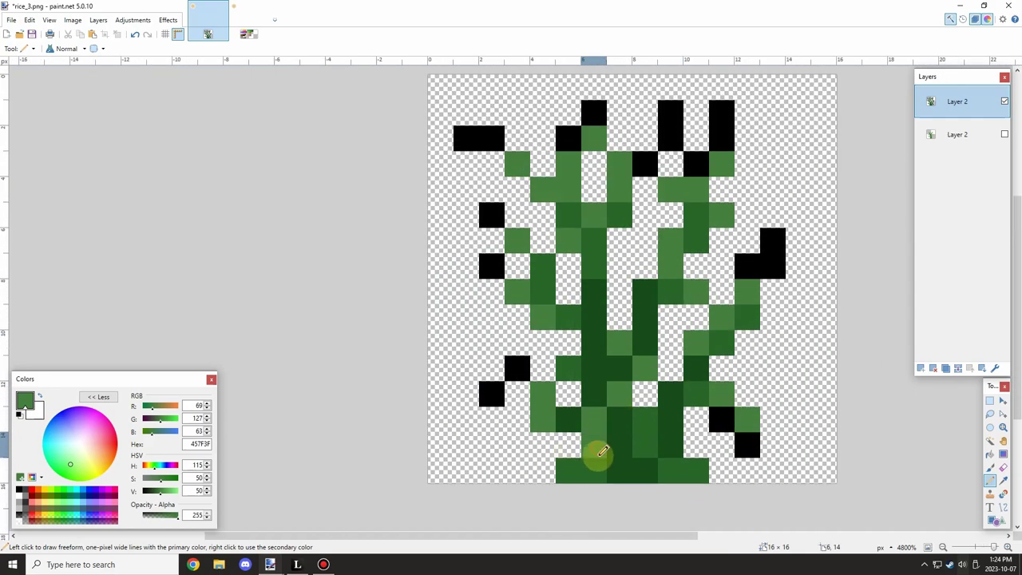
scroll(600, 452, down, 4)
scroll(628, 404, up, 5)
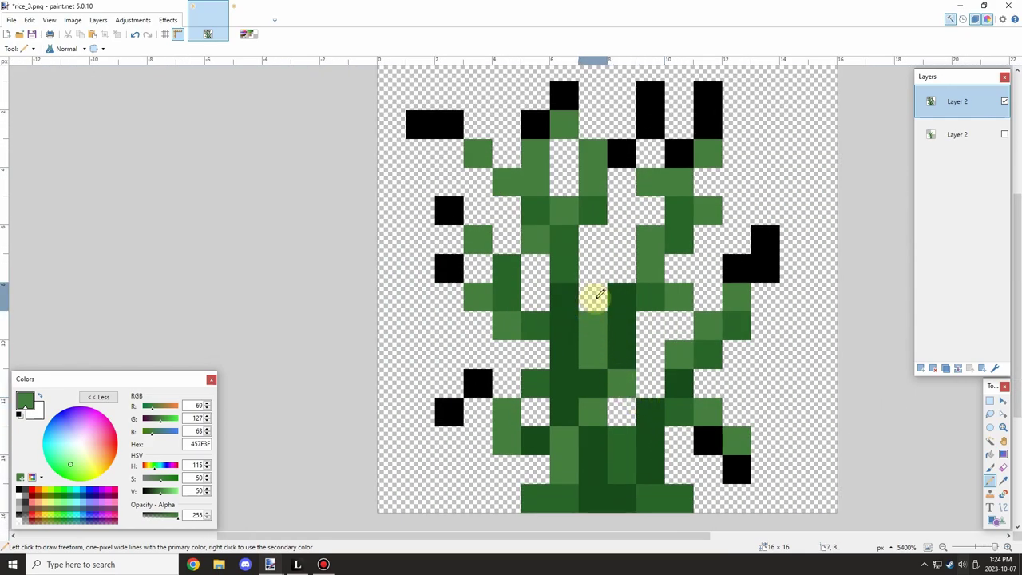
Try green 457F3F highlight pixels on the two dark central stems, undoing each trial.
scroll(598, 296, down, 2)
scroll(559, 302, down, 3)
scroll(588, 296, up, 4)
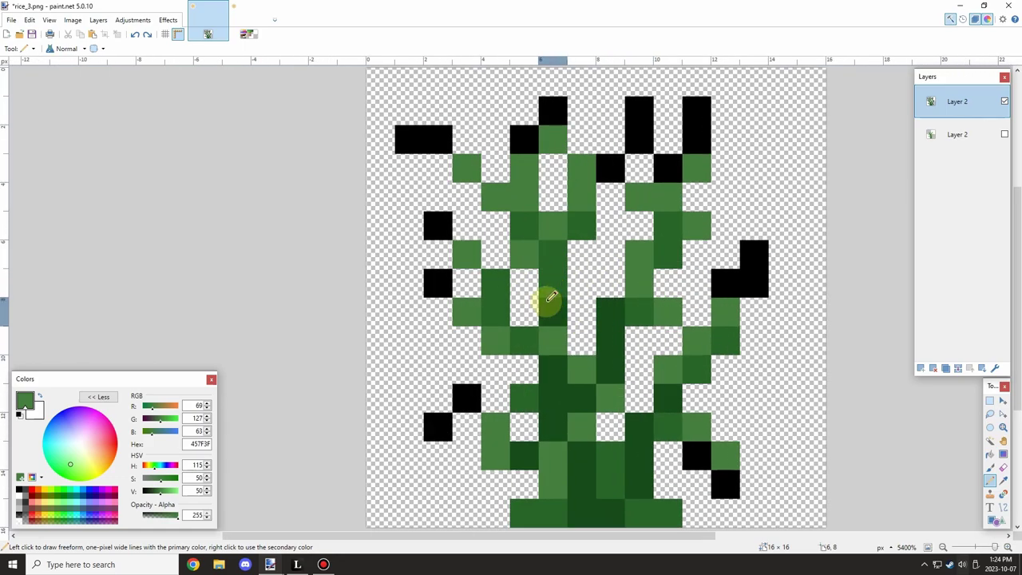
scroll(548, 296, down, 3)
scroll(593, 304, up, 3)
scroll(587, 313, down, 1)
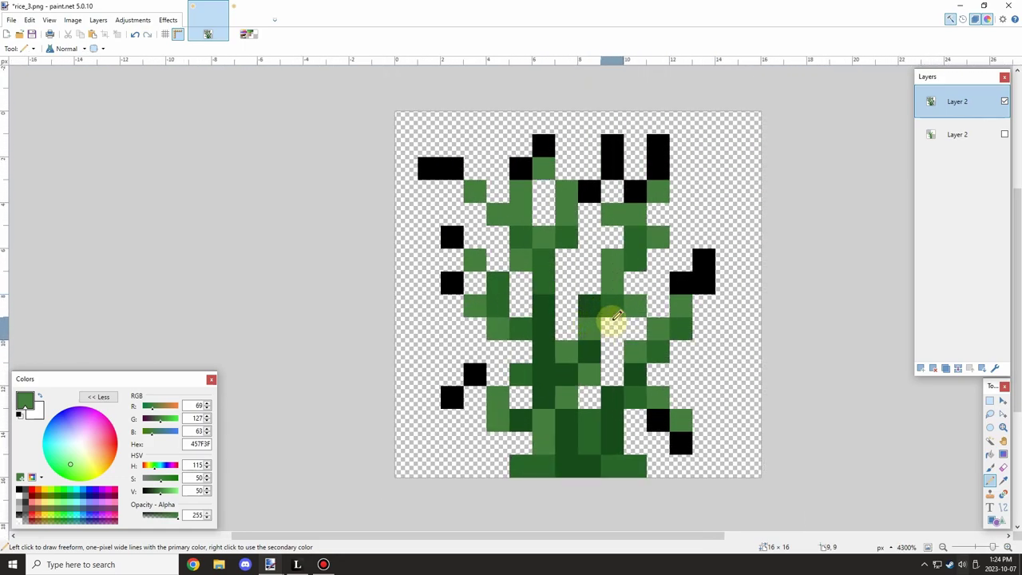
scroll(619, 318, down, 5)
scroll(616, 335, up, 4)
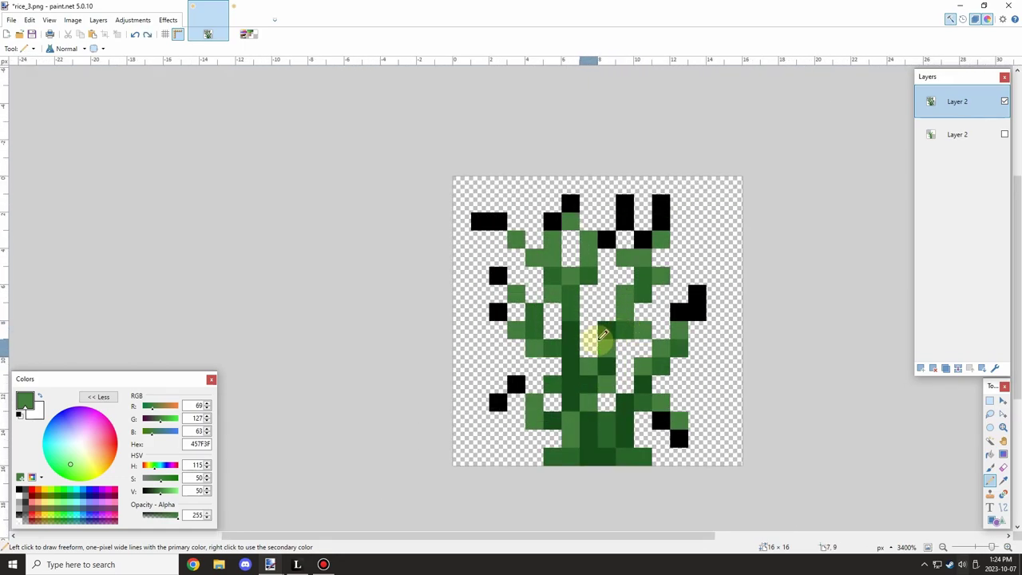
Paint the gap between the two central stems and the gap beside the right stem in green 457F3F.
scroll(611, 319, down, 1)
scroll(590, 311, up, 1)
scroll(590, 315, down, 3)
scroll(615, 351, up, 3)
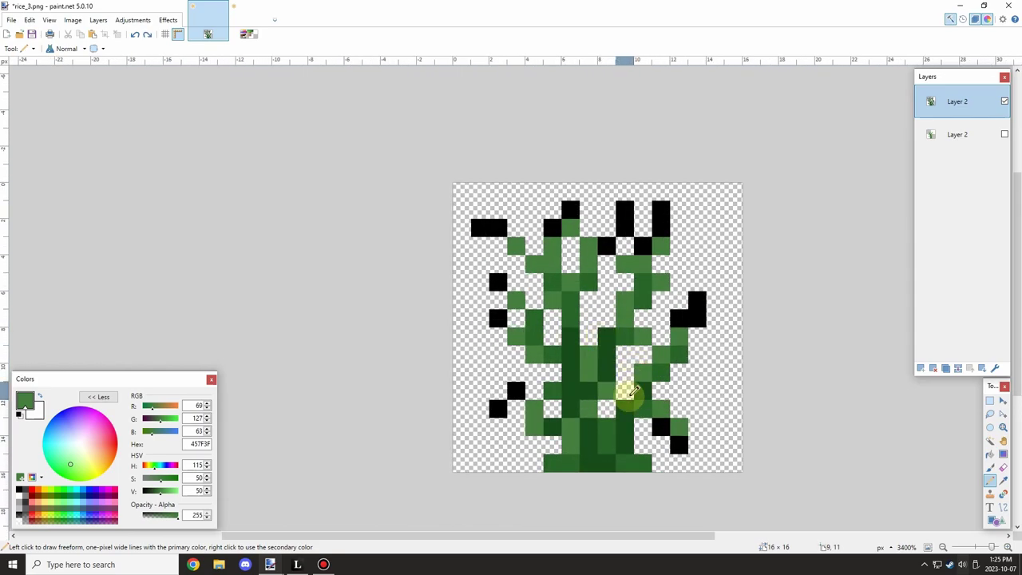
scroll(659, 365, up, 2)
scroll(650, 319, down, 5)
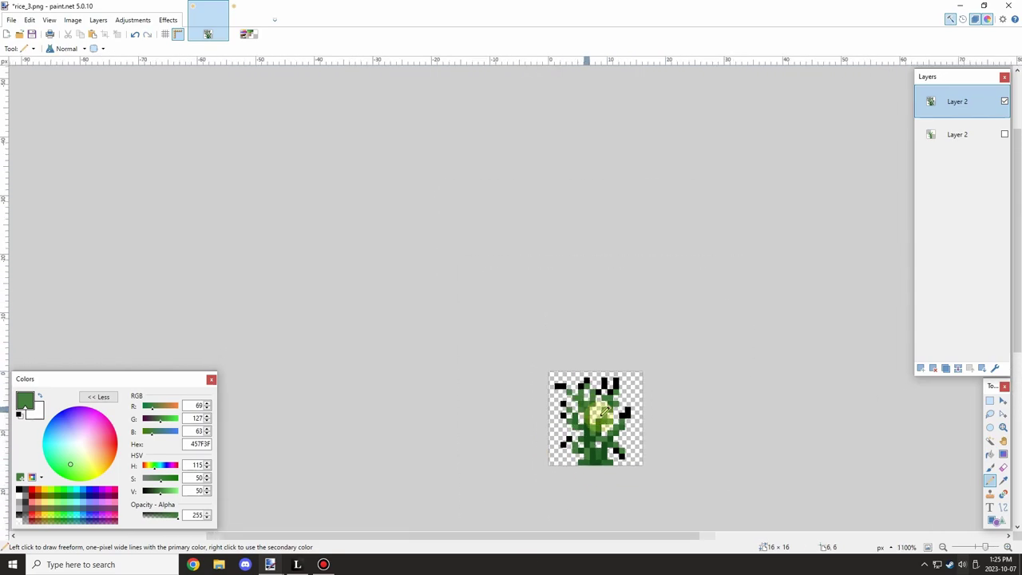
Set the colour to lighter green 5F9954 and paint the black tips of the left and upper branches.
scroll(587, 411, up, 6)
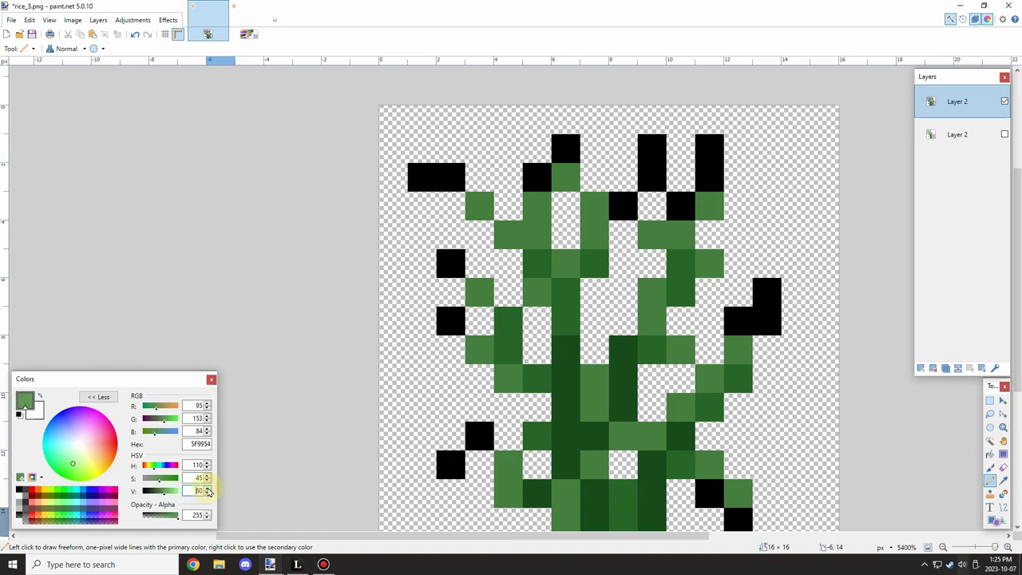
click(450, 323)
click(452, 265)
drag(444, 176, 423, 176)
scroll(532, 198, down, 3)
mouse_move(534, 173)
mouse_down()
mouse_move(567, 150)
mouse_move(571, 195)
mouse_move(570, 172)
mouse_move(554, 201)
mouse_move(594, 211)
mouse_move(620, 173)
mouse_up()
scroll(573, 194, up, 2)
click(552, 219)
click(598, 216)
Paint the black tips of the outer right, lower right and lower left branches in green 5F9954, and lighten pixels at the plant's centre.
drag(666, 287, 658, 305)
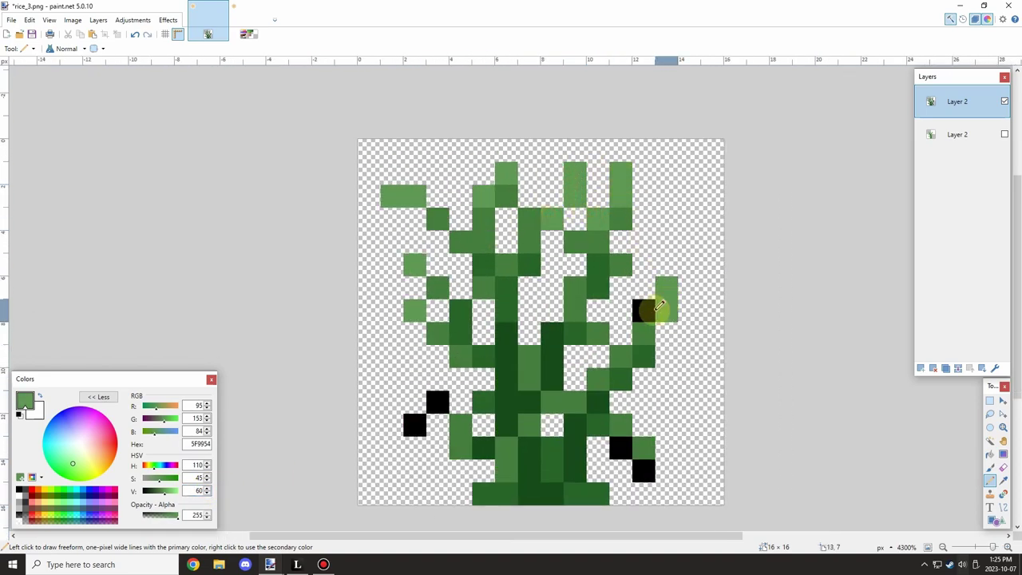
click(644, 311)
click(621, 448)
click(644, 471)
click(438, 401)
click(415, 424)
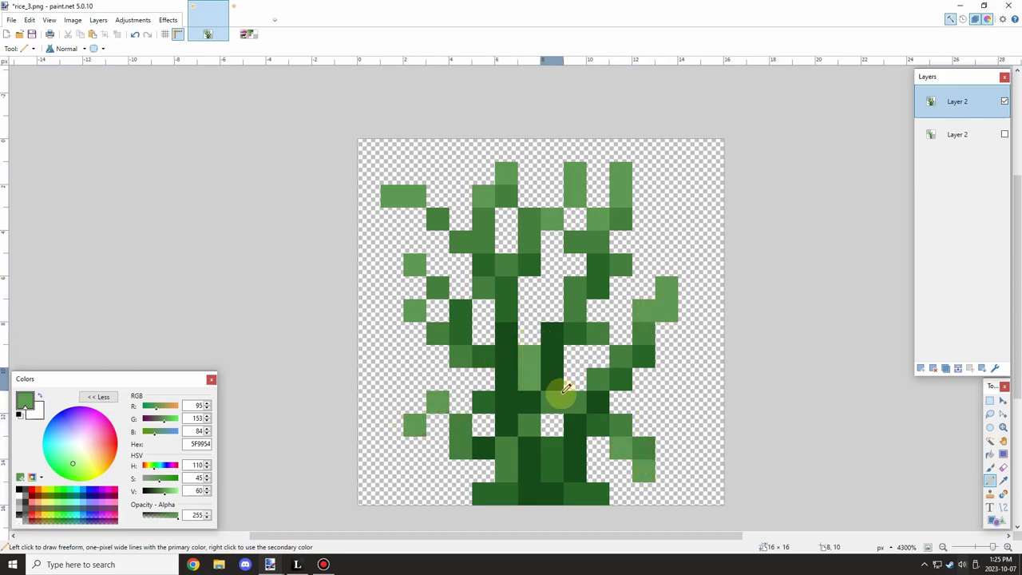
scroll(570, 387, up, 1)
scroll(561, 391, down, 2)
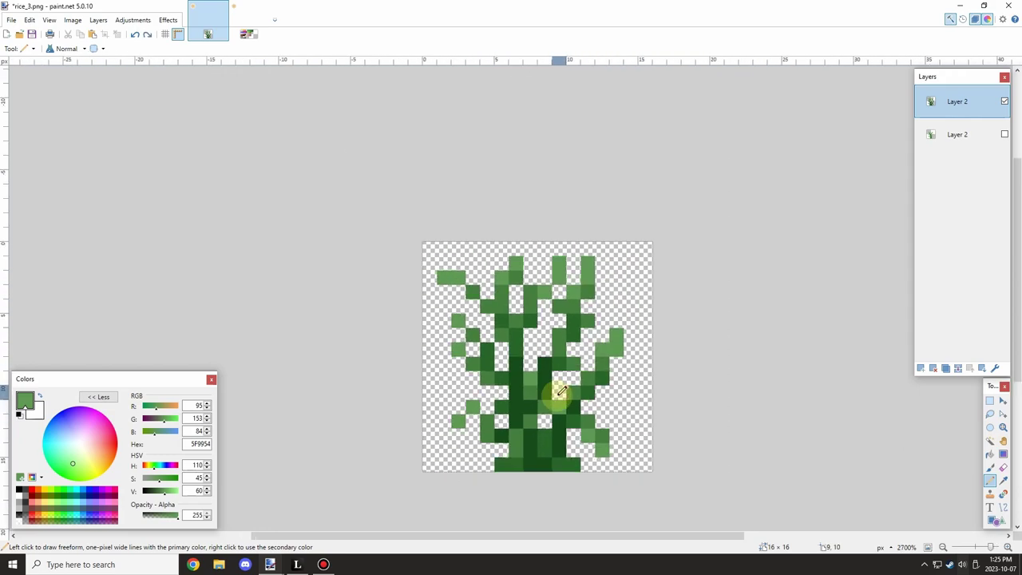
Set the colour to pale green 82B26B and paint the outermost pixels of the upper branches and the outer right branch.
scroll(561, 391, up, 1)
scroll(466, 375, up, 1)
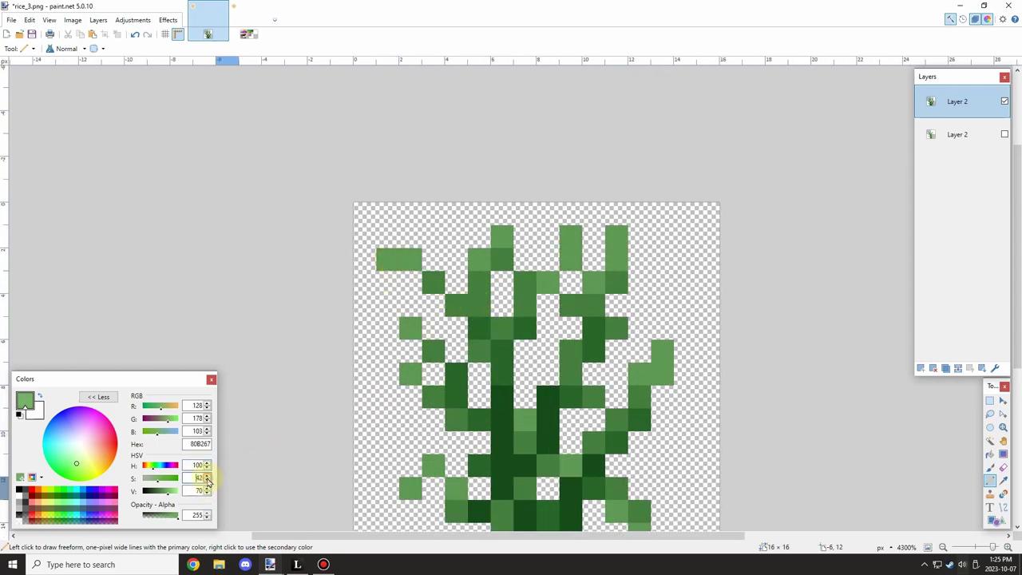
click(502, 234)
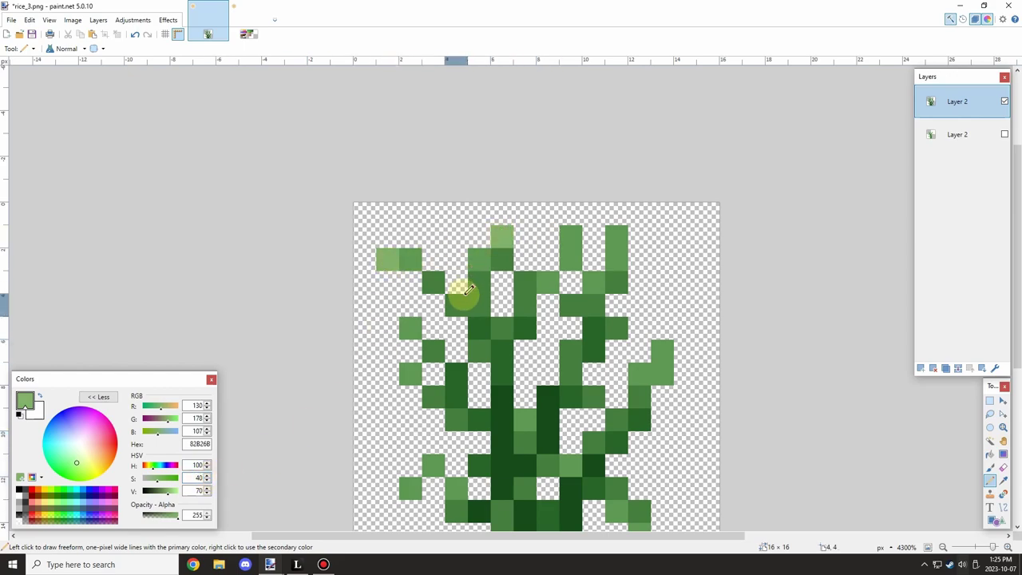
drag(481, 262, 480, 275)
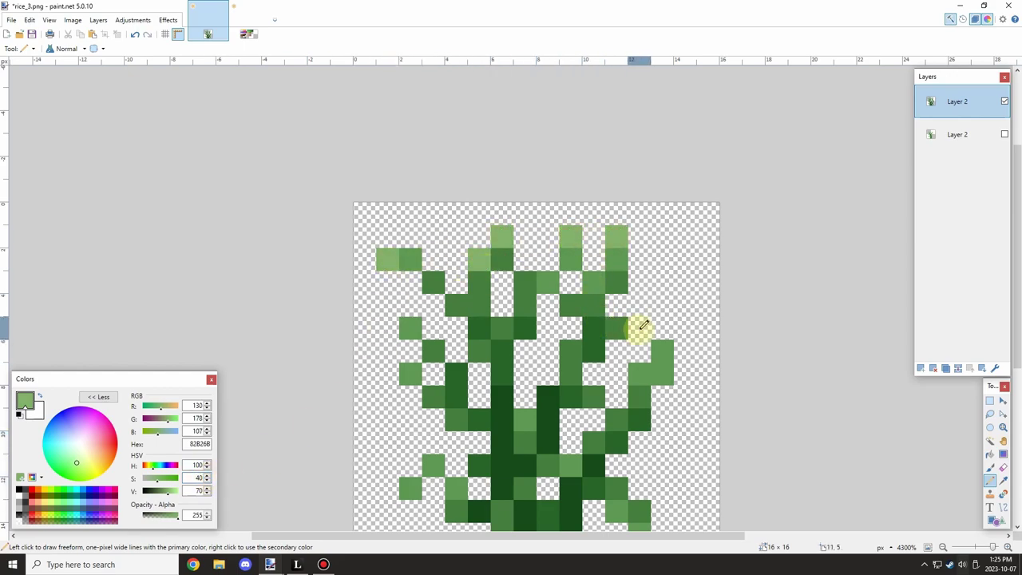
drag(663, 349, 663, 371)
Paint the tips of the middle and lower left branches and the upper pixel between the central stems in pale green 82B26B.
scroll(662, 319, down, 2)
scroll(658, 455, up, 2)
scroll(459, 334, up, 1)
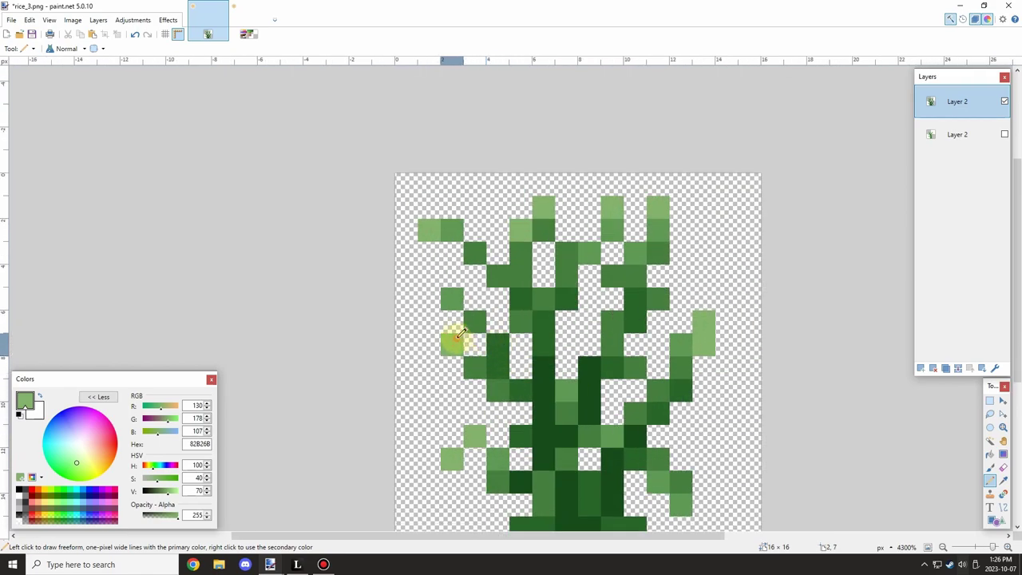
scroll(459, 339, down, 2)
scroll(447, 307, up, 2)
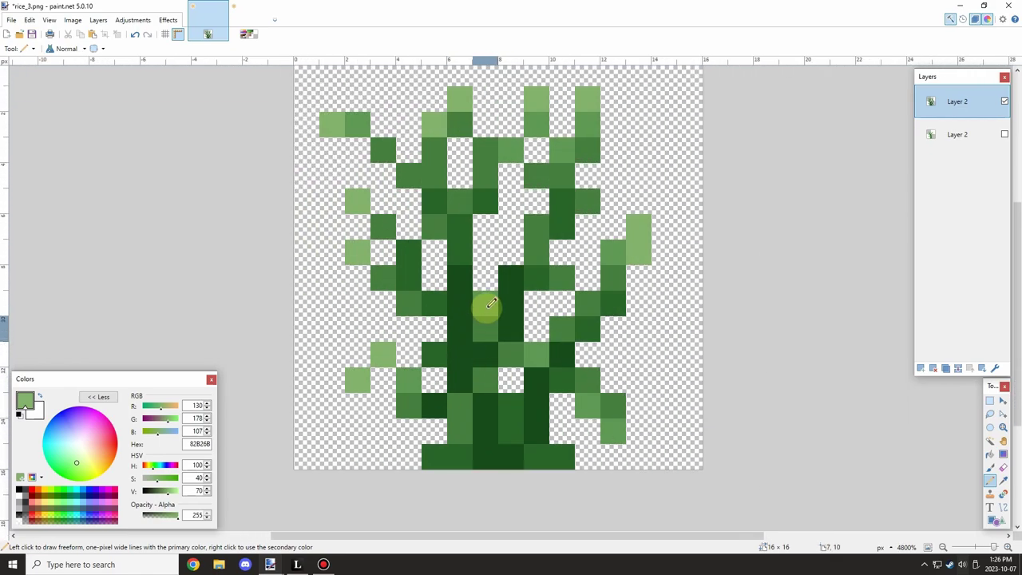
scroll(483, 304, down, 1)
scroll(479, 254, up, 4)
scroll(388, 240, down, 6)
scroll(468, 246, up, 4)
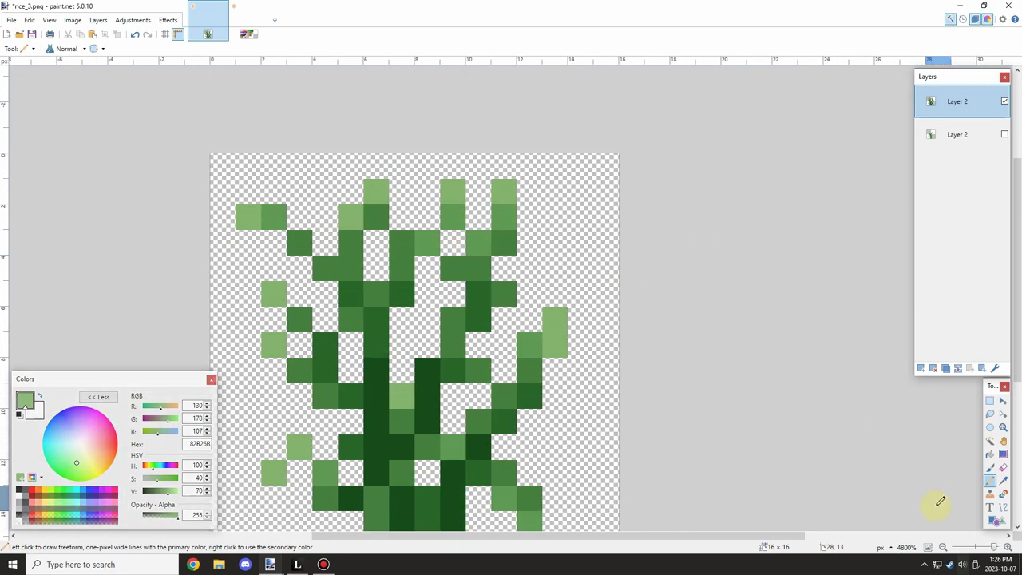
Pick green 5F9954 from the upper right branch and lighten the pixels just behind the left branch tips with the Pencil.
click(1003, 481)
click(502, 215)
click(990, 492)
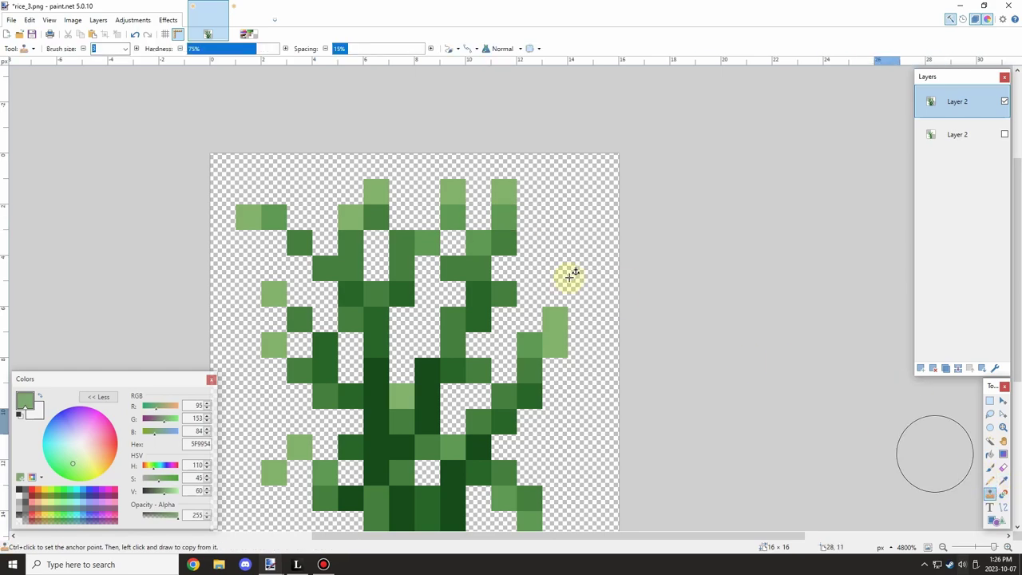
click(991, 482)
scroll(440, 212, up, 1)
scroll(490, 231, down, 3)
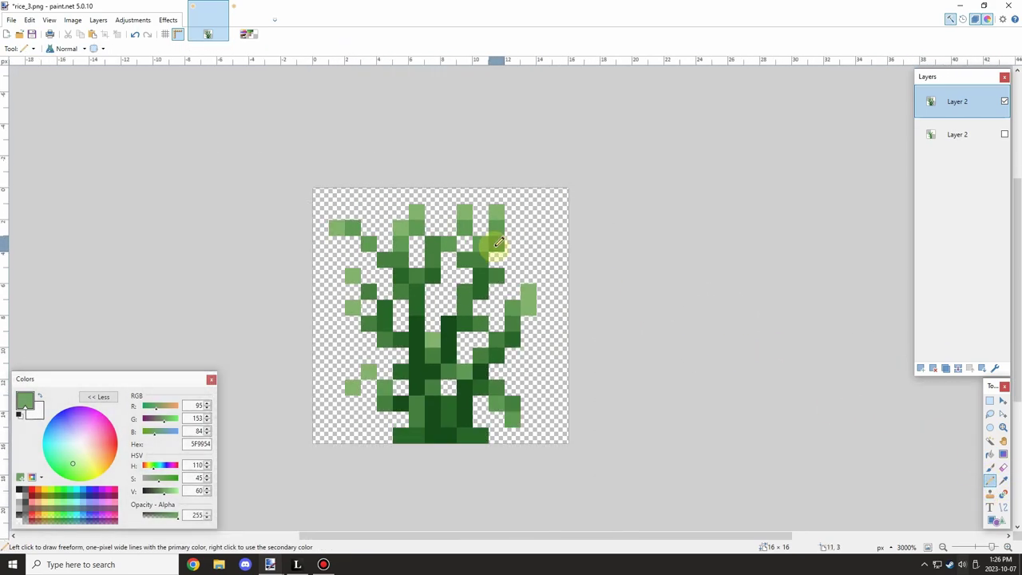
scroll(356, 299, up, 2)
scroll(331, 359, down, 3)
scroll(331, 358, up, 3)
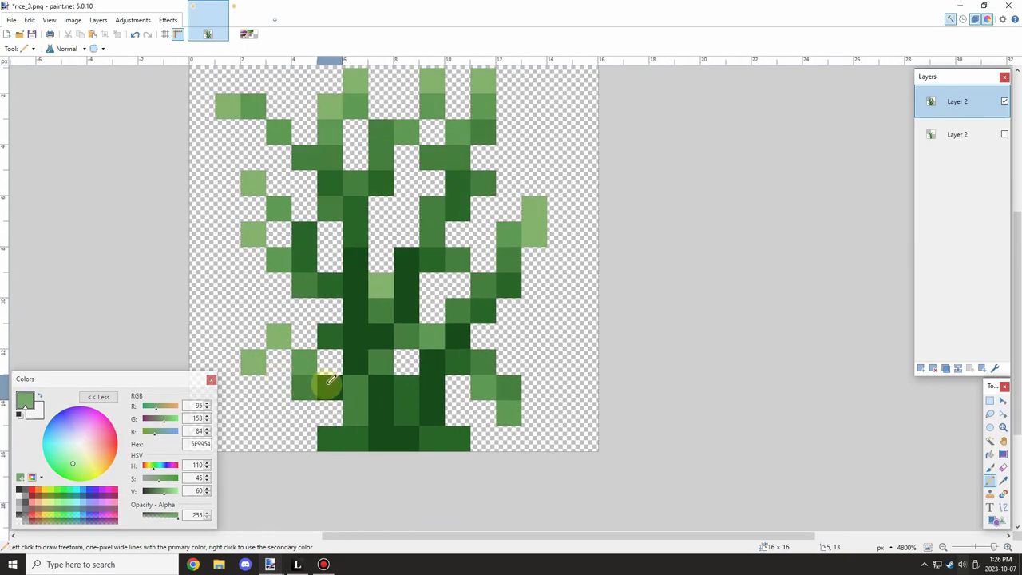
Lighten the short side pixels beside the left stem and on the right branches with green 5F9954.
click(337, 334)
scroll(379, 294, down, 3)
scroll(379, 288, up, 4)
click(384, 216)
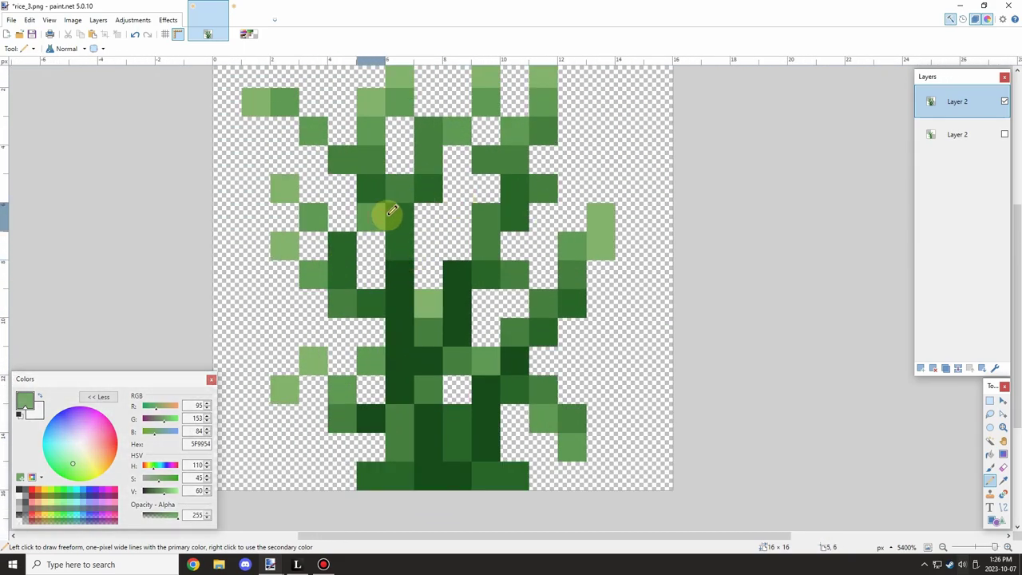
scroll(502, 240, down, 3)
scroll(508, 242, up, 3)
scroll(527, 256, down, 3)
scroll(518, 248, up, 2)
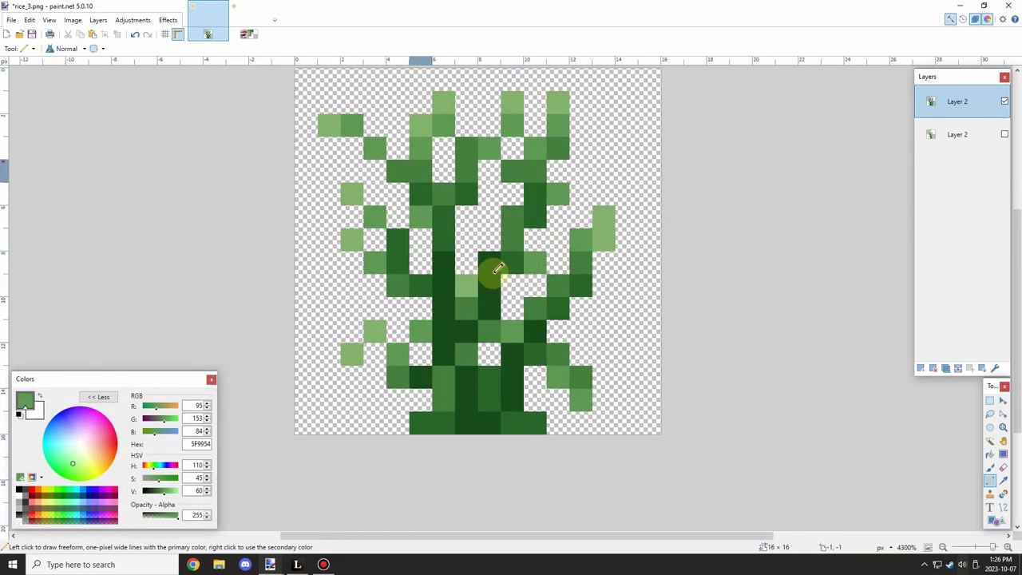
scroll(490, 269, down, 3)
click(11, 20)
click(32, 99)
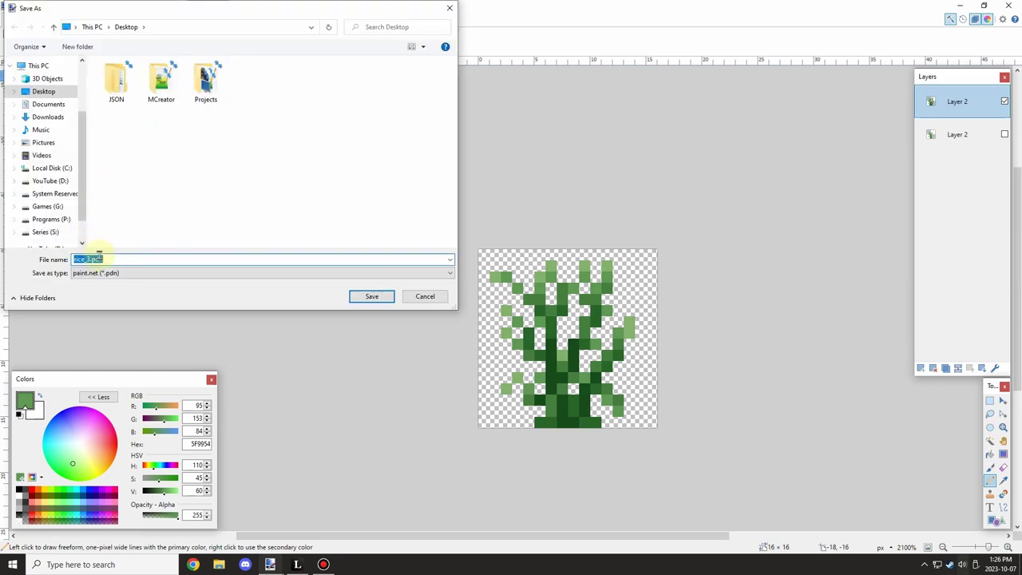
key(Escape)
Delete the hidden lower layer and save the texture to the Desktop as rice_4.png.
click(998, 134)
click(932, 368)
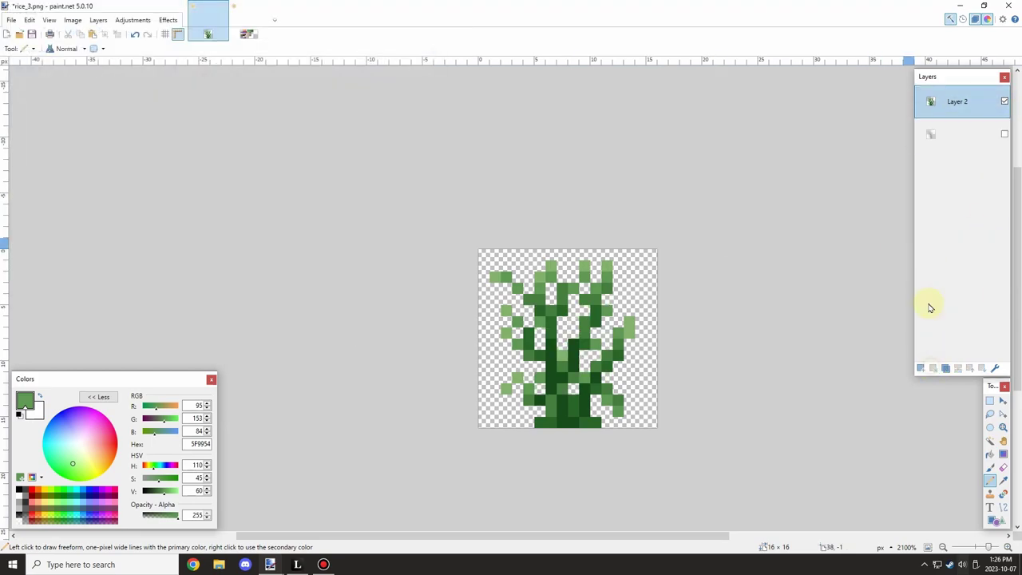
click(11, 20)
click(34, 100)
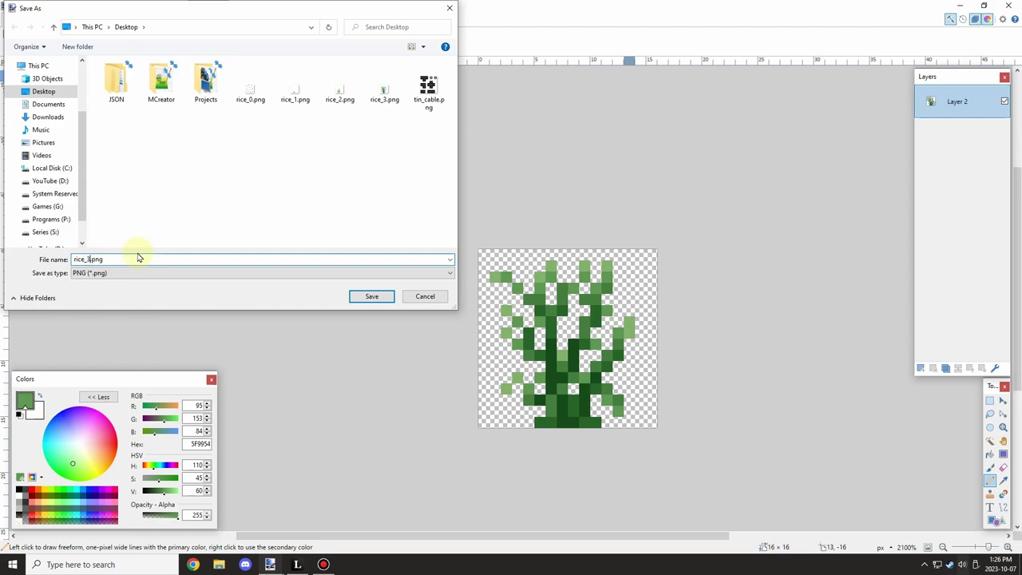
click(367, 296)
click(688, 353)
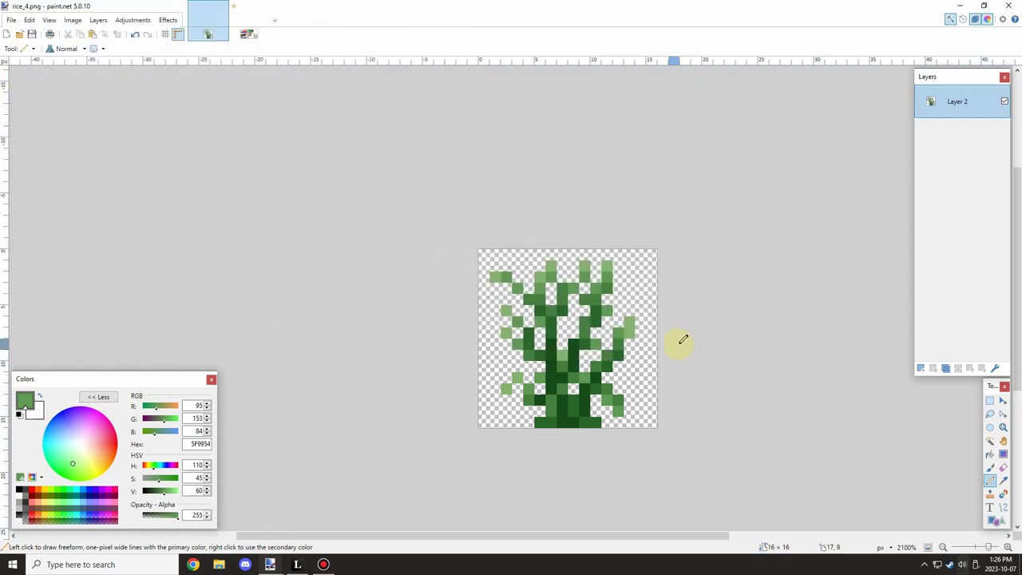
Go to the desktop and arrange the files rice_0.png to rice_4.png side by side in numerical order.
click(1008, 5)
drag(28, 124, 140, 205)
drag(18, 205, 188, 207)
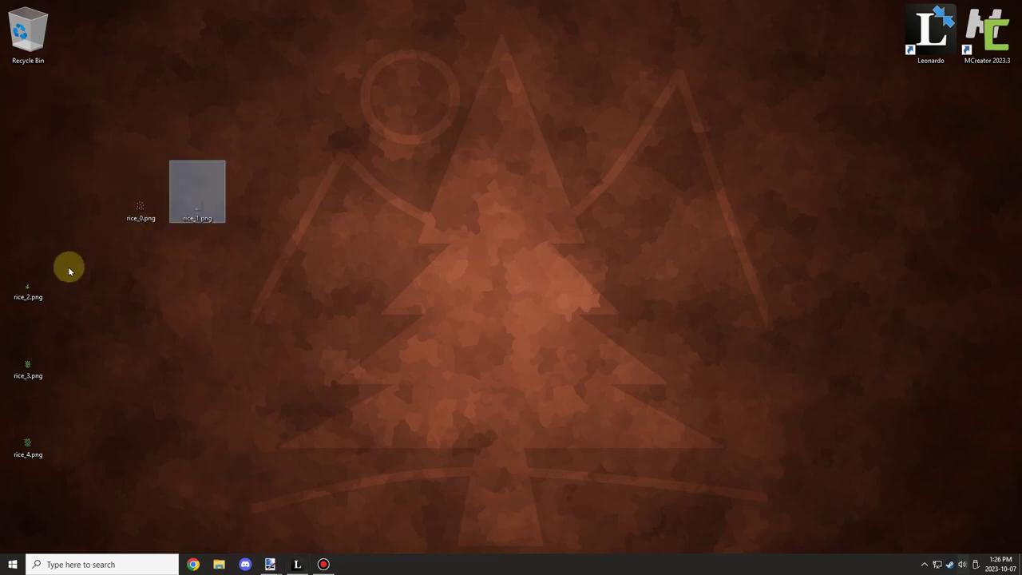
mouse_move(35, 282)
mouse_down()
mouse_move(311, 254)
mouse_move(253, 196)
mouse_up()
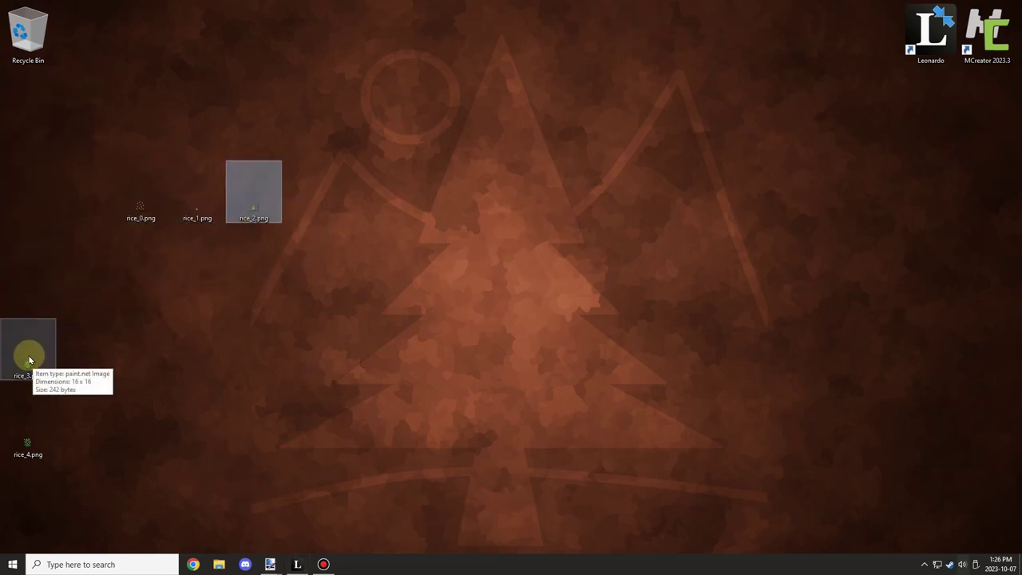
drag(29, 359, 317, 206)
drag(27, 440, 361, 226)
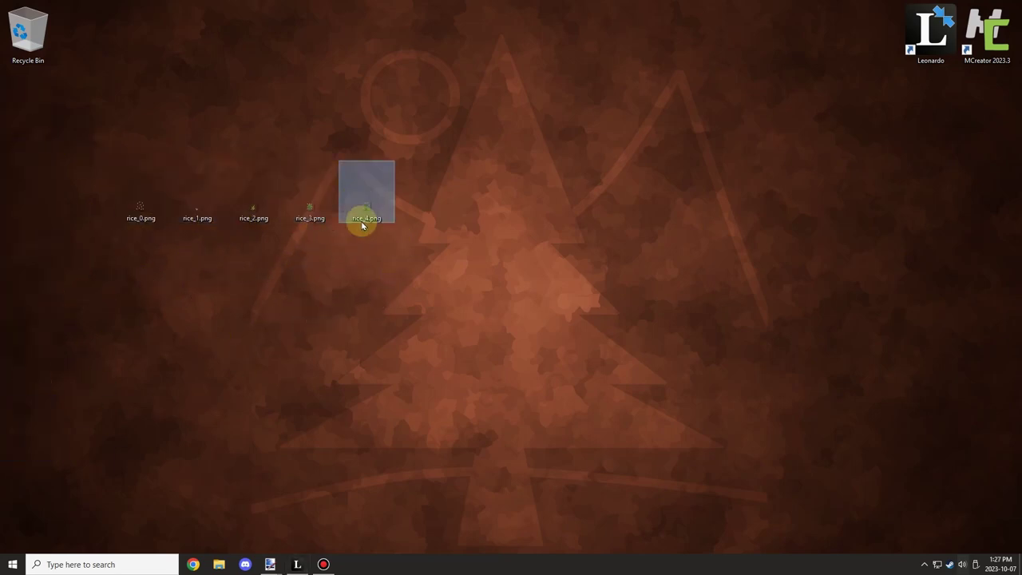
Switch to paint.net and set the primary colour to tan CCB484, with hue 40, saturation 35 and value 80.
click(270, 563)
scroll(617, 337, up, 3)
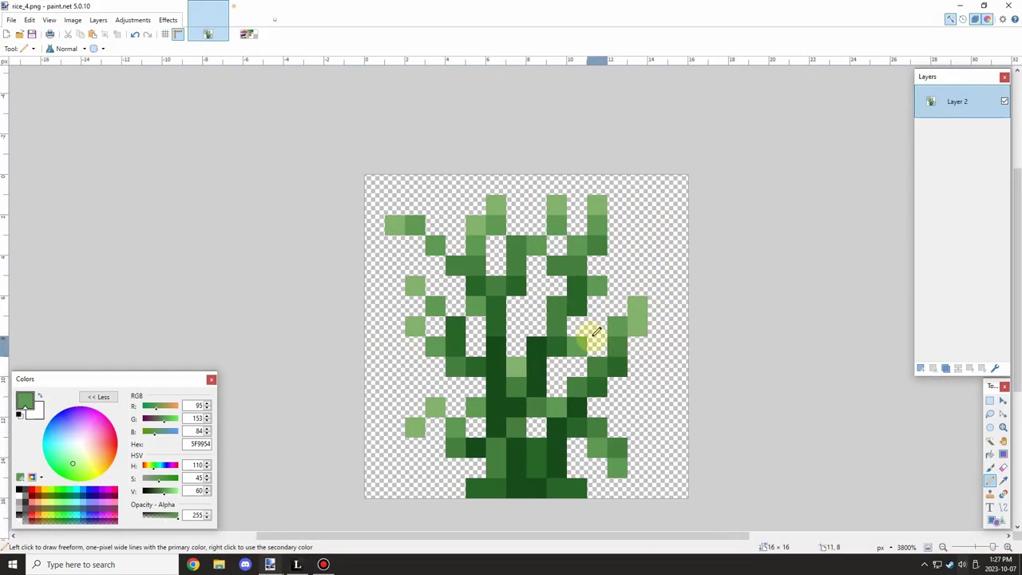
click(46, 490)
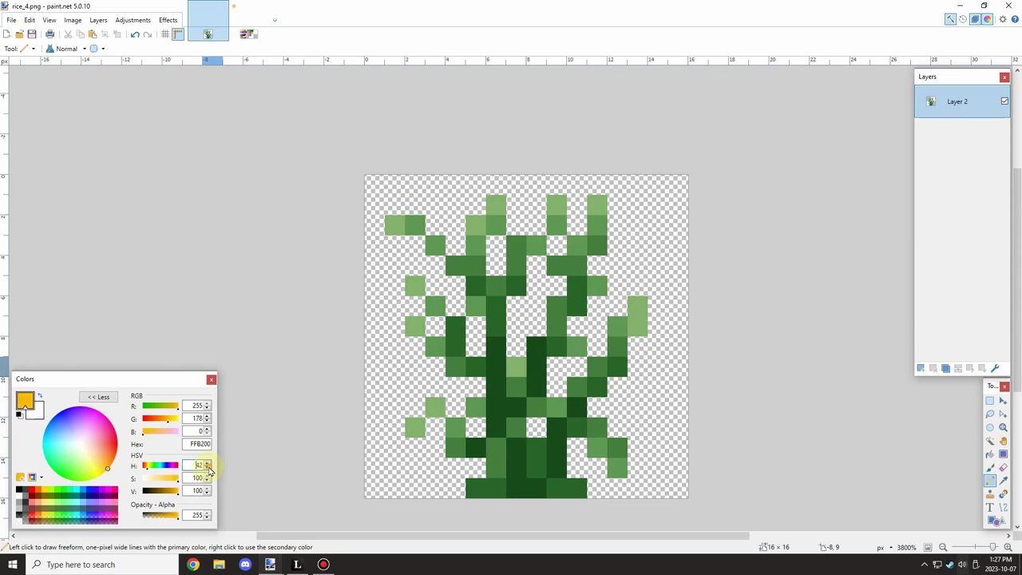
click(163, 481)
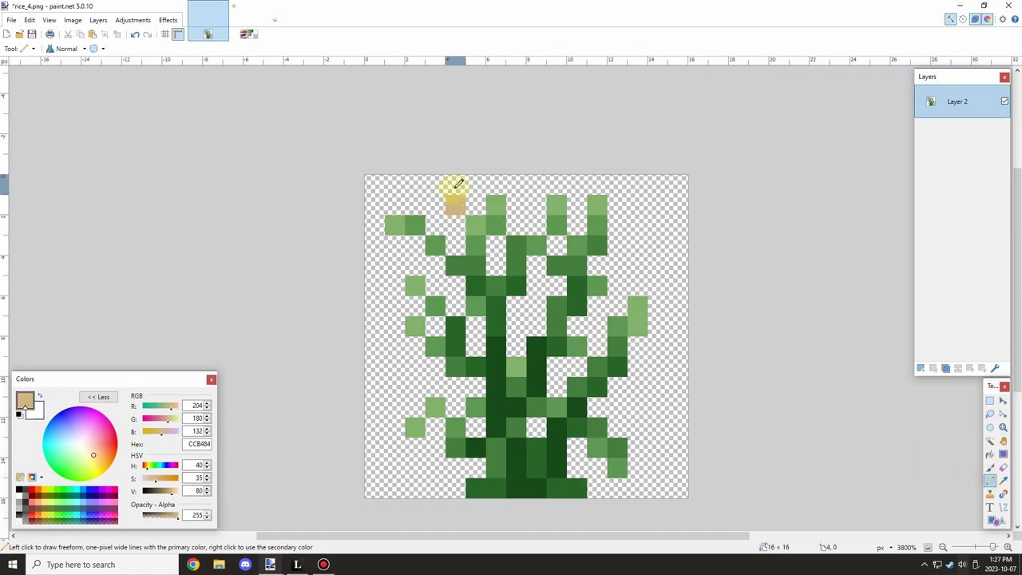
Draw tan rice heads with the Pencil above the upper left stem and between the two central stems, undoing stray strokes.
drag(474, 193, 435, 184)
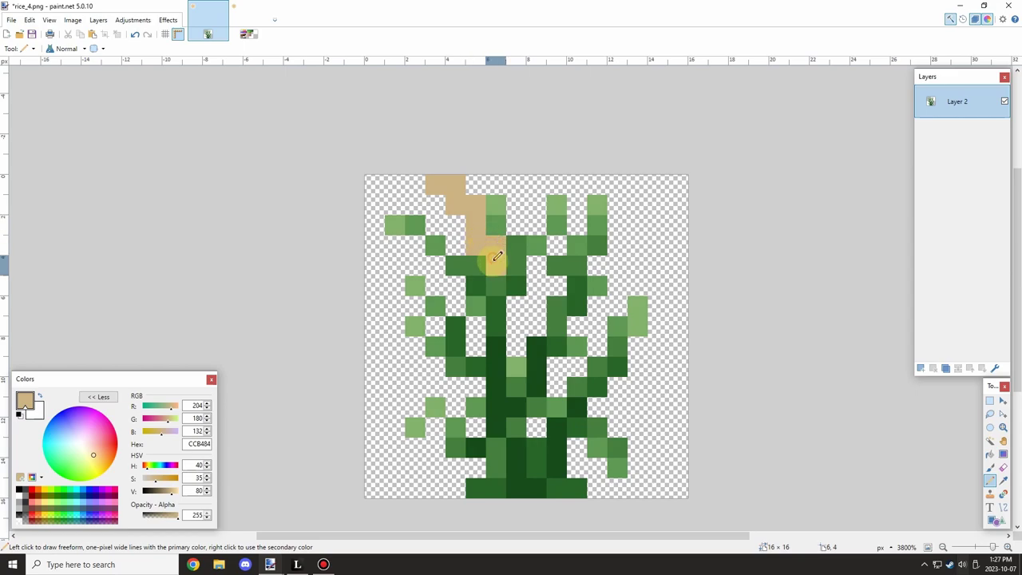
drag(494, 236, 565, 183)
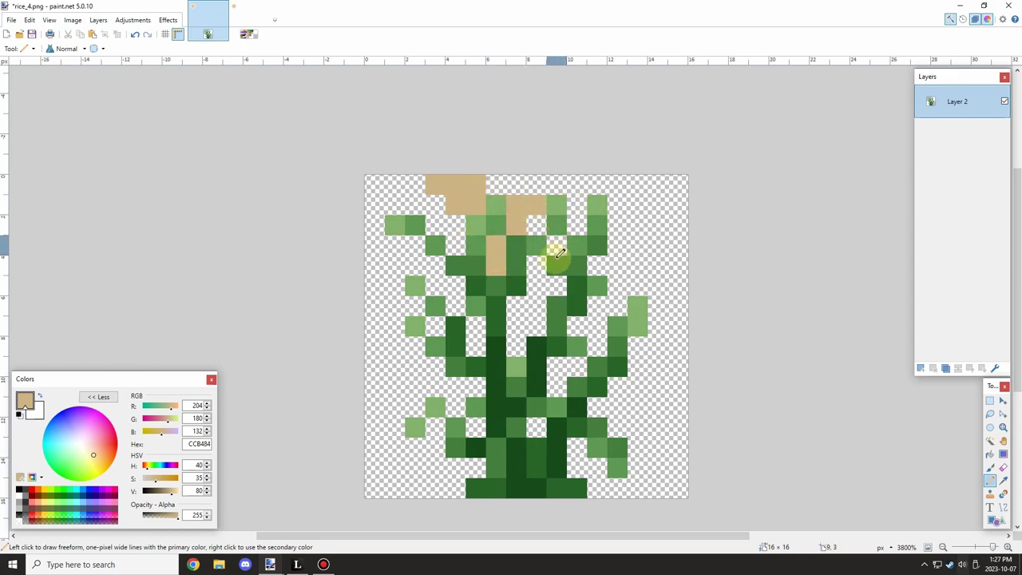
key(ctrl+z)
click(553, 285)
click(560, 247)
key(ctrl+z)
key(ctrl+z)
key(ctrl+z)
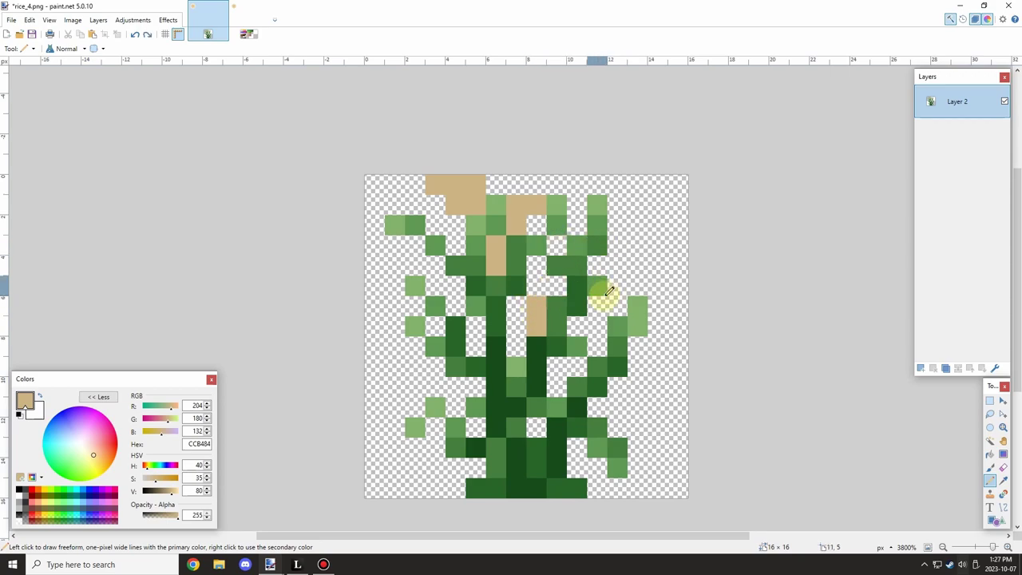
Try adding larger tan heads to the upper right, centre and left branches, and undo the strokes.
drag(597, 270, 621, 250)
key(ctrl+z)
click(613, 263)
click(622, 224)
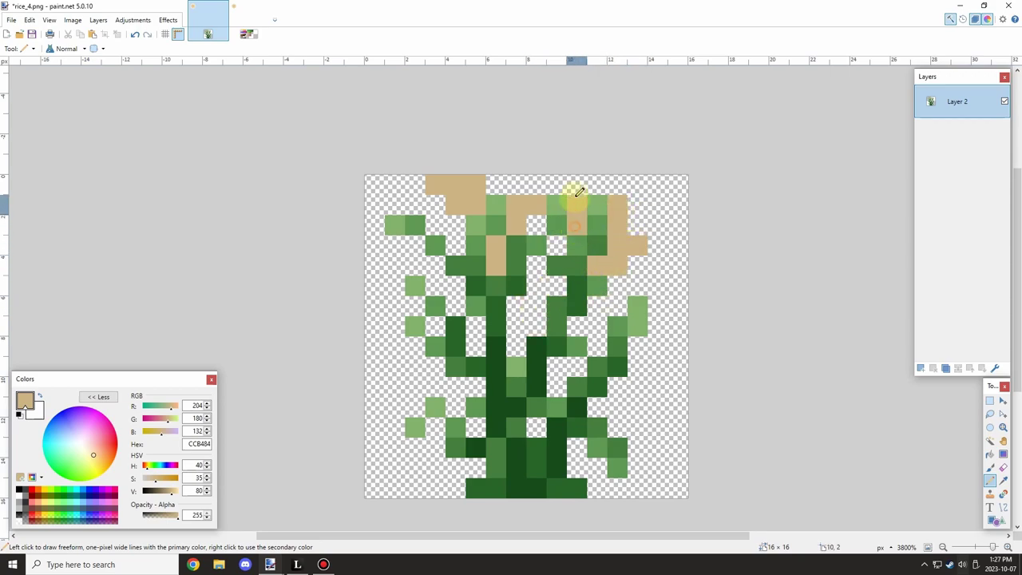
mouse_move(575, 196)
mouse_down()
mouse_move(539, 233)
mouse_move(540, 277)
mouse_move(555, 289)
mouse_move(552, 238)
mouse_move(533, 183)
mouse_up()
key(ctrl+z)
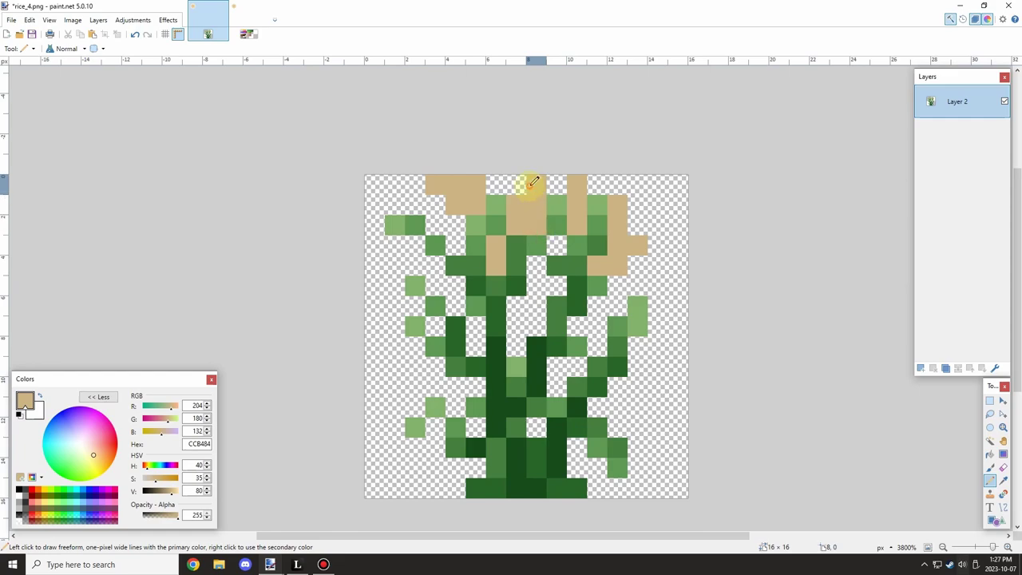
drag(457, 246, 382, 204)
key(ctrl+z)
drag(459, 247, 419, 207)
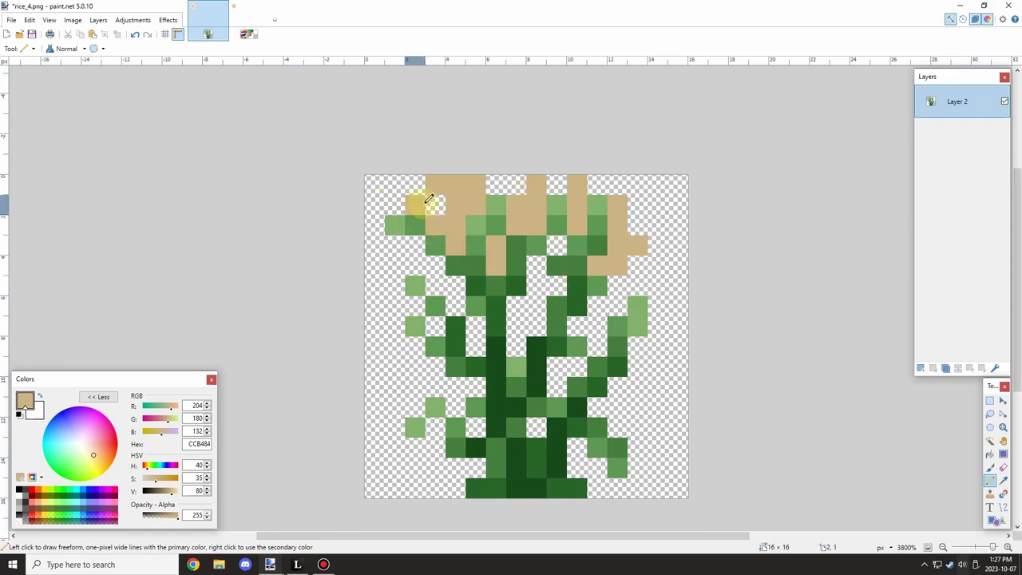
scroll(492, 237, down, 5)
scroll(500, 242, up, 4)
key(ctrl+z)
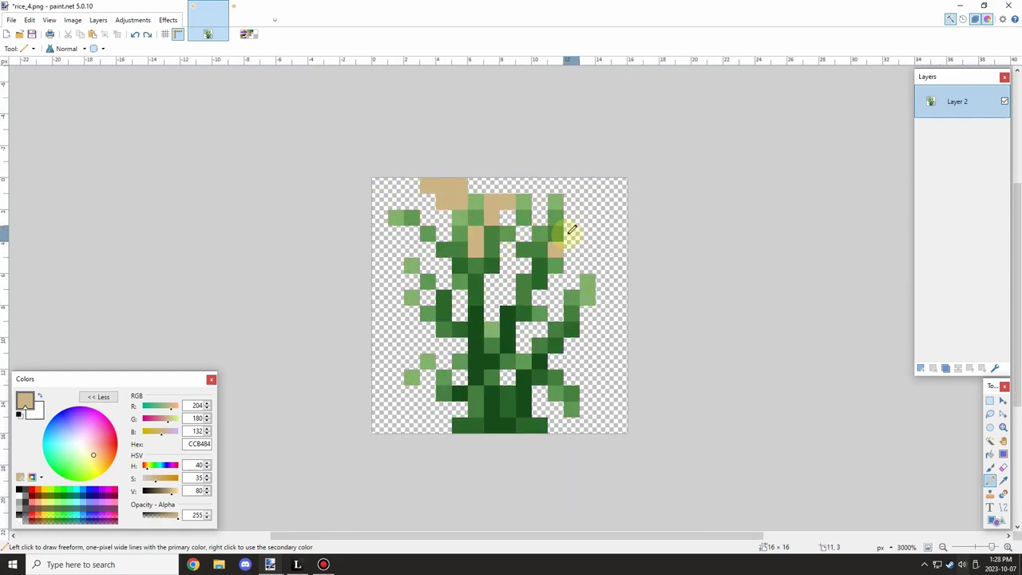
Draw a slimmer tan head on the upper right branch and scatter single tan pixels among the upper left and central stems.
scroll(536, 183, up, 2)
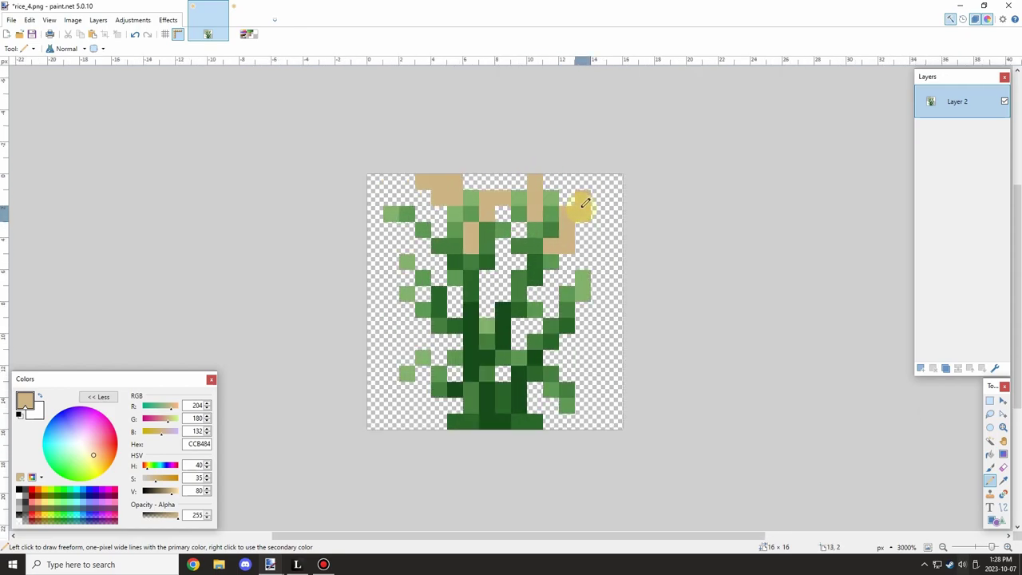
scroll(559, 275, down, 2)
scroll(487, 244, up, 2)
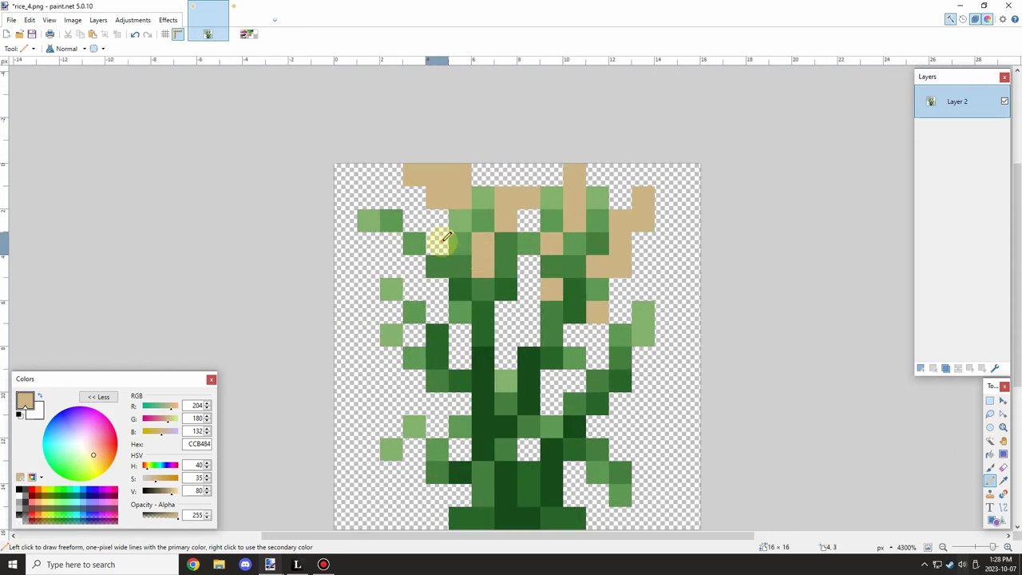
scroll(514, 308, down, 1)
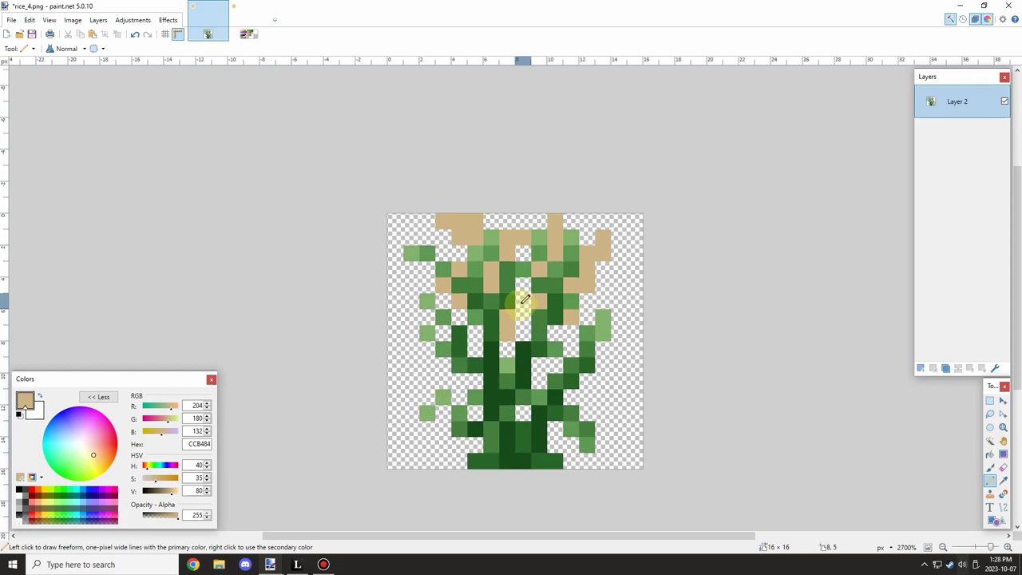
scroll(530, 280, down, 2)
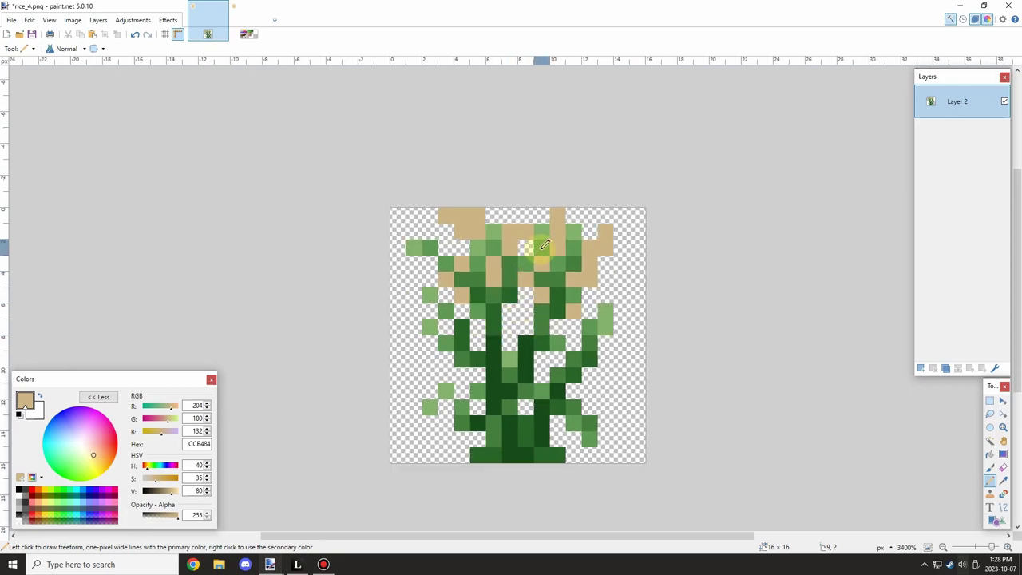
scroll(532, 273, up, 3)
scroll(535, 284, down, 2)
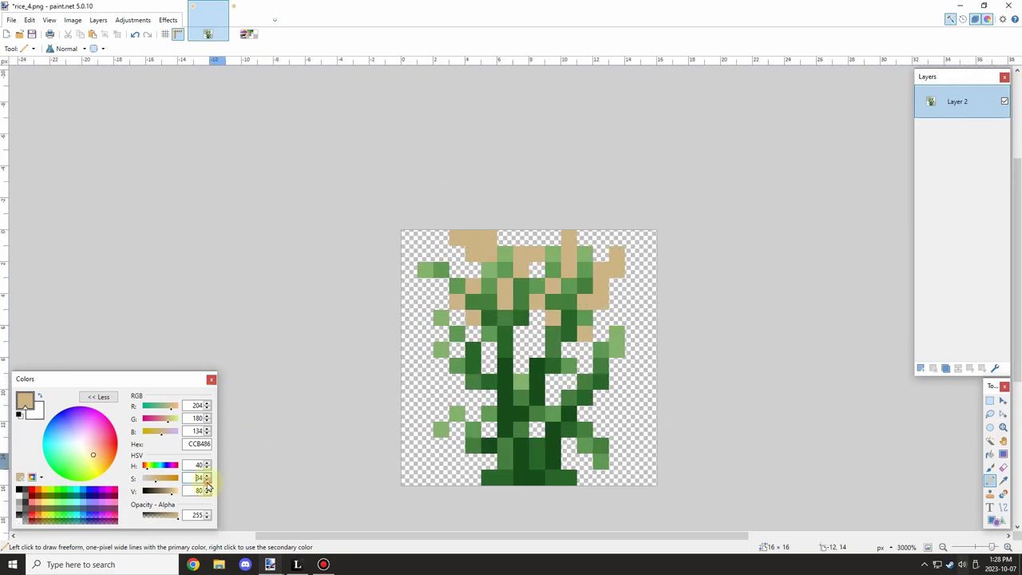
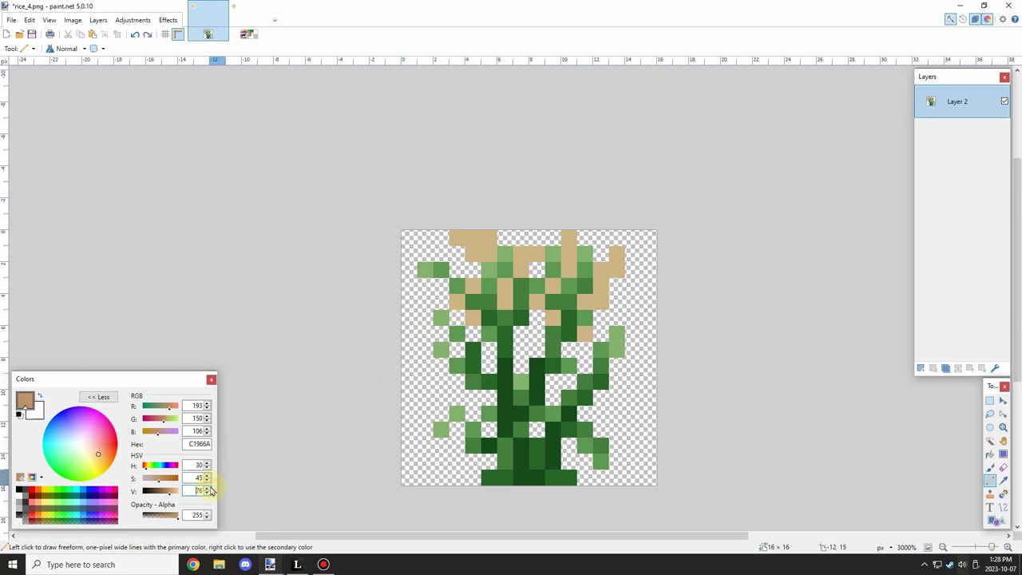
Mix a darker shading tan, BF9D7C, with hue 30, saturation 35 and value 75.
click(208, 489)
click(209, 488)
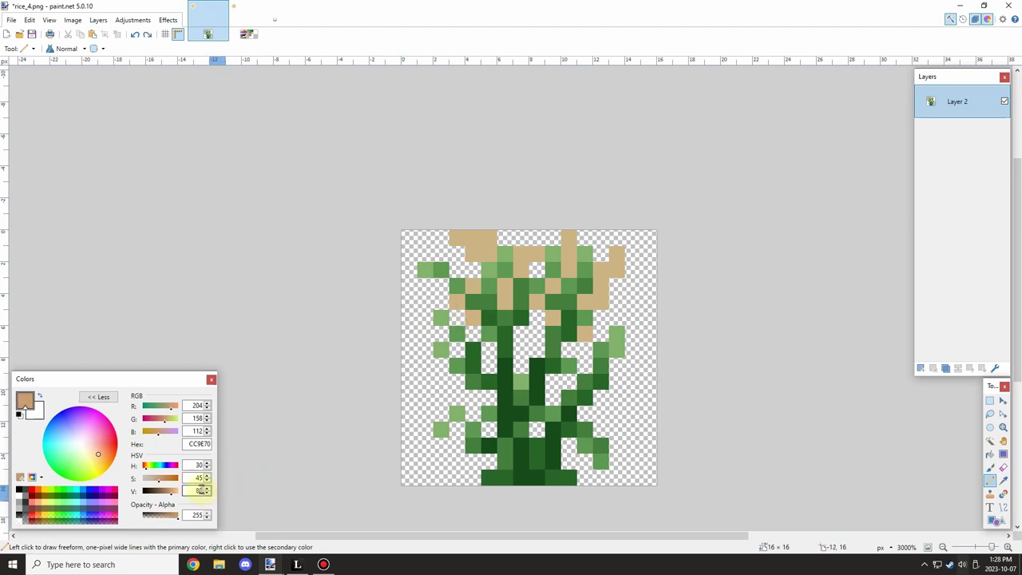
click(209, 481)
click(208, 481)
click(209, 481)
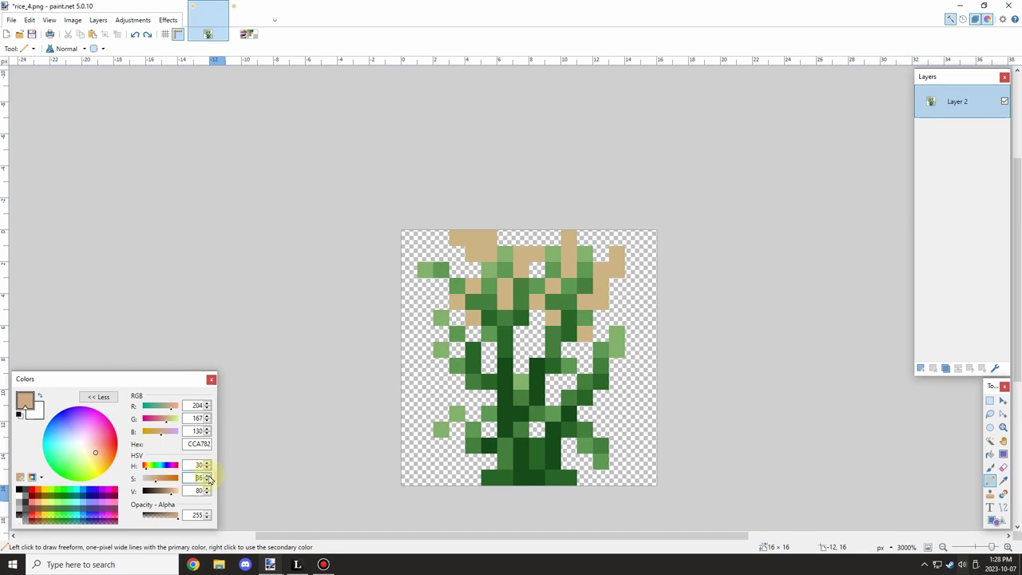
click(209, 480)
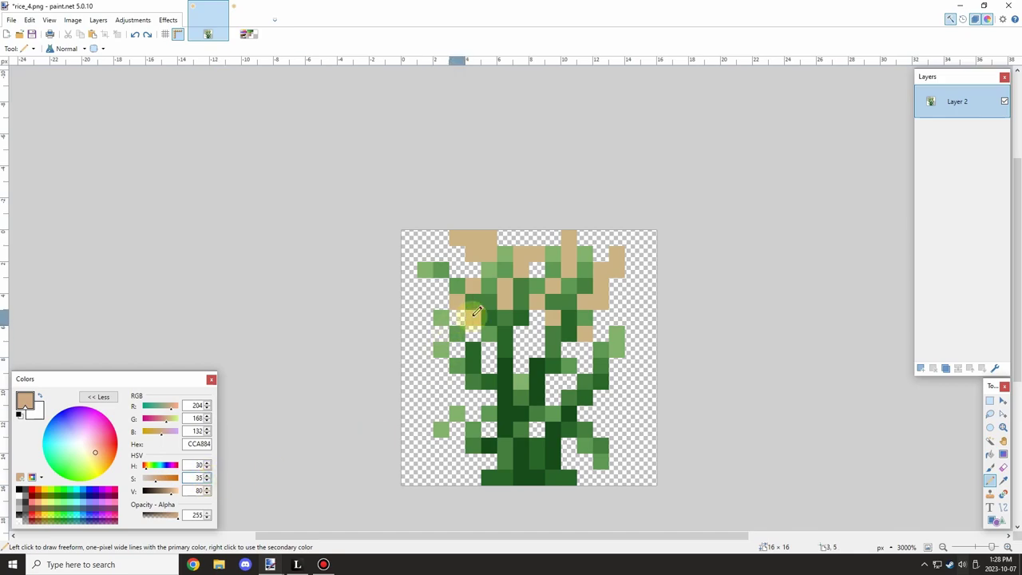
click(208, 494)
Shade alternate pixels of the upper left and centre-left rice heads with the darker tan BF9D7C.
click(475, 315)
click(505, 301)
click(522, 269)
click(541, 253)
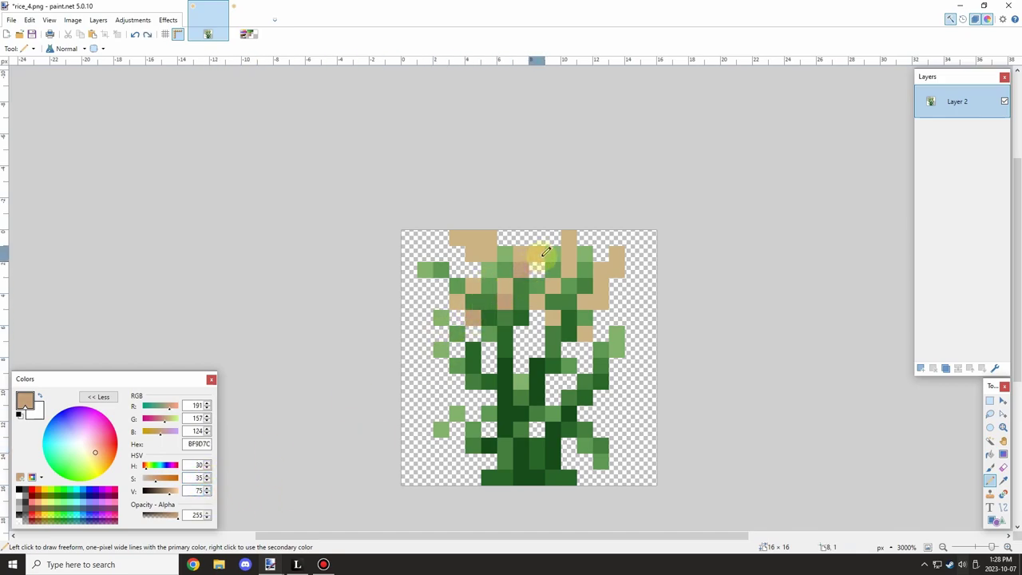
click(485, 254)
click(471, 234)
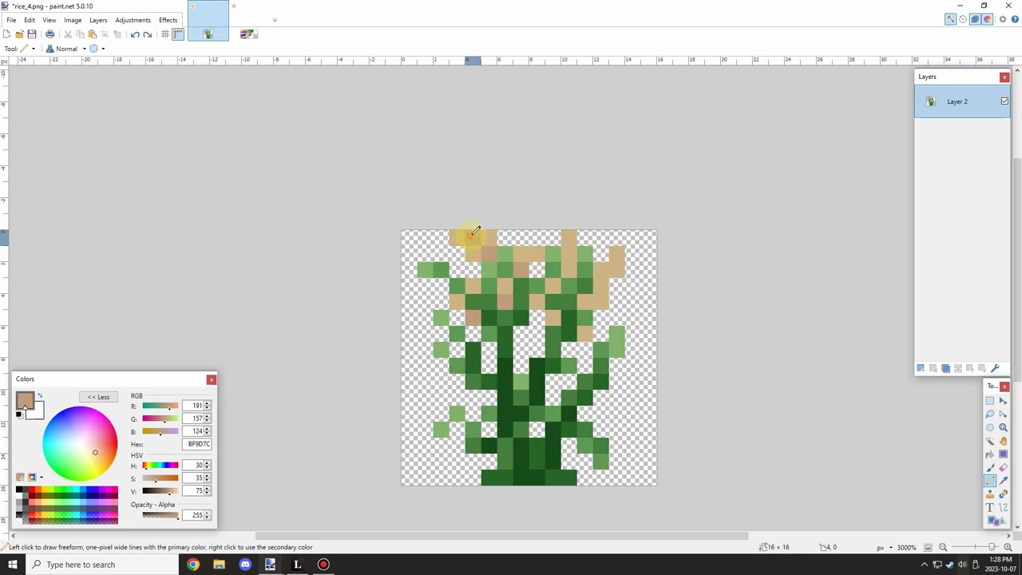
Shade alternate pixels of the centre-right and right rice heads with the darker tan BF9D7C.
click(568, 271)
click(572, 240)
click(536, 252)
click(539, 302)
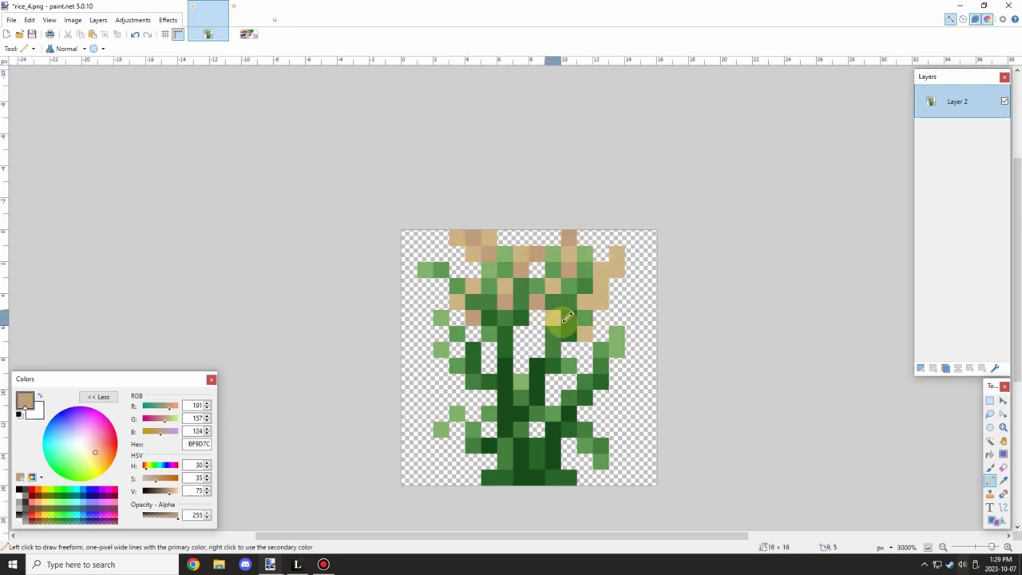
click(586, 301)
click(601, 286)
click(615, 257)
click(616, 267)
scroll(626, 265, up, 1)
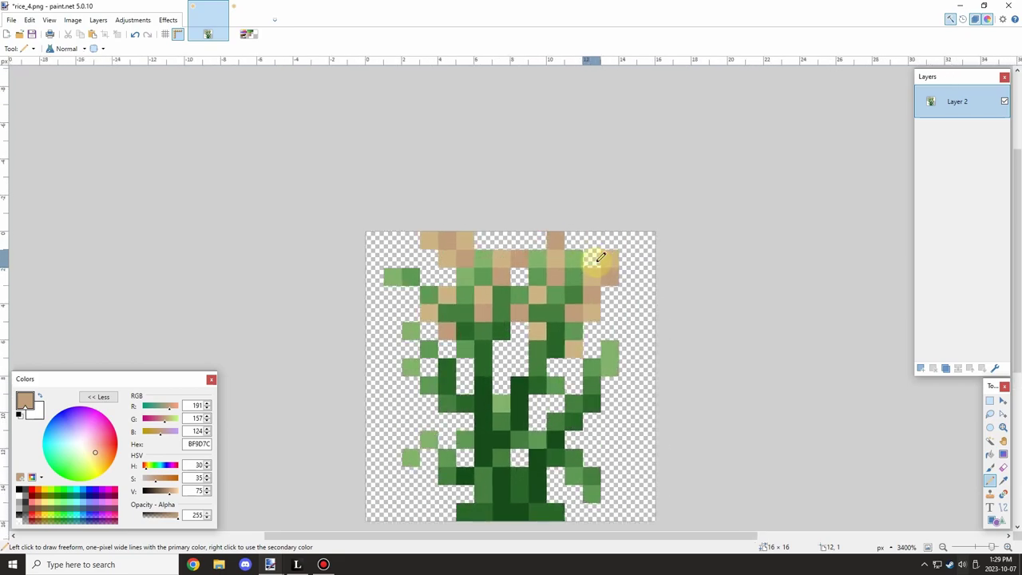
scroll(600, 257, down, 5)
scroll(559, 296, up, 6)
scroll(575, 301, down, 1)
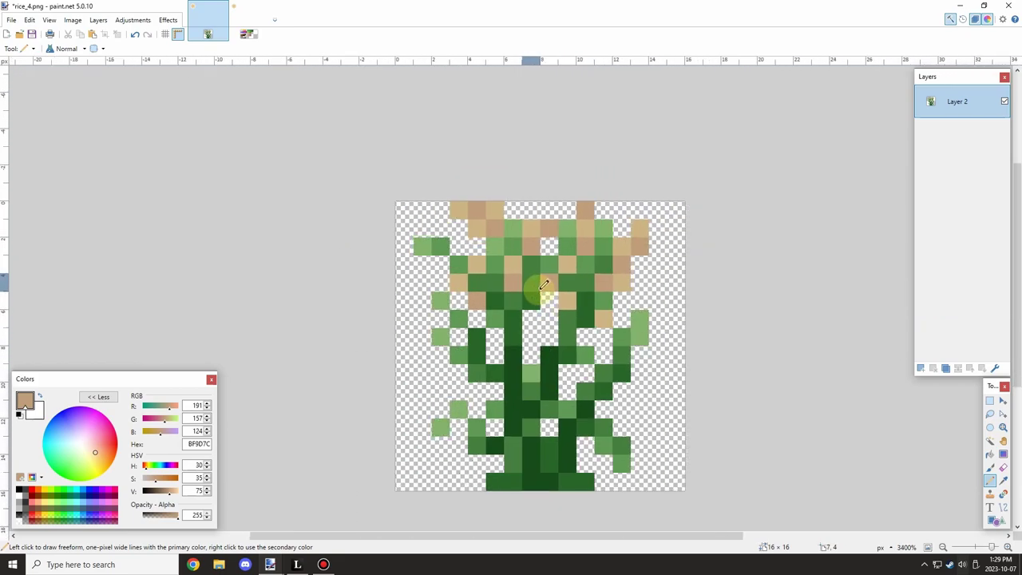
Sample the light tan from a rice head and brighten it to E5CEA0, with saturation 30 and value 90.
scroll(543, 285, up, 1)
click(206, 495)
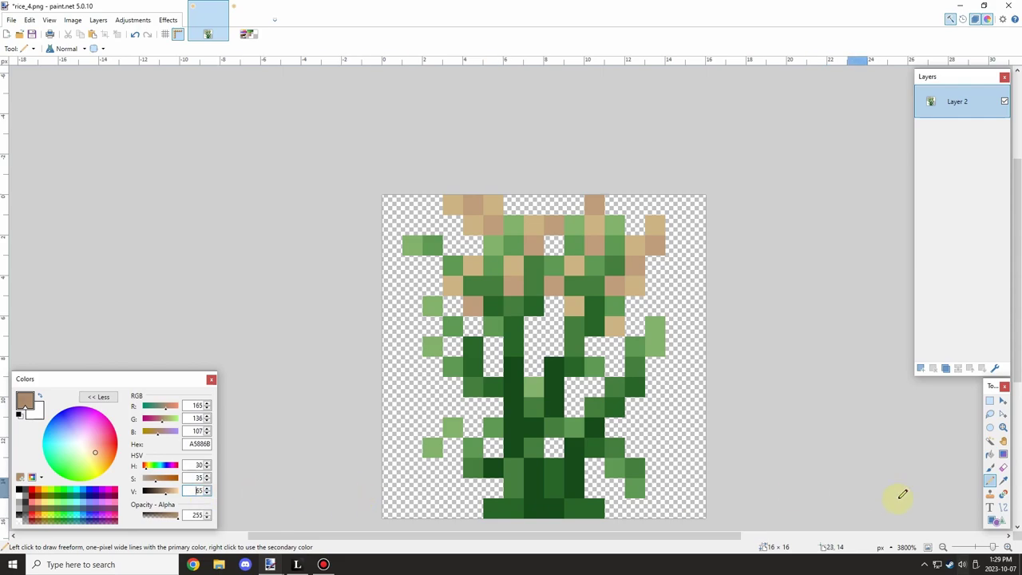
click(1003, 481)
click(575, 269)
click(207, 475)
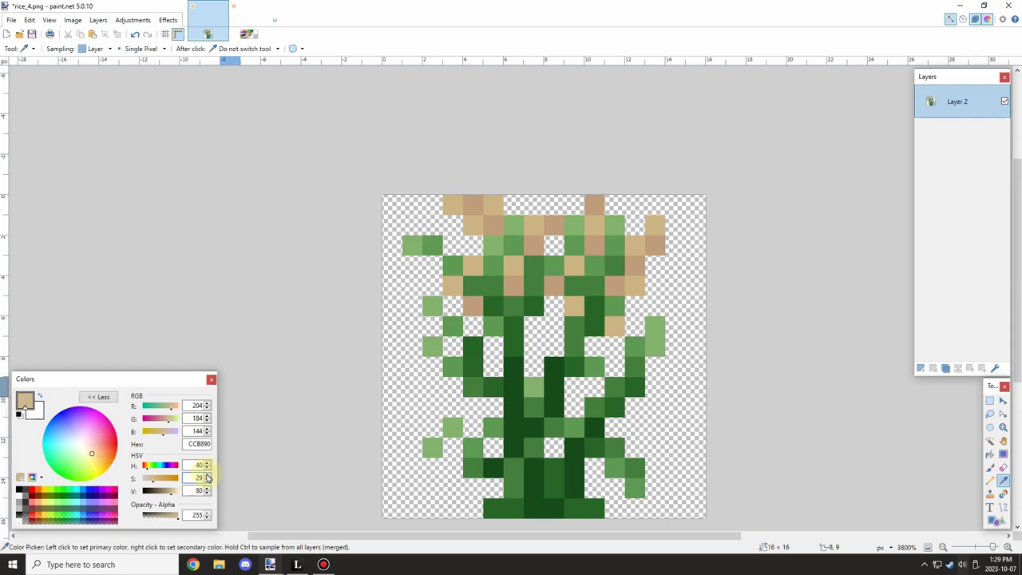
key(Tab)
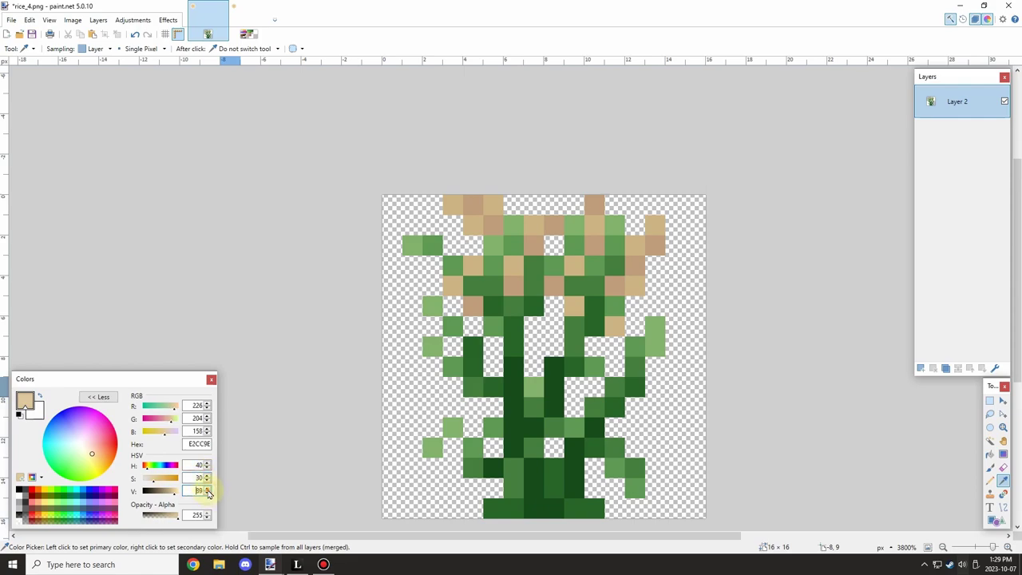
click(208, 489)
Highlight the tips and outer pixels of the rice heads with light tan E5CEA0 using the Pencil.
click(988, 481)
click(456, 205)
click(532, 227)
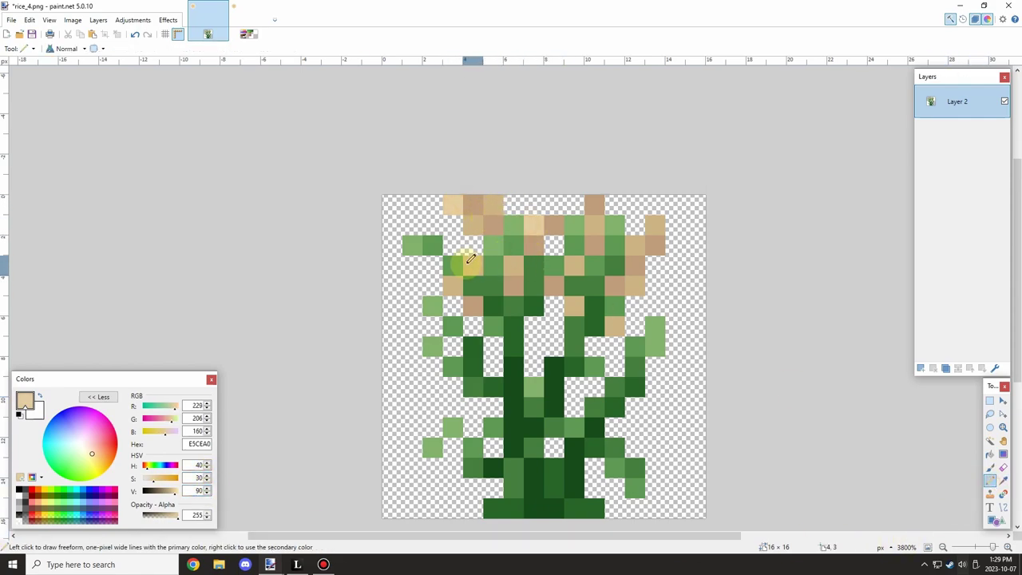
click(572, 265)
click(655, 226)
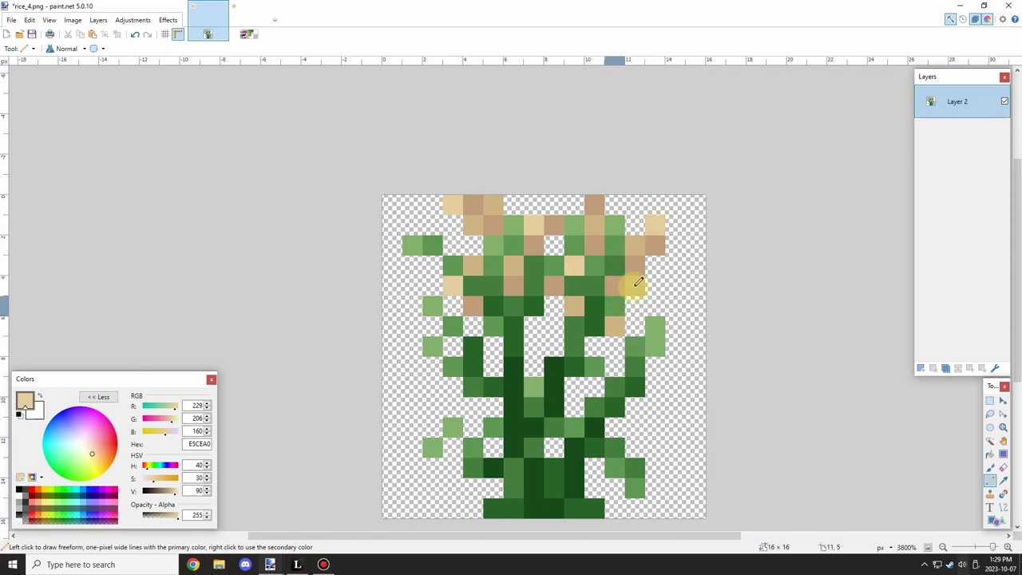
scroll(599, 226, down, 4)
scroll(623, 242, up, 4)
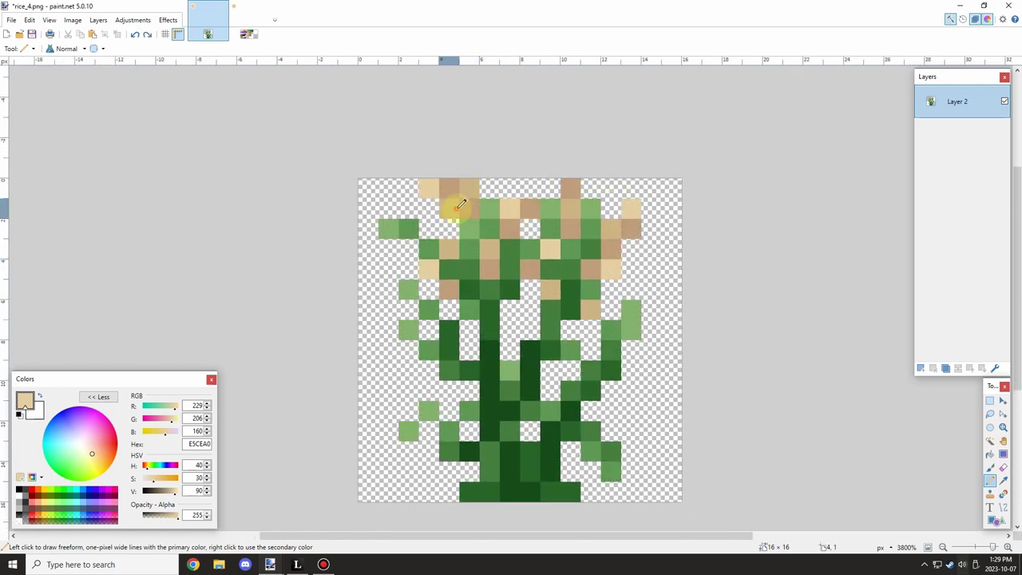
Add more E5CEA0 highlights to the left rice heads, the lowest right grain and the gap between the central stems.
scroll(524, 228, down, 1)
scroll(551, 266, down, 1)
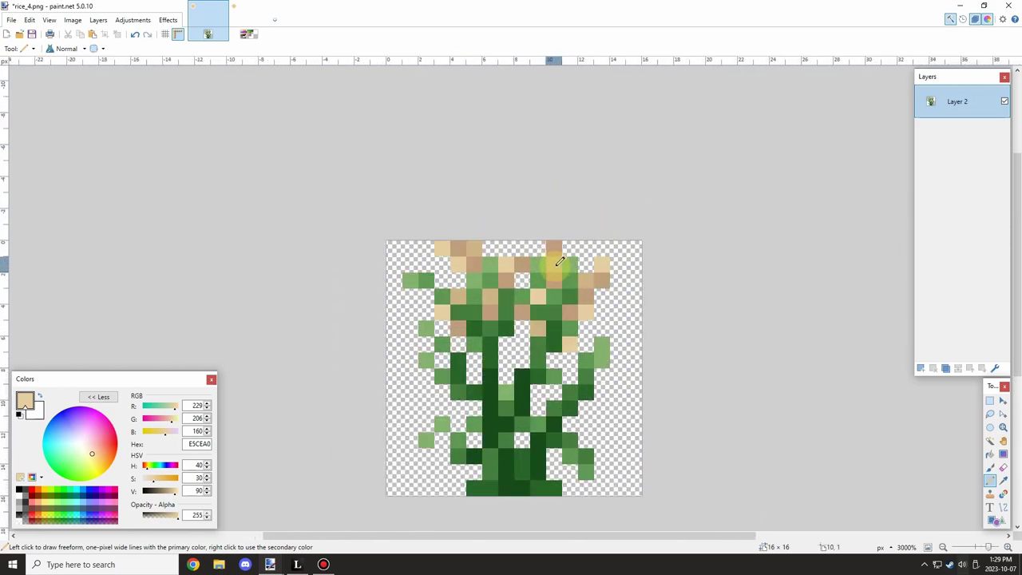
scroll(552, 265, up, 1)
click(443, 303)
scroll(468, 270, down, 3)
scroll(479, 270, up, 3)
scroll(474, 289, down, 4)
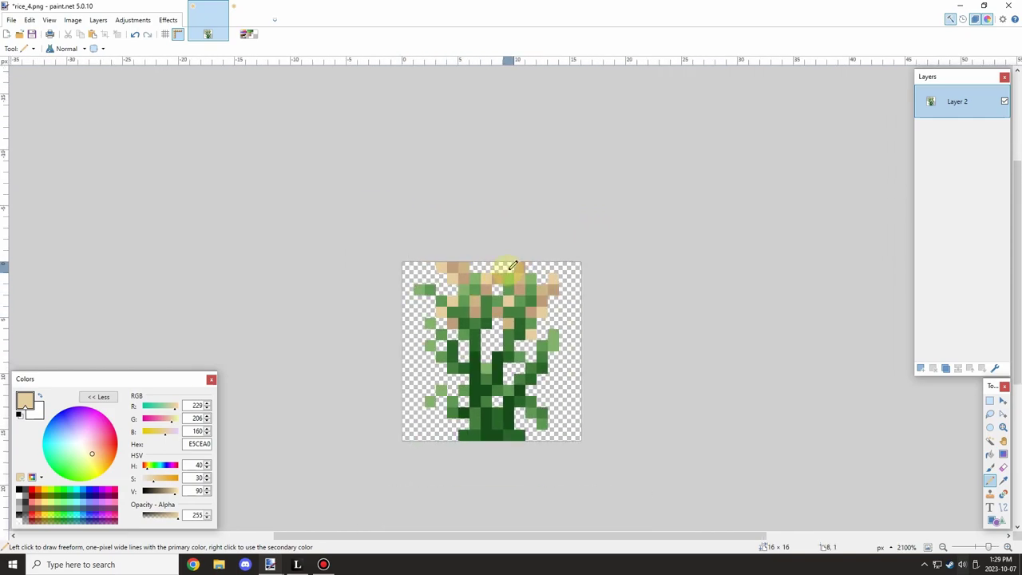
scroll(526, 270, up, 1)
scroll(487, 336, up, 1)
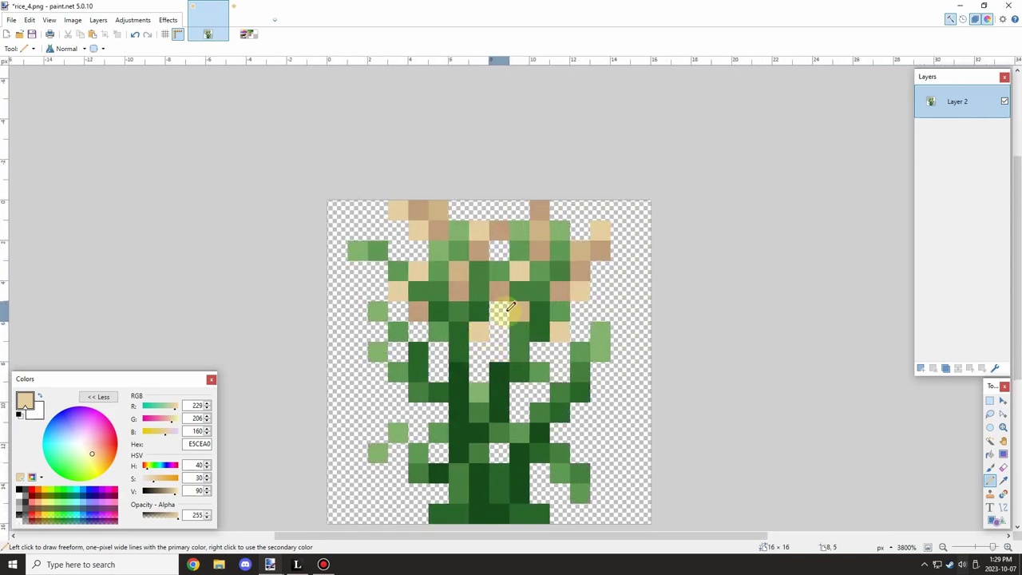
scroll(559, 274, down, 2)
scroll(554, 274, up, 2)
scroll(554, 278, down, 2)
scroll(417, 214, up, 1)
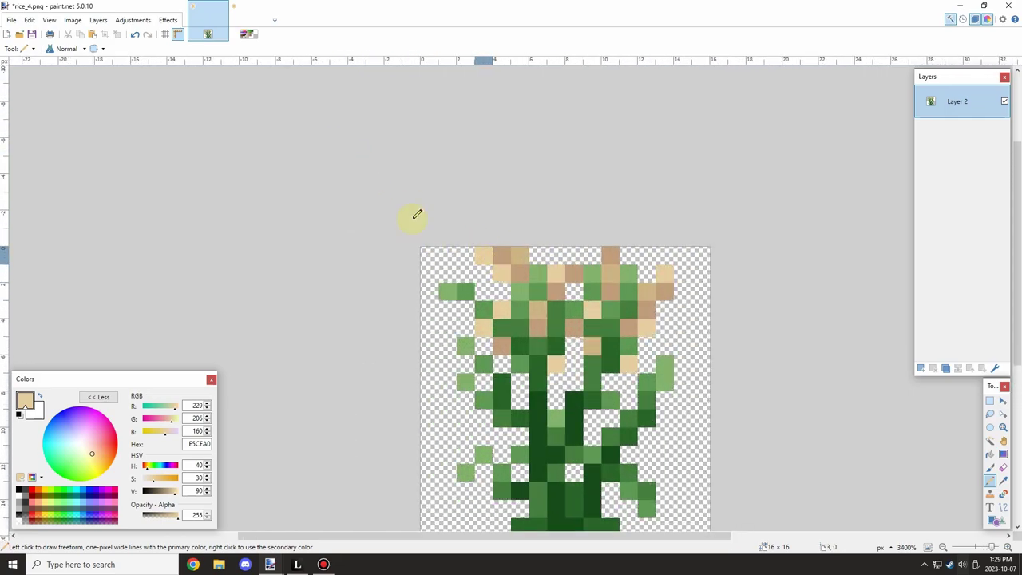
click(12, 20)
click(30, 100)
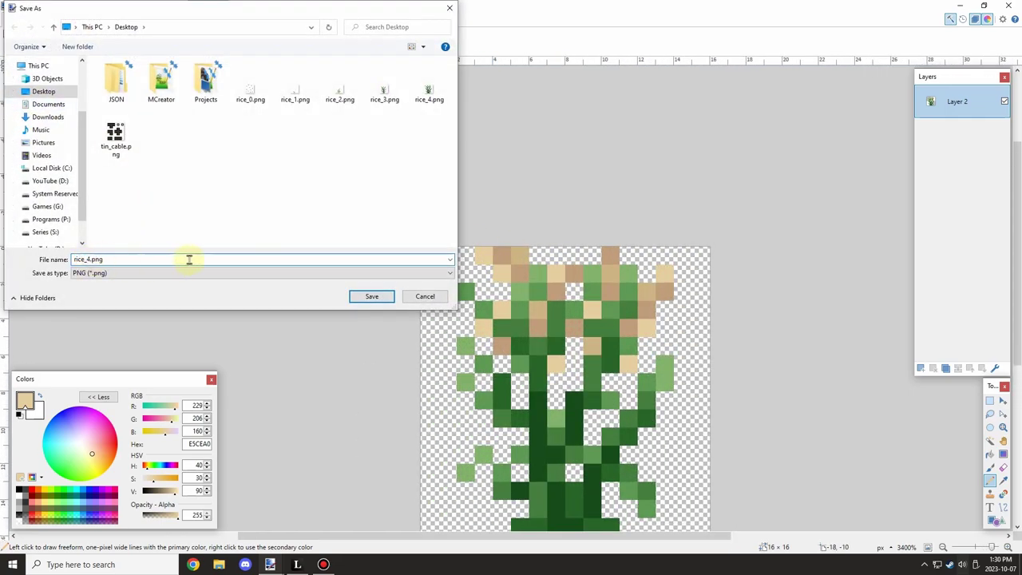
key(Escape)
Select all the green plant pixels across the layer with the Magic Wand at 50% tolerance.
click(990, 440)
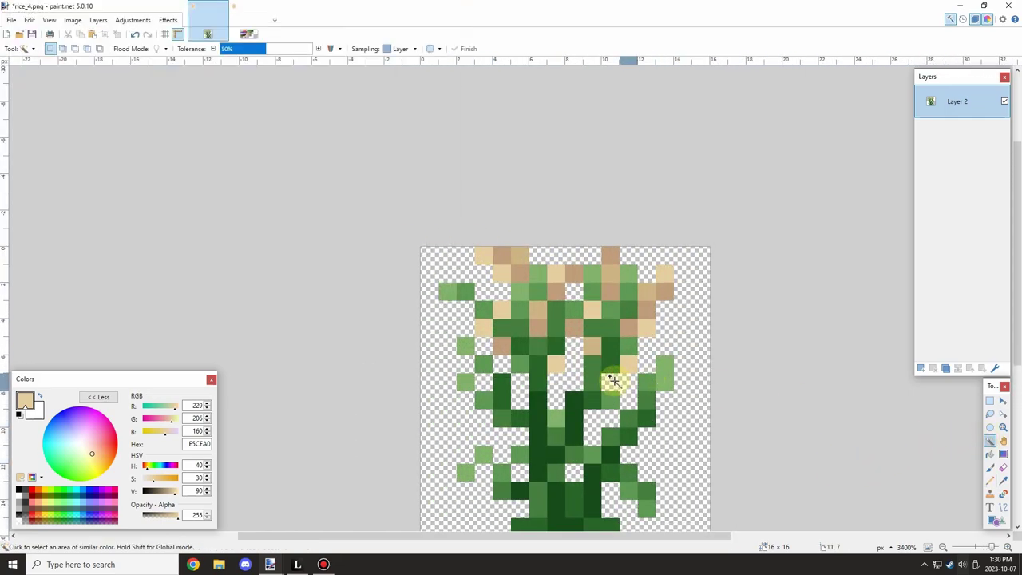
click(615, 382)
key(ctrl+z)
shift+click(592, 381)
Try a slight hue shift on the selected greens with Combined Adjustments, comparing it with the original by undoing and redoing.
click(123, 20)
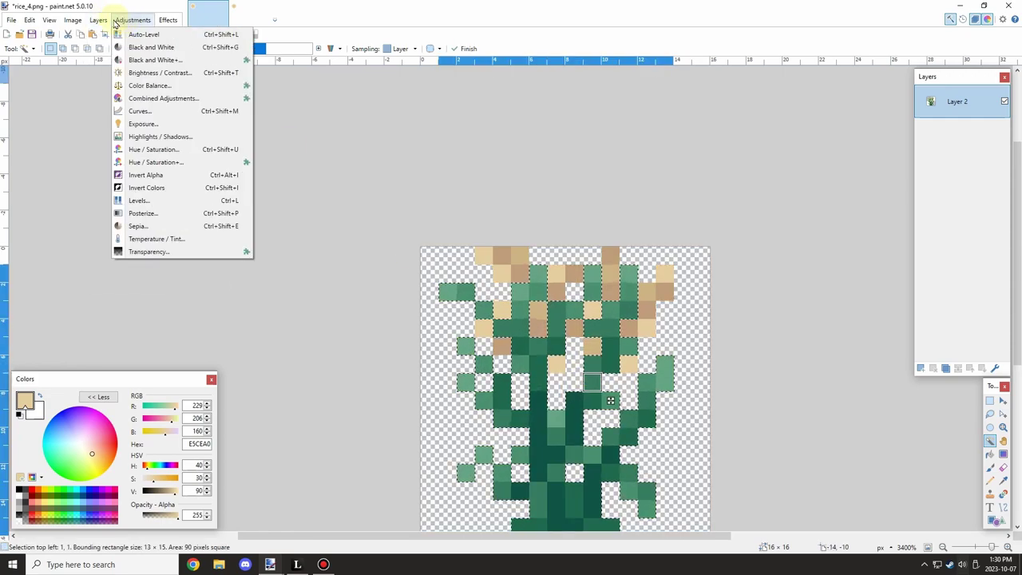
click(137, 98)
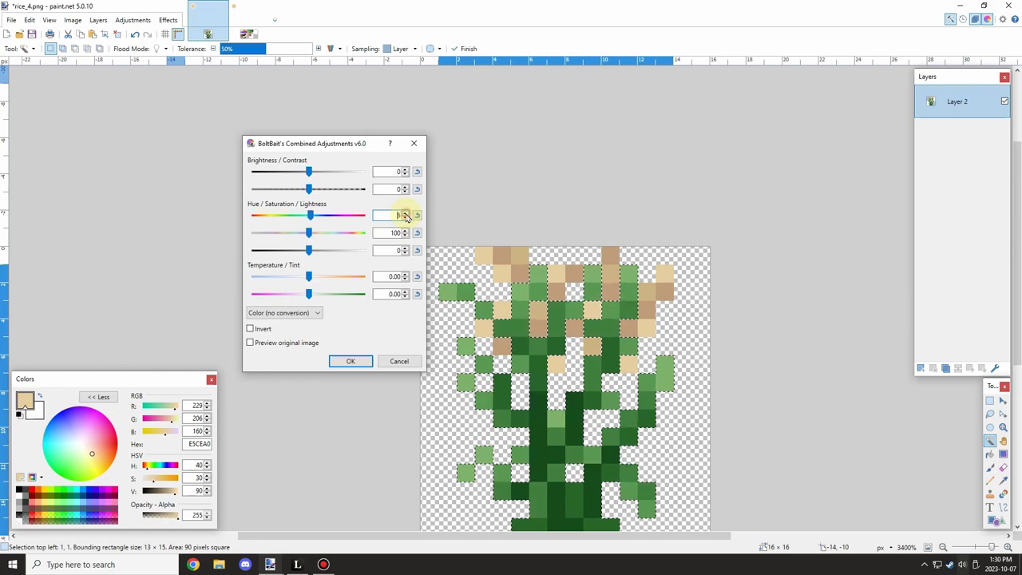
click(350, 360)
scroll(383, 311, down, 1)
key(ctrl+y)
key(ctrl+y)
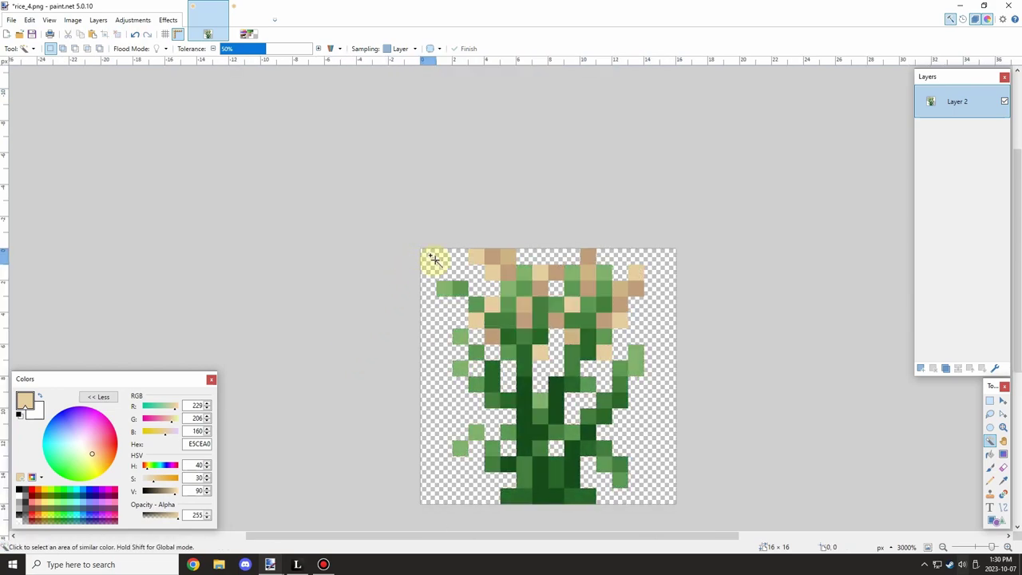
key(ctrl+z)
key(ctrl+y)
key(p)
key(s)
key(s)
key(s)
key(s)
key(ctrl+y)
key(ctrl+y)
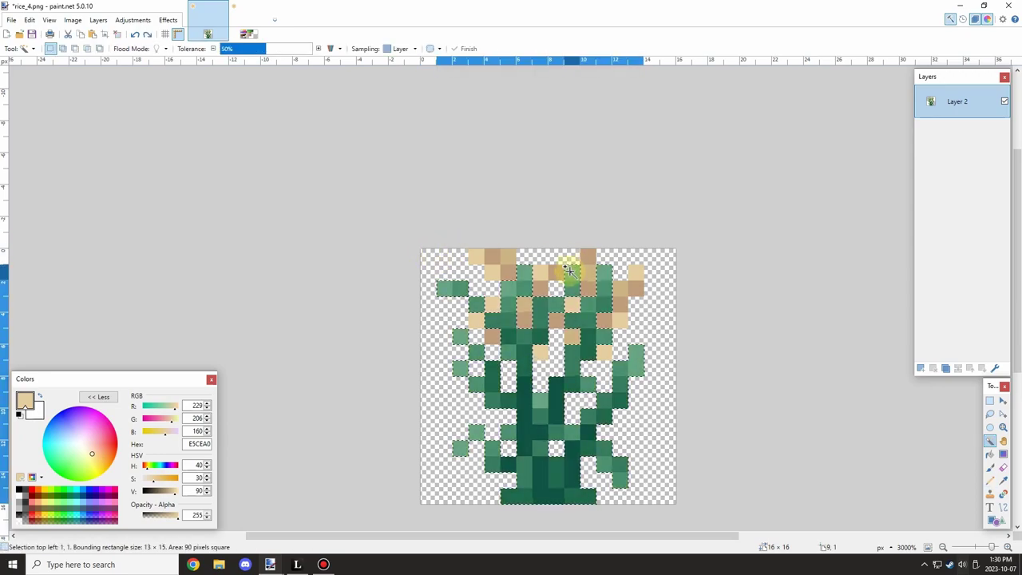
Shift the hue of the selected green pixels slightly with Combined Adjustments and clear the selection.
click(132, 20)
click(158, 102)
click(528, 381)
key(ctrl+d)
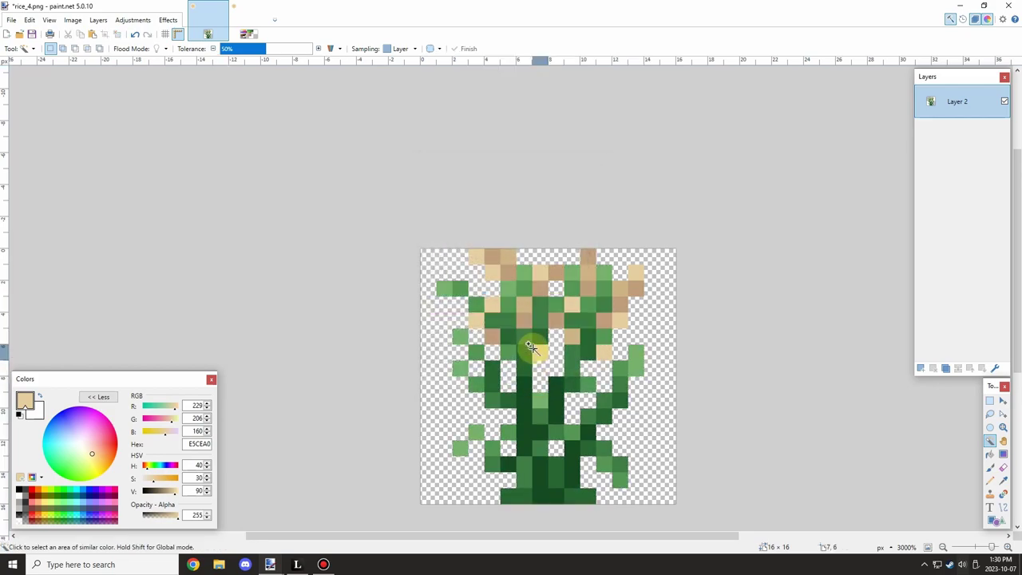
Save the mature plant texture as a new PNG named rice_5.png.
scroll(583, 376, up, 4)
scroll(586, 370, down, 3)
scroll(551, 327, up, 2)
scroll(538, 312, down, 3)
click(12, 20)
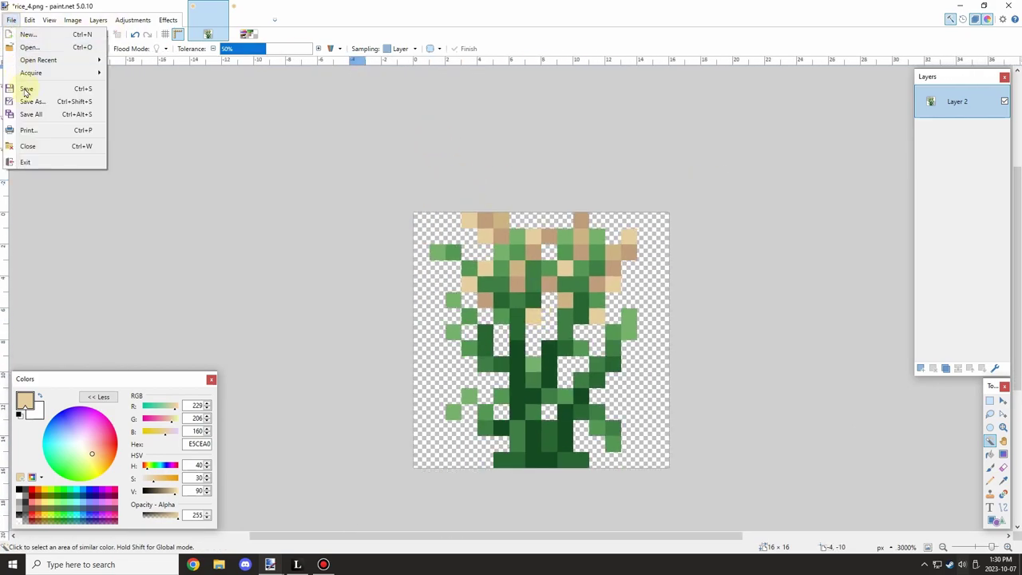
click(39, 98)
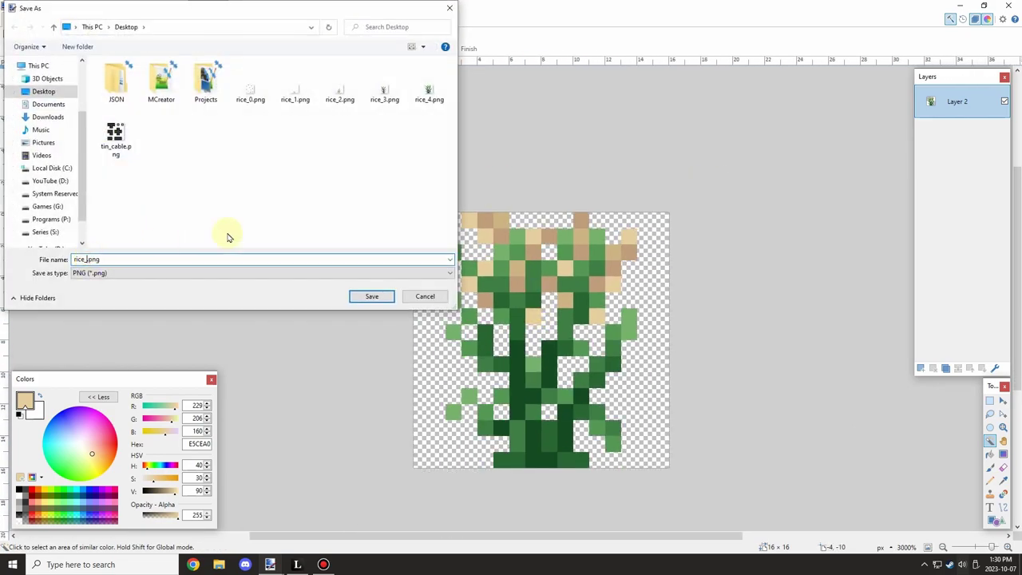
click(371, 296)
click(694, 354)
Select all the tan rice head pixels, shade by shade, with the Magic Wand at 0% tolerance.
scroll(568, 308, up, 2)
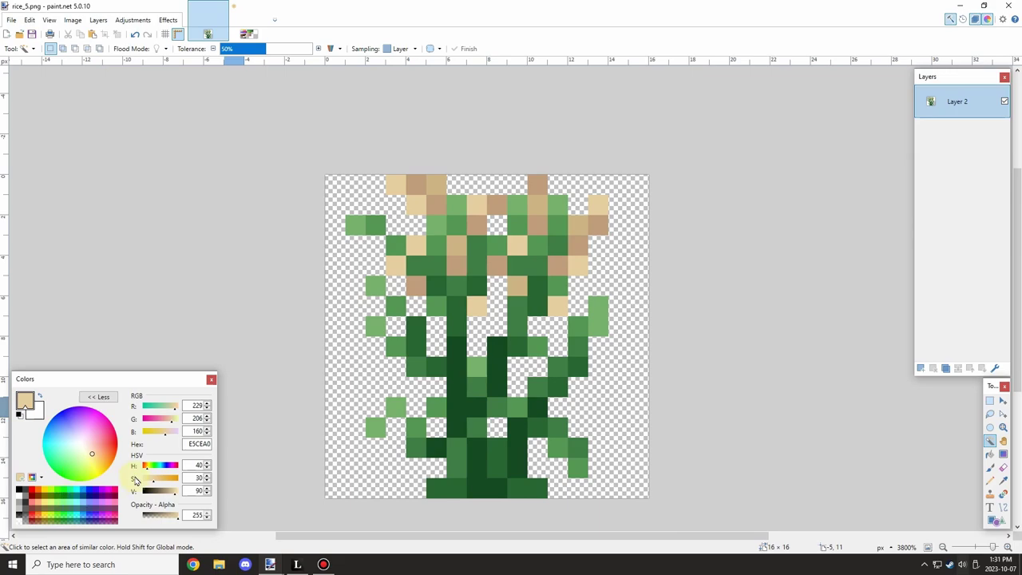
shift+click(573, 220)
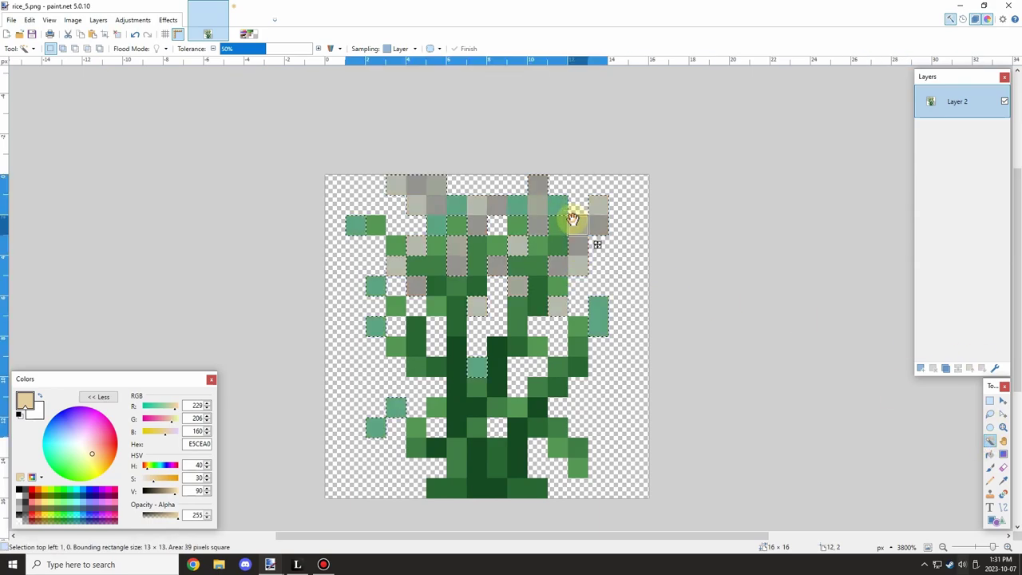
key(ctrl+z)
drag(255, 50, 218, 50)
shift+click(578, 225)
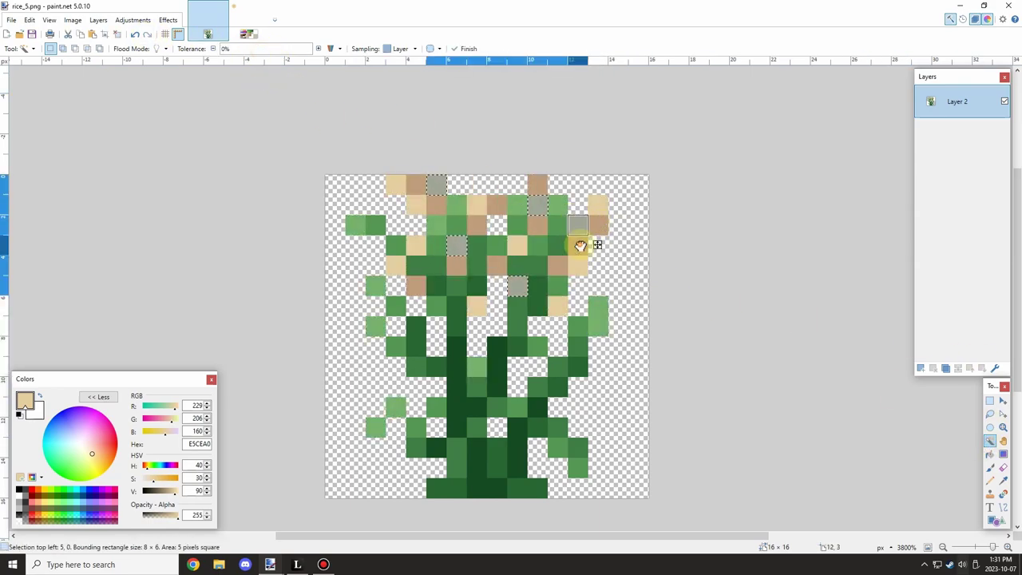
ctrl+shift+click(580, 246)
ctrl+shift+click(576, 267)
Darken the selected rice heads to brown with Combined Adjustments, using brightness -78, contrast -13, higher saturation and lower lightness.
click(101, 21)
mouse_move(129, 21)
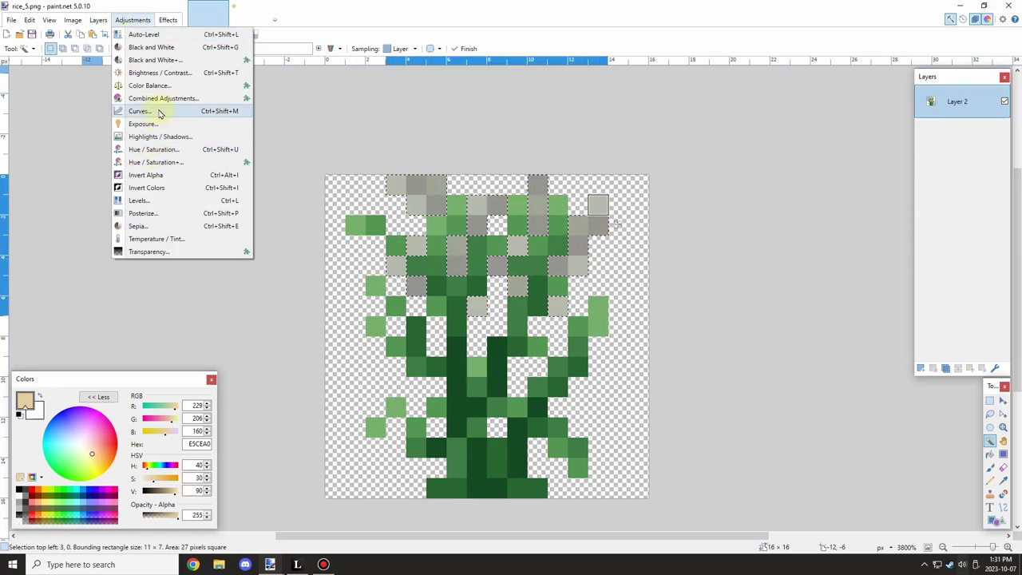
click(163, 98)
drag(474, 165, 739, 151)
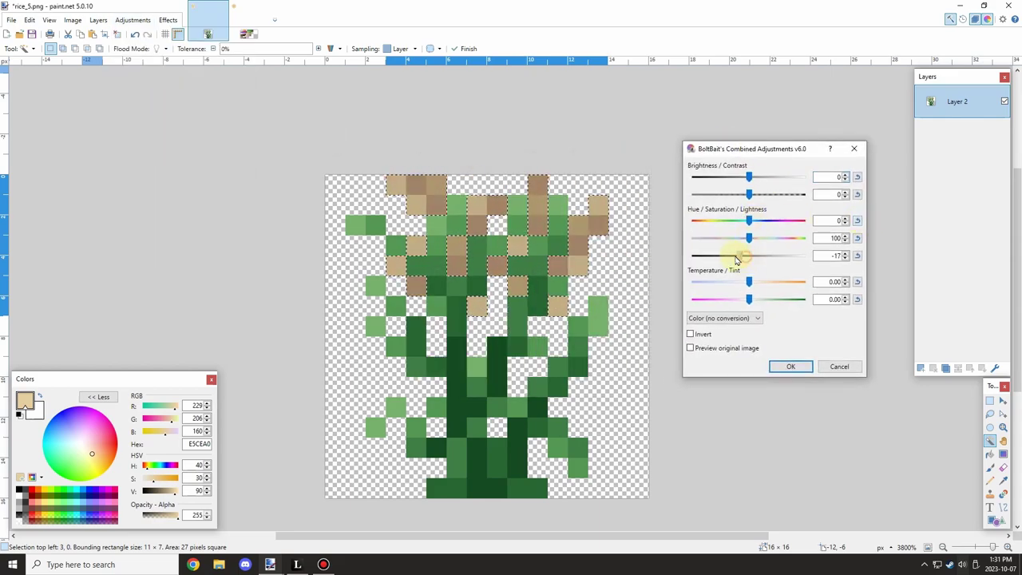
click(856, 255)
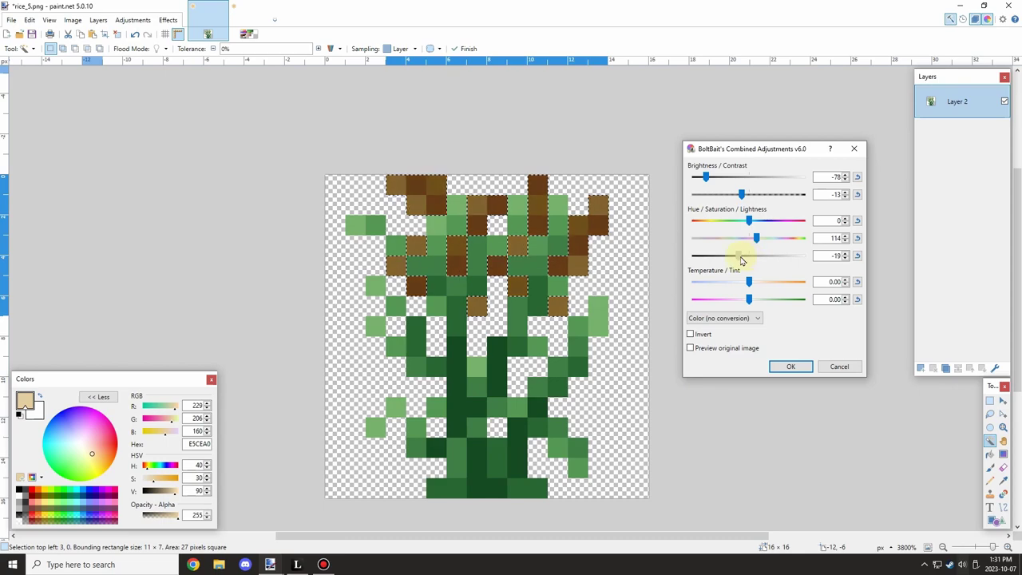
click(795, 365)
Replace the selection with every shade of green in the leaves and stems, using the Magic Wand.
key(ctrl+d)
ctrl+shift+click(519, 308)
ctrl+shift+click(541, 301)
ctrl+shift+click(555, 290)
ctrl+shift+click(595, 306)
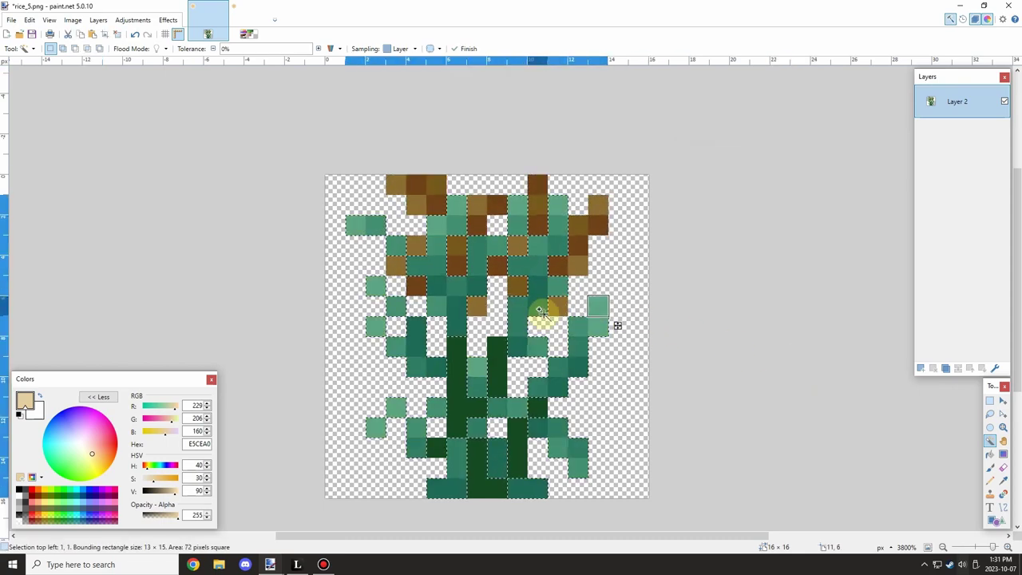
ctrl+click(476, 440)
Recolour the selected greens to dry beige: brightness 32, contrast 28, hue -129, saturation 65, lightness 35, temperature 0.22, tint 0.46, then deselect.
click(168, 20)
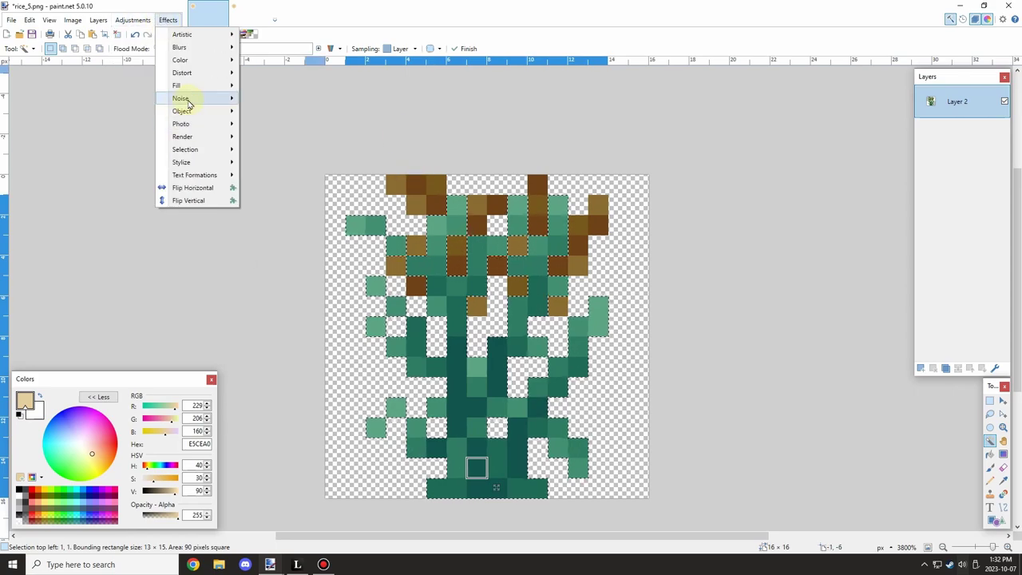
mouse_move(136, 21)
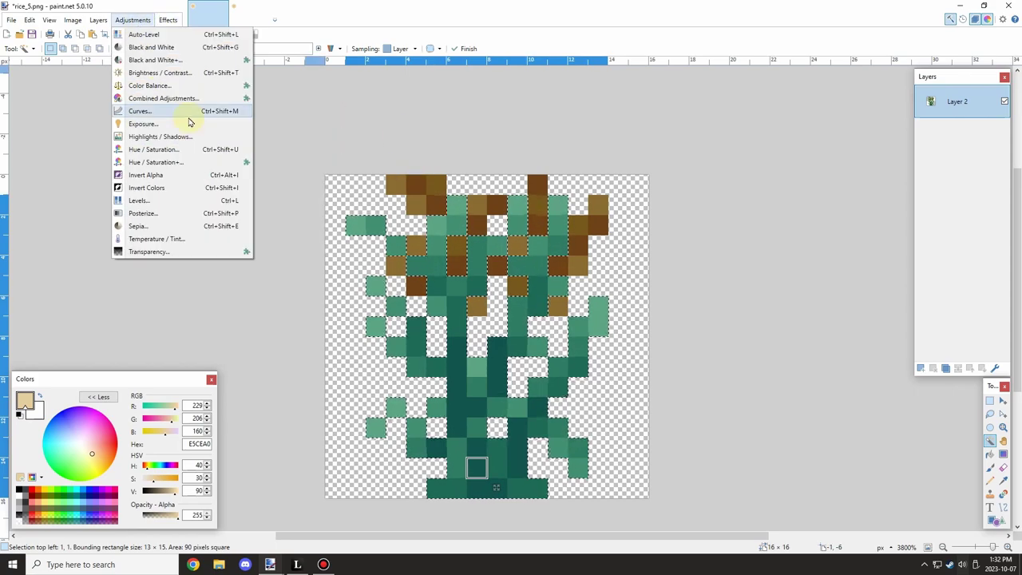
click(161, 97)
drag(499, 166, 773, 152)
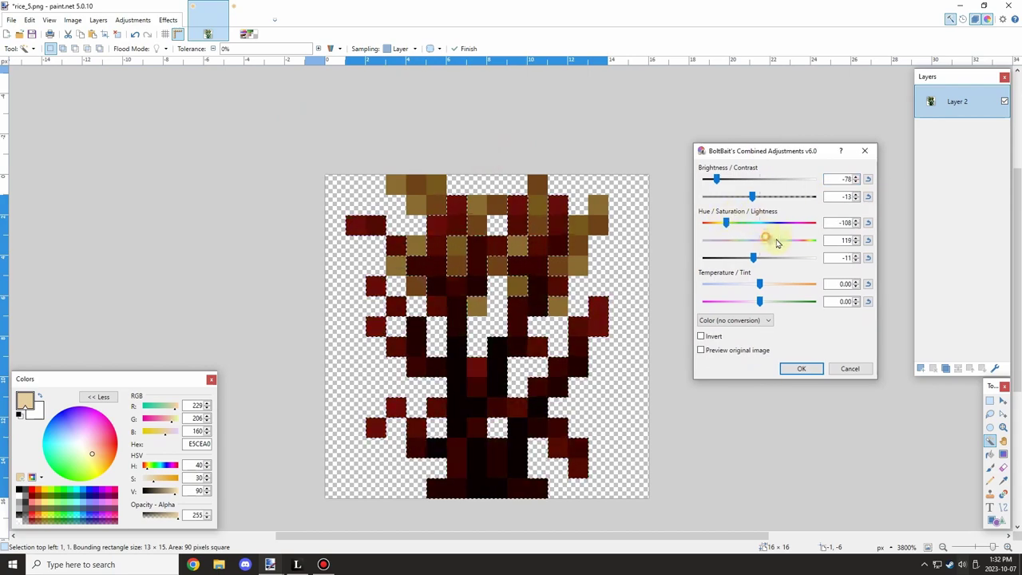
click(779, 179)
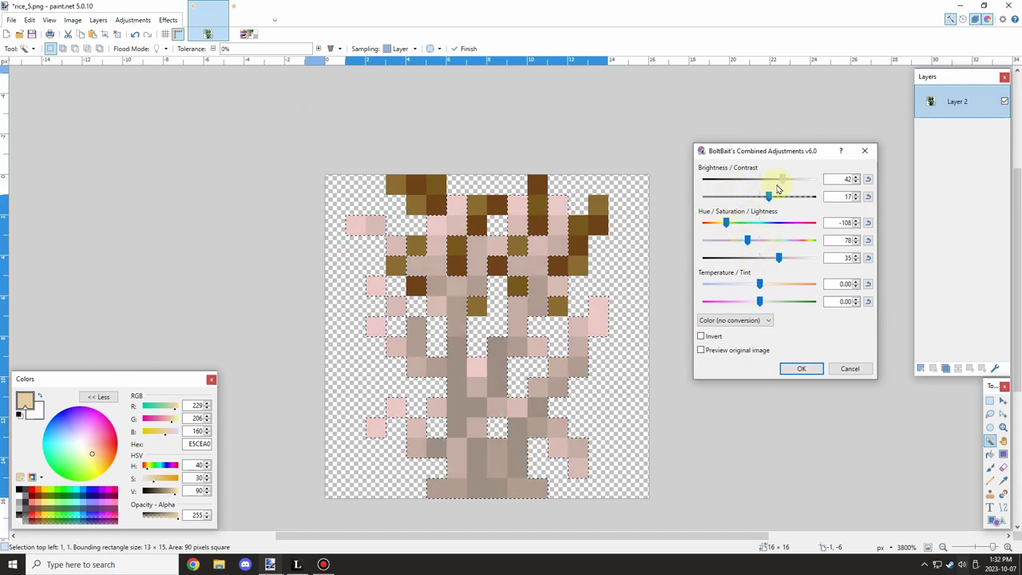
drag(763, 181, 757, 180)
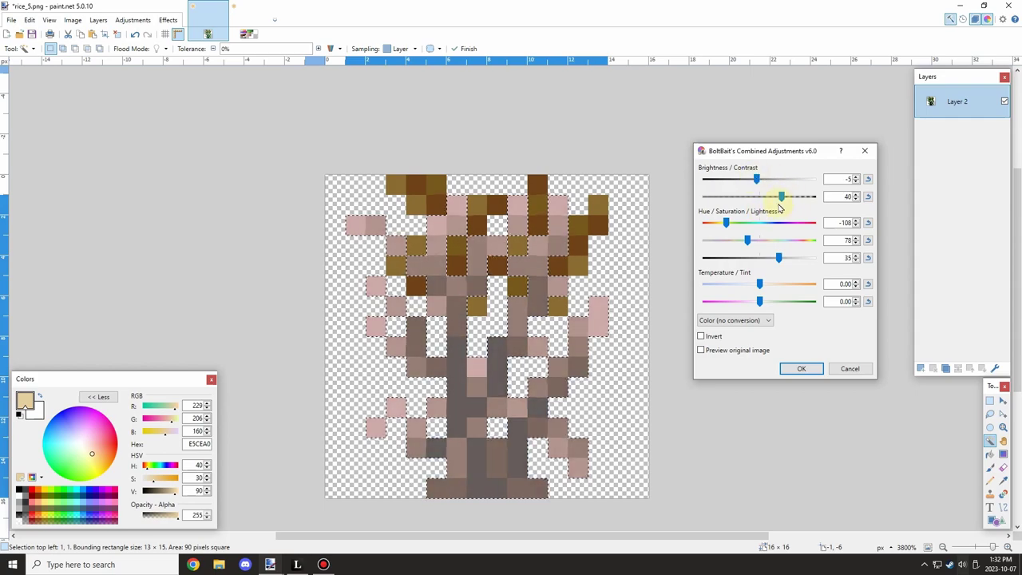
click(867, 196)
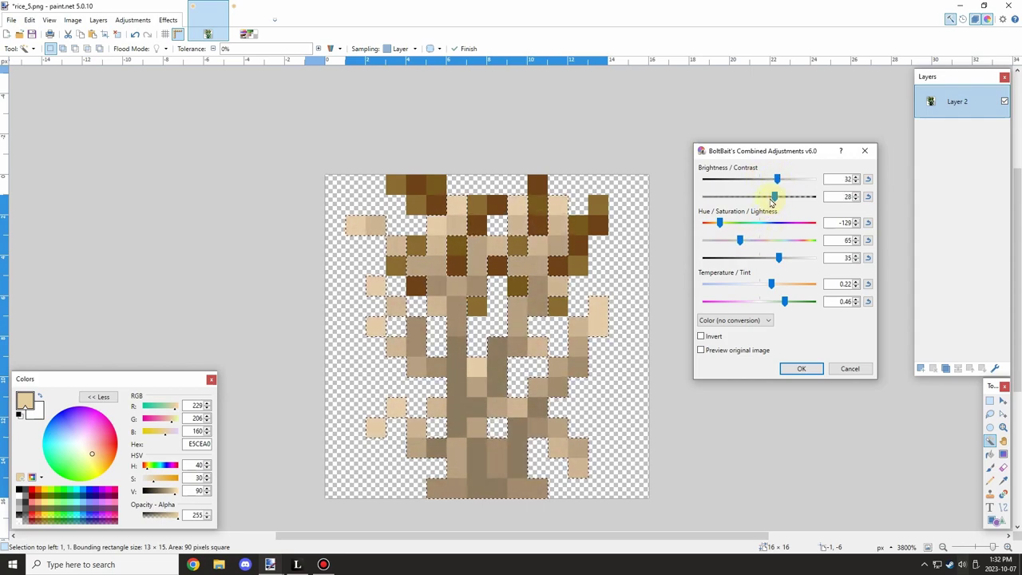
click(803, 368)
key(ctrl+d)
Examine the recoloured beige and brown plant from near and far.
scroll(678, 234, down, 5)
scroll(664, 232, up, 5)
scroll(650, 253, down, 3)
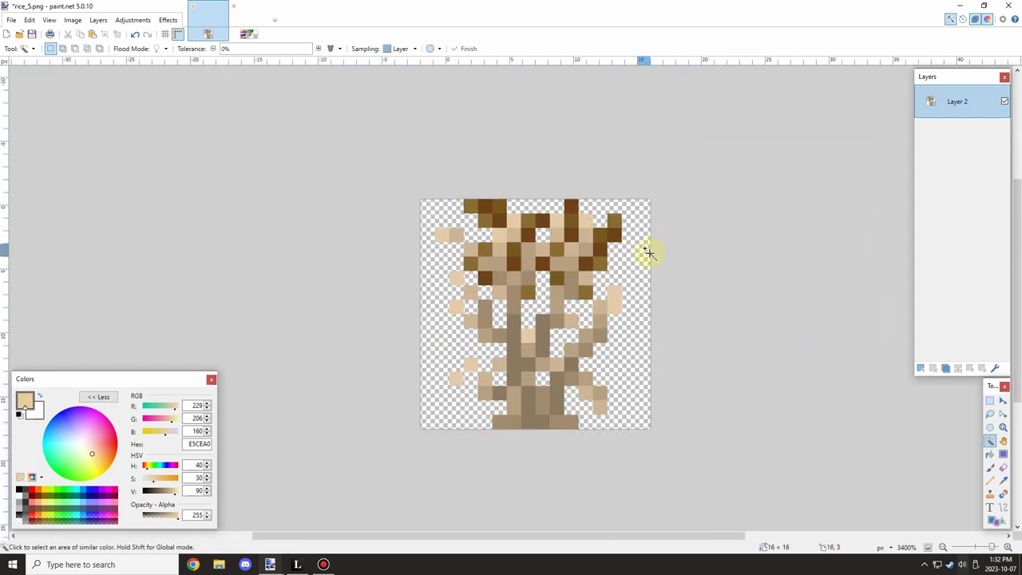
scroll(648, 252, up, 2)
scroll(636, 242, down, 2)
scroll(606, 228, up, 2)
scroll(630, 237, down, 2)
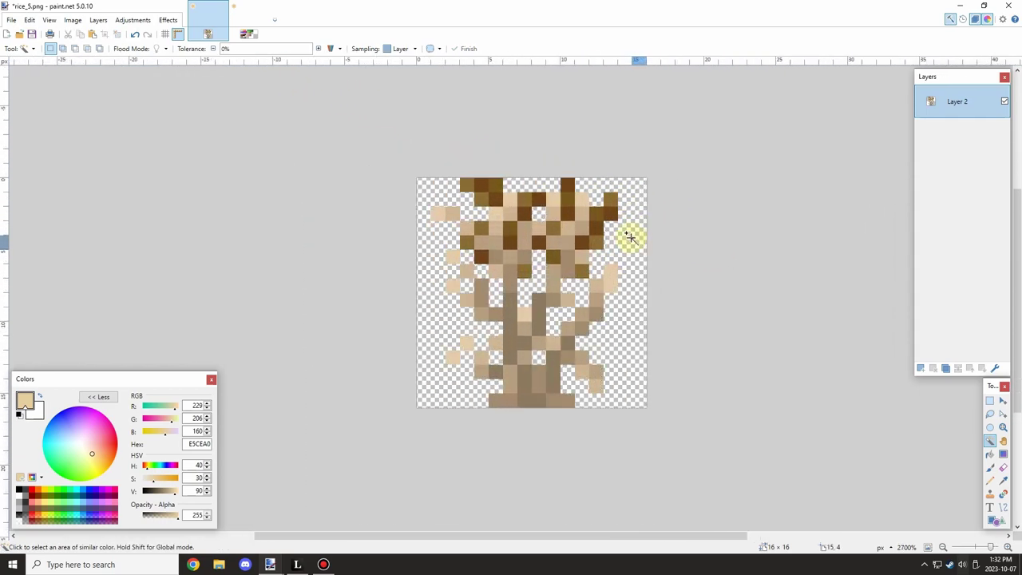
scroll(630, 237, up, 3)
Darken the brown rice head pixels with Combined Adjustments at brightness 7, contrast 33, lightness -24 and temperature 0.28.
click(604, 228)
click(132, 19)
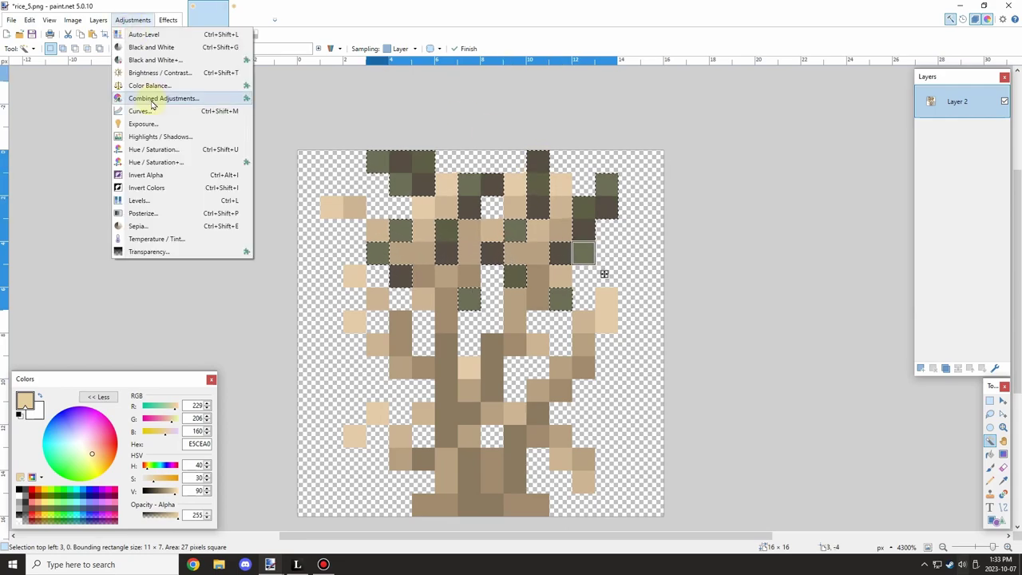
click(153, 100)
drag(506, 169, 773, 154)
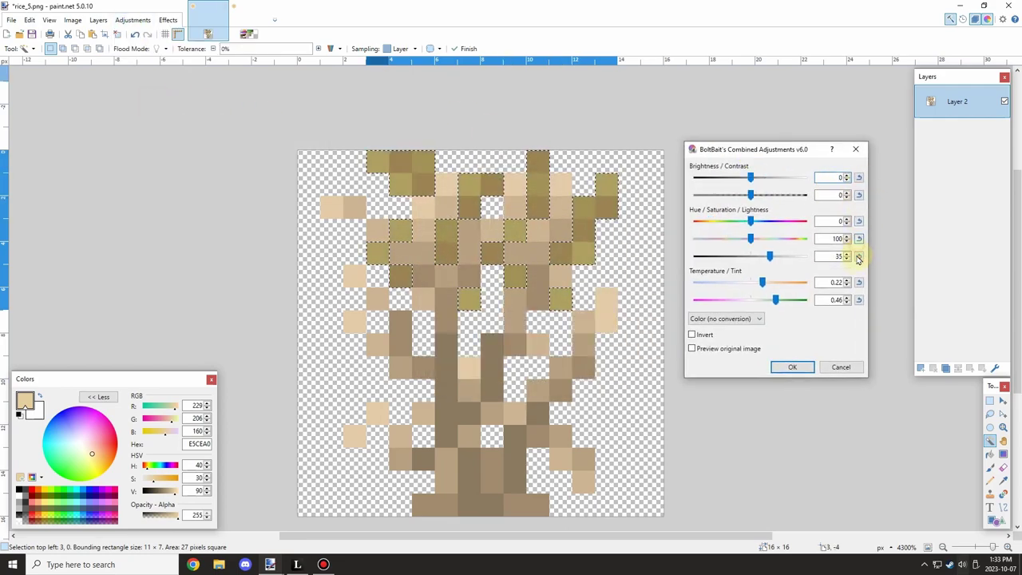
click(858, 256)
click(858, 283)
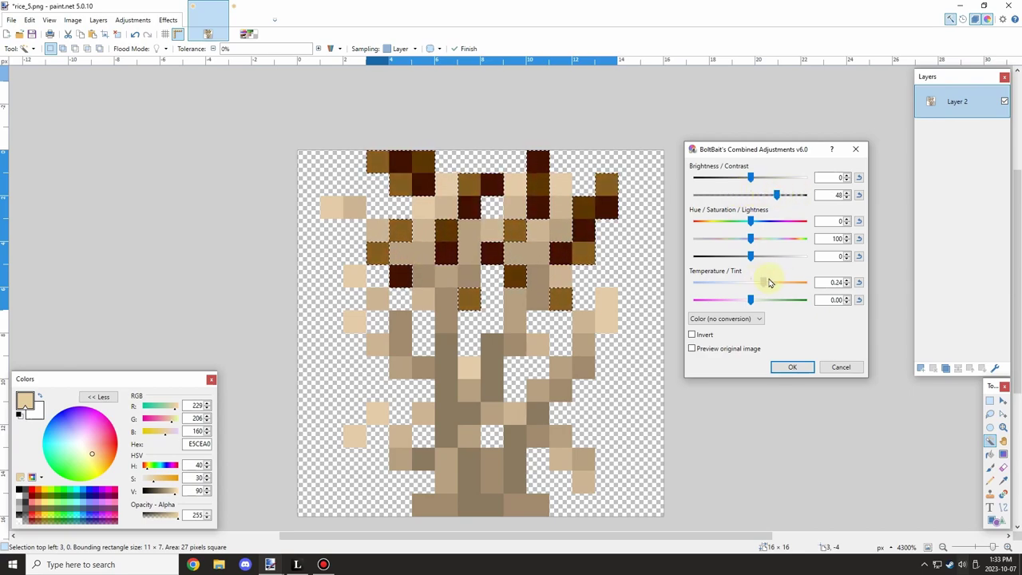
click(859, 282)
click(859, 195)
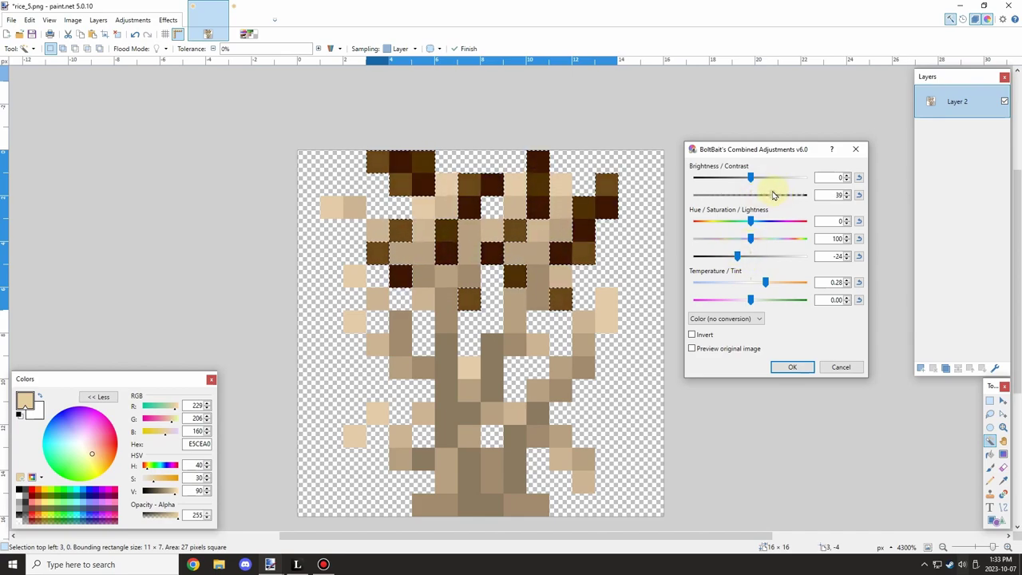
drag(750, 177, 756, 179)
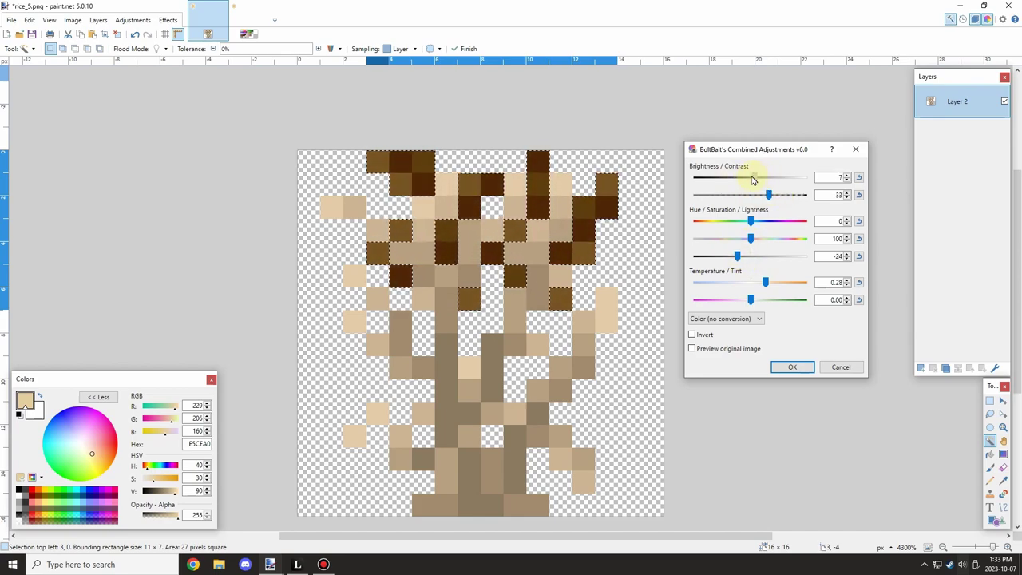
click(792, 366)
Save the withered plant texture as a new PNG named rice_6.png.
scroll(666, 235, up, 1)
scroll(667, 238, down, 3)
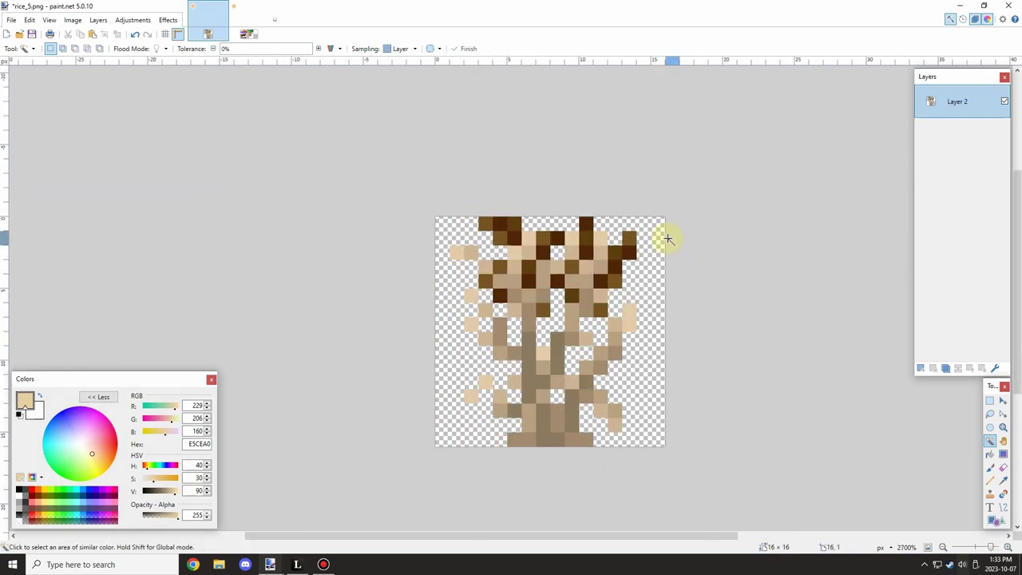
click(11, 19)
click(16, 101)
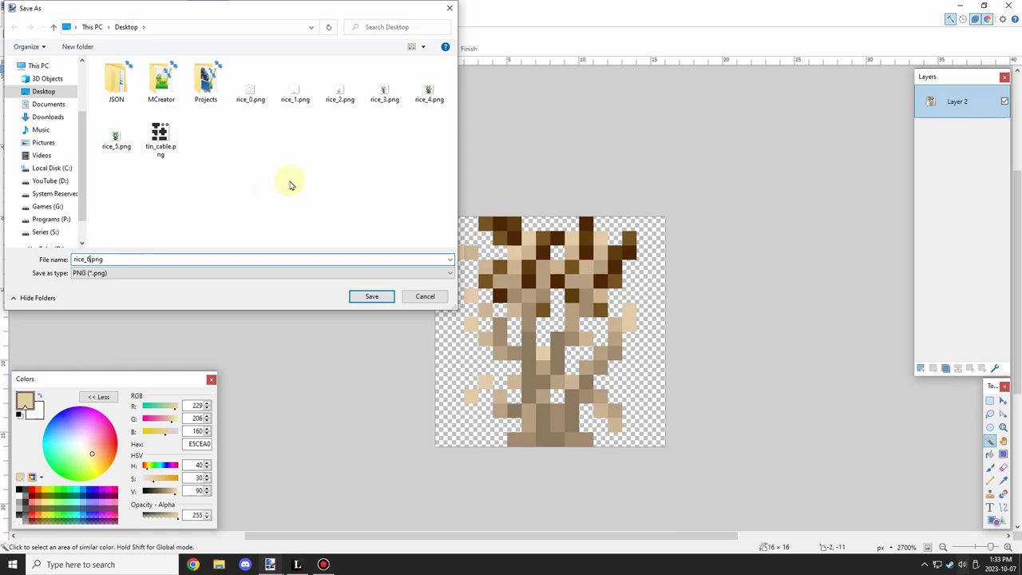
click(369, 296)
click(682, 351)
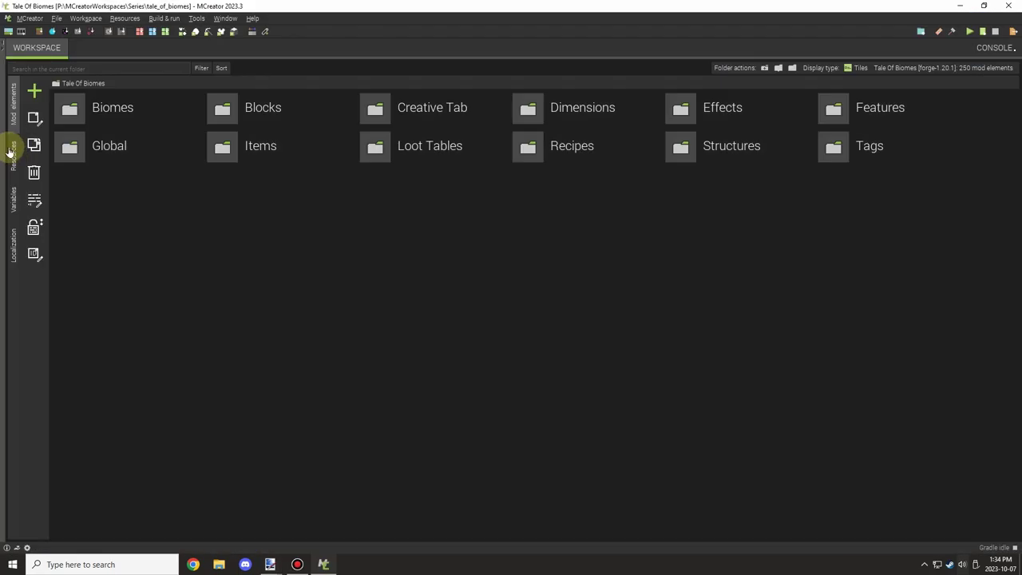
Import rice_0.png through rice_6.png from the Desktop as block textures into the Tale Of Biomes workspace in MCreator.
click(14, 157)
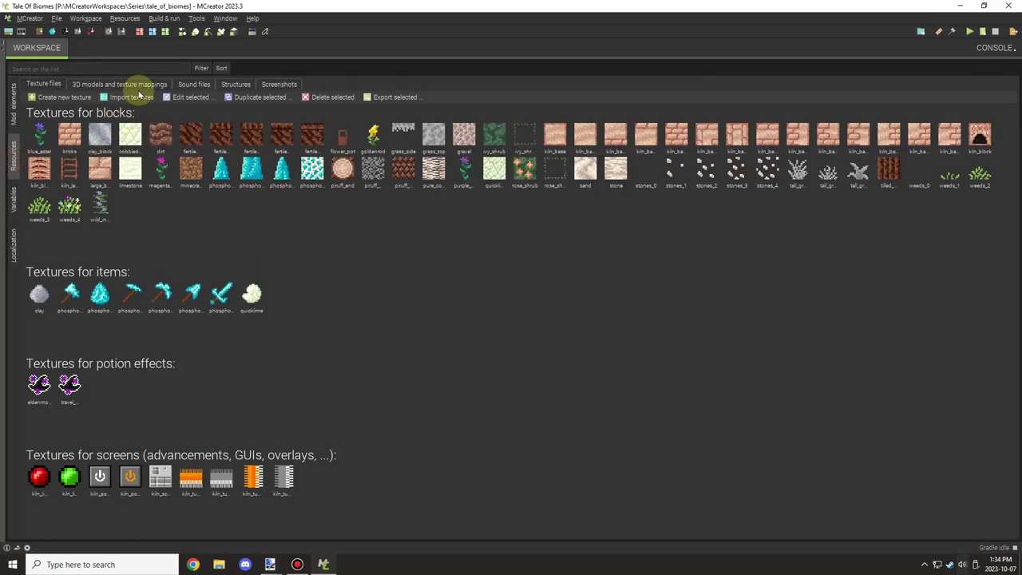
click(132, 96)
click(136, 110)
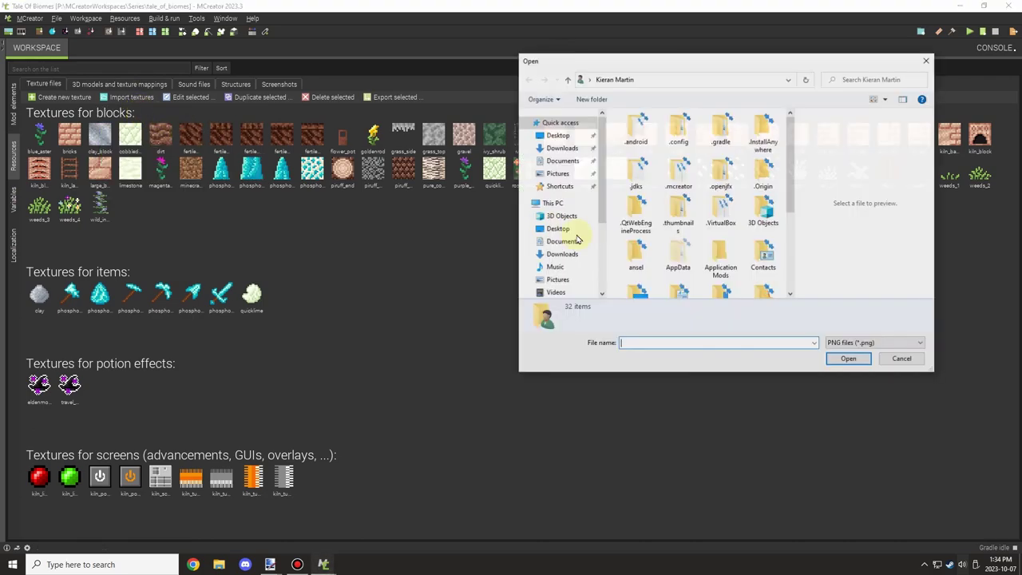
click(586, 136)
click(764, 140)
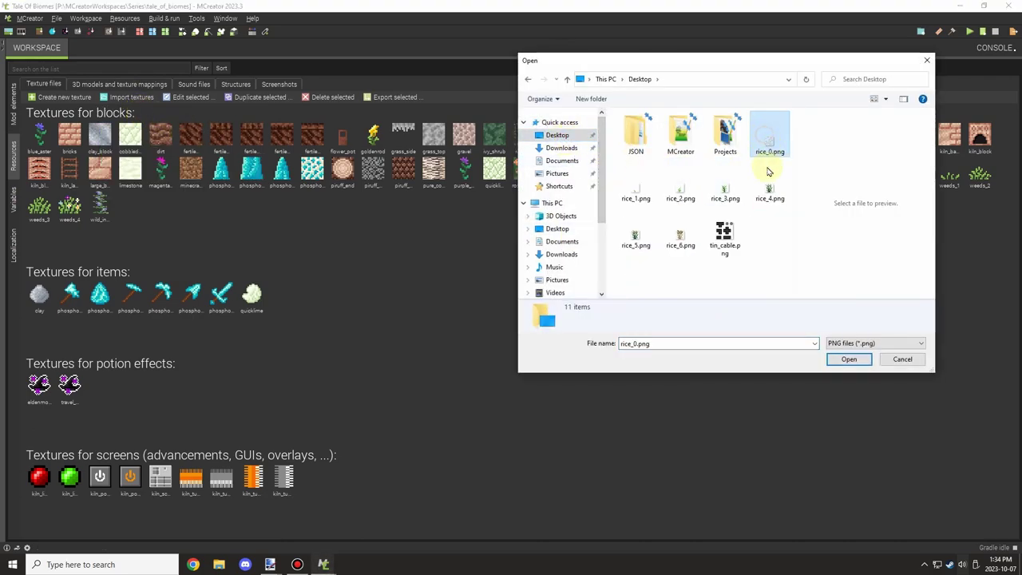
shift+click(680, 237)
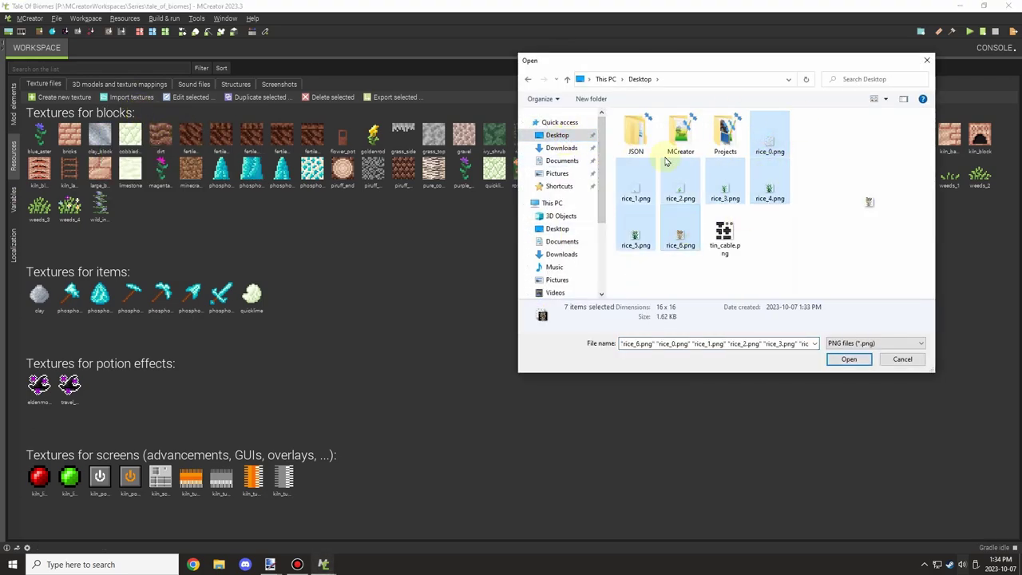
click(847, 360)
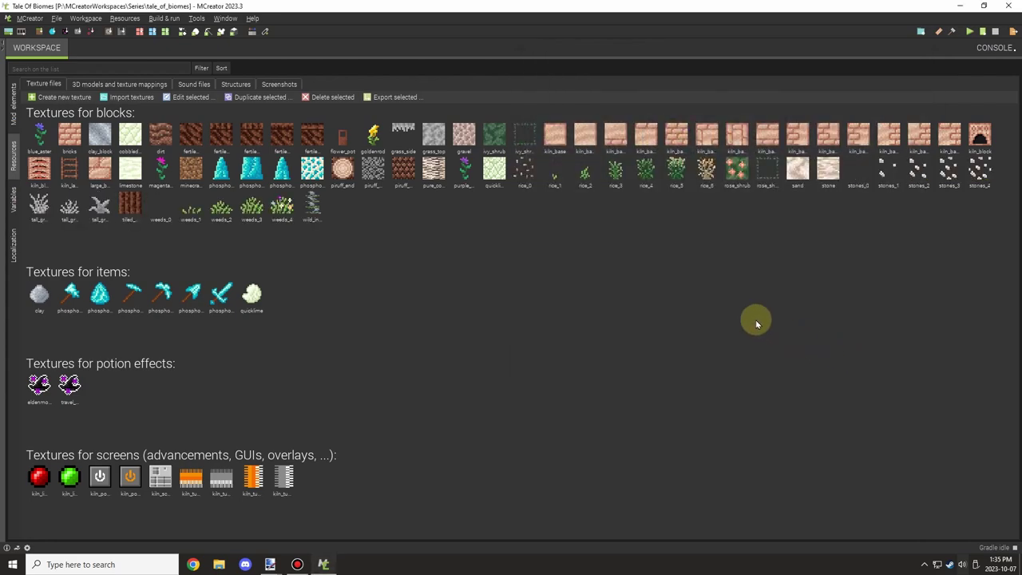
Review the imported rice_0 to rice_6 growth stage textures one by one among the block textures.
click(554, 169)
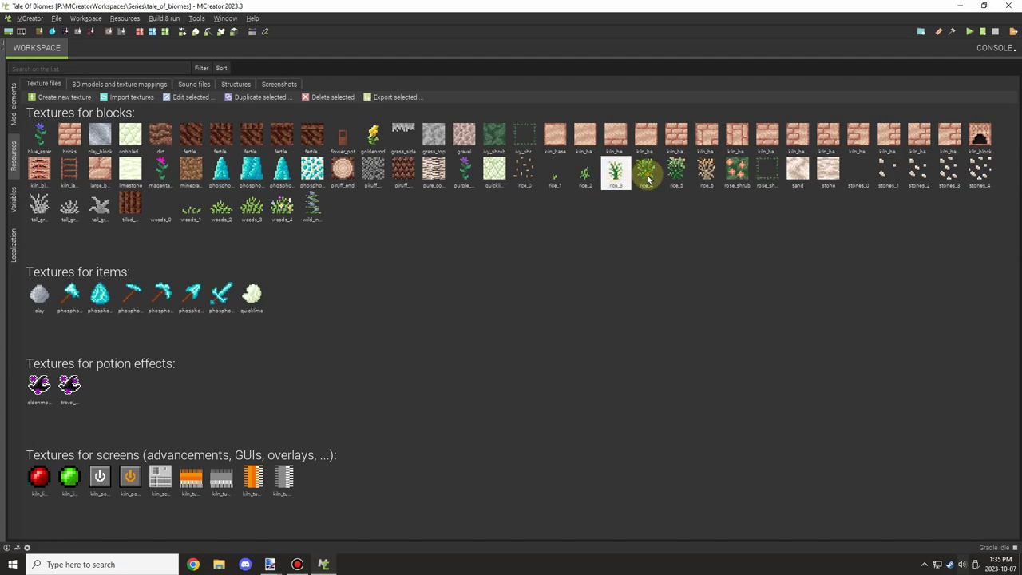
click(702, 177)
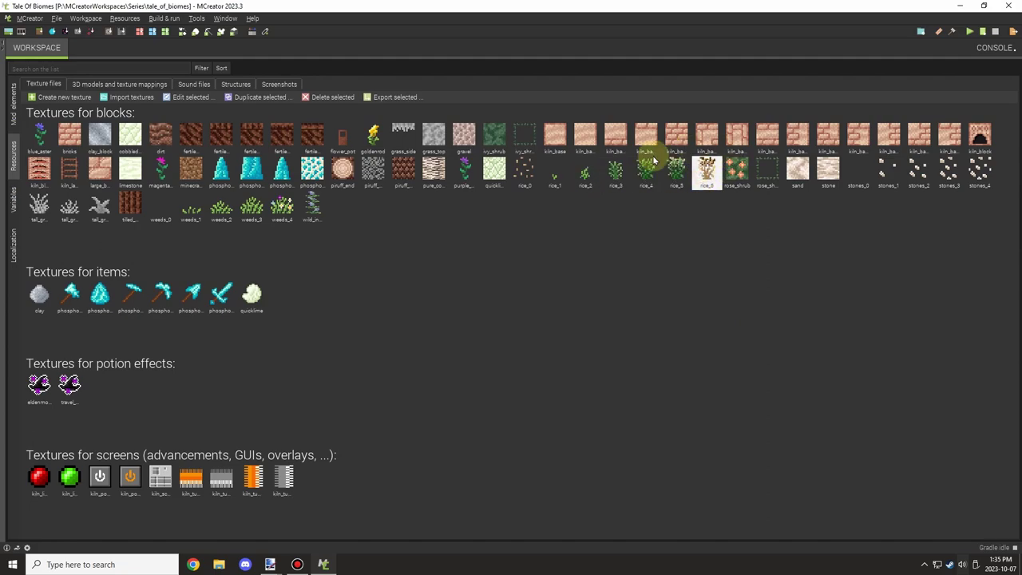
click(559, 175)
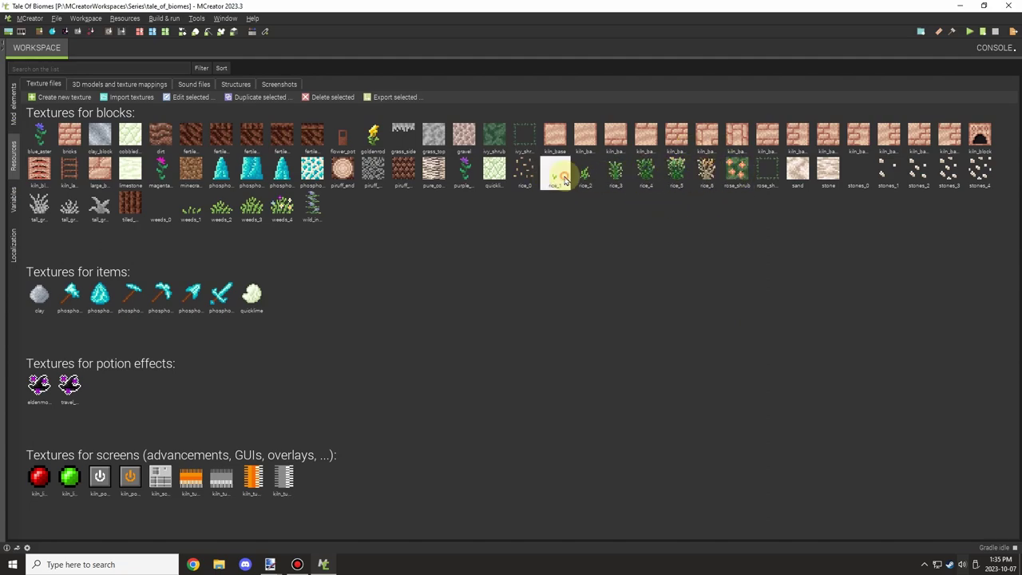
click(591, 174)
click(706, 174)
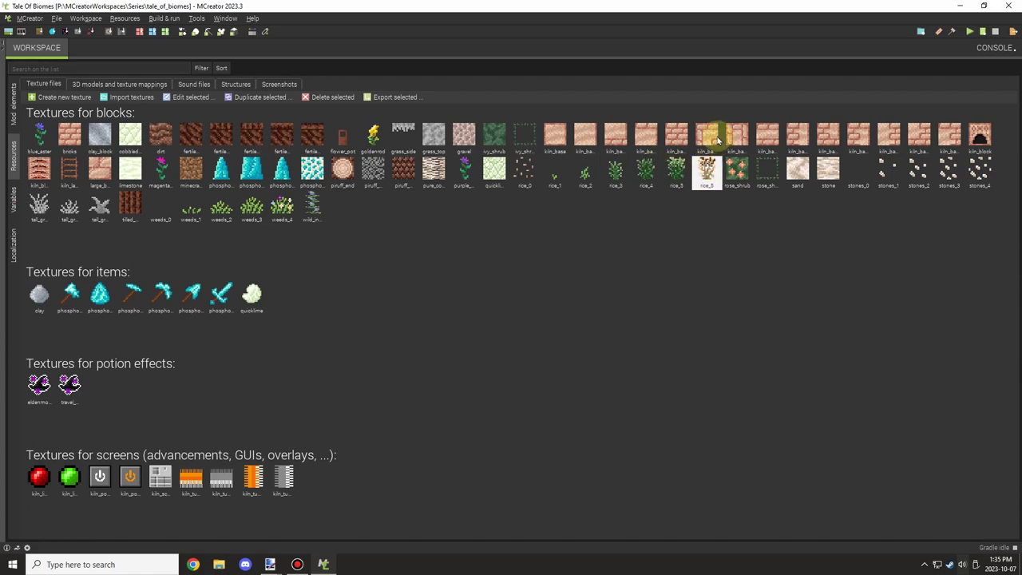
click(551, 178)
click(487, 209)
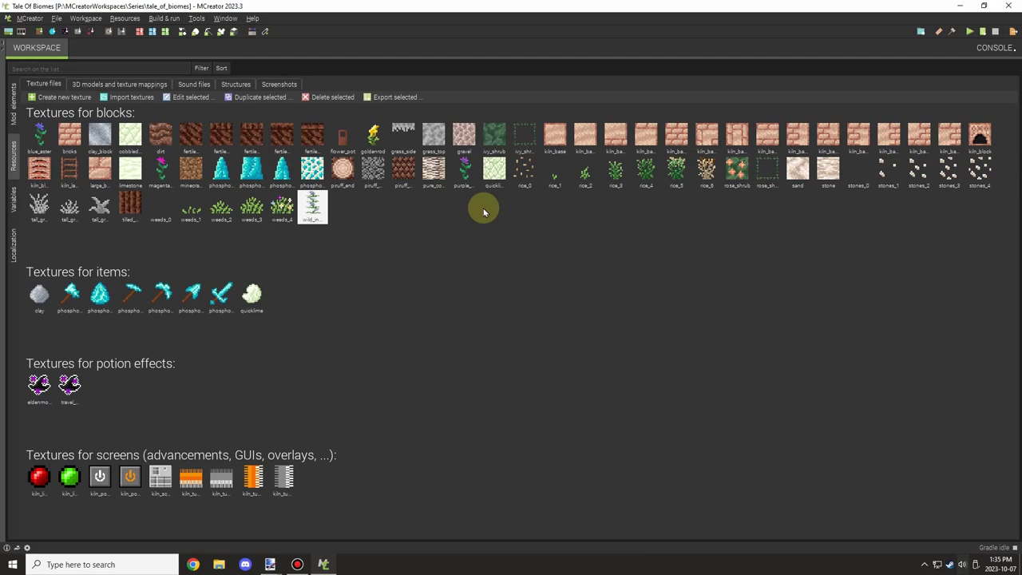
click(706, 171)
click(675, 171)
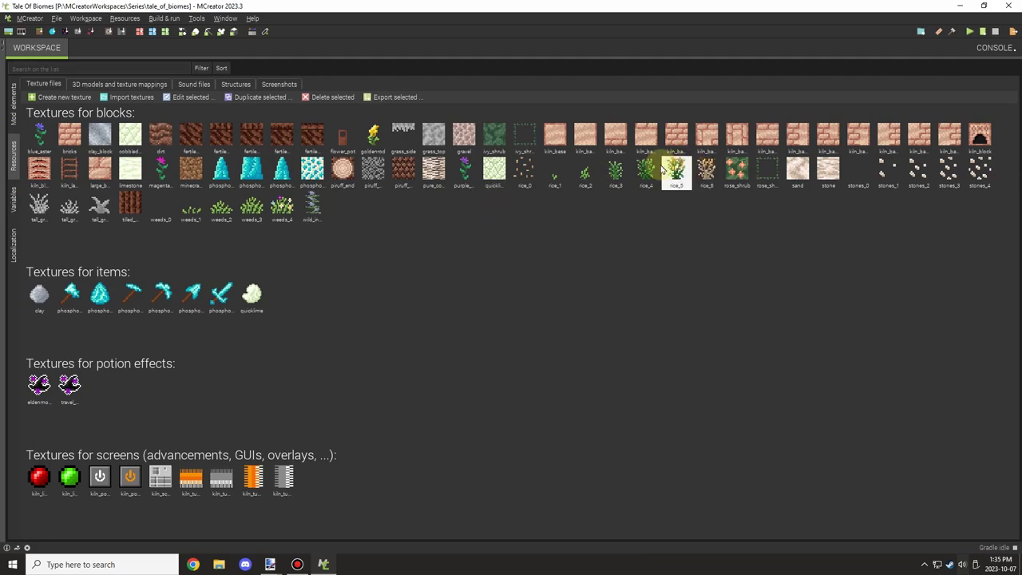
click(616, 172)
click(585, 172)
click(555, 174)
click(525, 173)
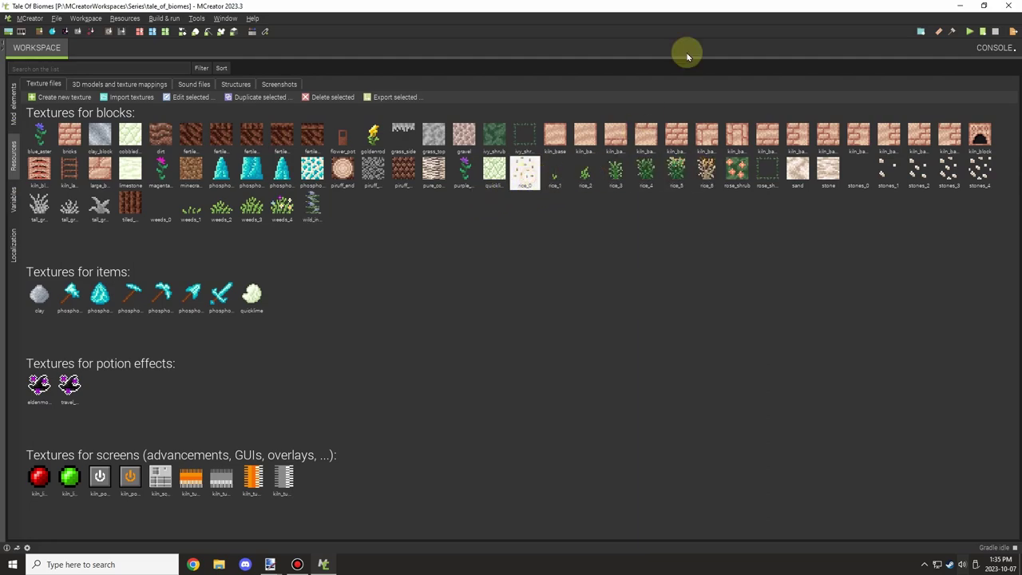